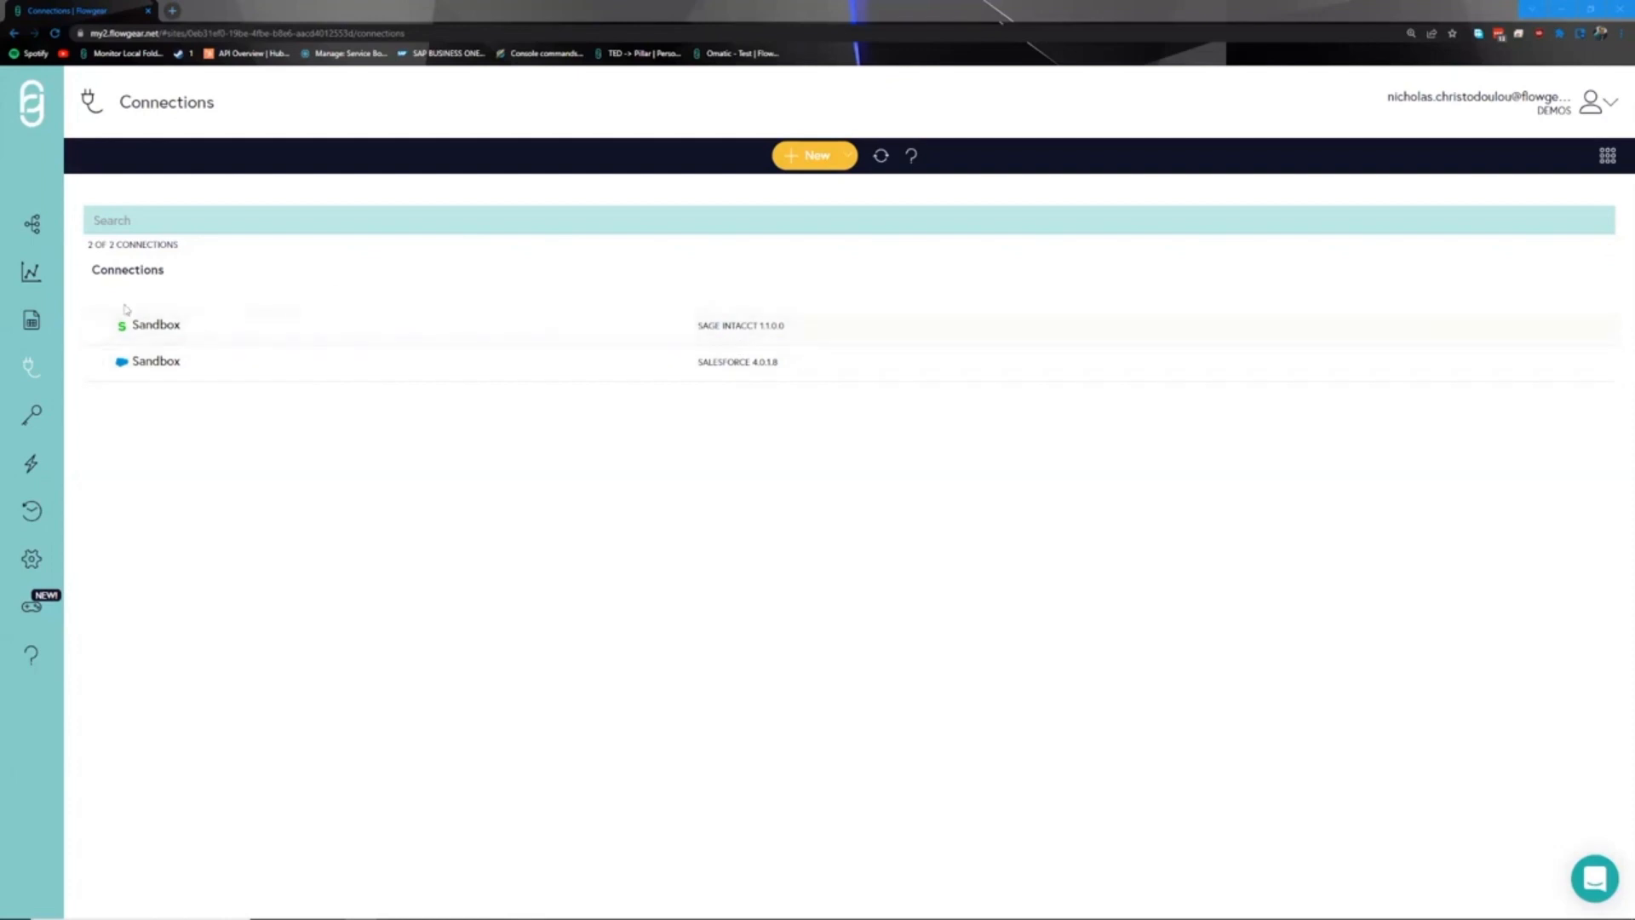
- Go to the Connections list and start a blank New Connection form
click(34, 226)
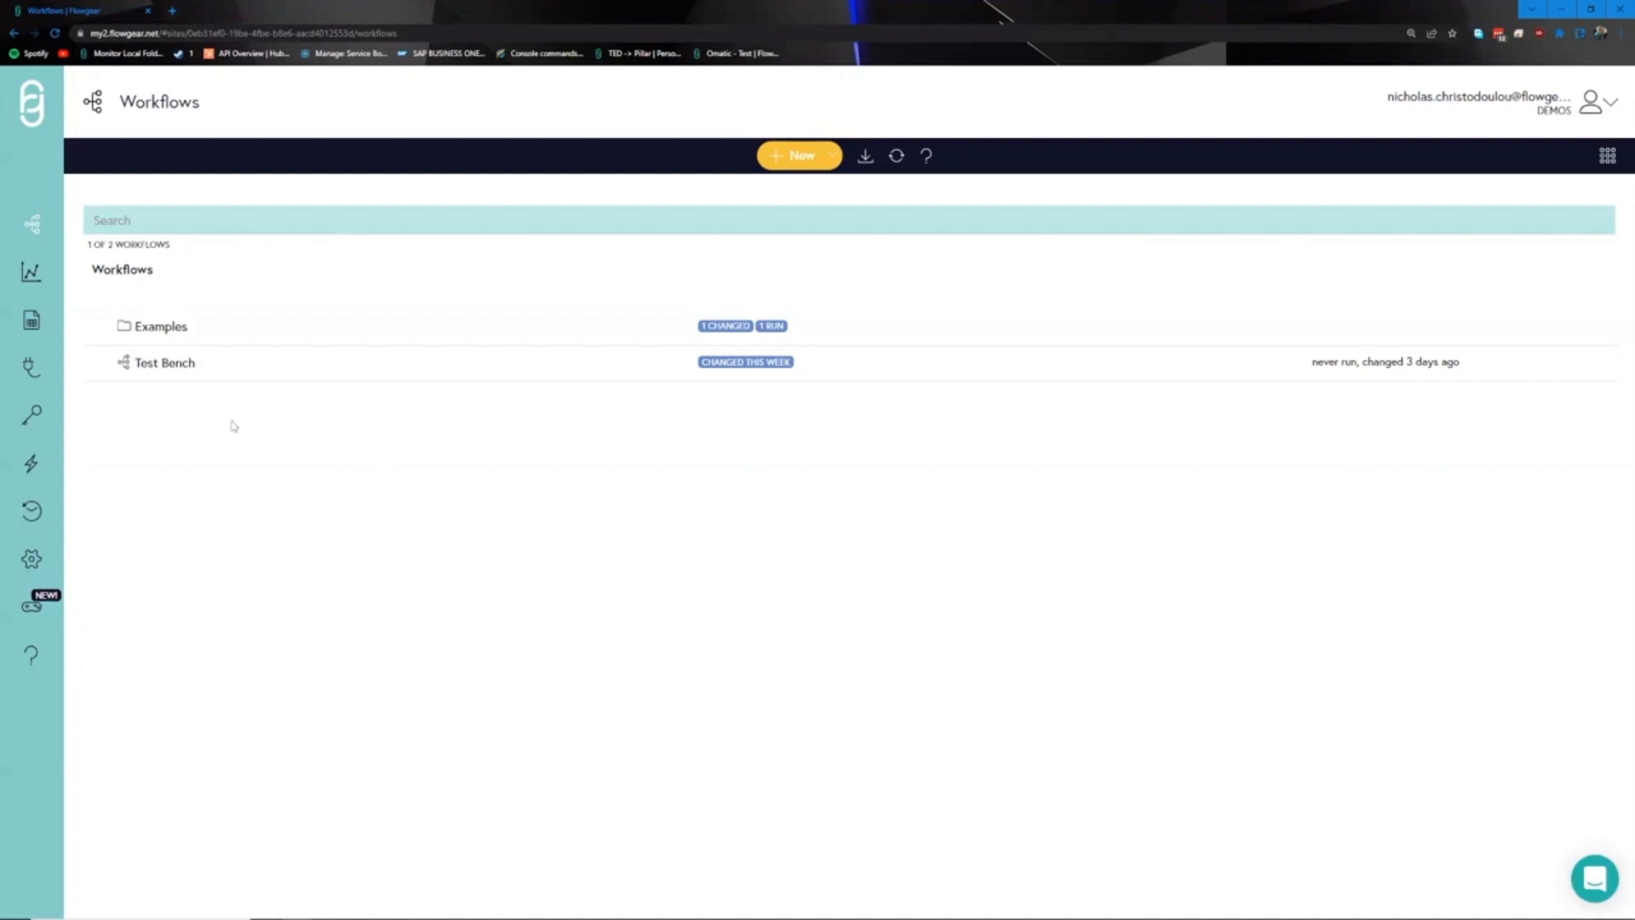
click(36, 375)
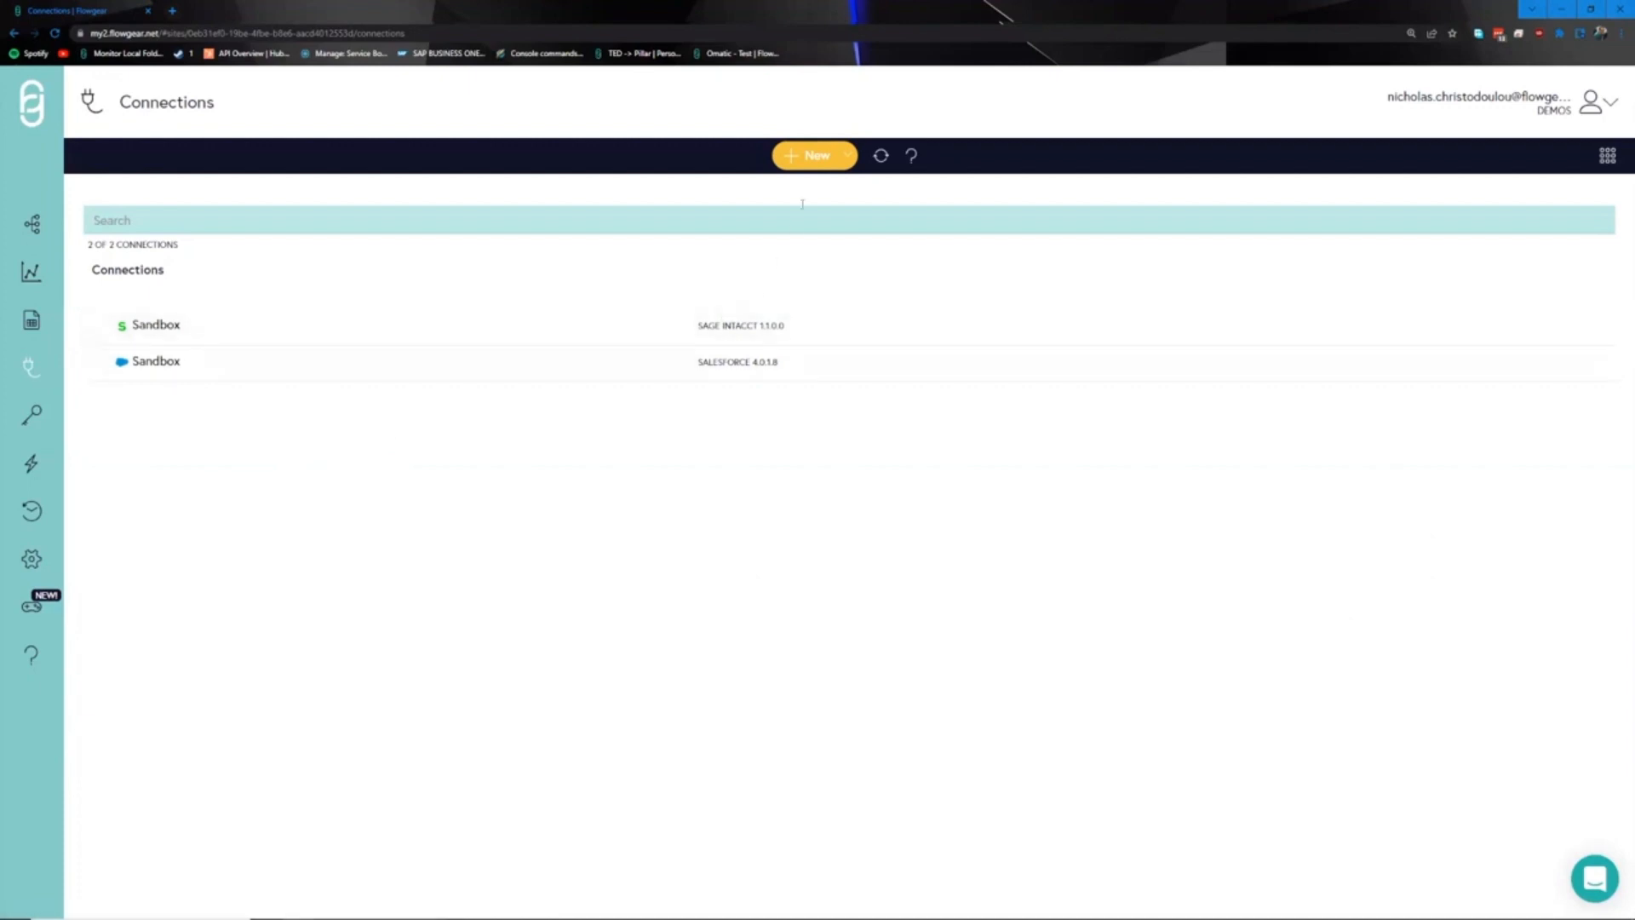
click(808, 157)
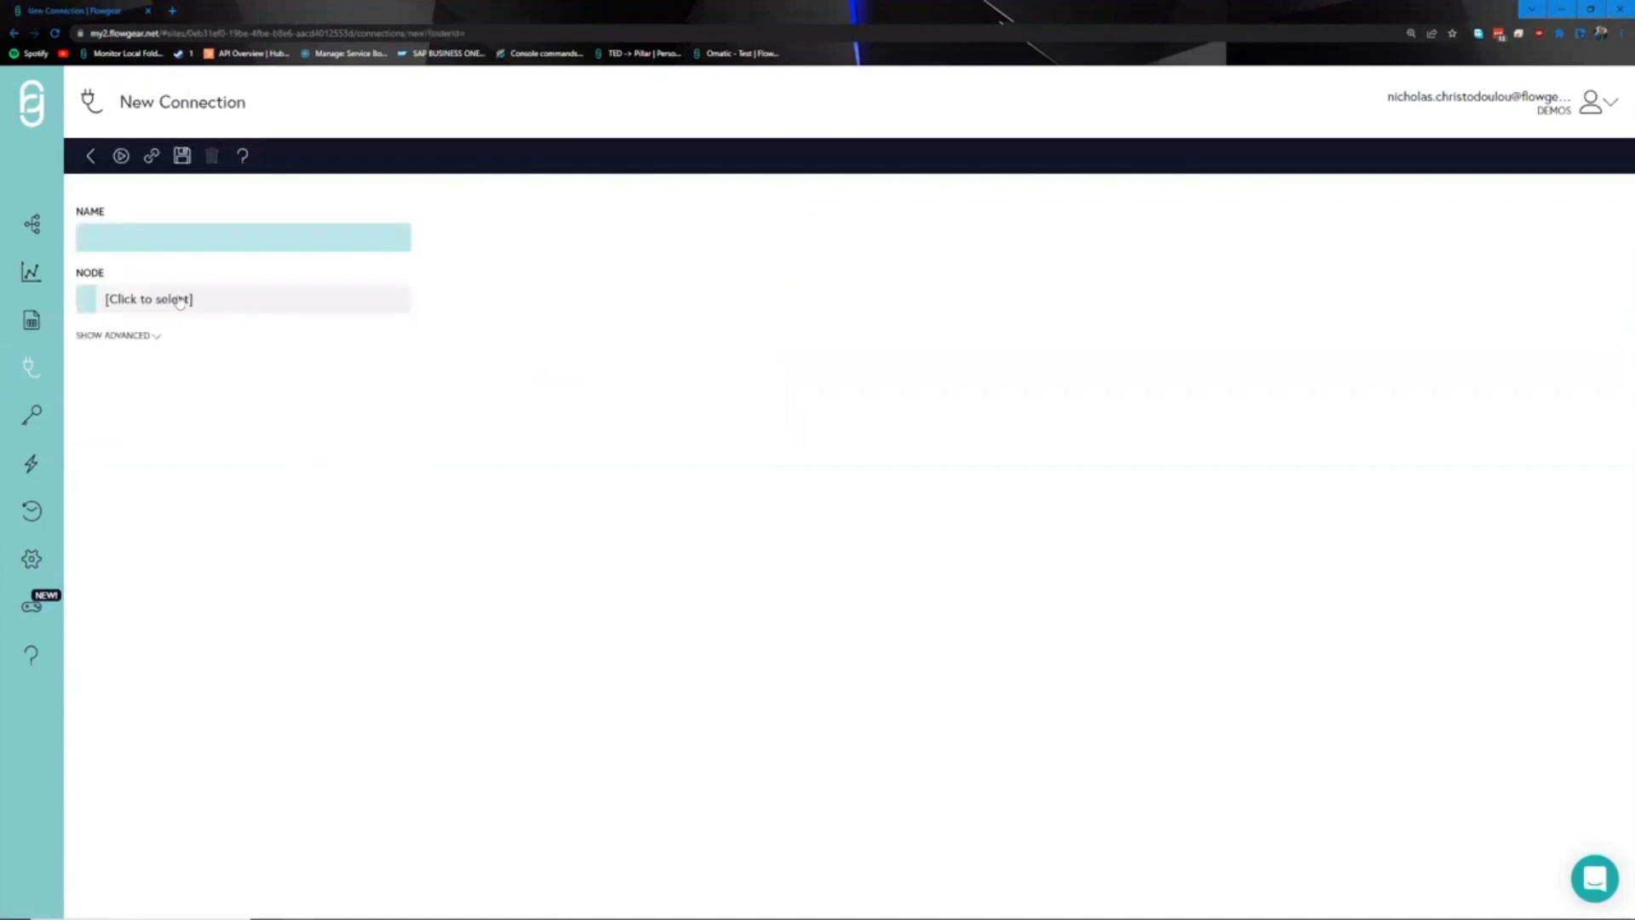
- Set the connection's node to ConnectWise Manage in the TEST environment, then visit DropPoints
click(180, 300)
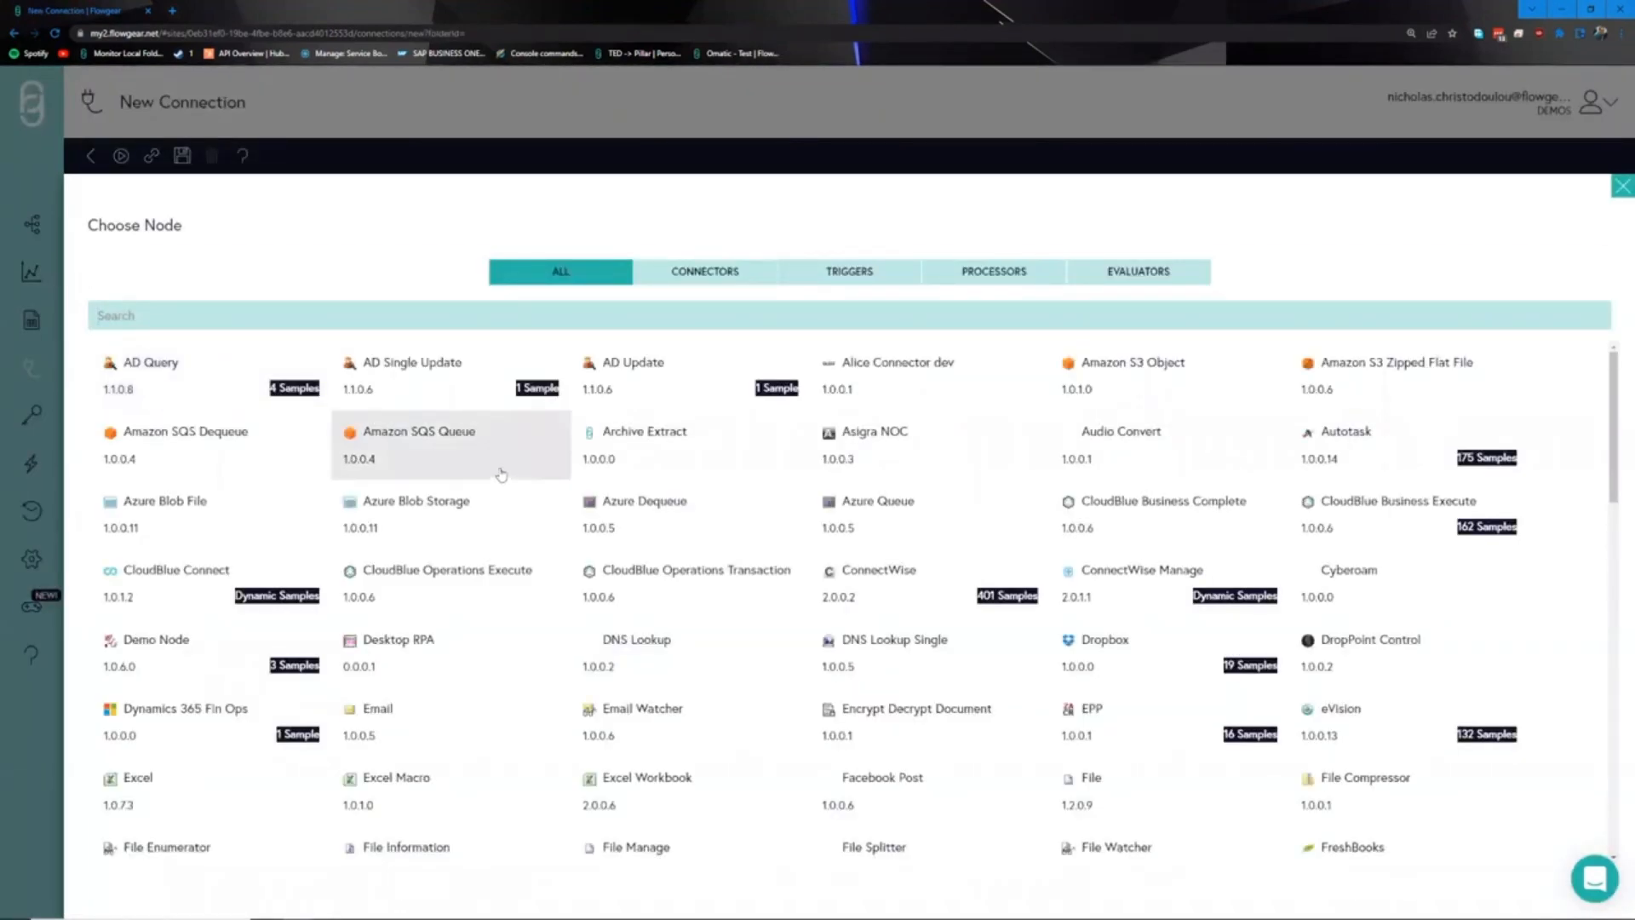
click(720, 269)
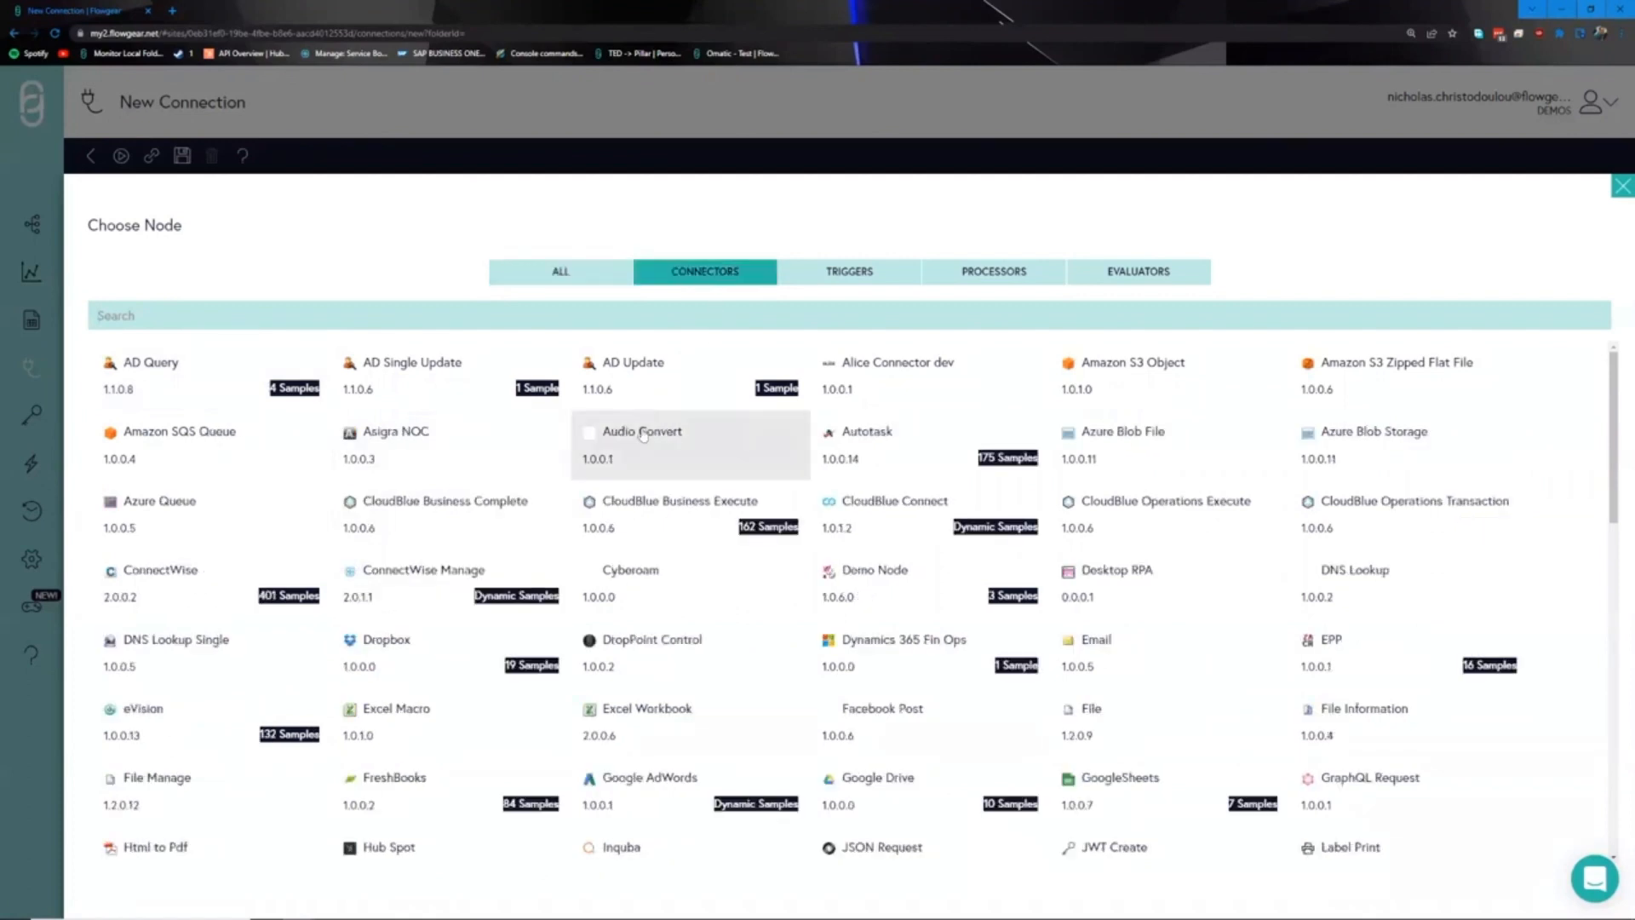
click(465, 581)
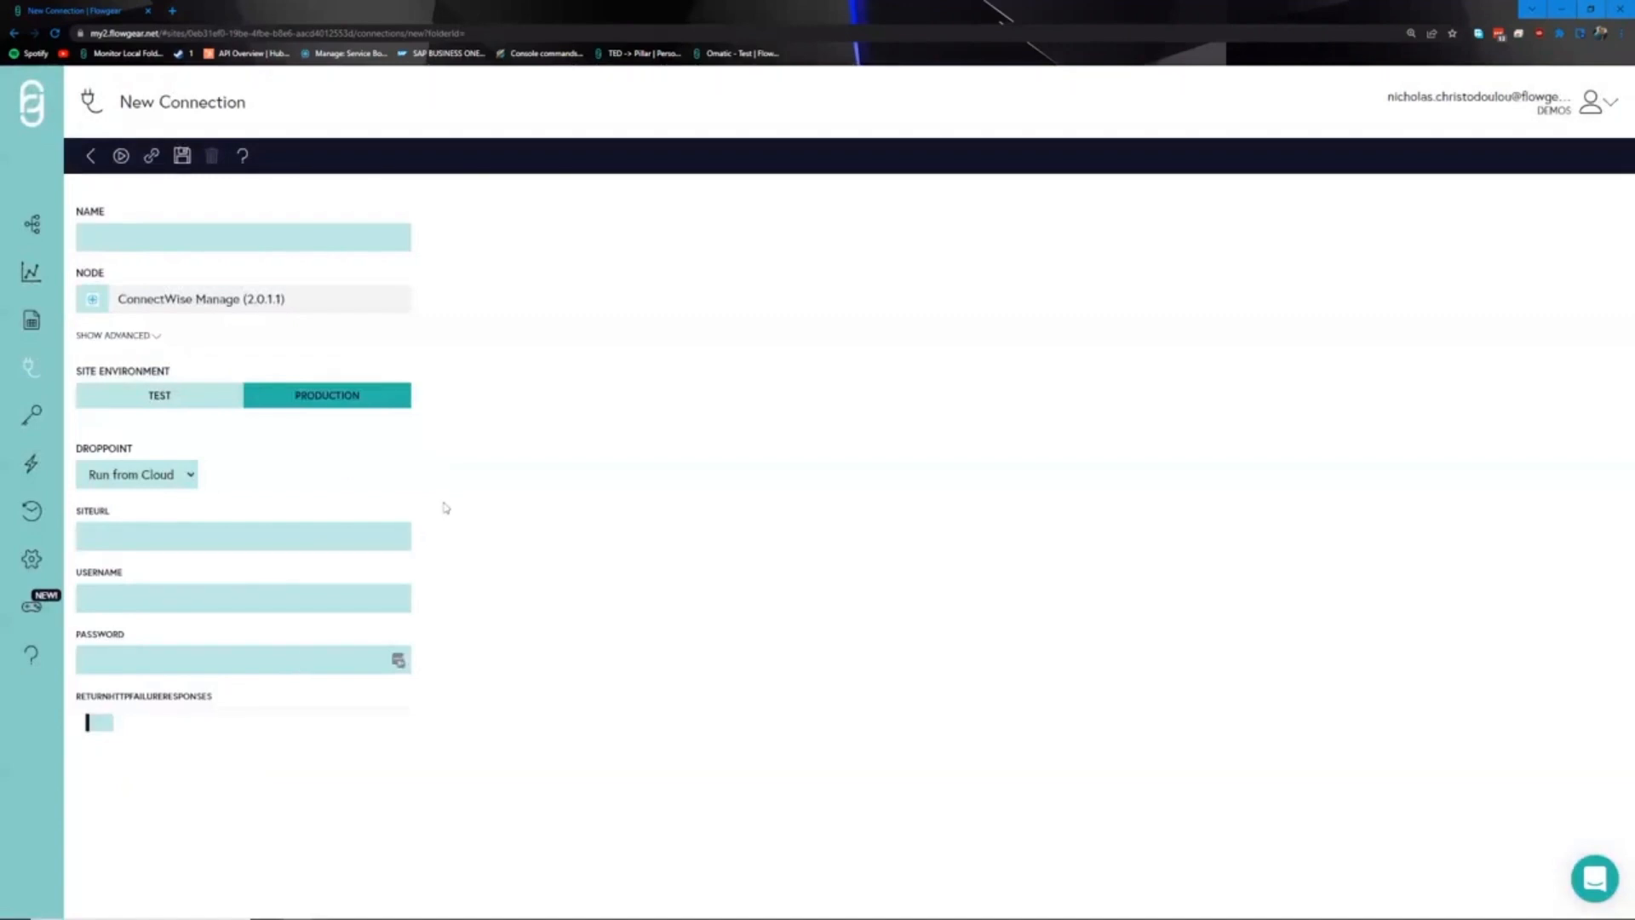
click(170, 395)
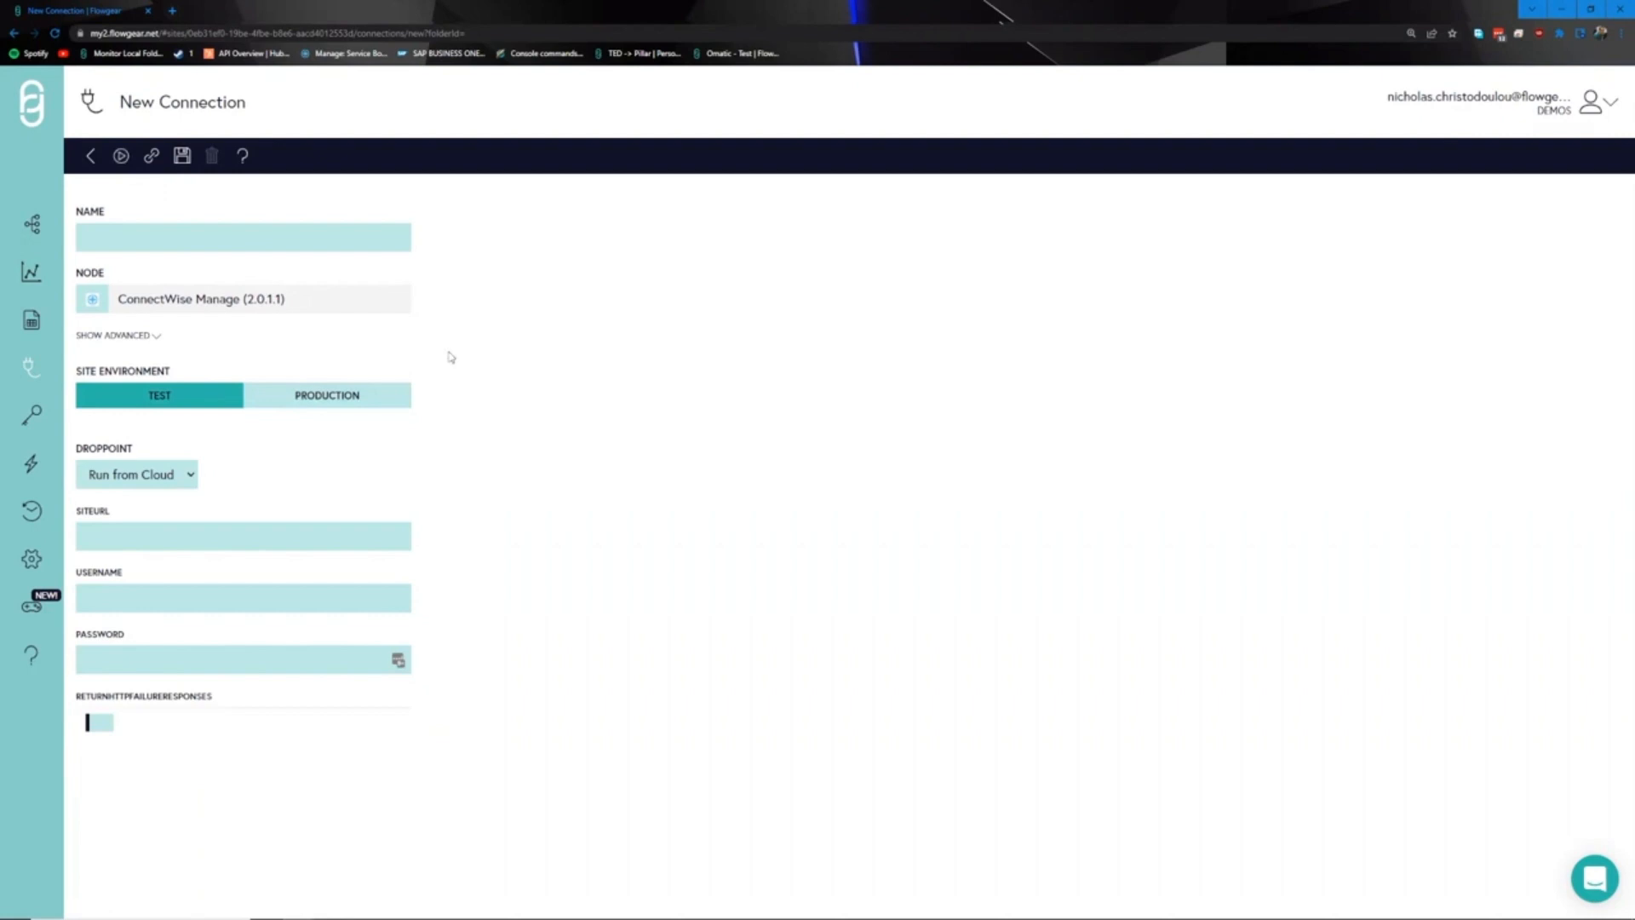
click(32, 463)
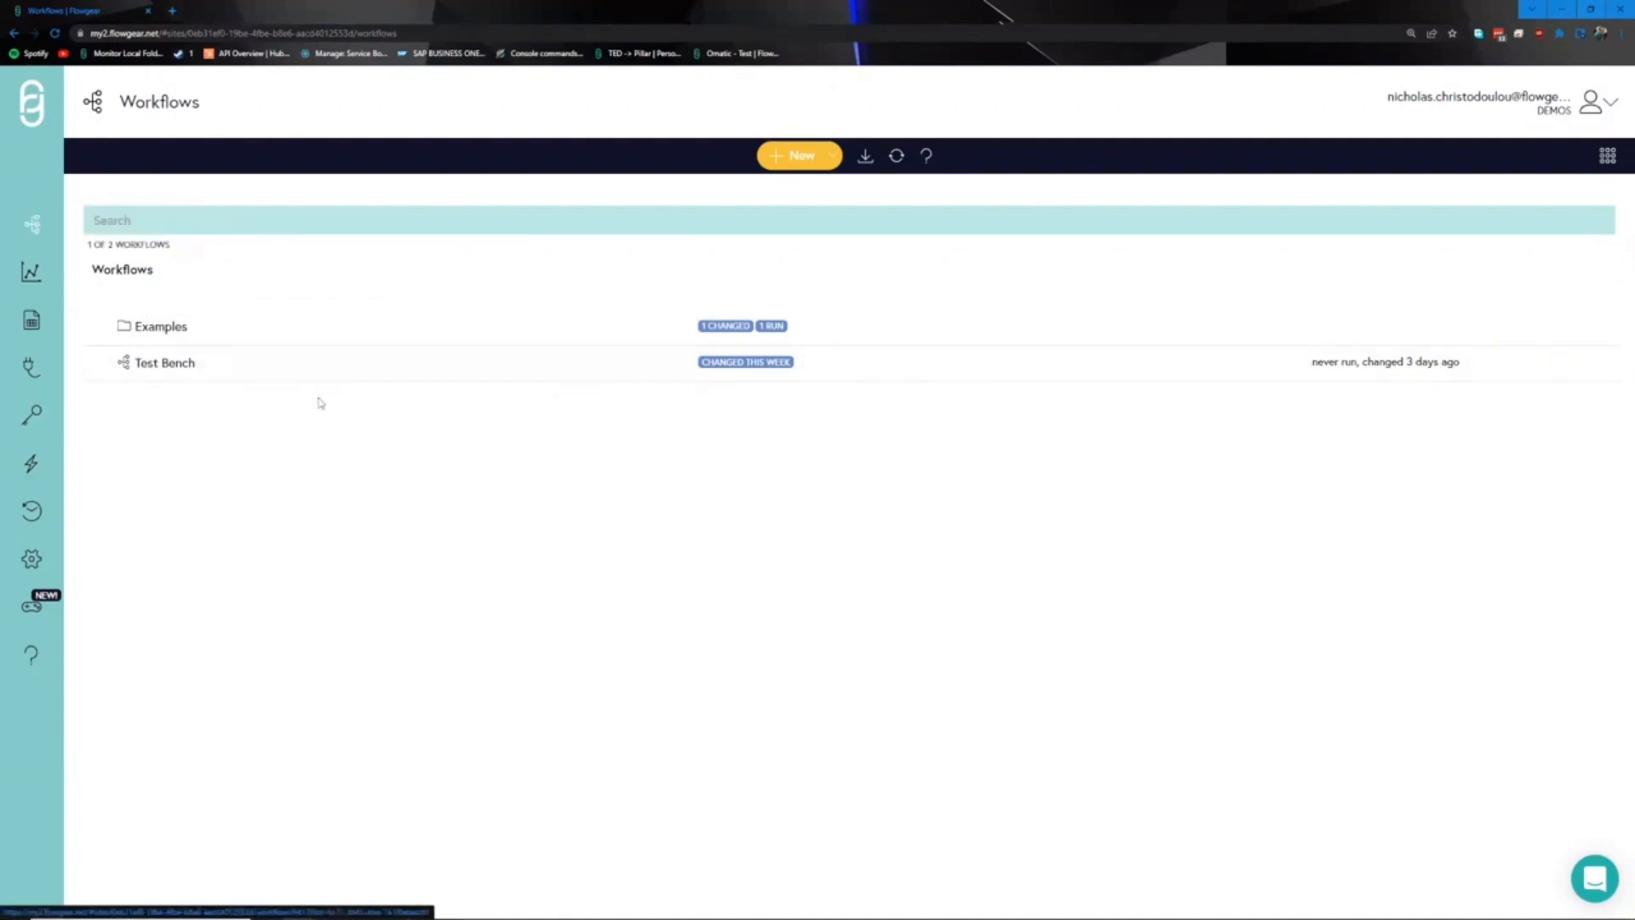
- Create a workflow named 'Test Workflow' and bring up its node catalogue
click(792, 162)
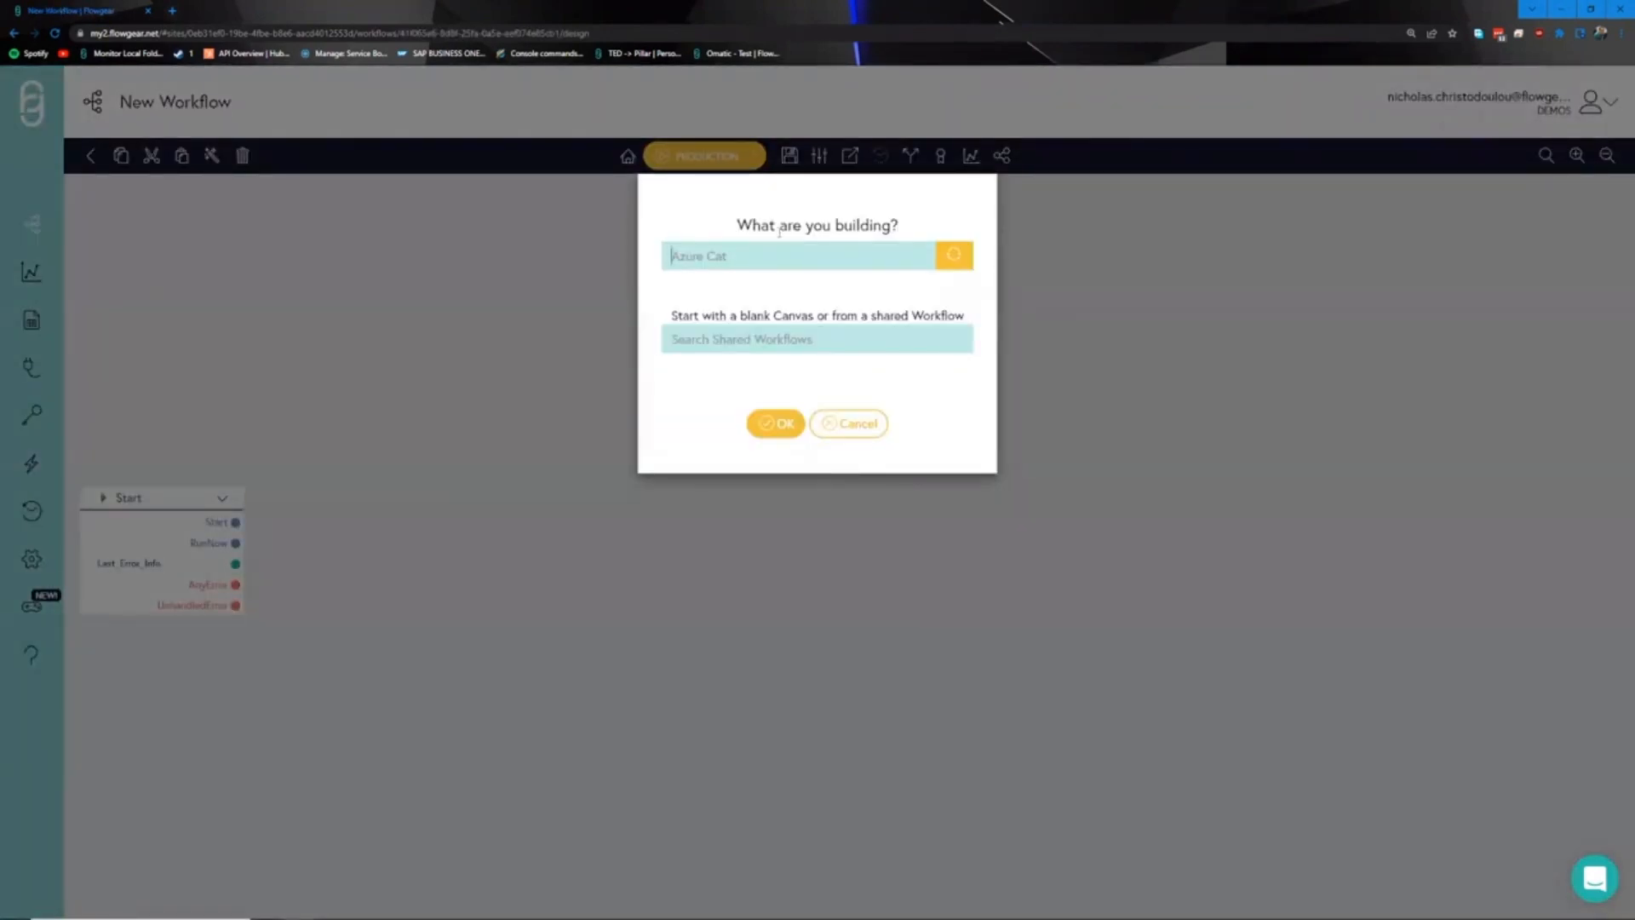
text(Test Workflow)
click(775, 424)
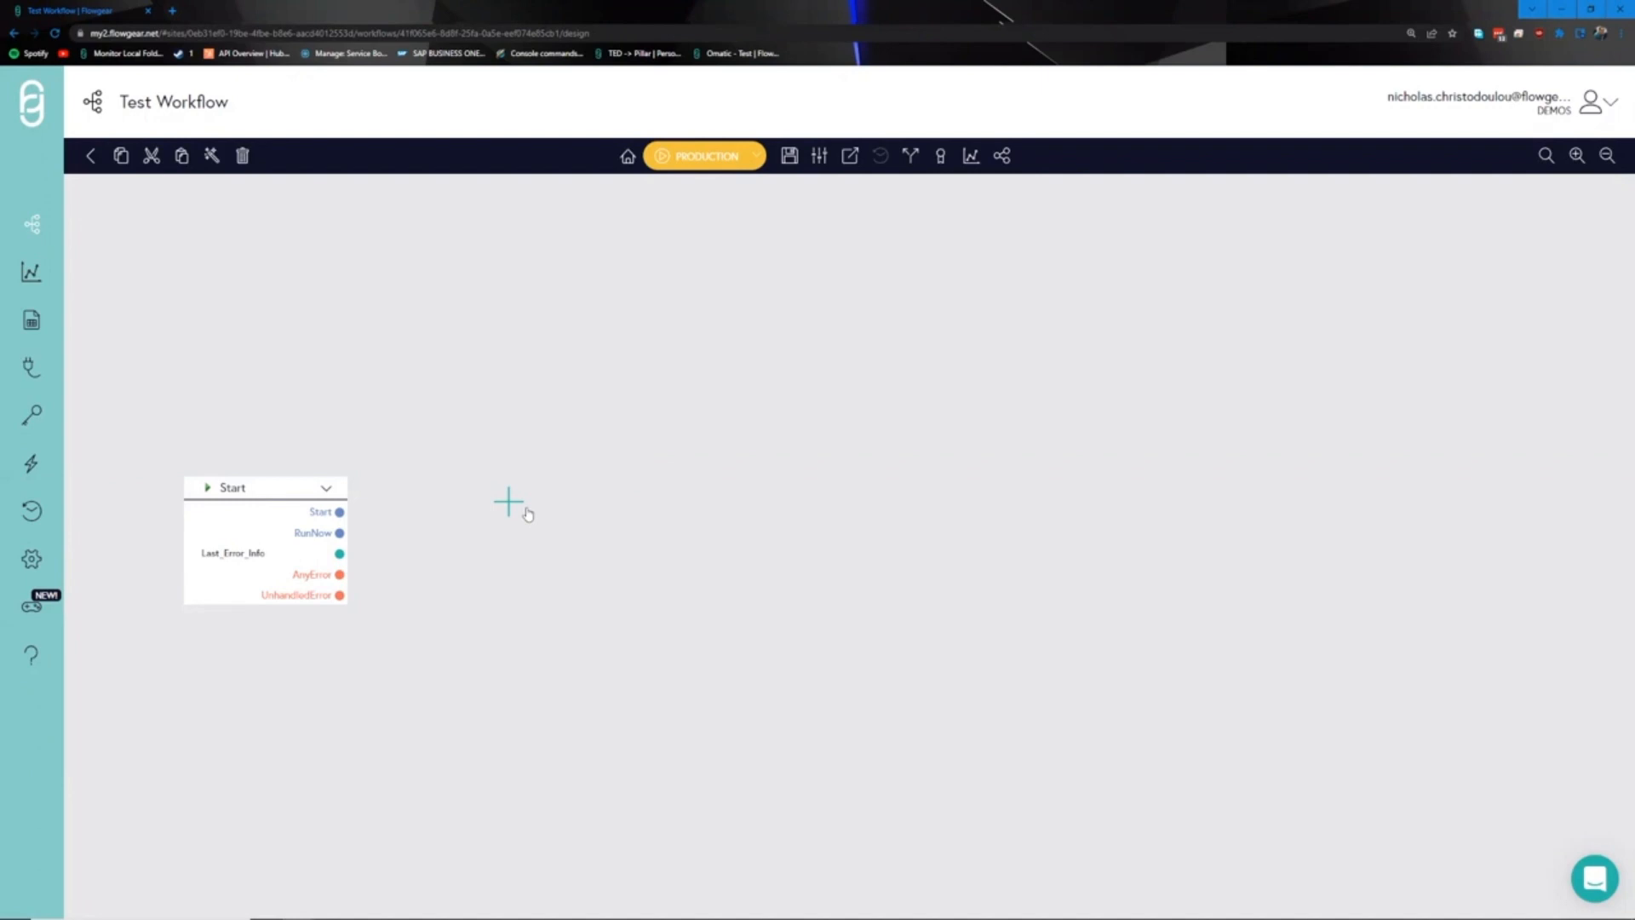
click(526, 509)
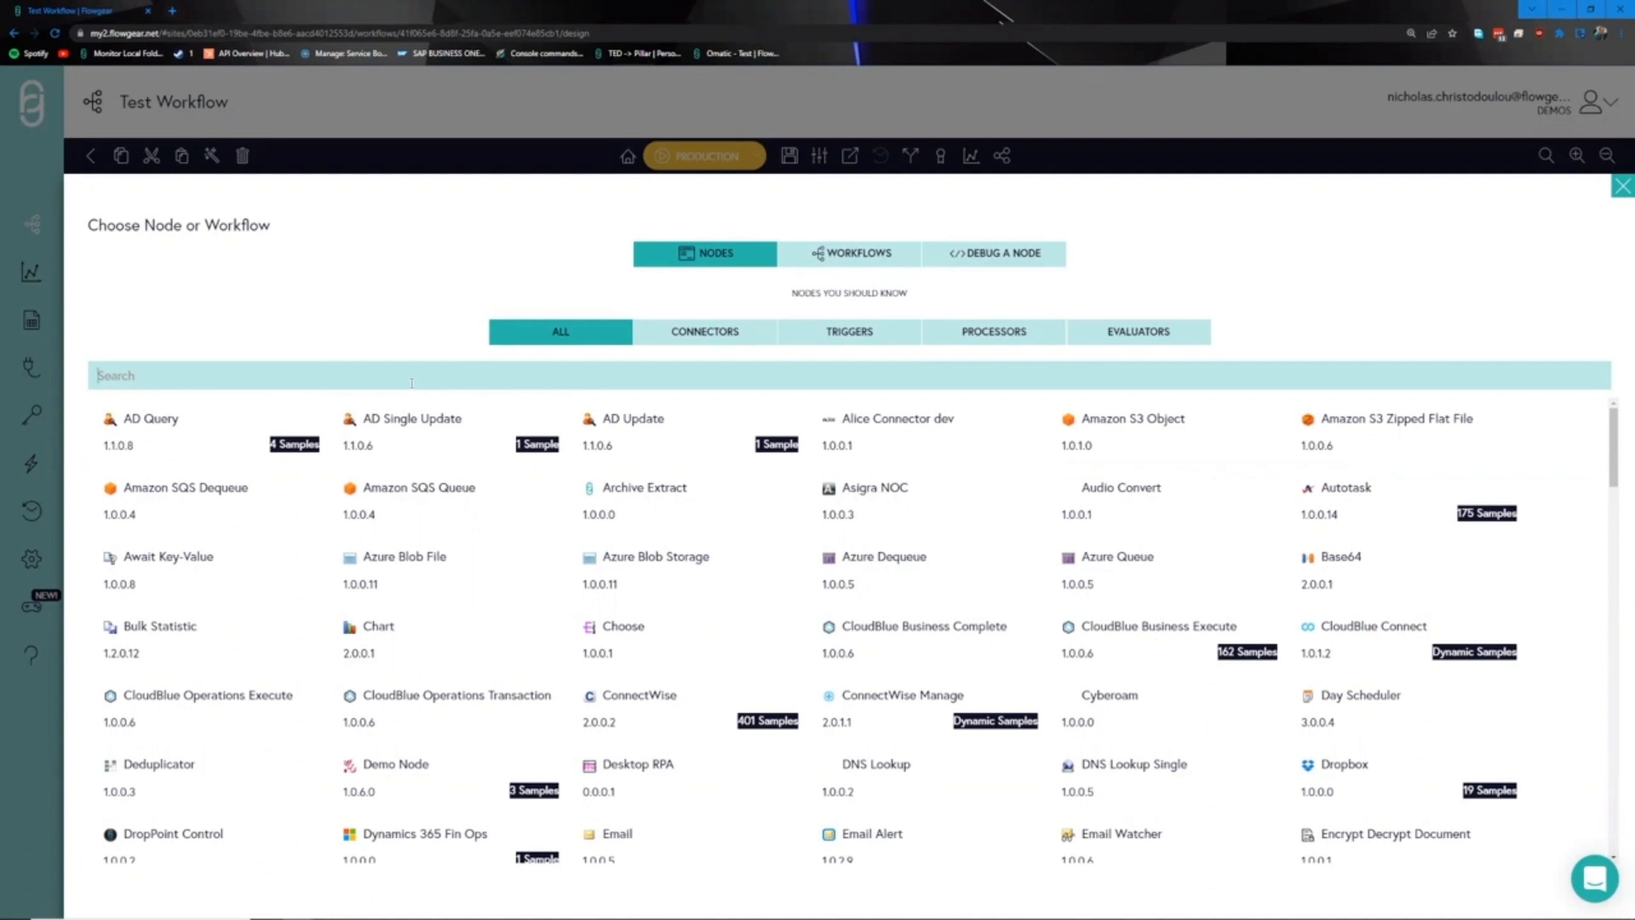
- Filter the node catalogue to CONNECTORS, then to TRIGGERS
click(704, 331)
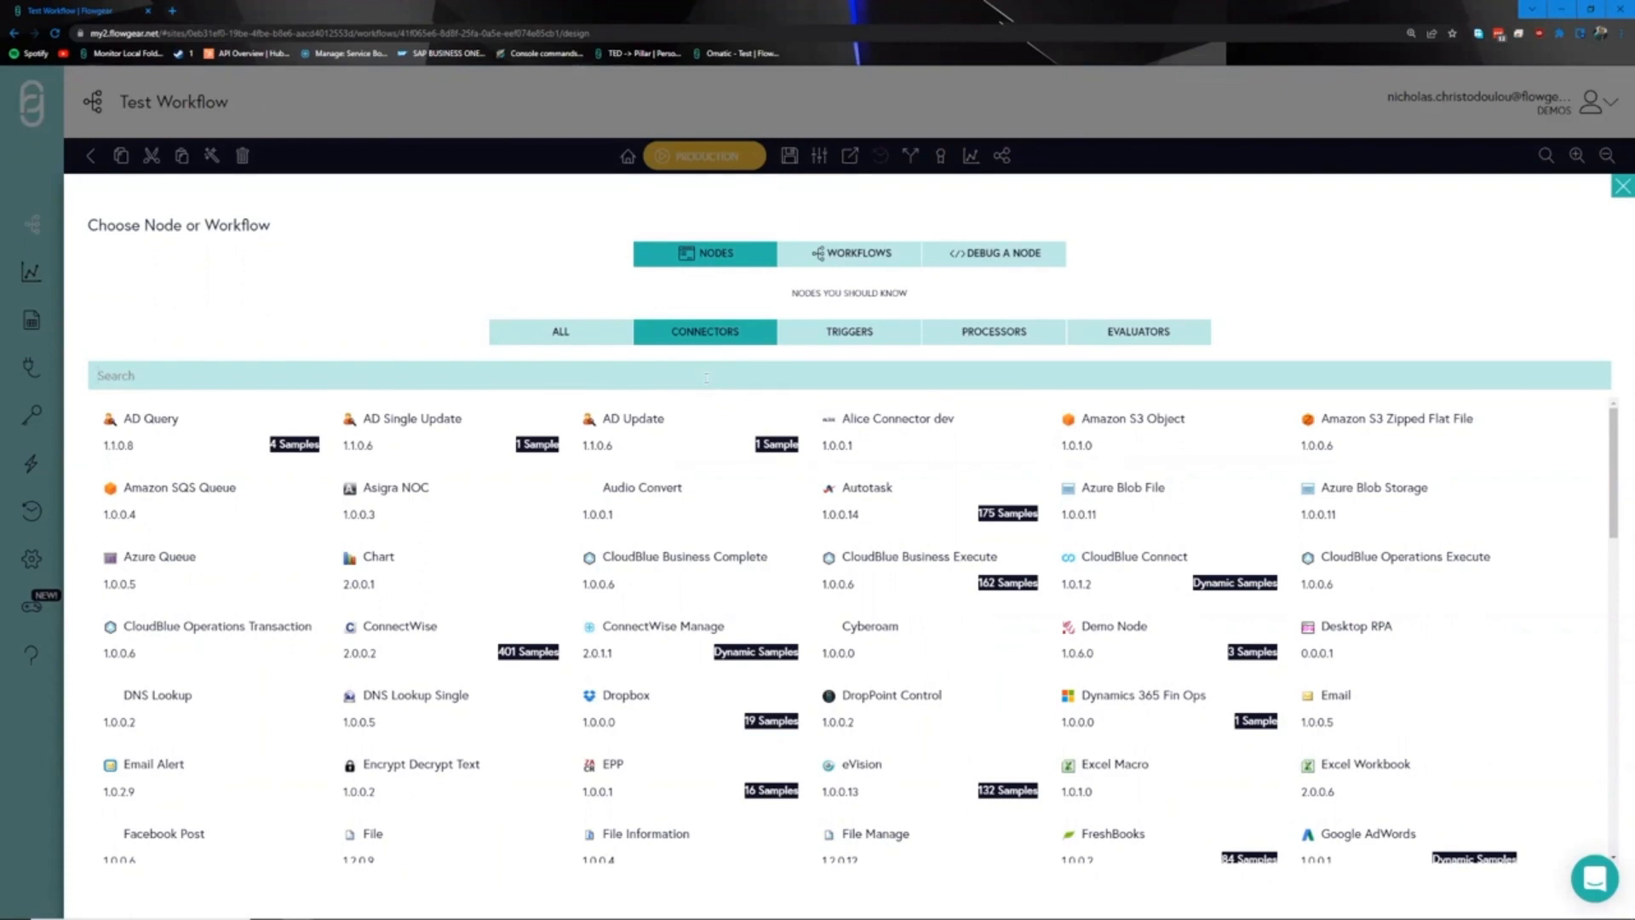
click(841, 339)
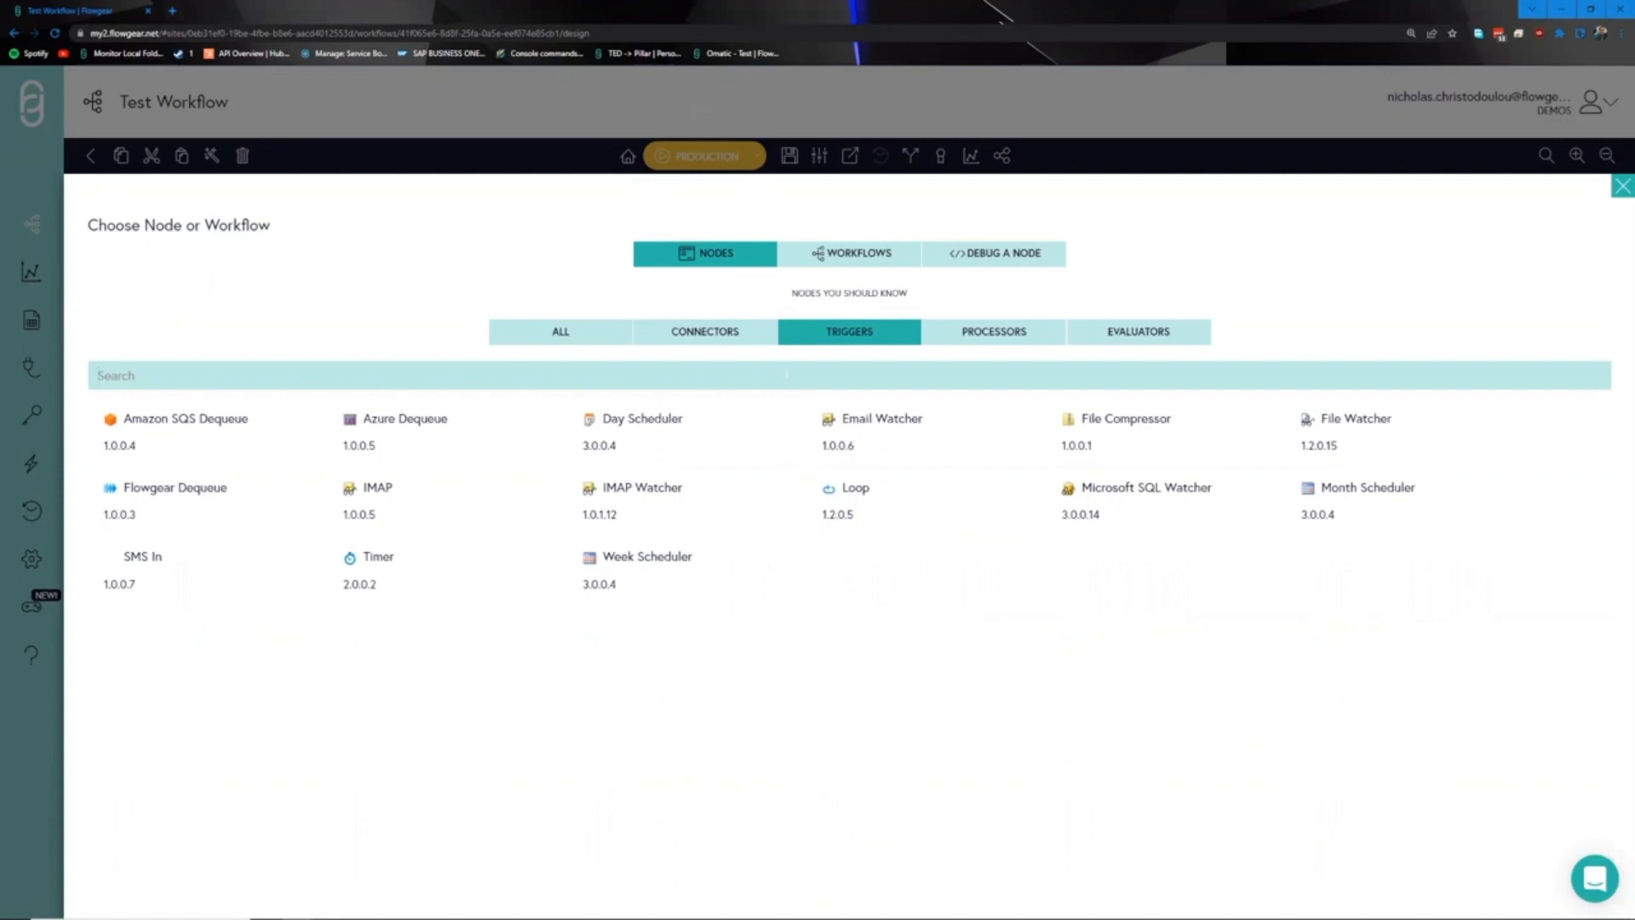
- Filter the node catalogue to PROCESSORS, then to EVALUATORS
click(1018, 351)
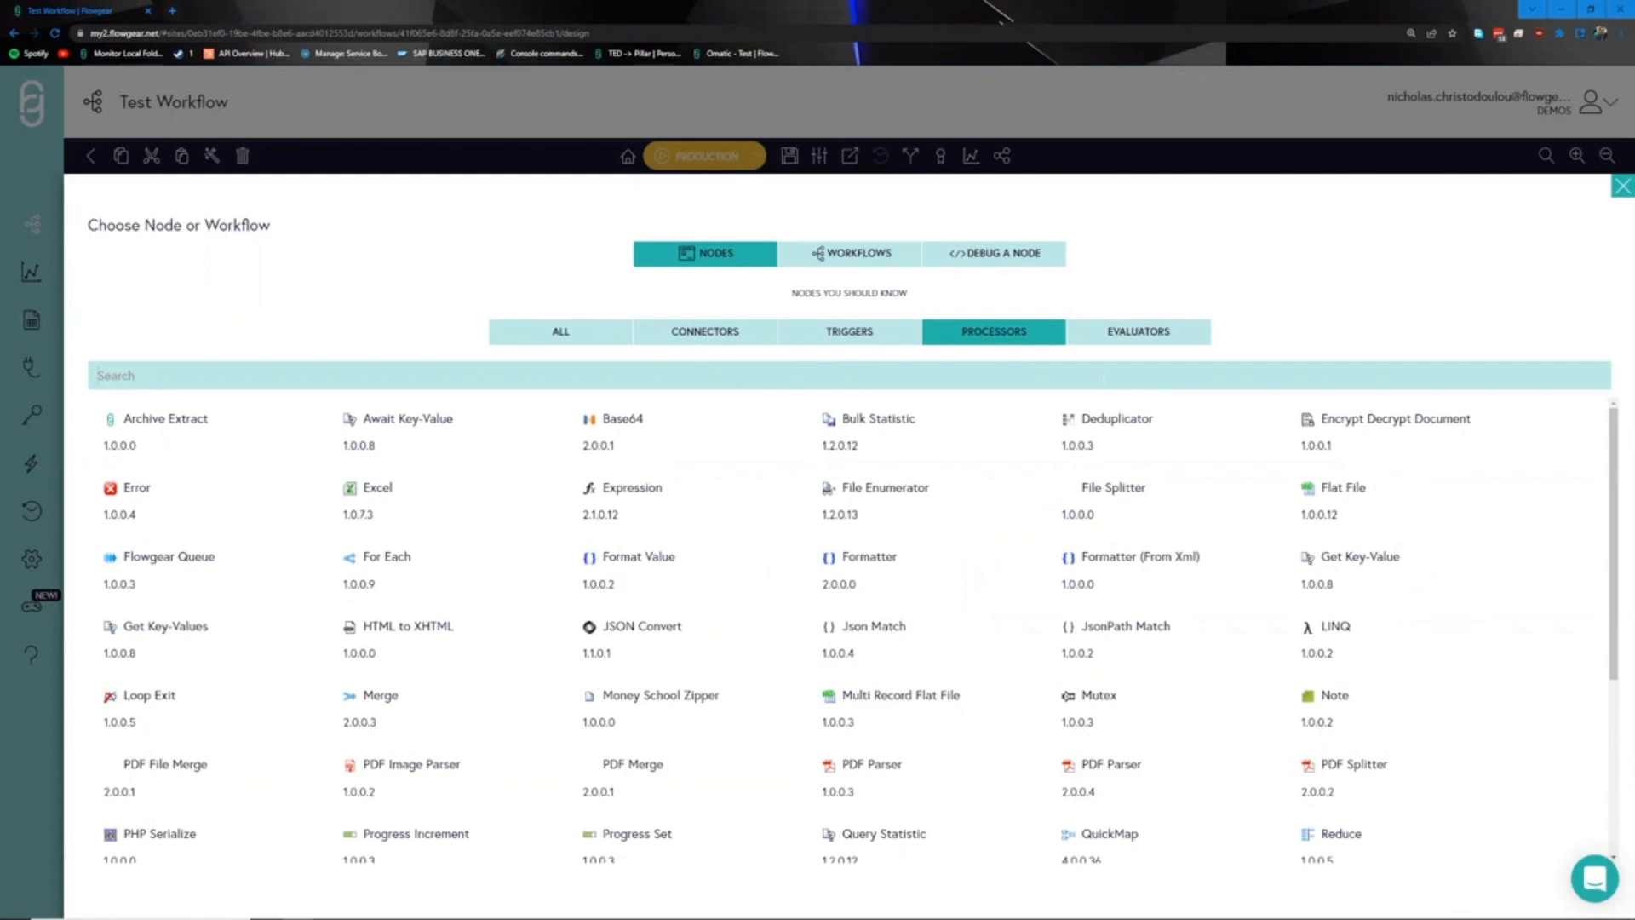
click(1133, 334)
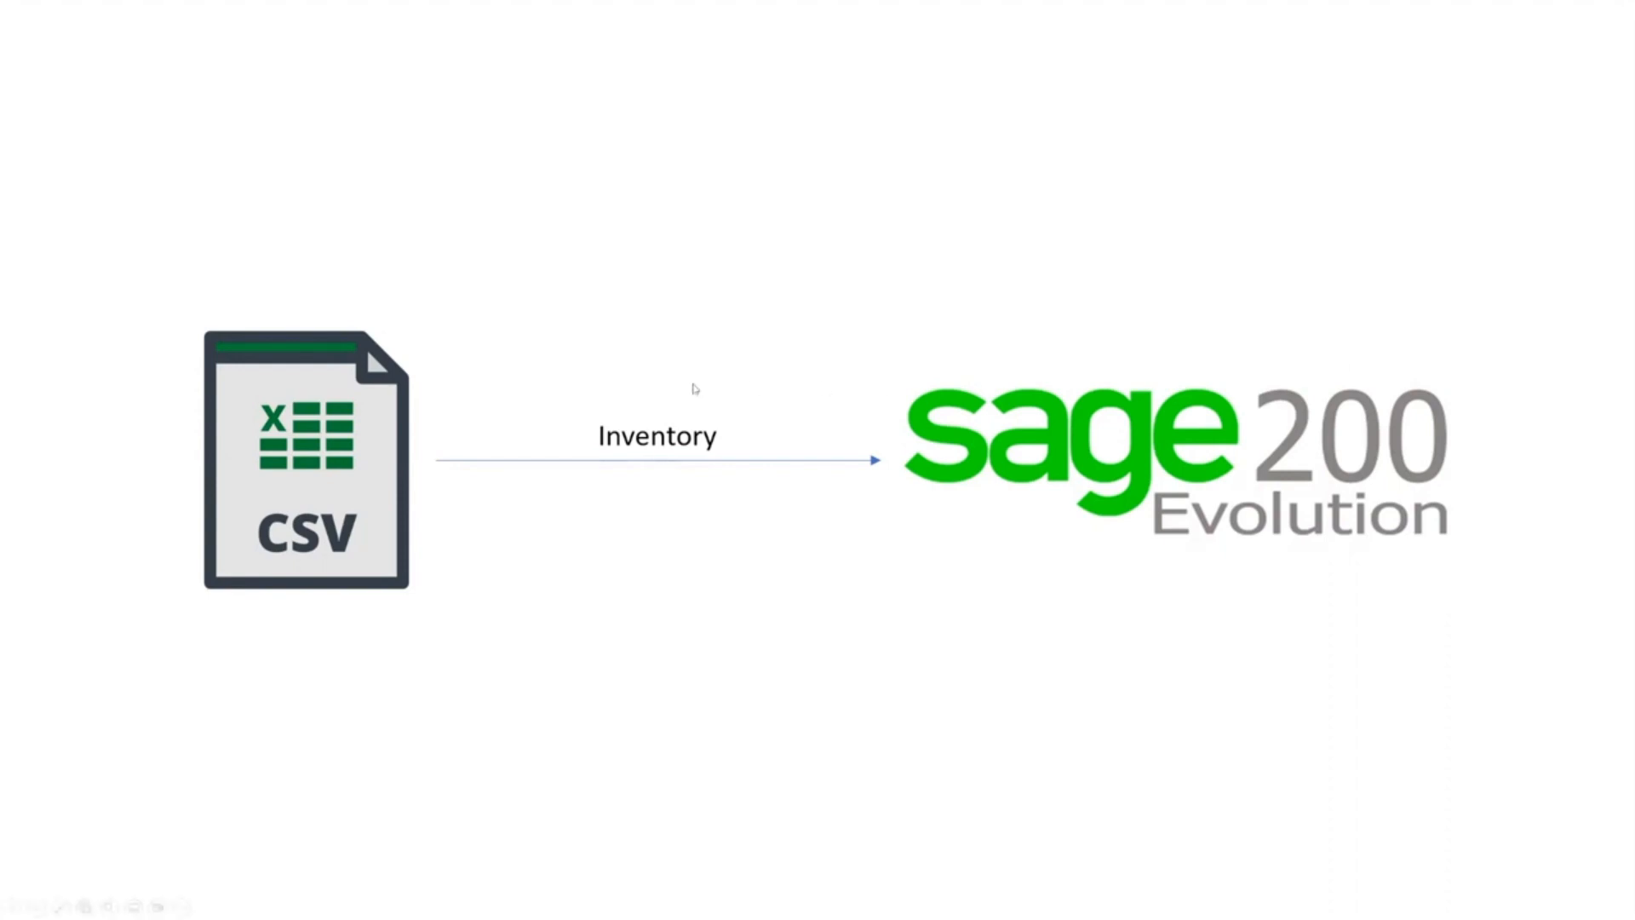
- Leave the slideshow and switch back to Flowgear
key(alt+Tab)
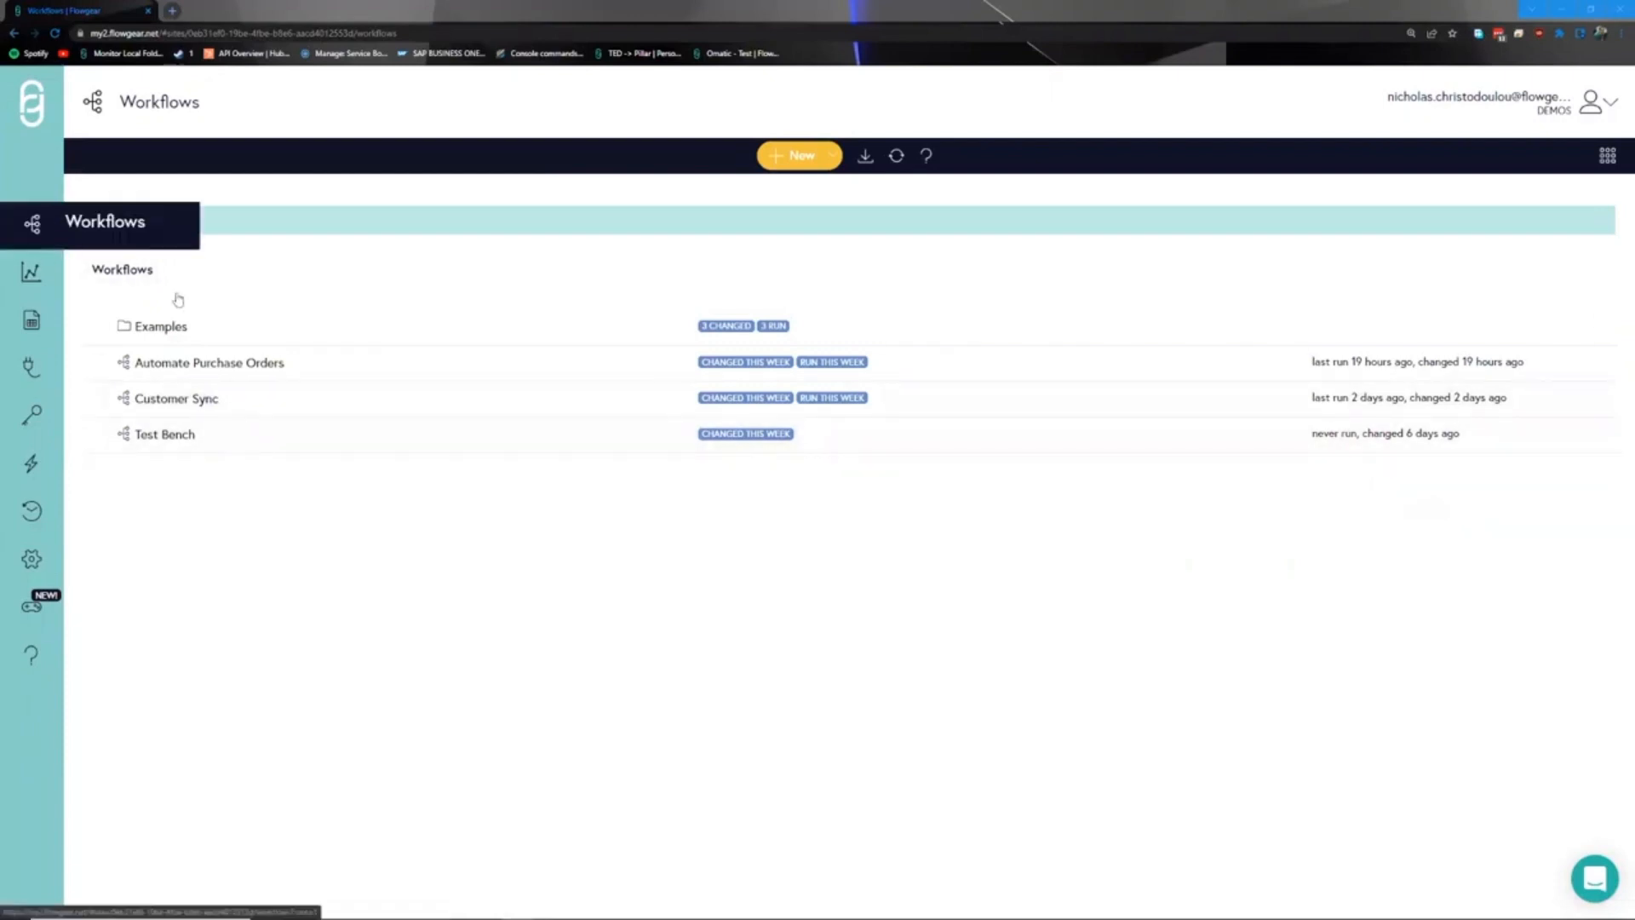
- Create a workflow named 'Sync Stock', then bring up the Flat File.txt sample data
click(785, 158)
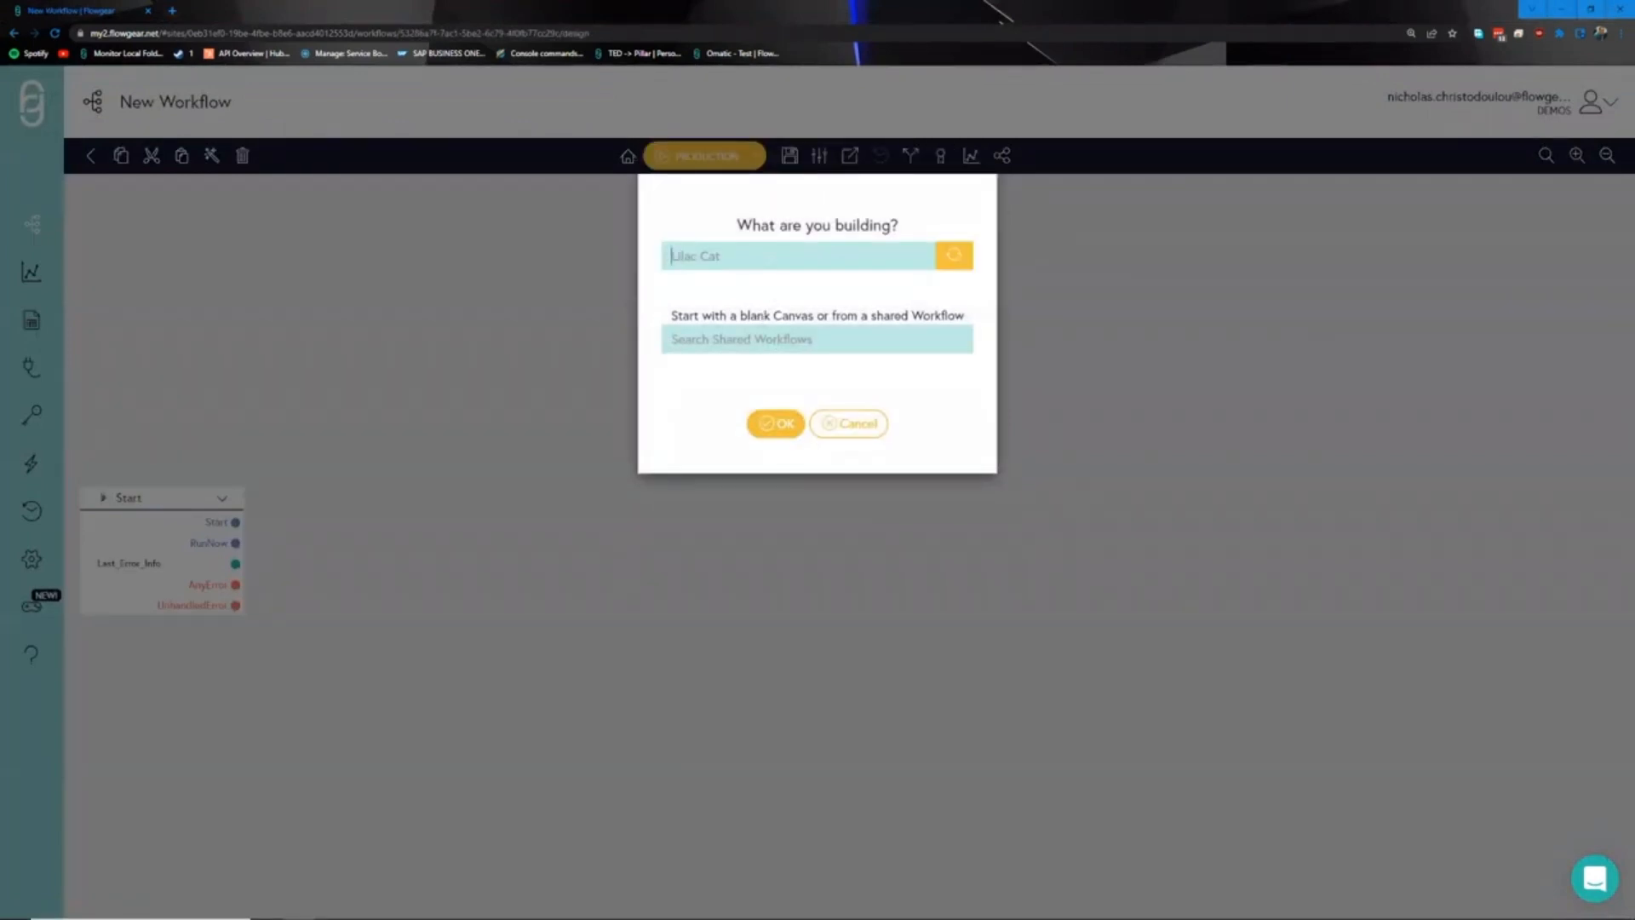
text(Sync Stock)
click(777, 422)
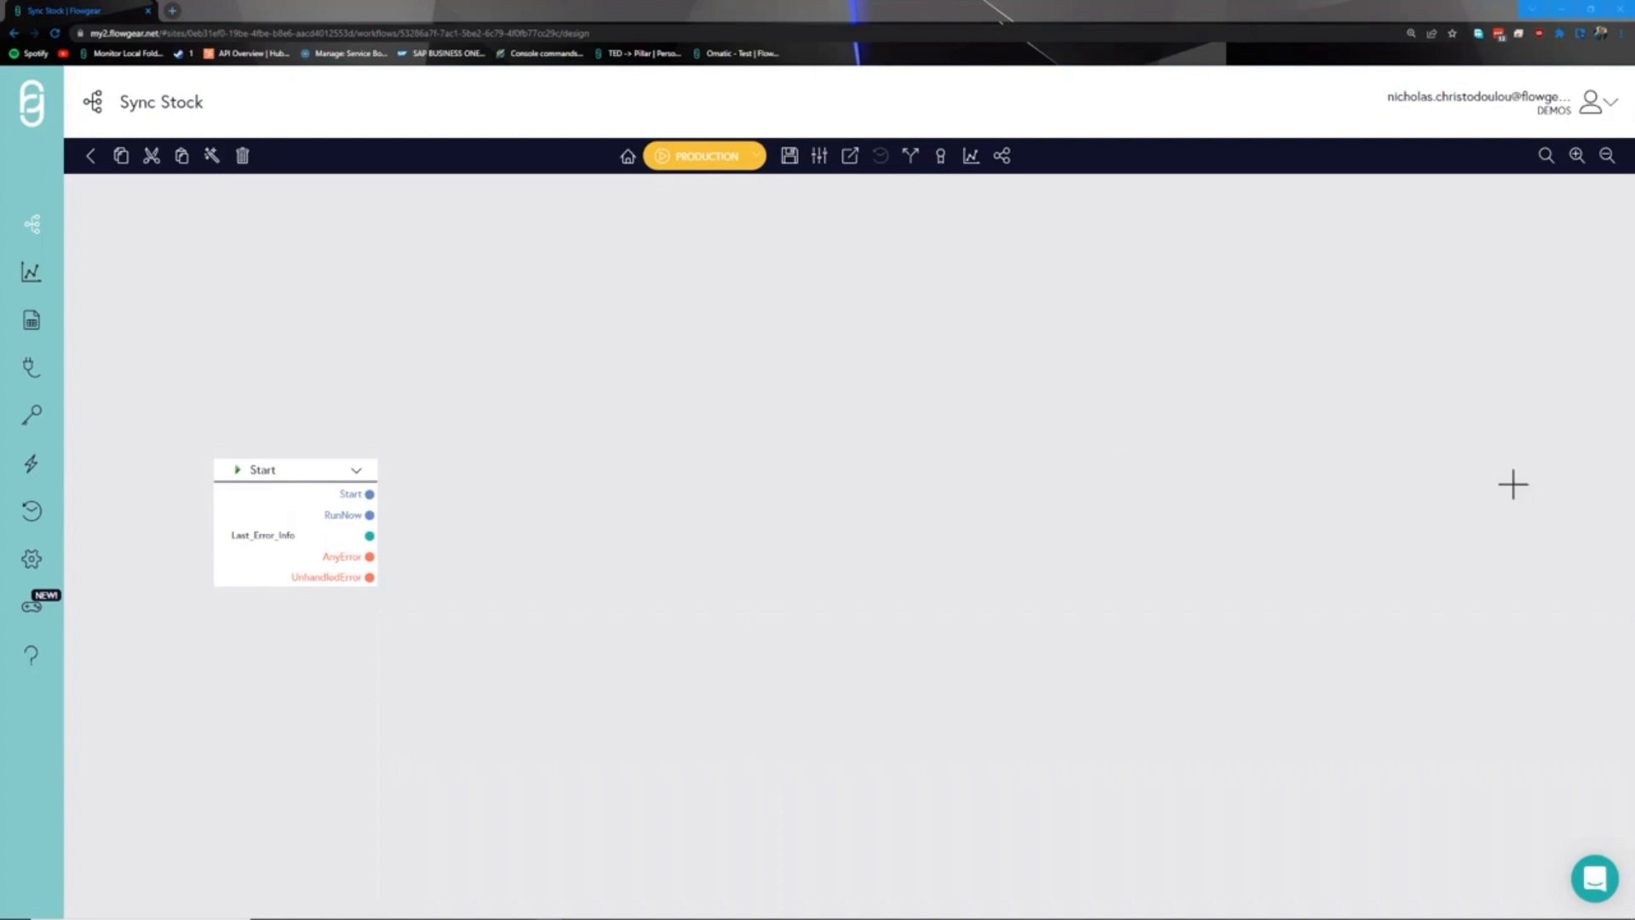
key(alt+Tab)
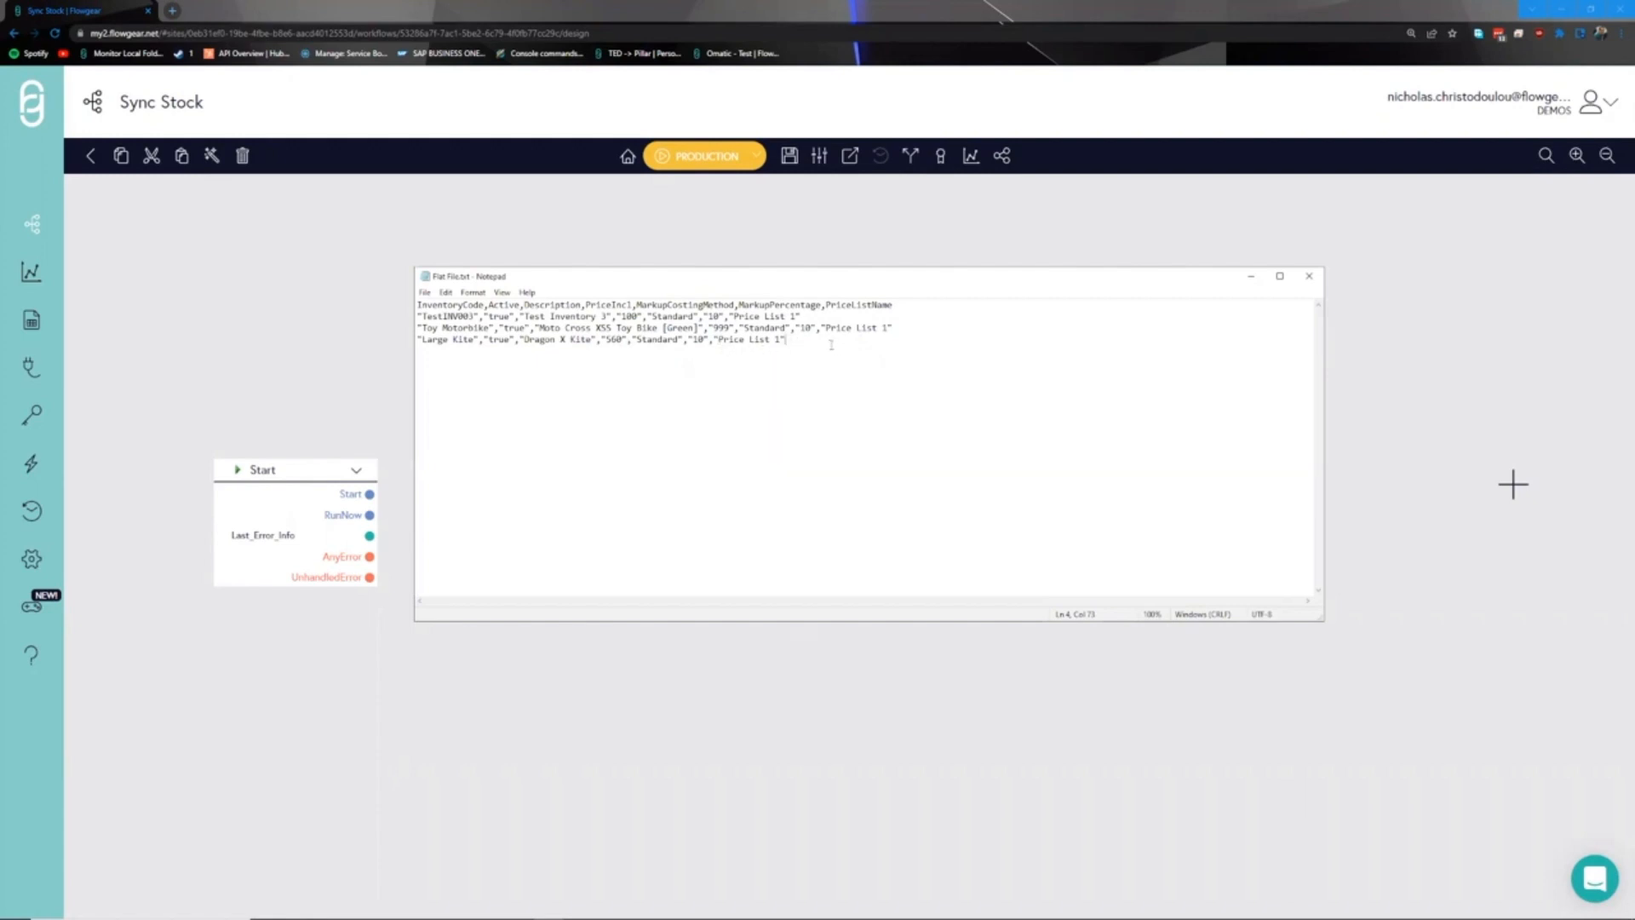
- Nudge the Flat File.txt window, then return to the Sync Stock canvas
drag(745, 277, 734, 276)
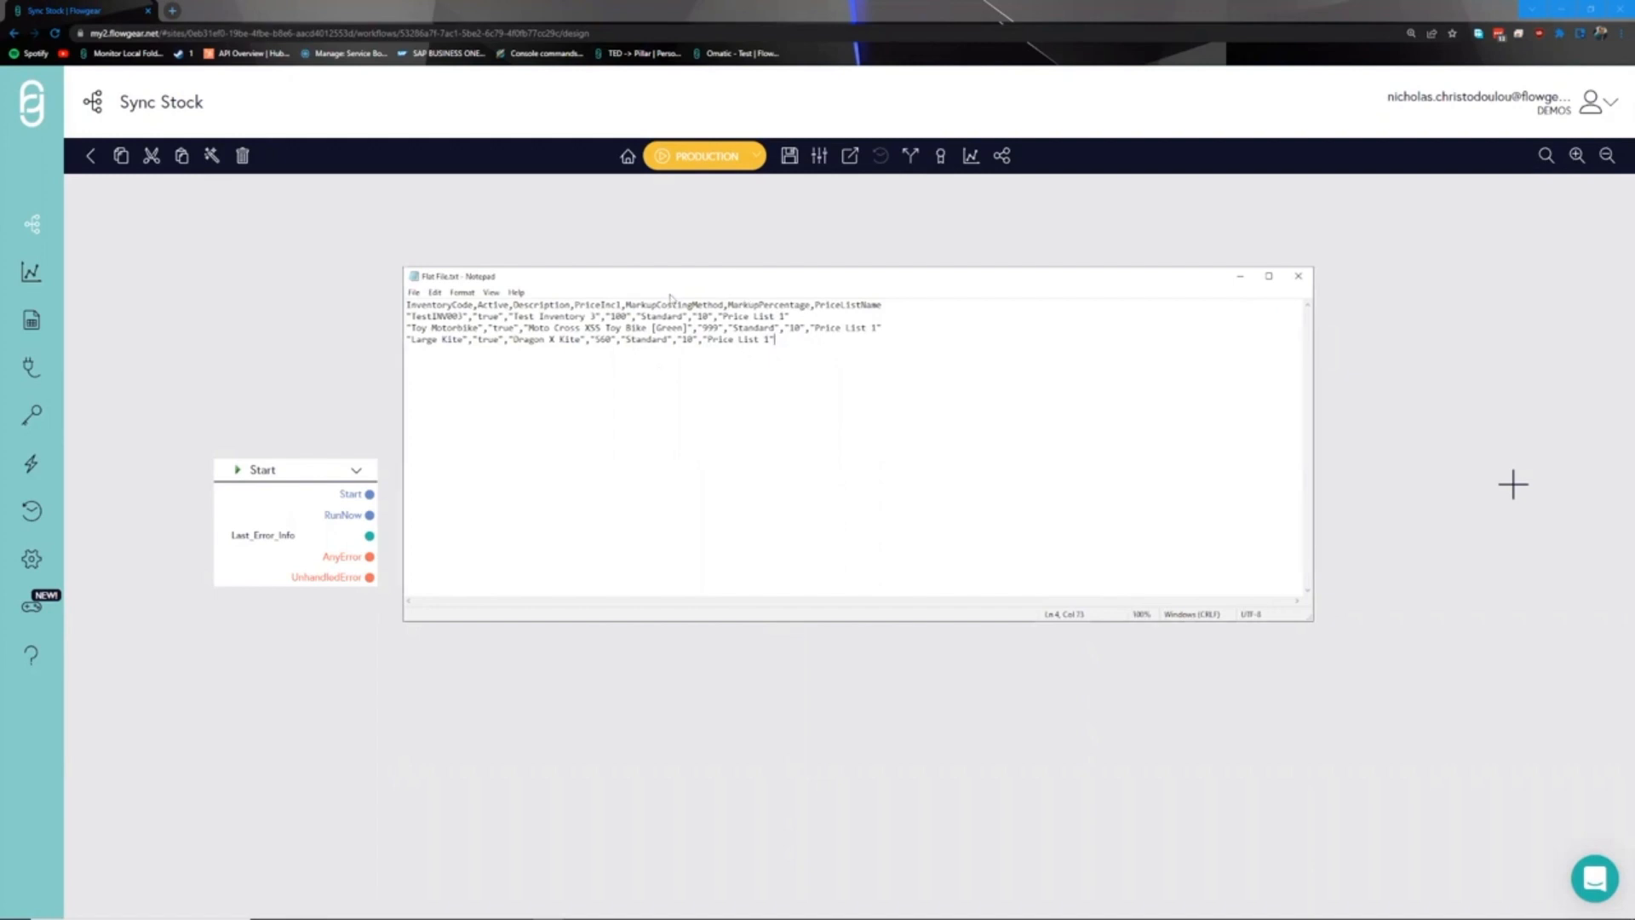
drag(614, 282, 616, 282)
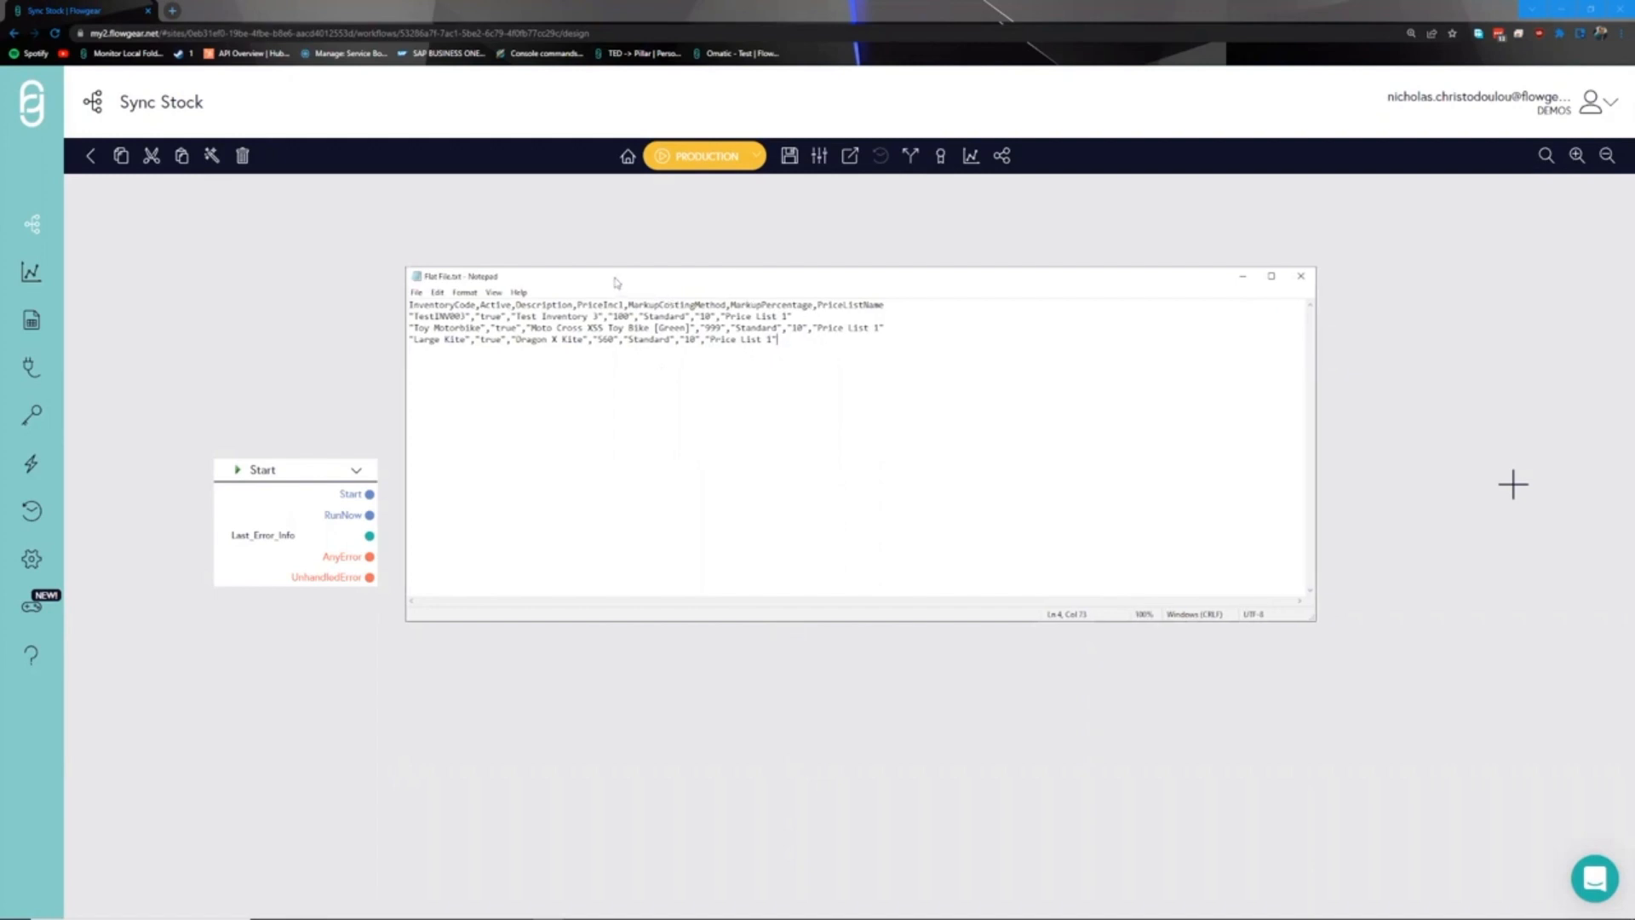
key(alt+Tab)
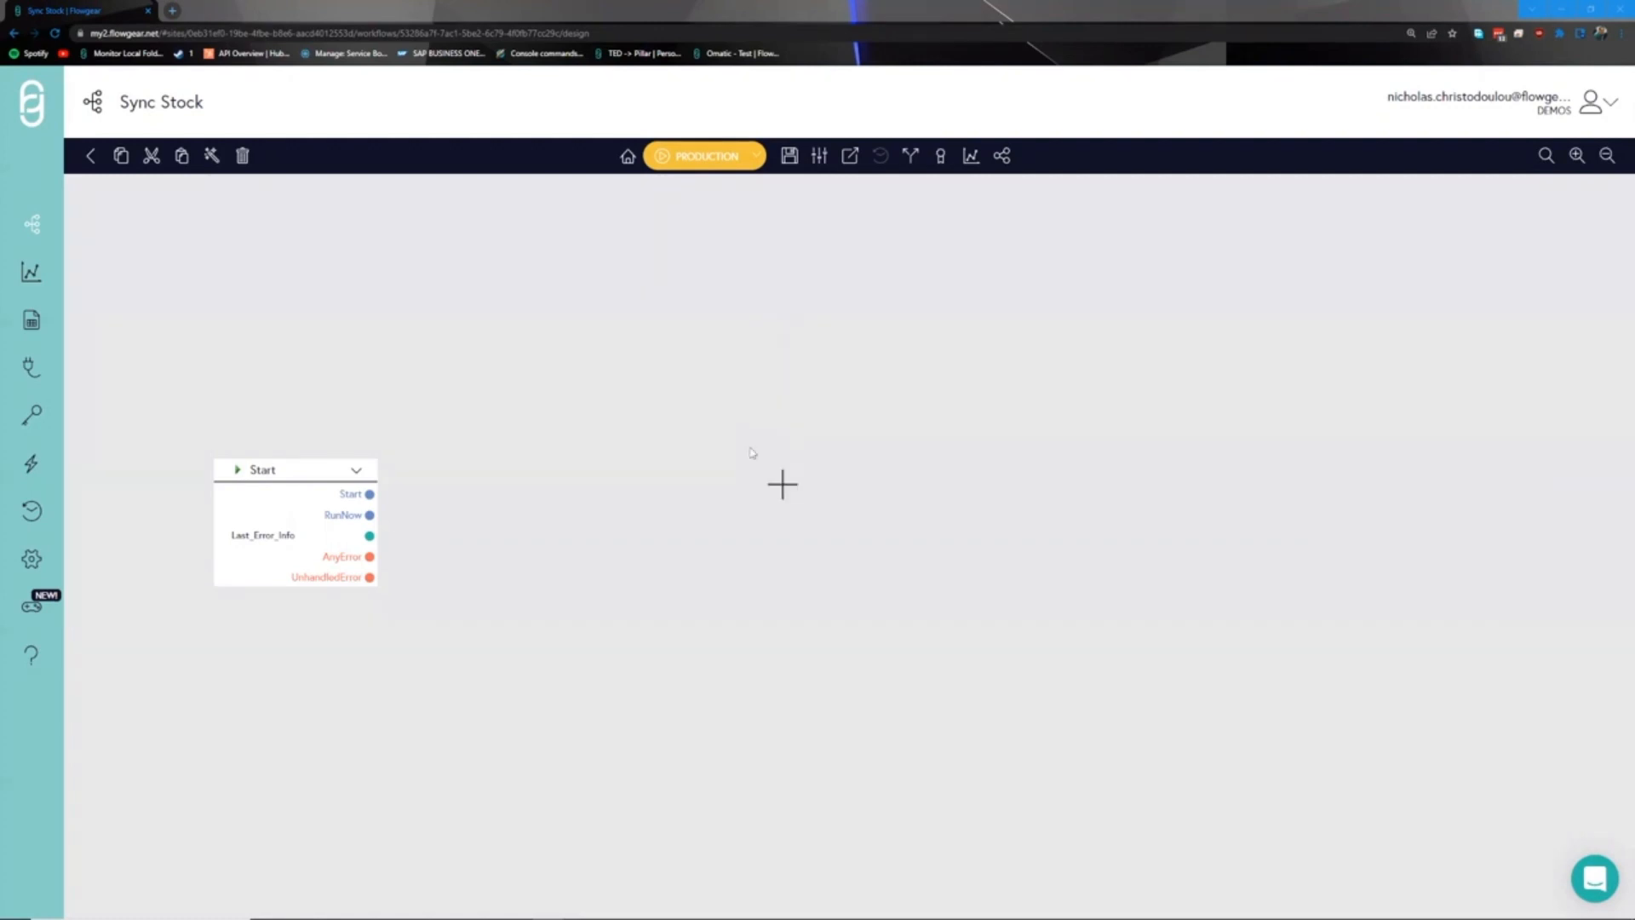
- Add a Flat File node to the Sync Stock workflow
click(539, 485)
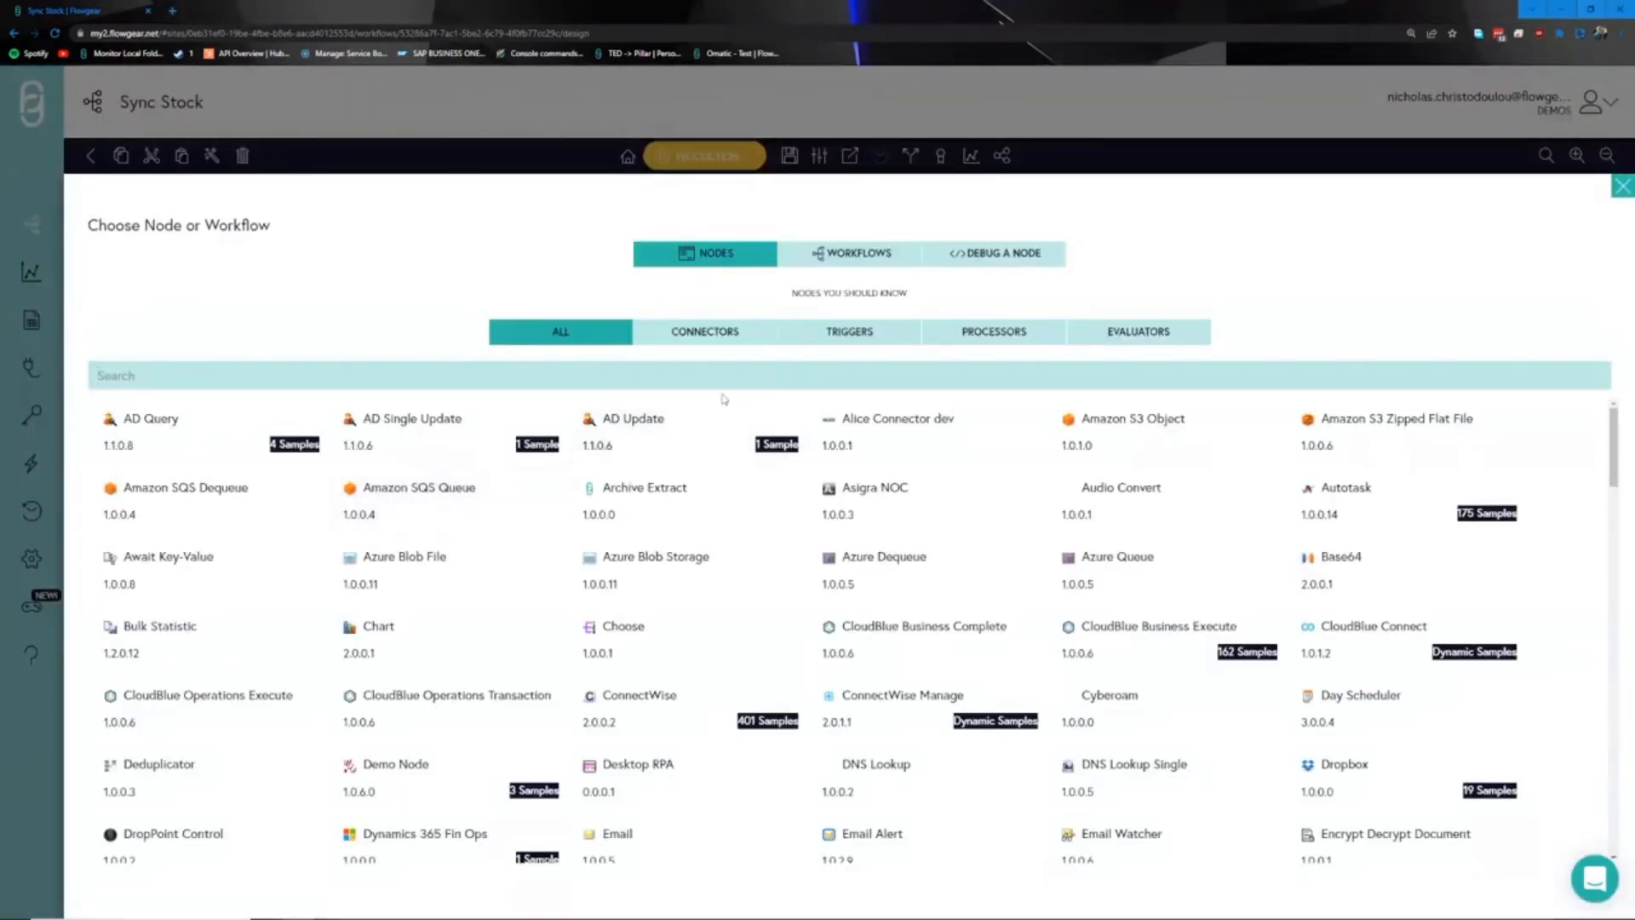
click(983, 336)
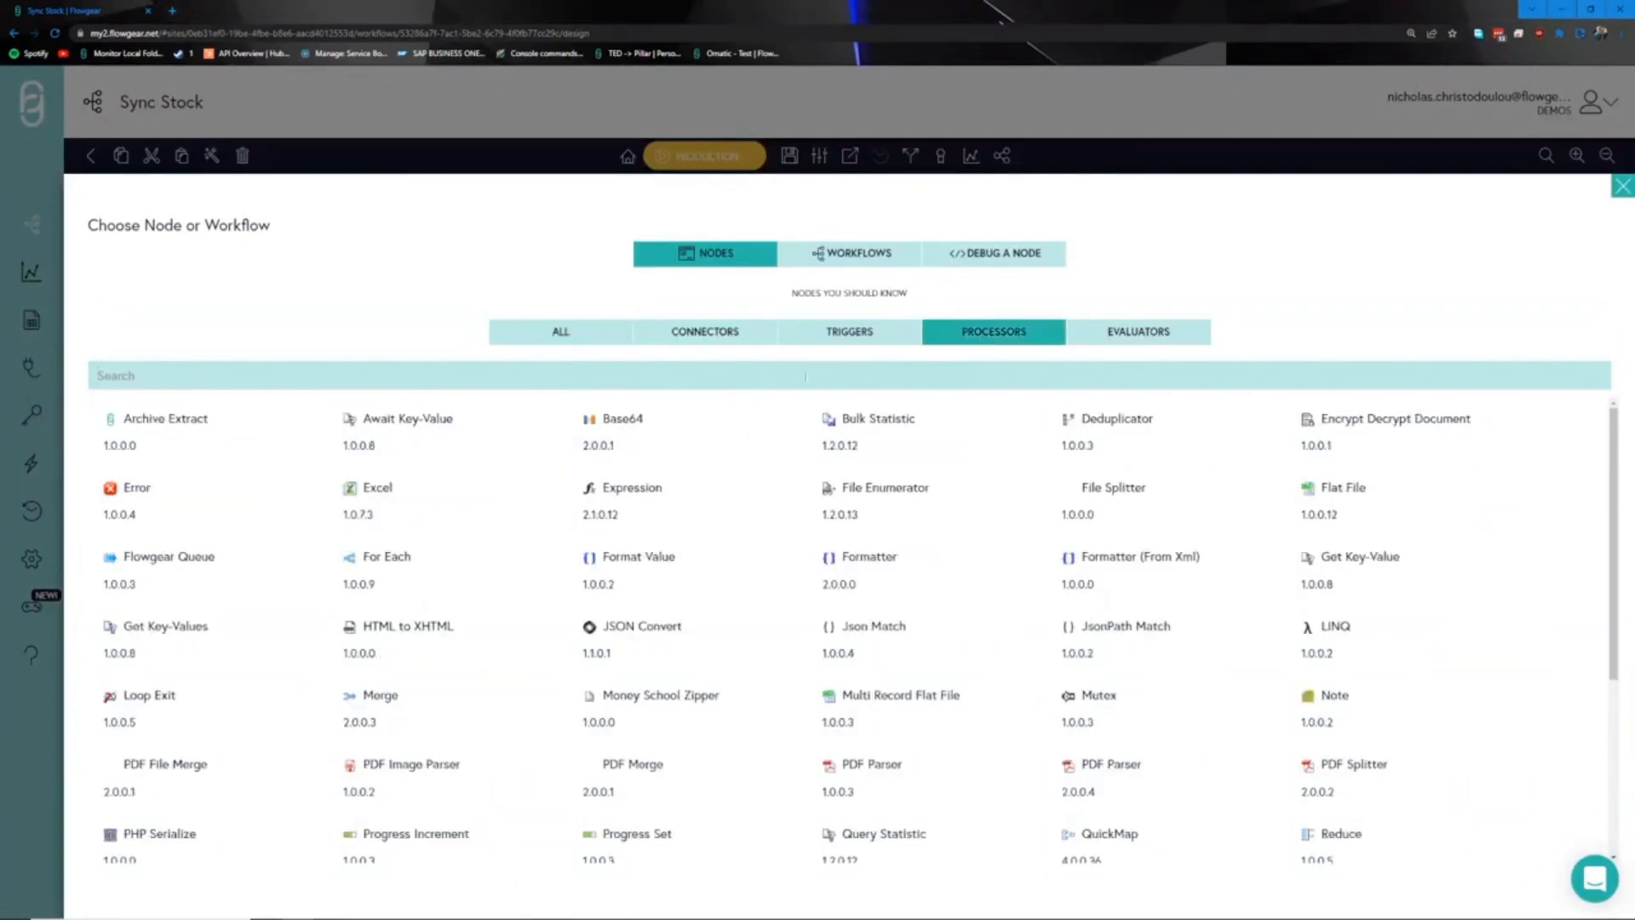
text(flat)
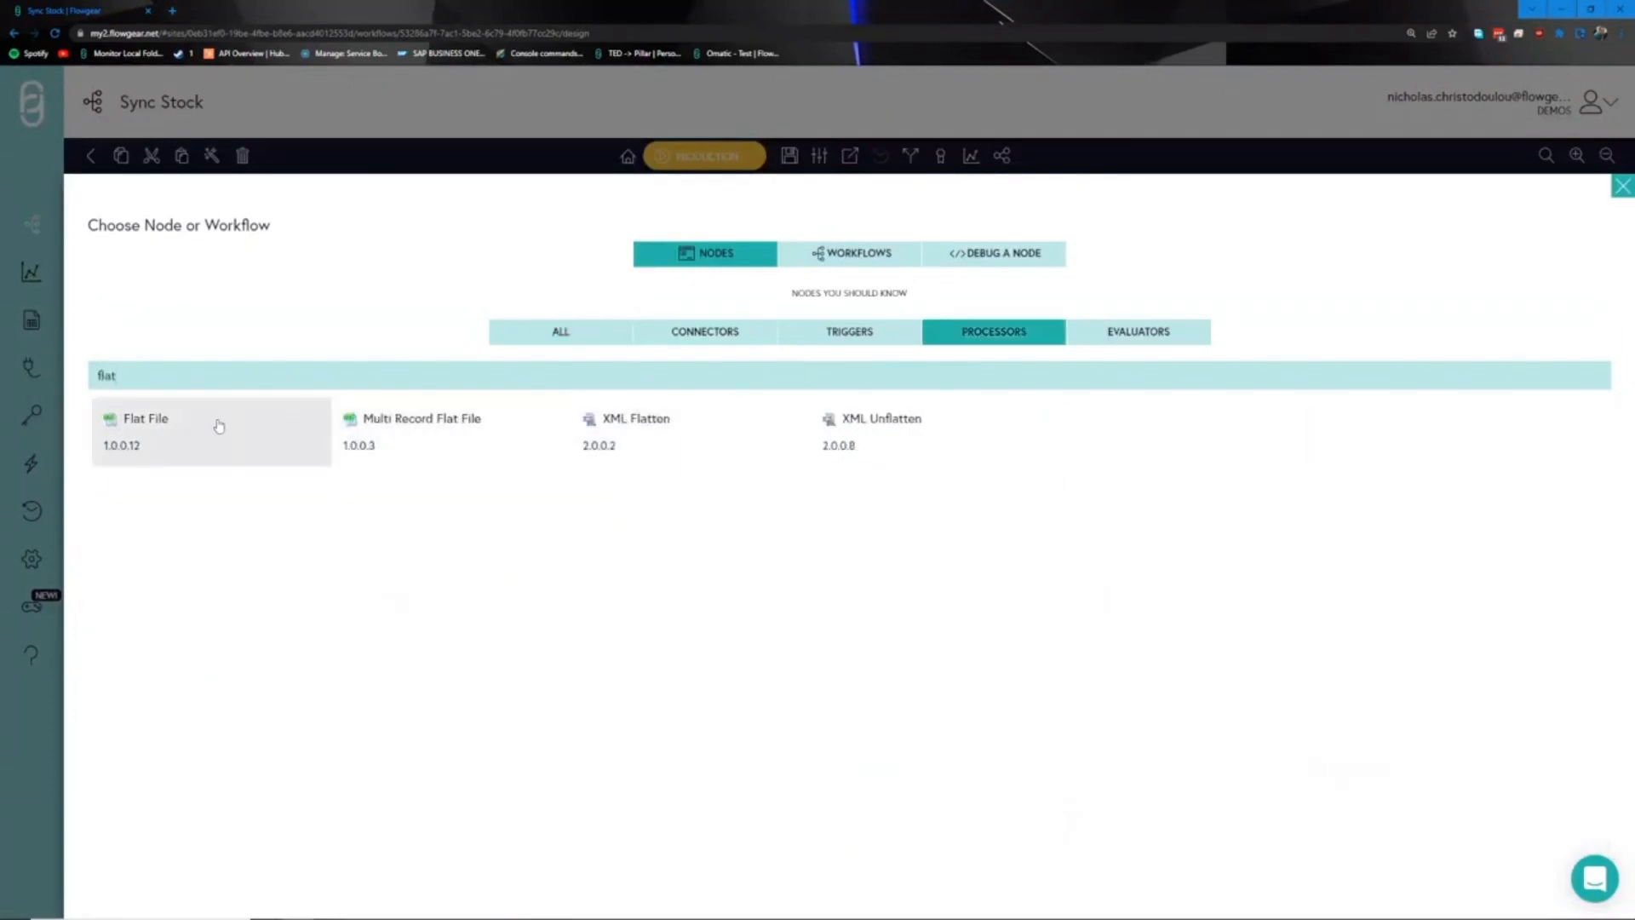
click(217, 423)
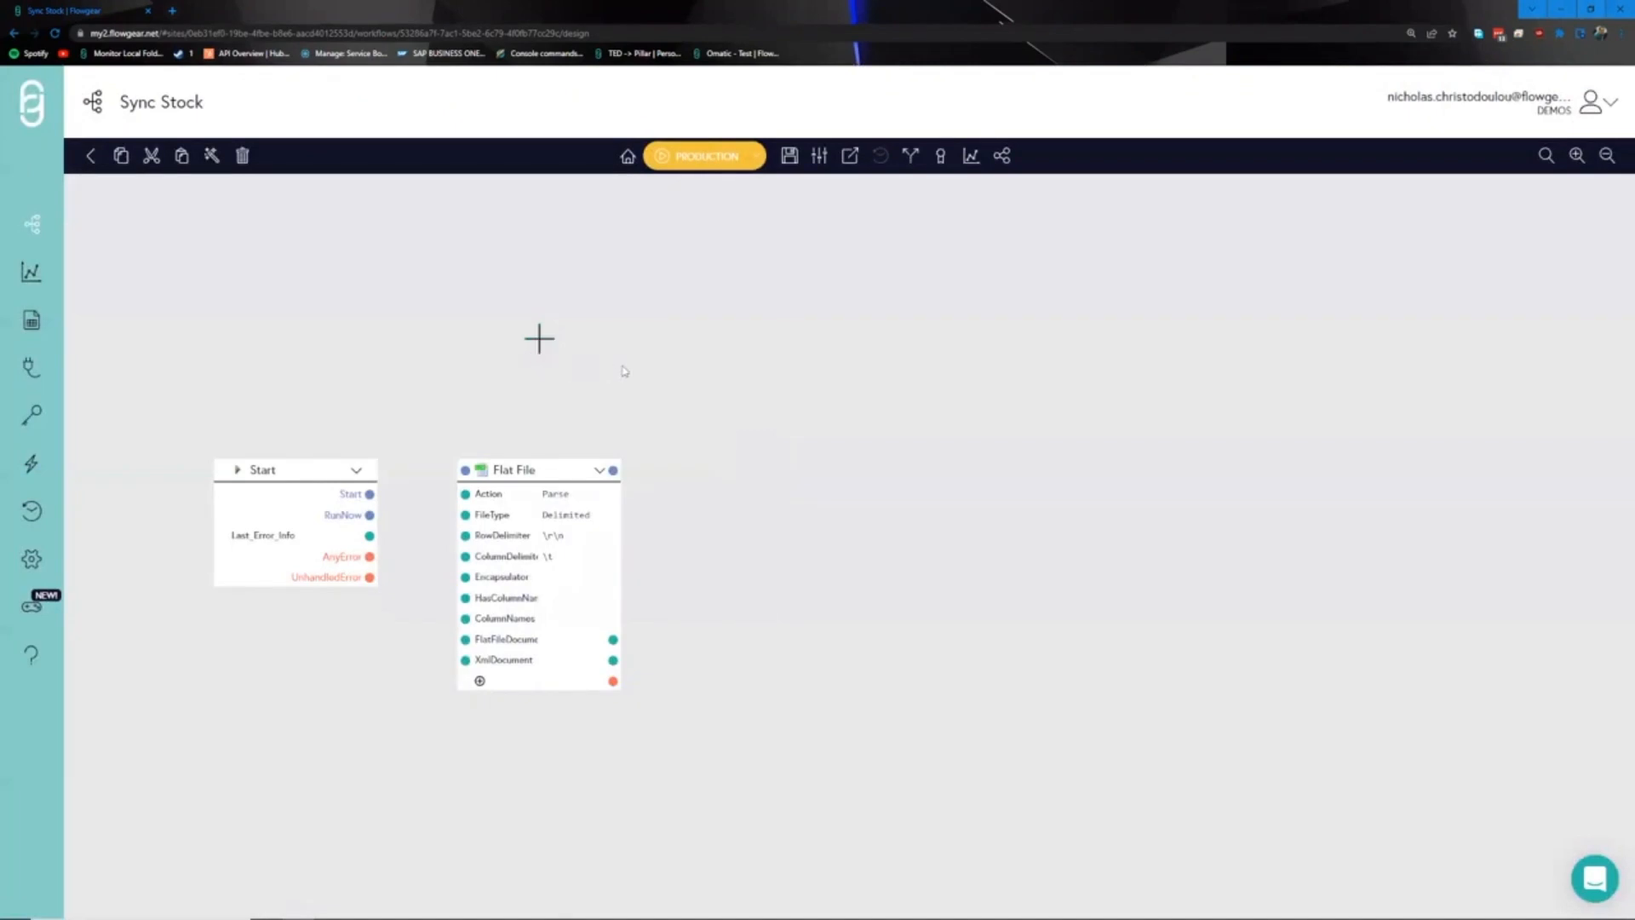
- Add a Sage 200 Evolution connector node to the workflow
drag(666, 365, 551, 373)
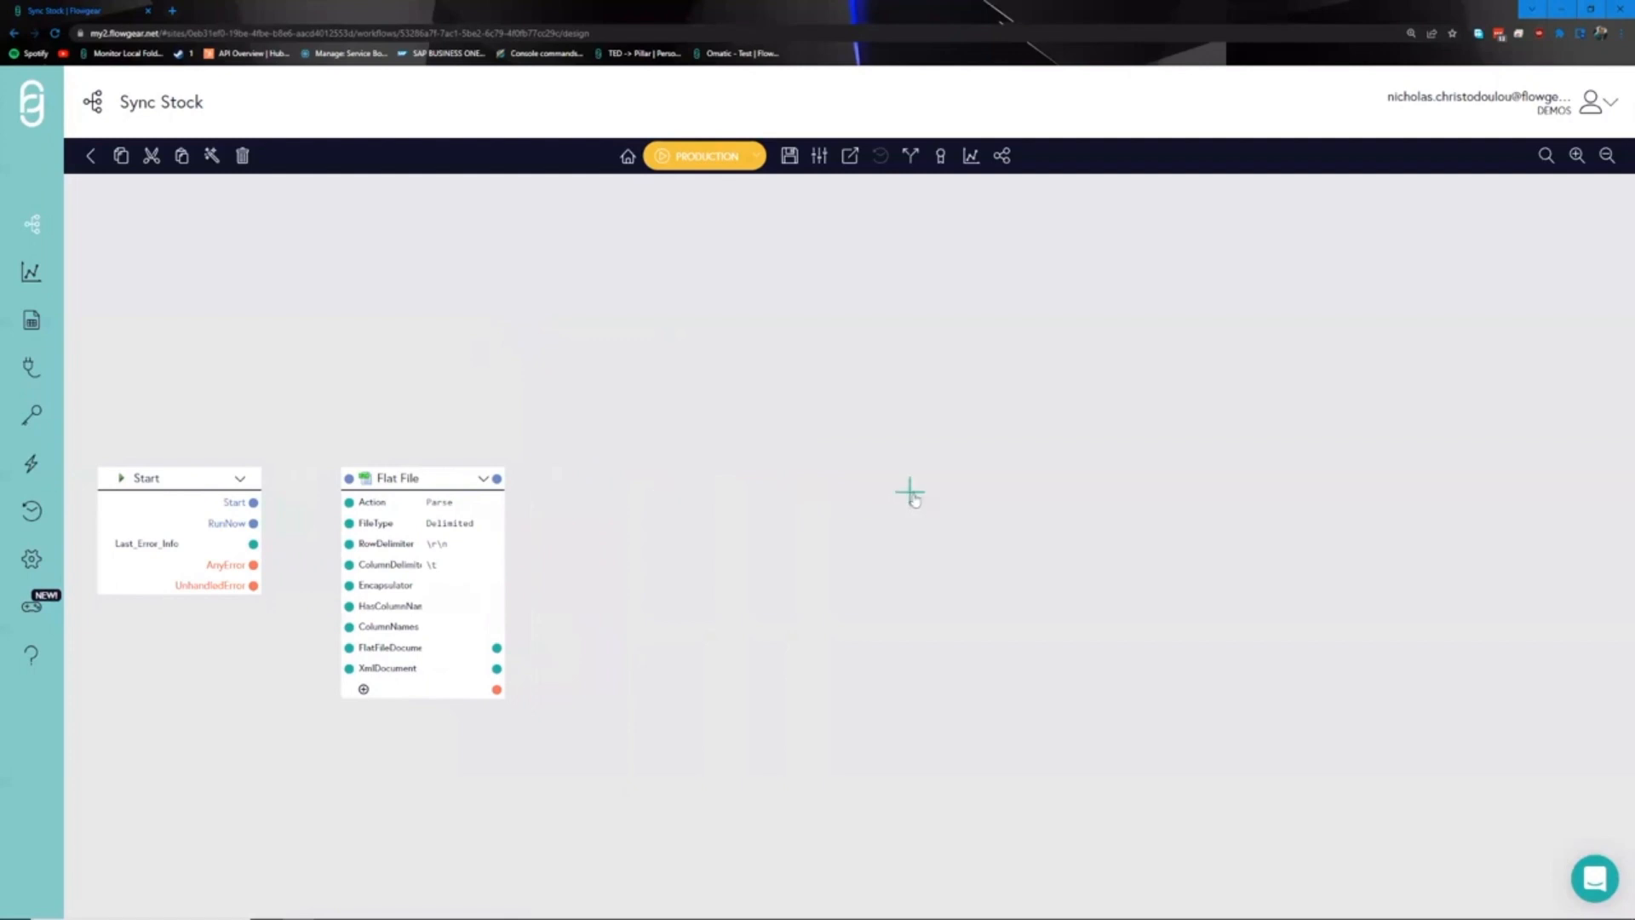
click(910, 492)
click(697, 341)
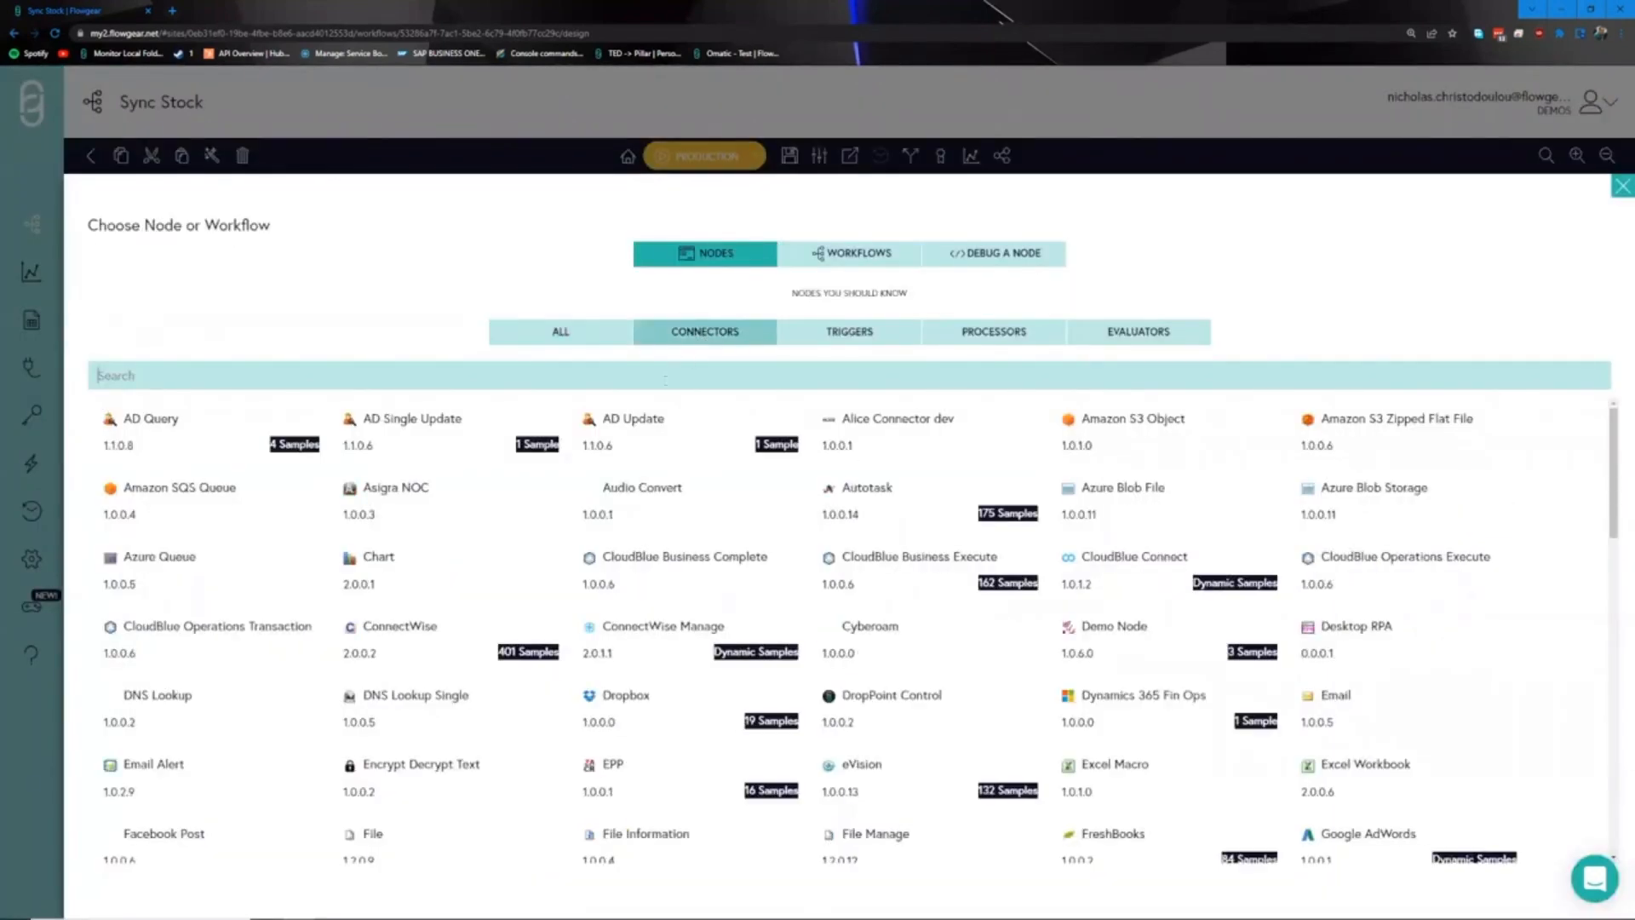
text(sage)
click(499, 434)
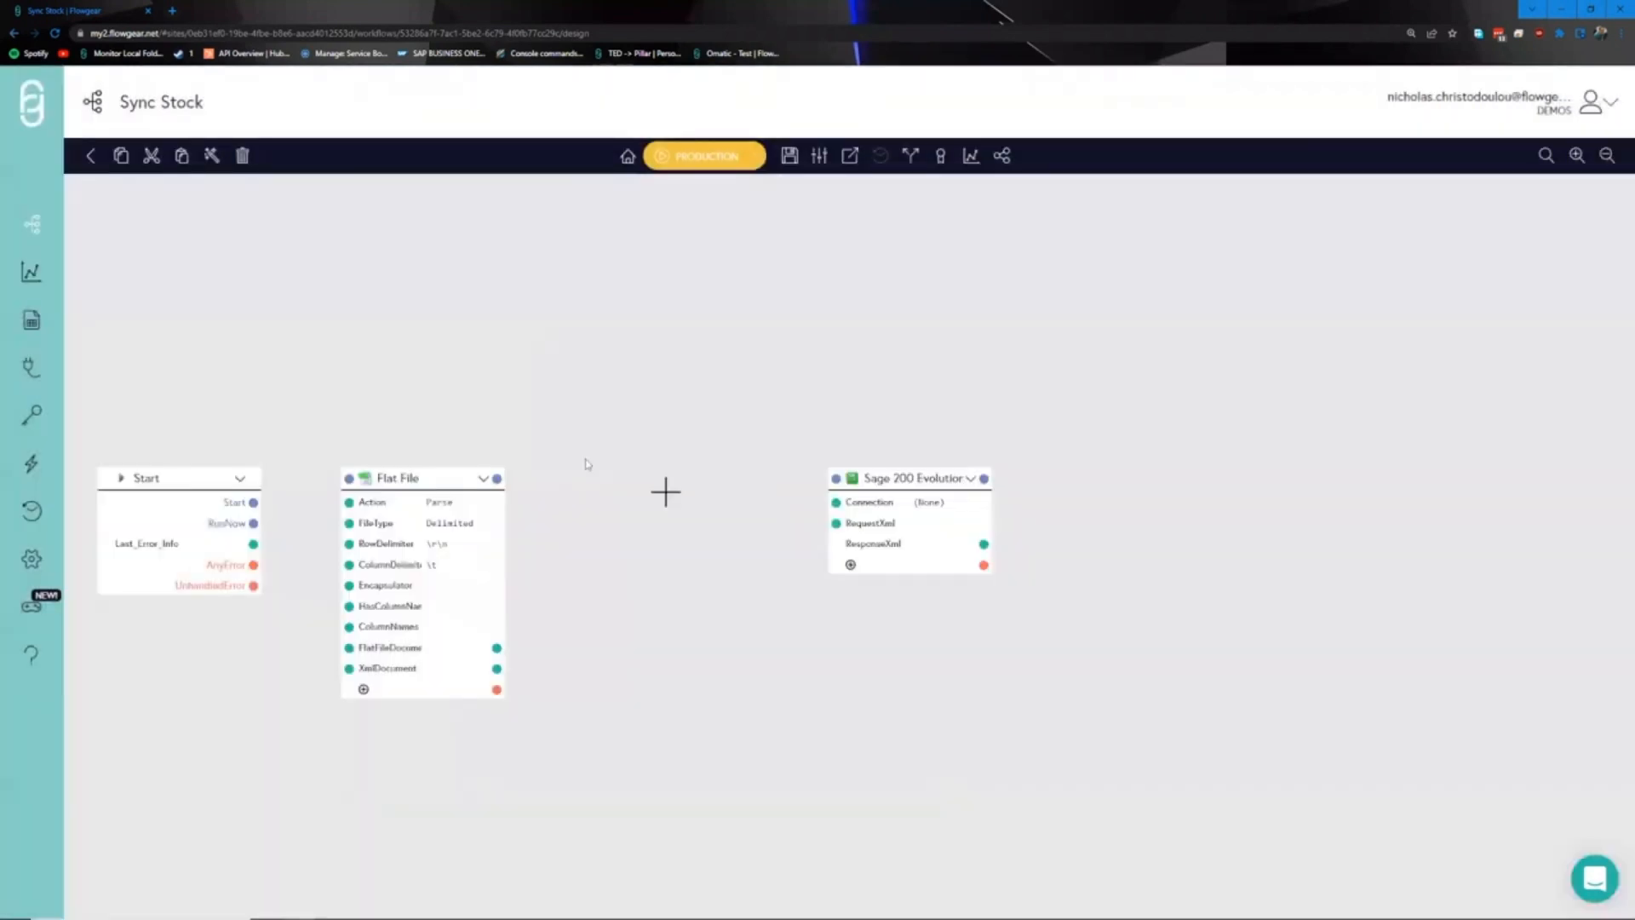
- Add a QuickMap node by searching 'qui' in the node catalogue
click(681, 498)
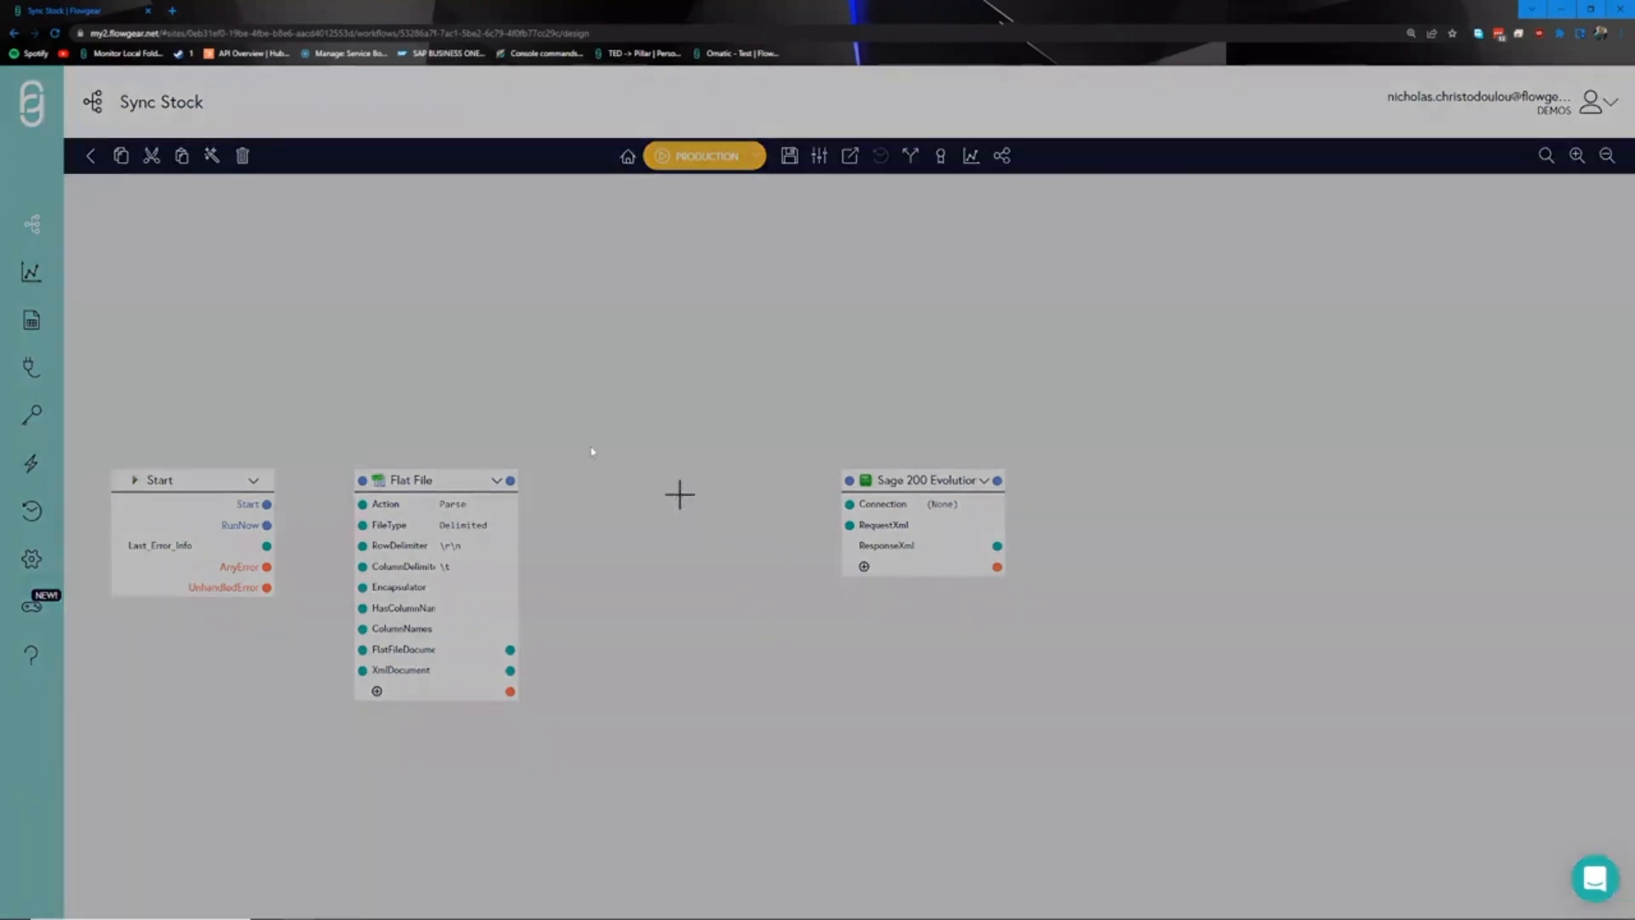
text(qui)
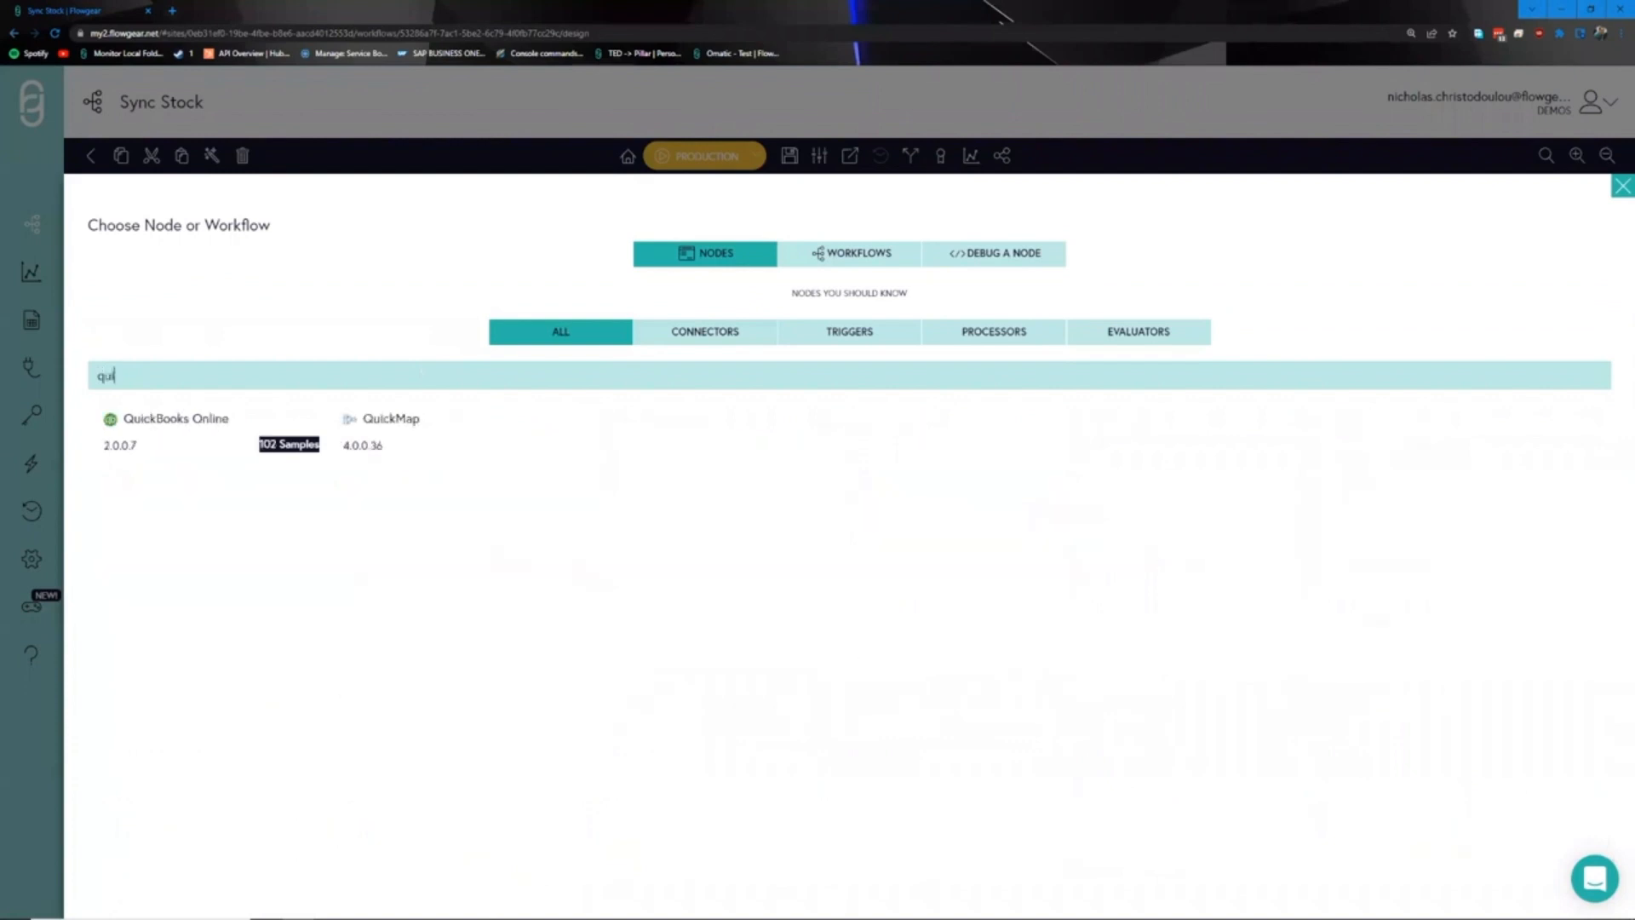
click(450, 441)
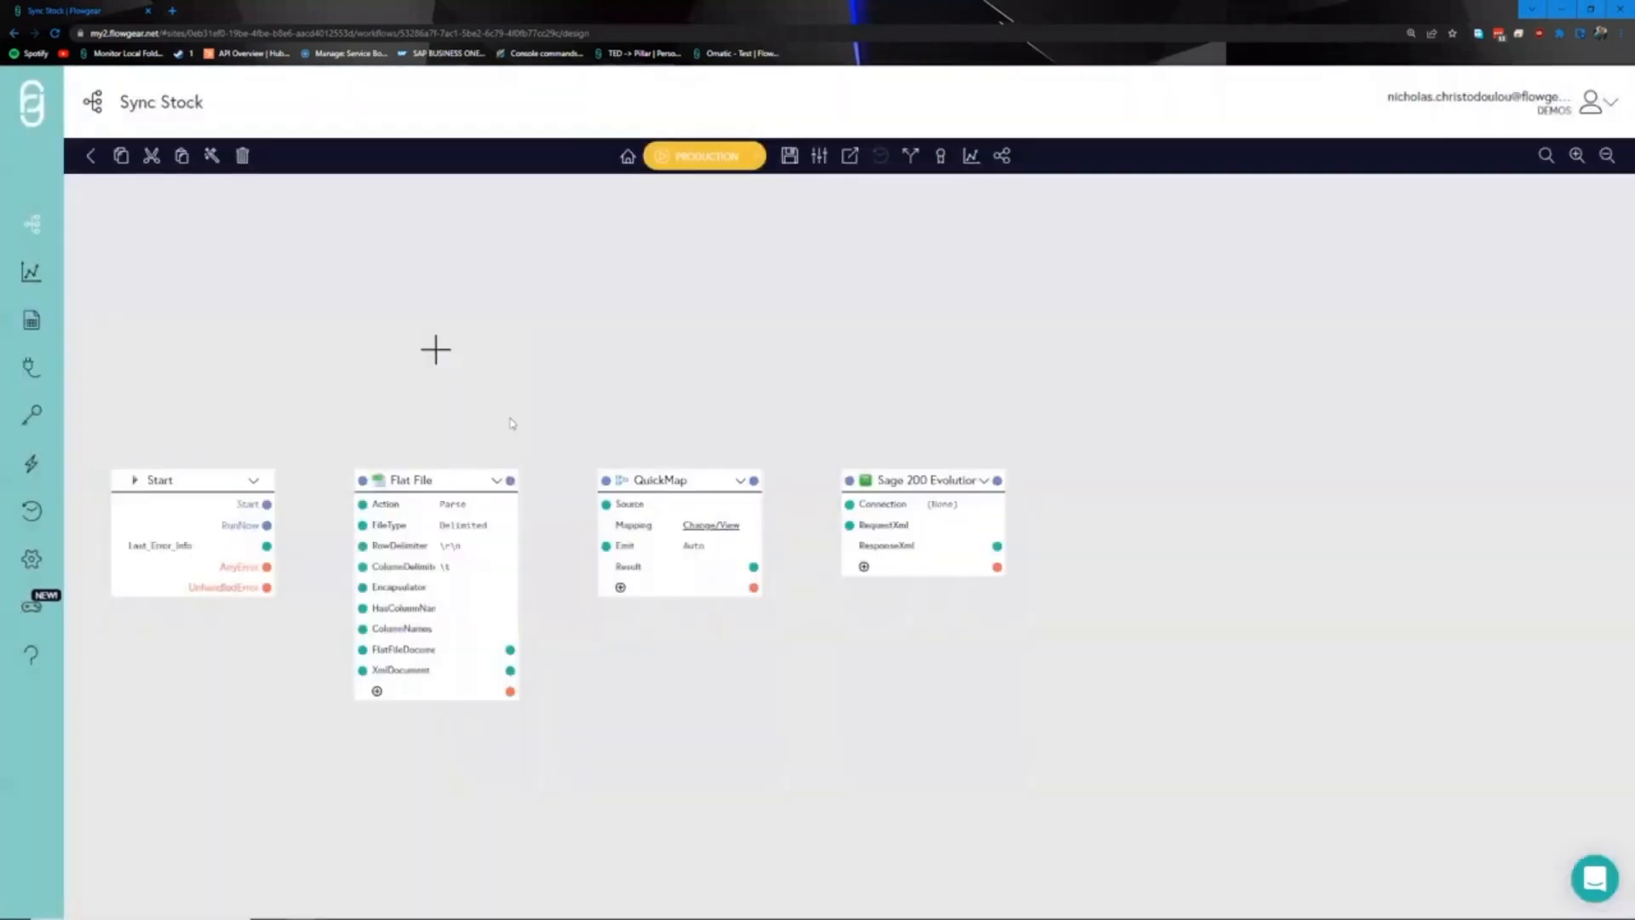
drag(511, 424, 567, 415)
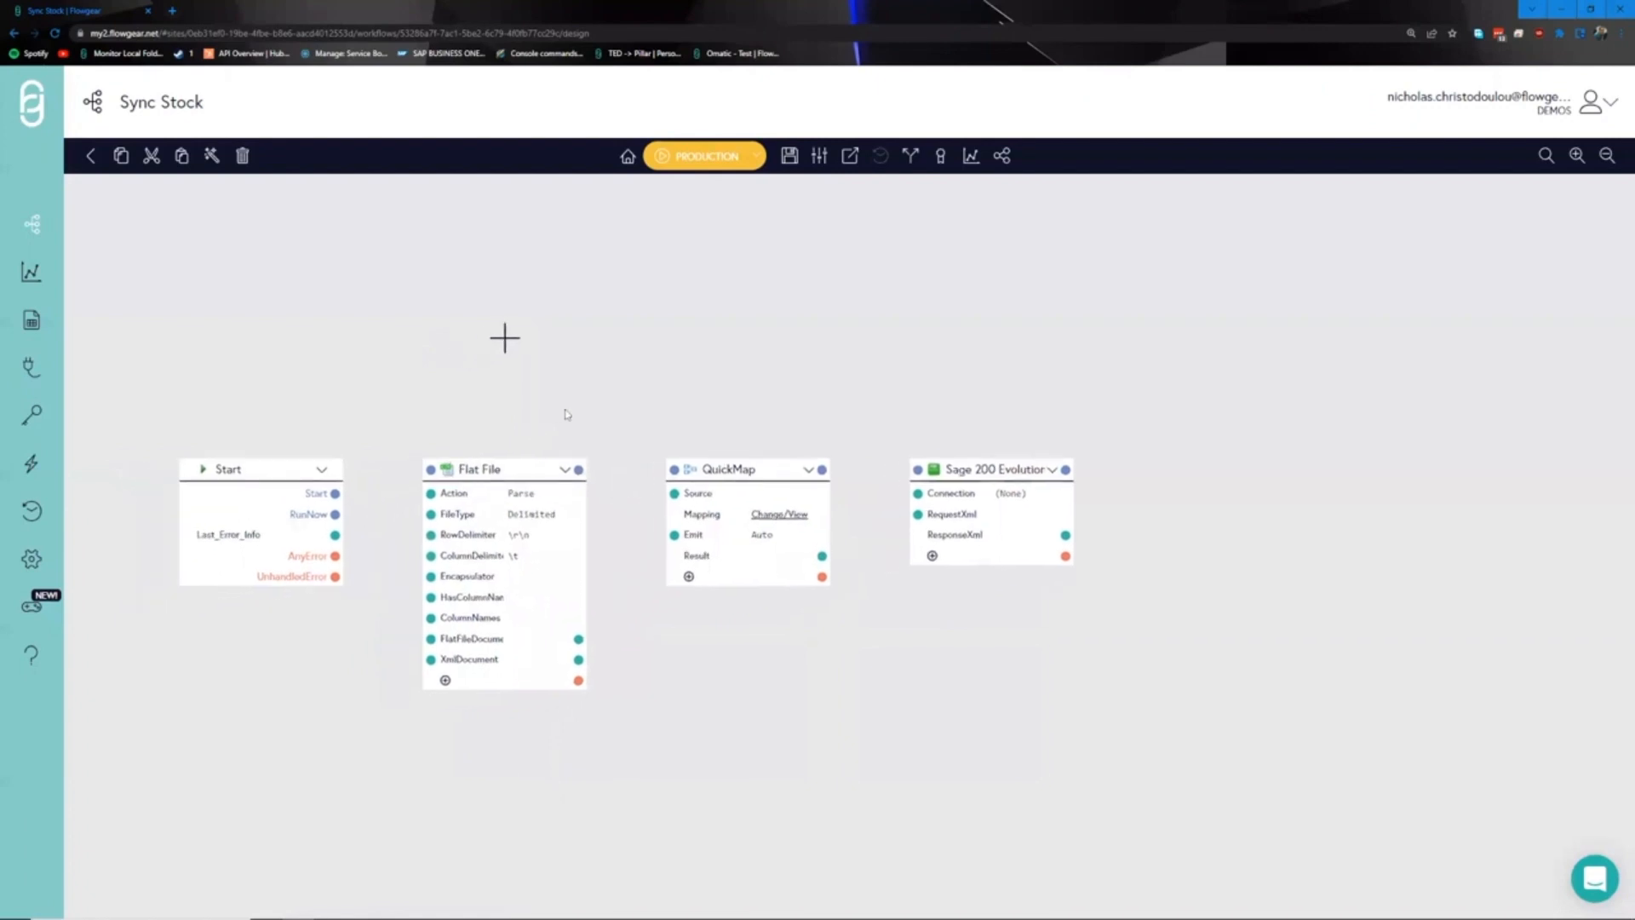
- Assign the Evolution Sandbox connection to the Sage node and open its settings
drag(713, 418, 694, 418)
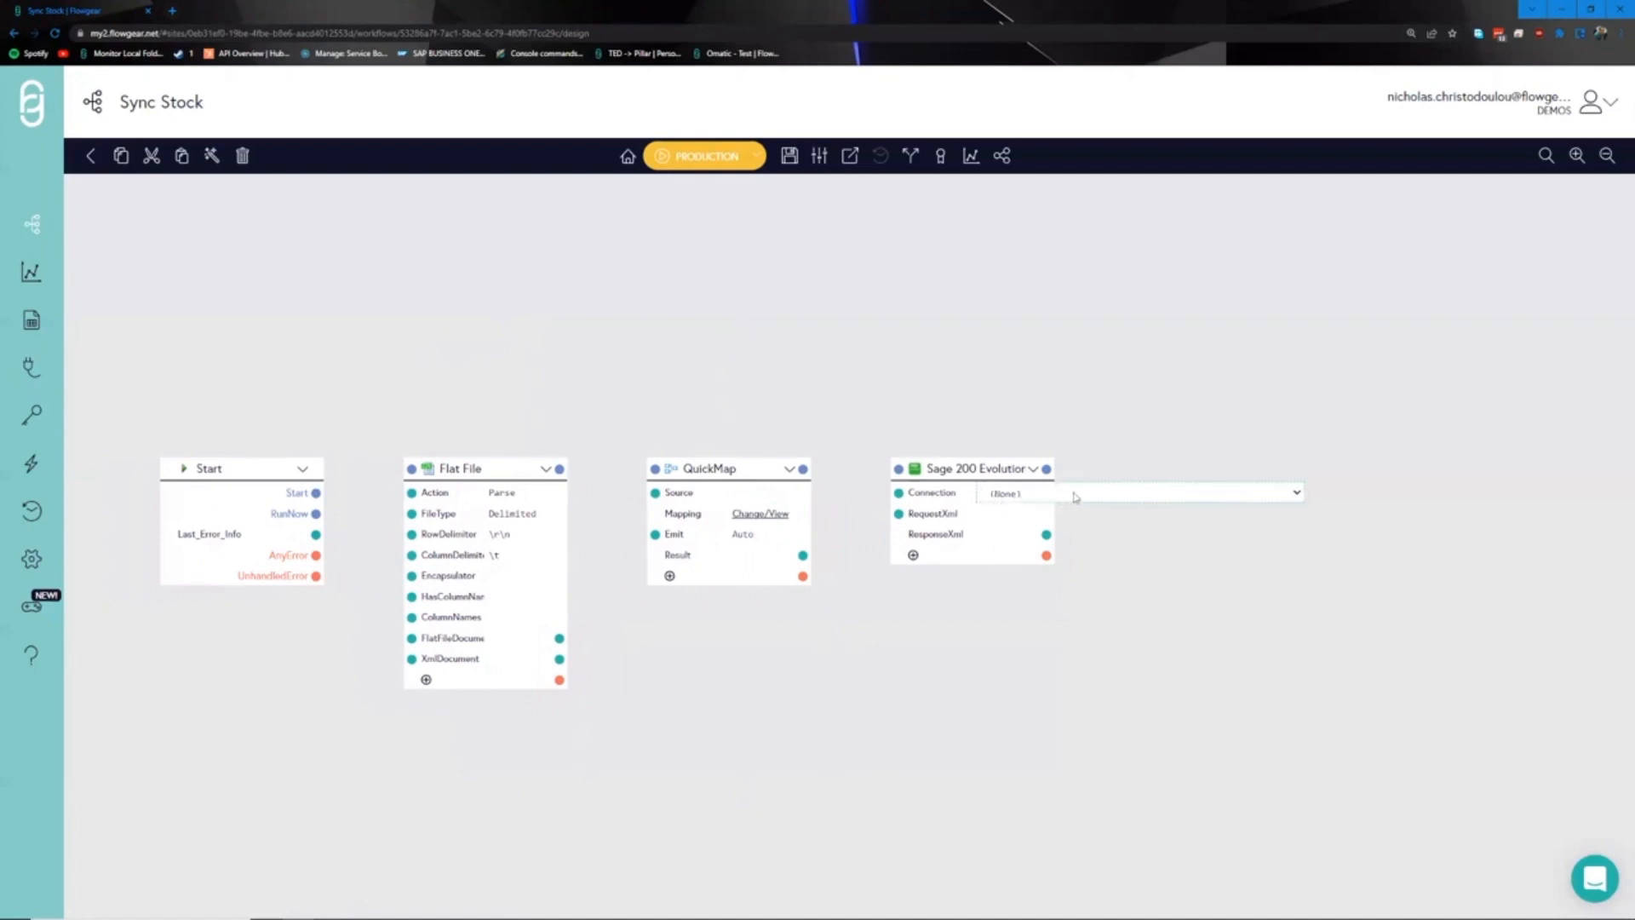
click(1024, 494)
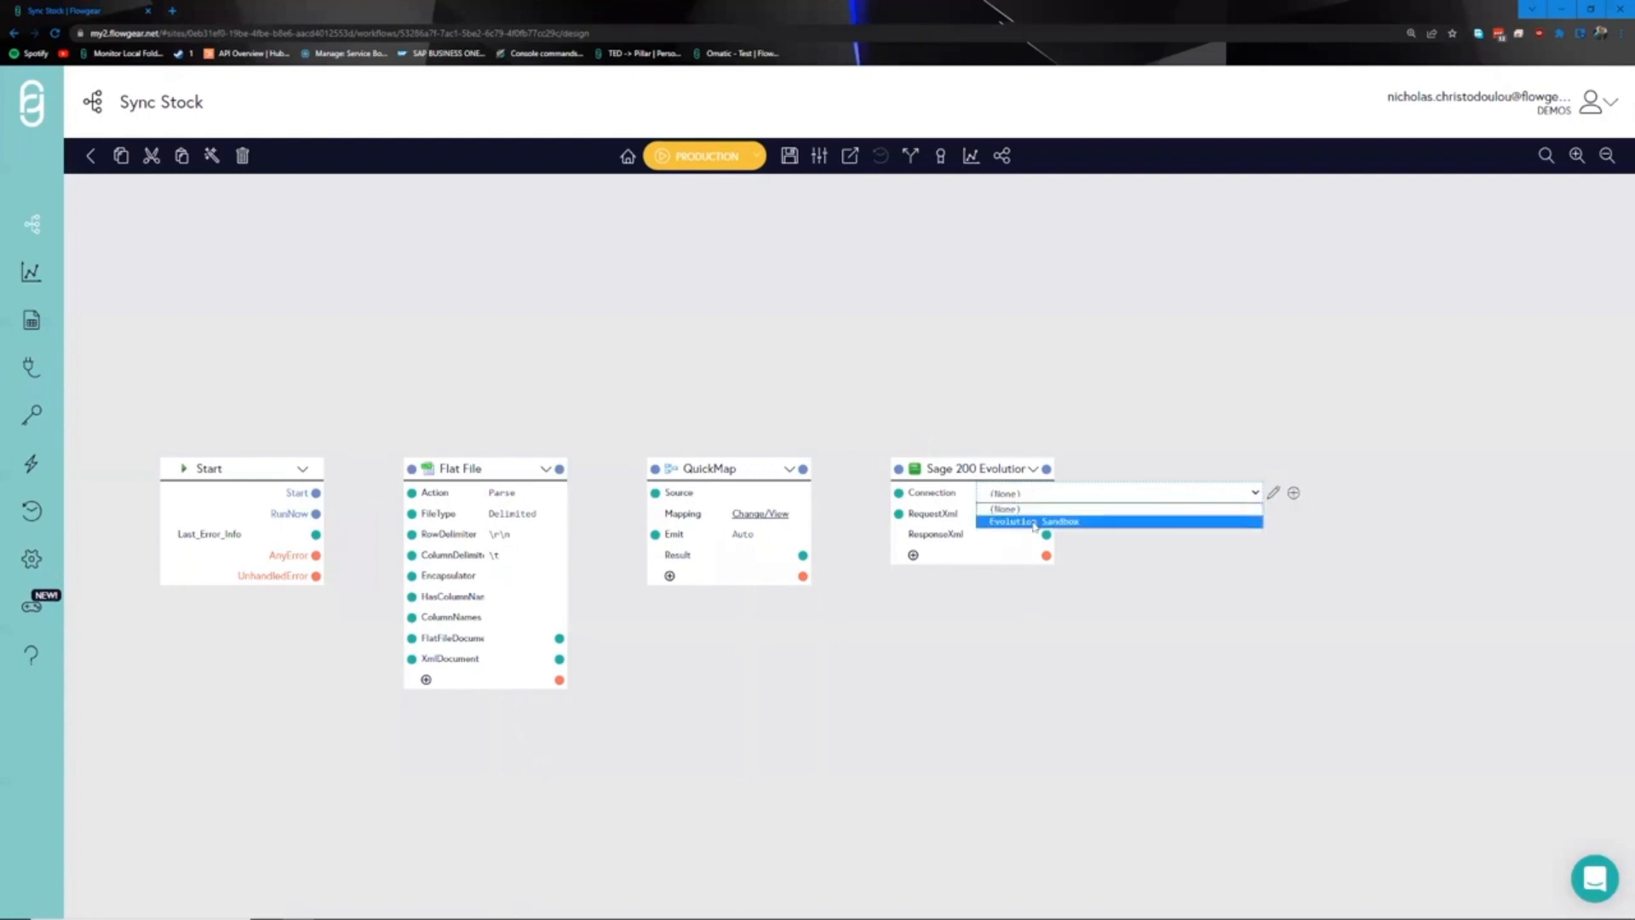
click(1035, 523)
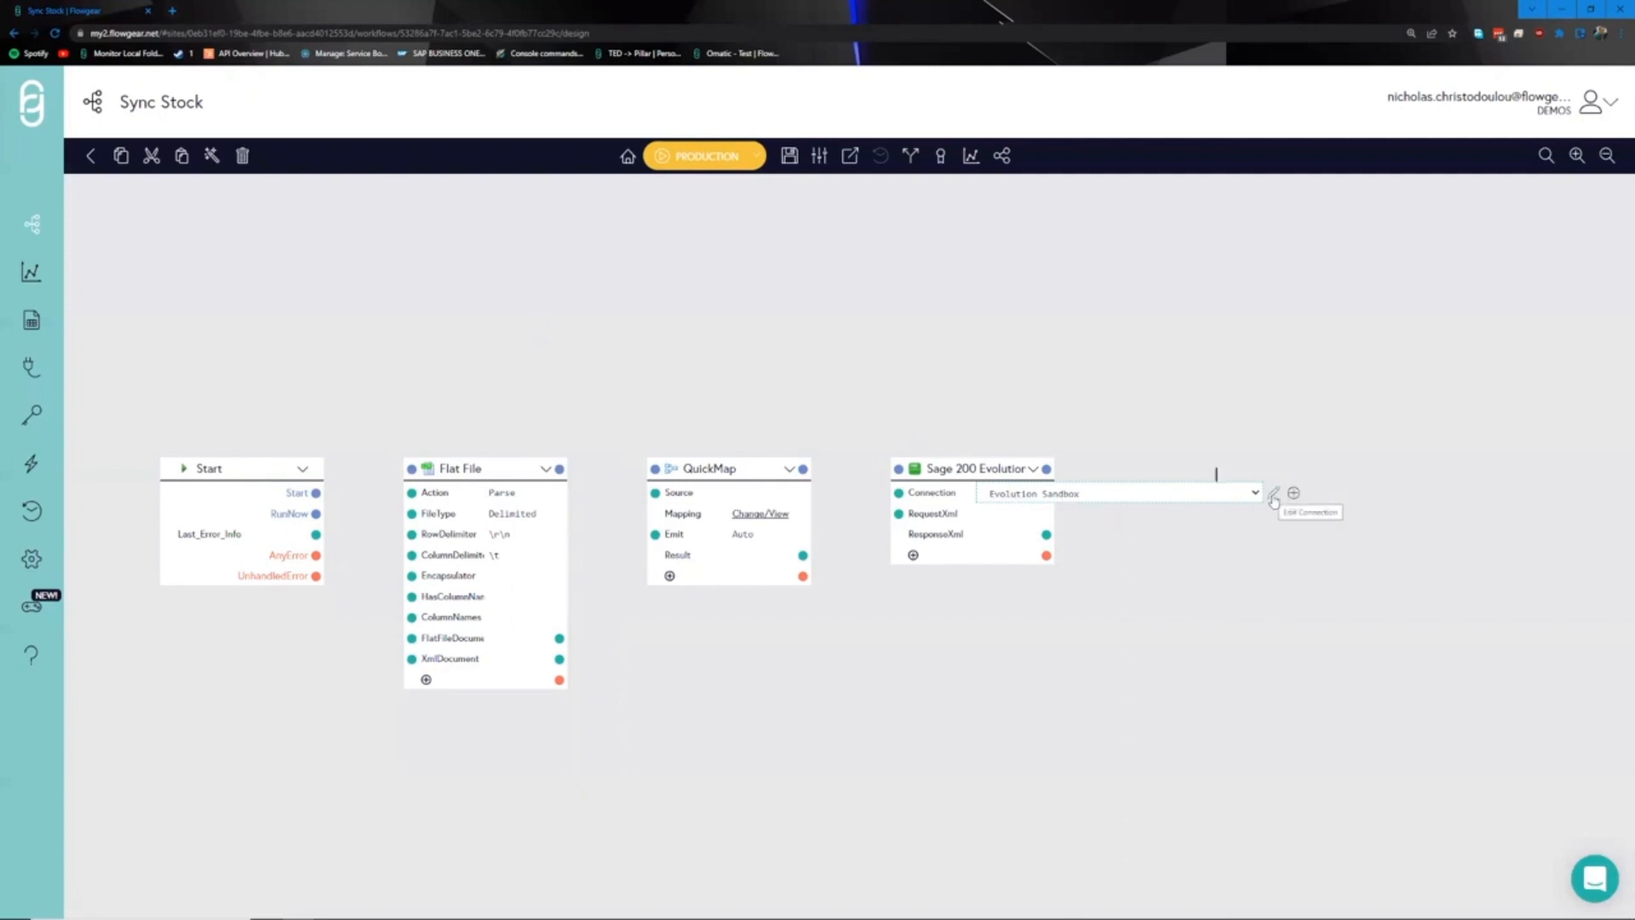
click(1274, 495)
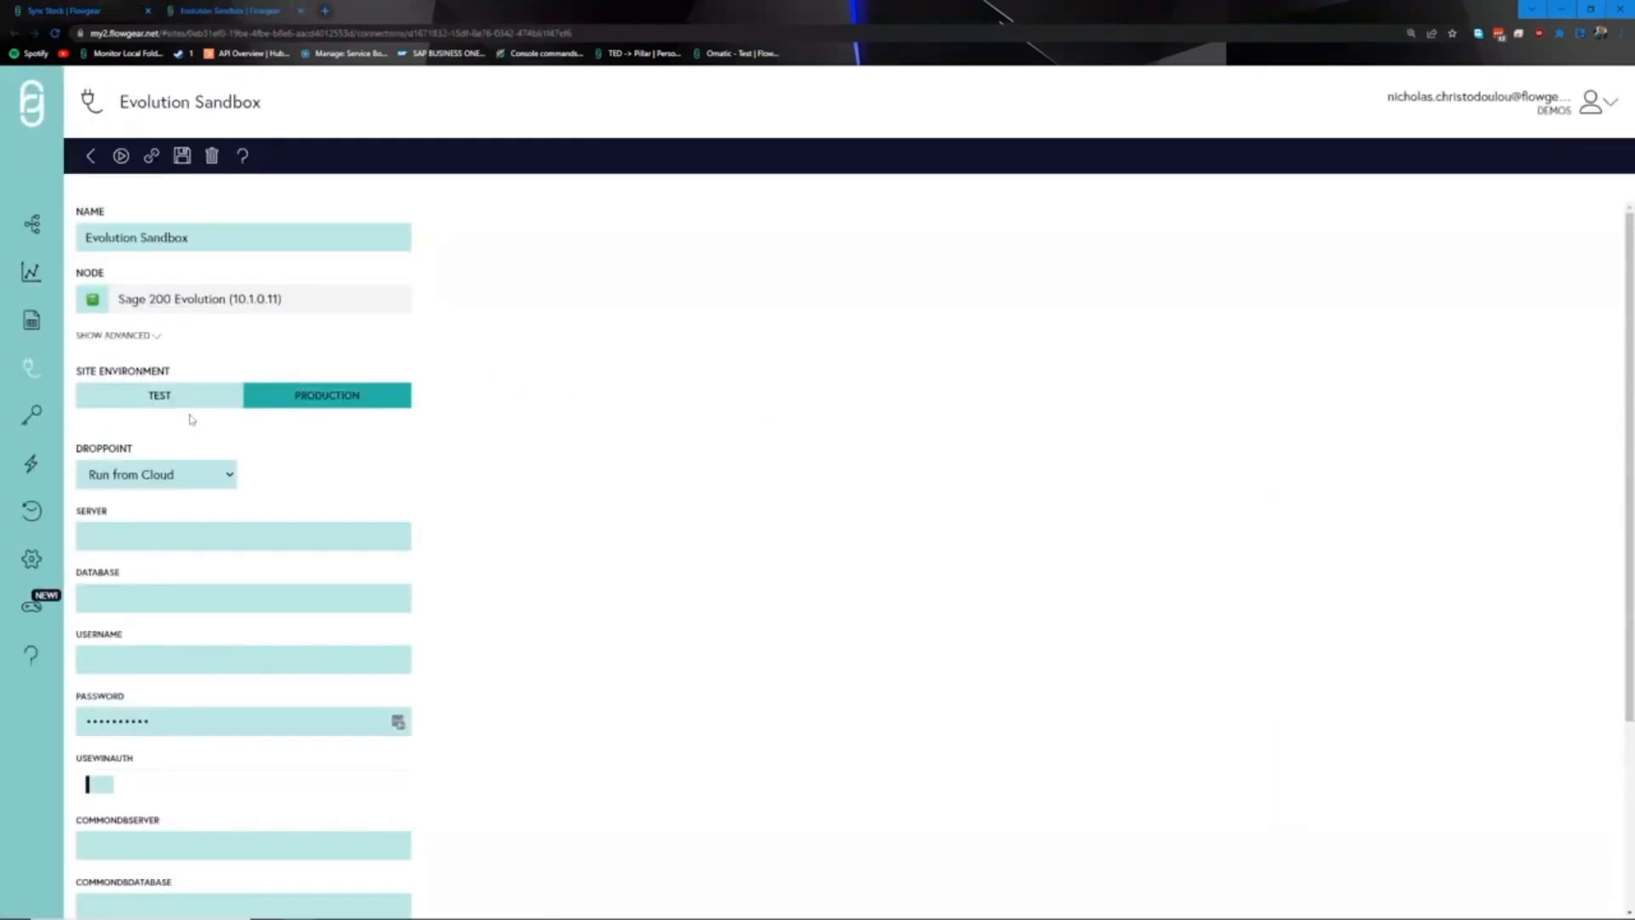
- Review the Evolution Sandbox connection's Test settings (SageEvo LAB, FlowgearLab database), then close its tab
click(199, 400)
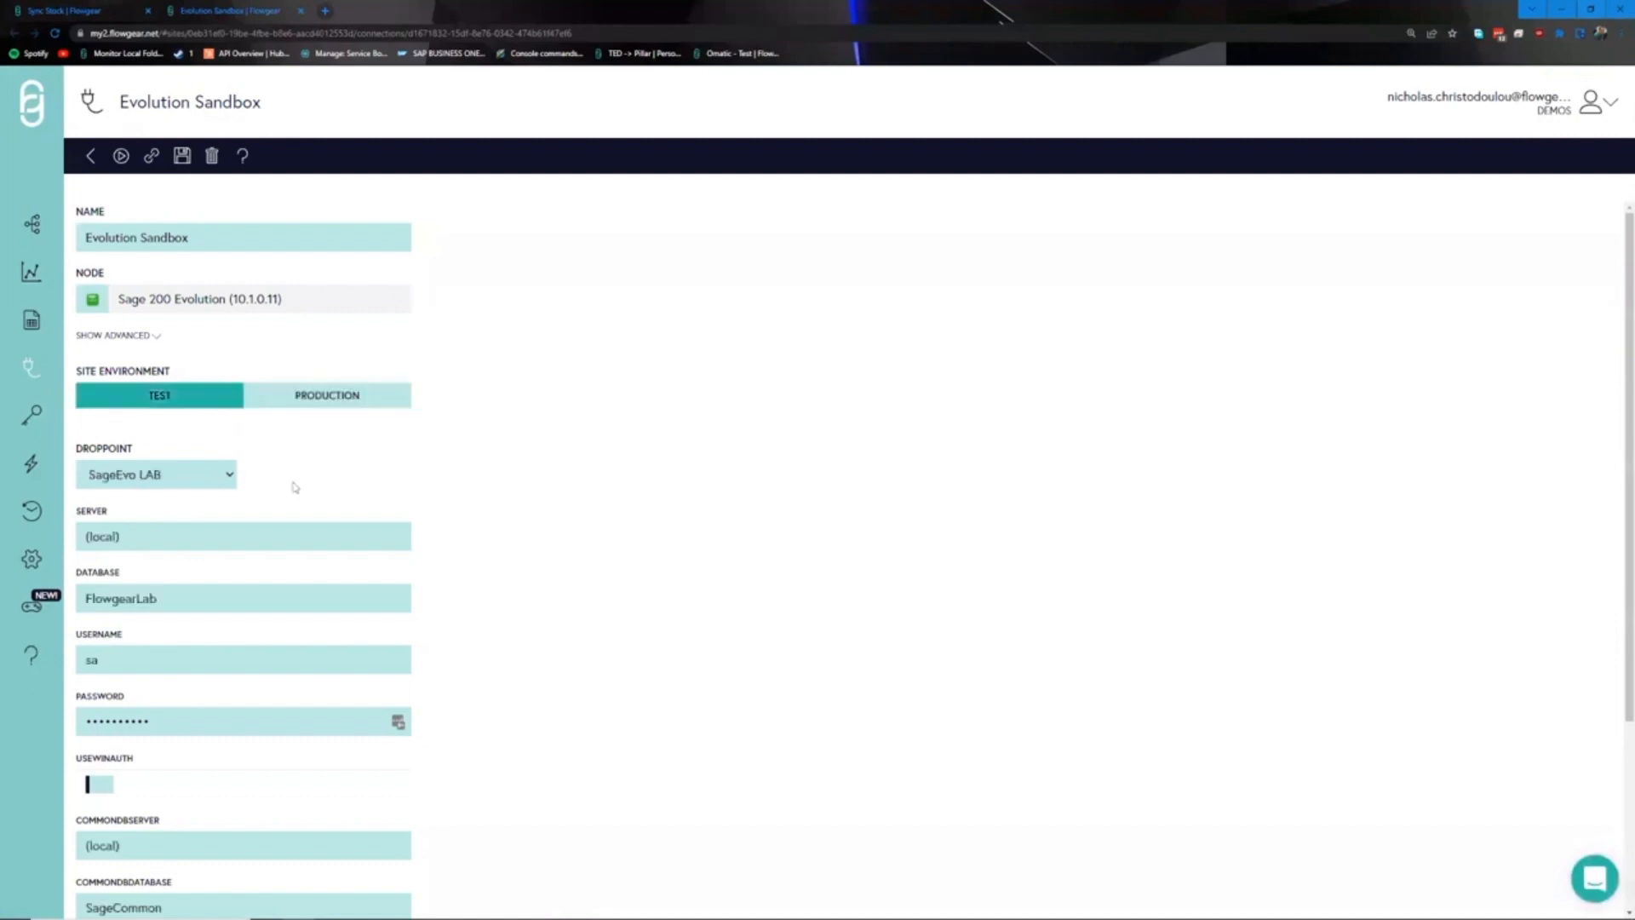
scroll(290, 538, down, 1)
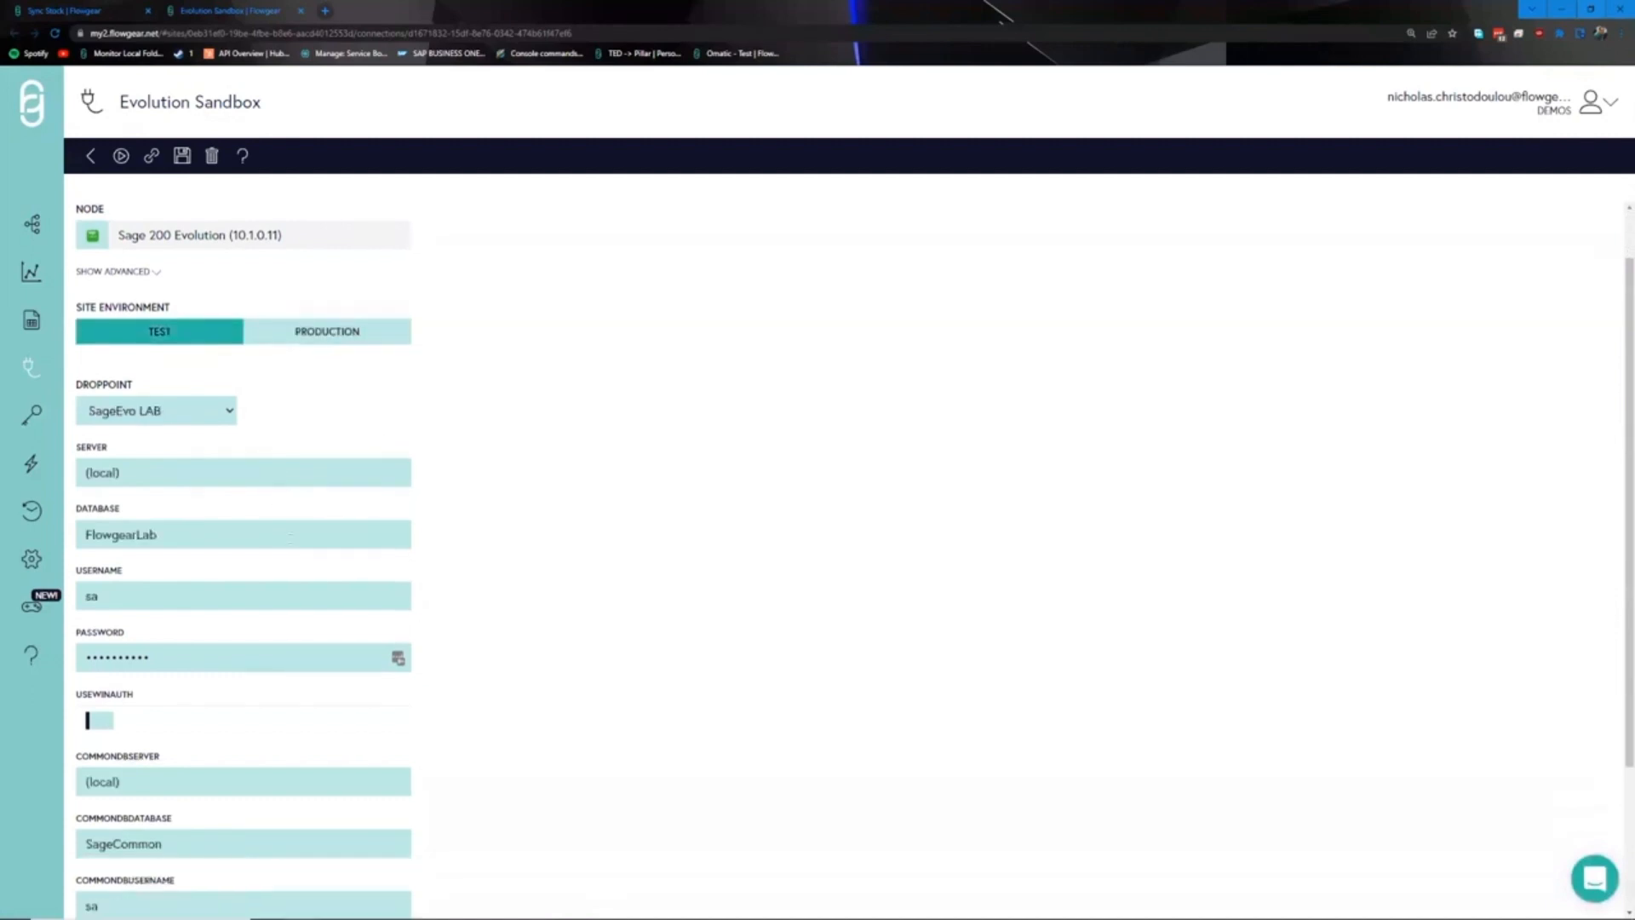
scroll(362, 511, down, 1)
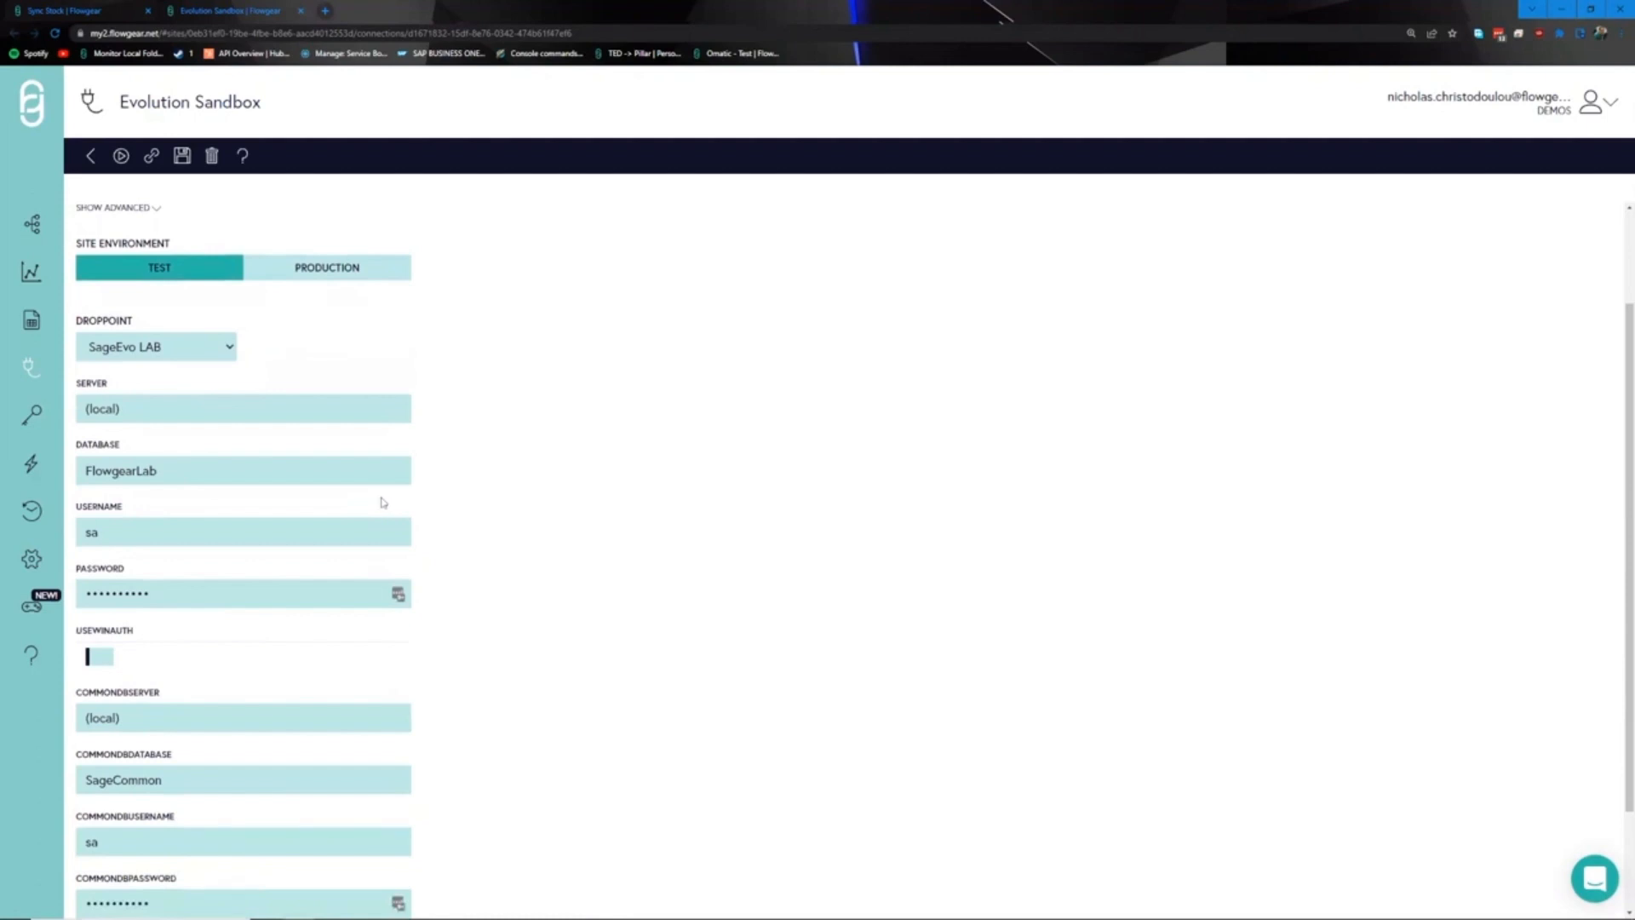
scroll(314, 521, up, 2)
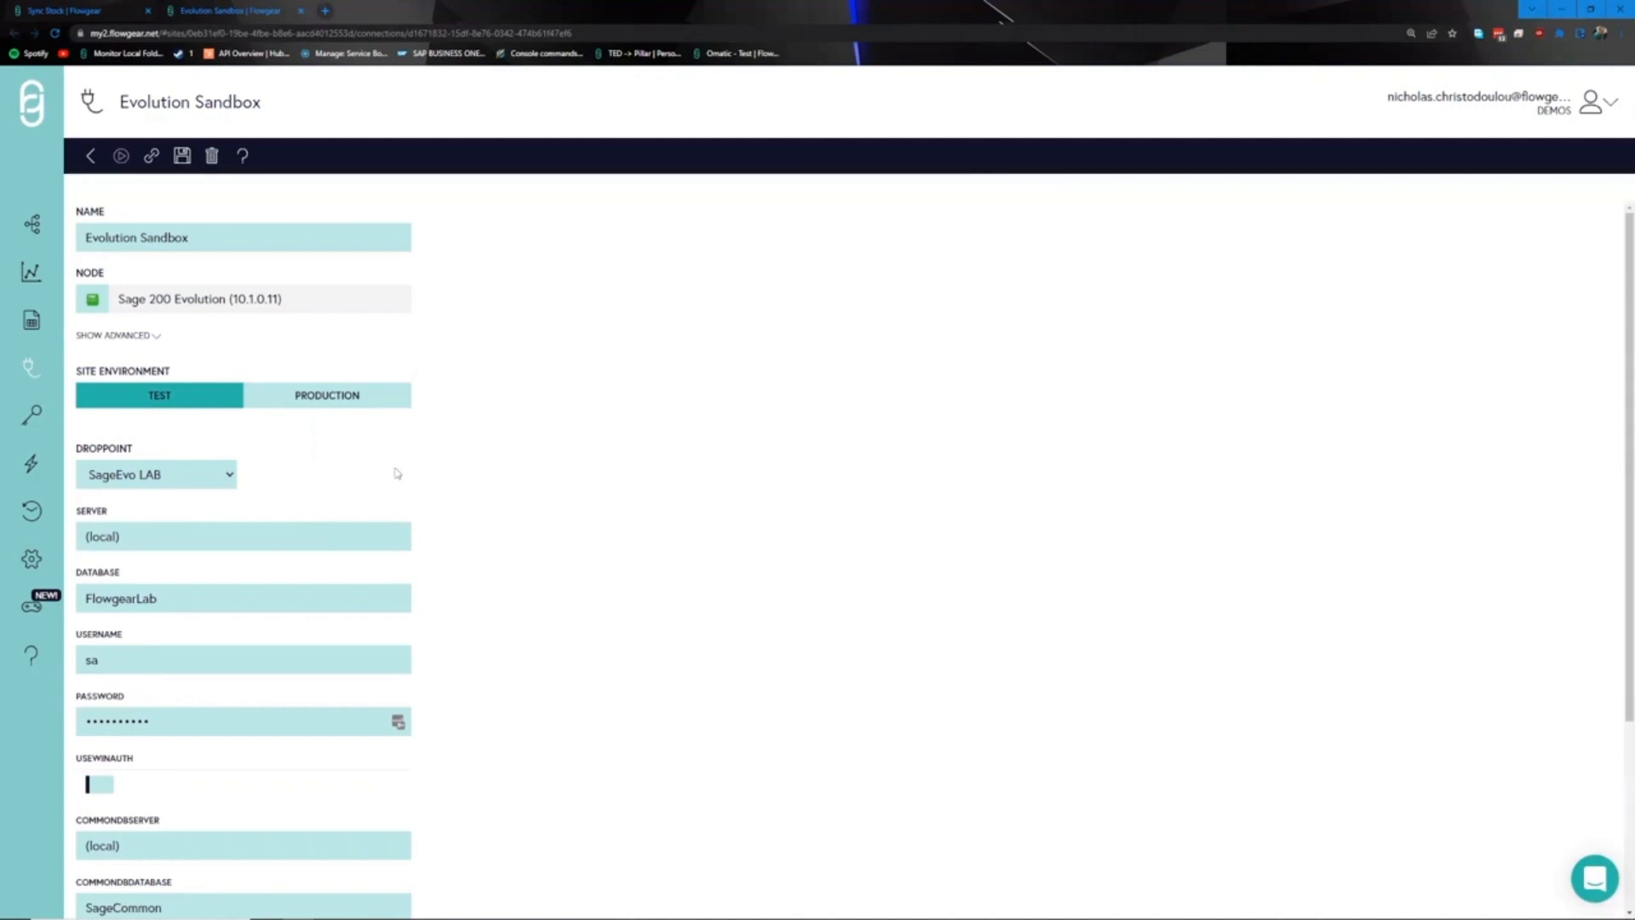
scroll(369, 489, down, 2)
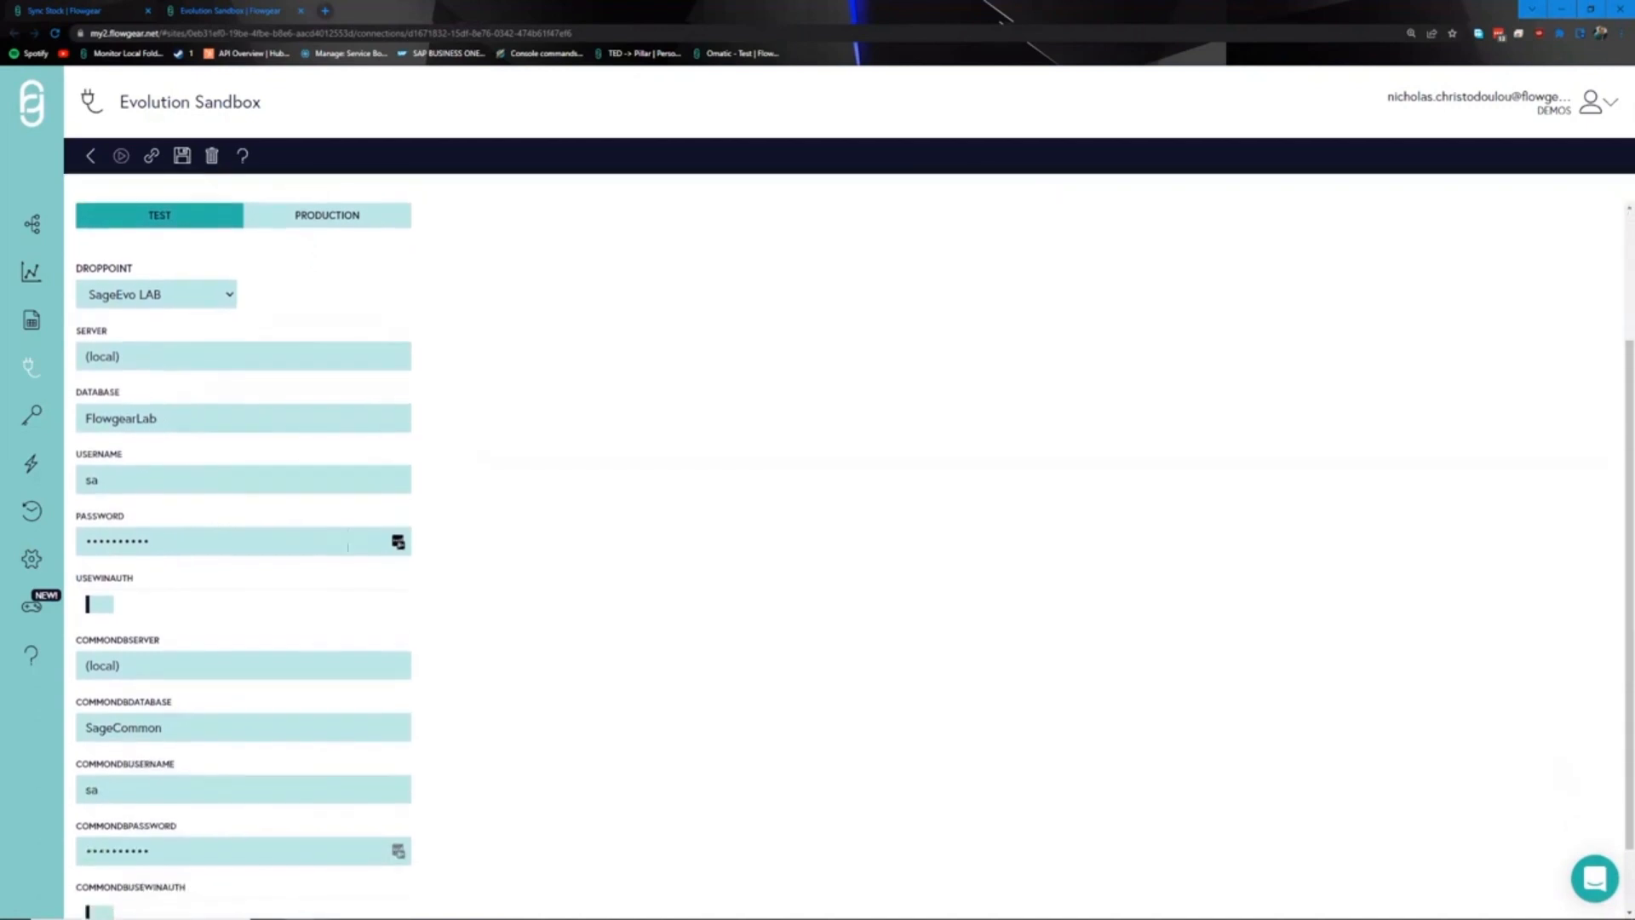
scroll(354, 548, up, 2)
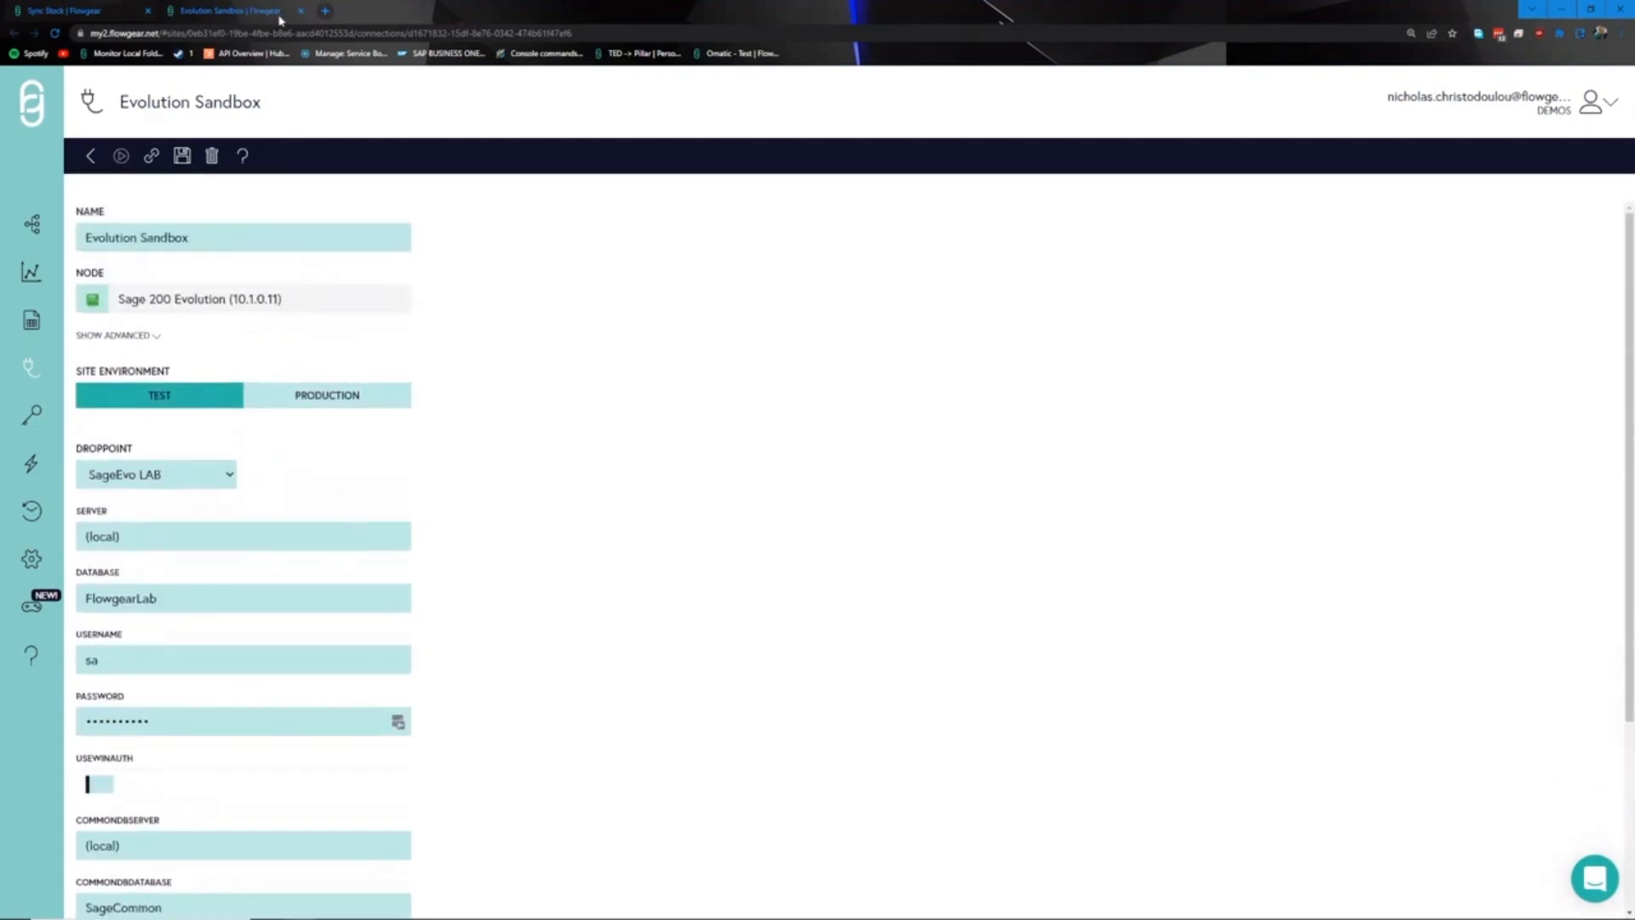
click(300, 10)
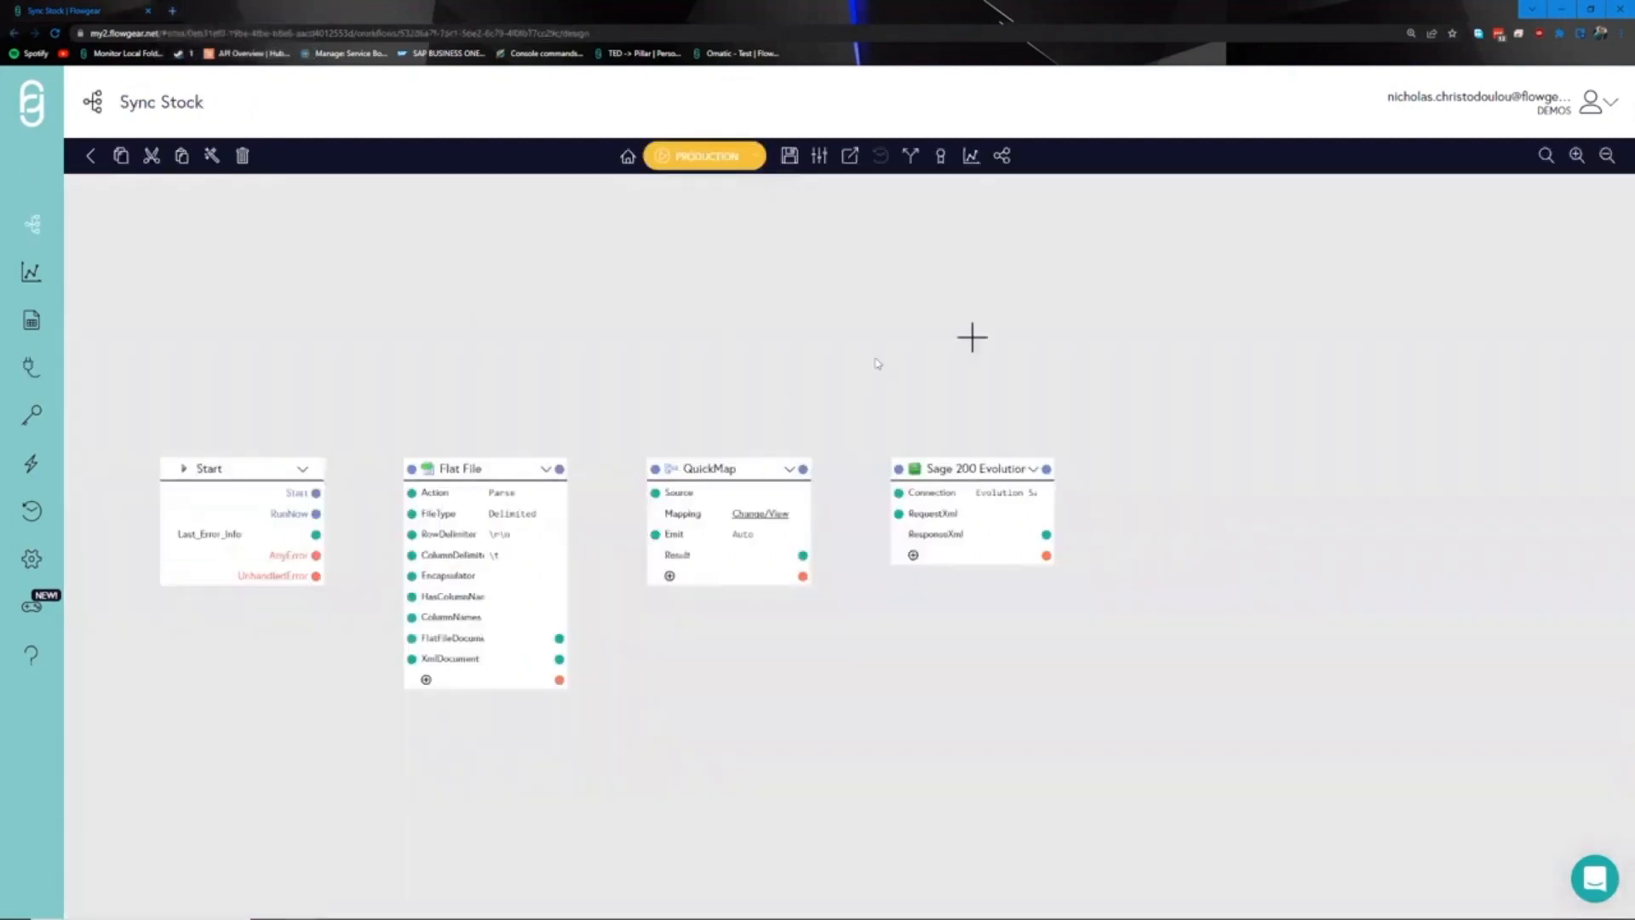
click(986, 468)
mouse_move(835, 350)
mouse_down()
mouse_move(792, 350)
mouse_move(877, 341)
mouse_up()
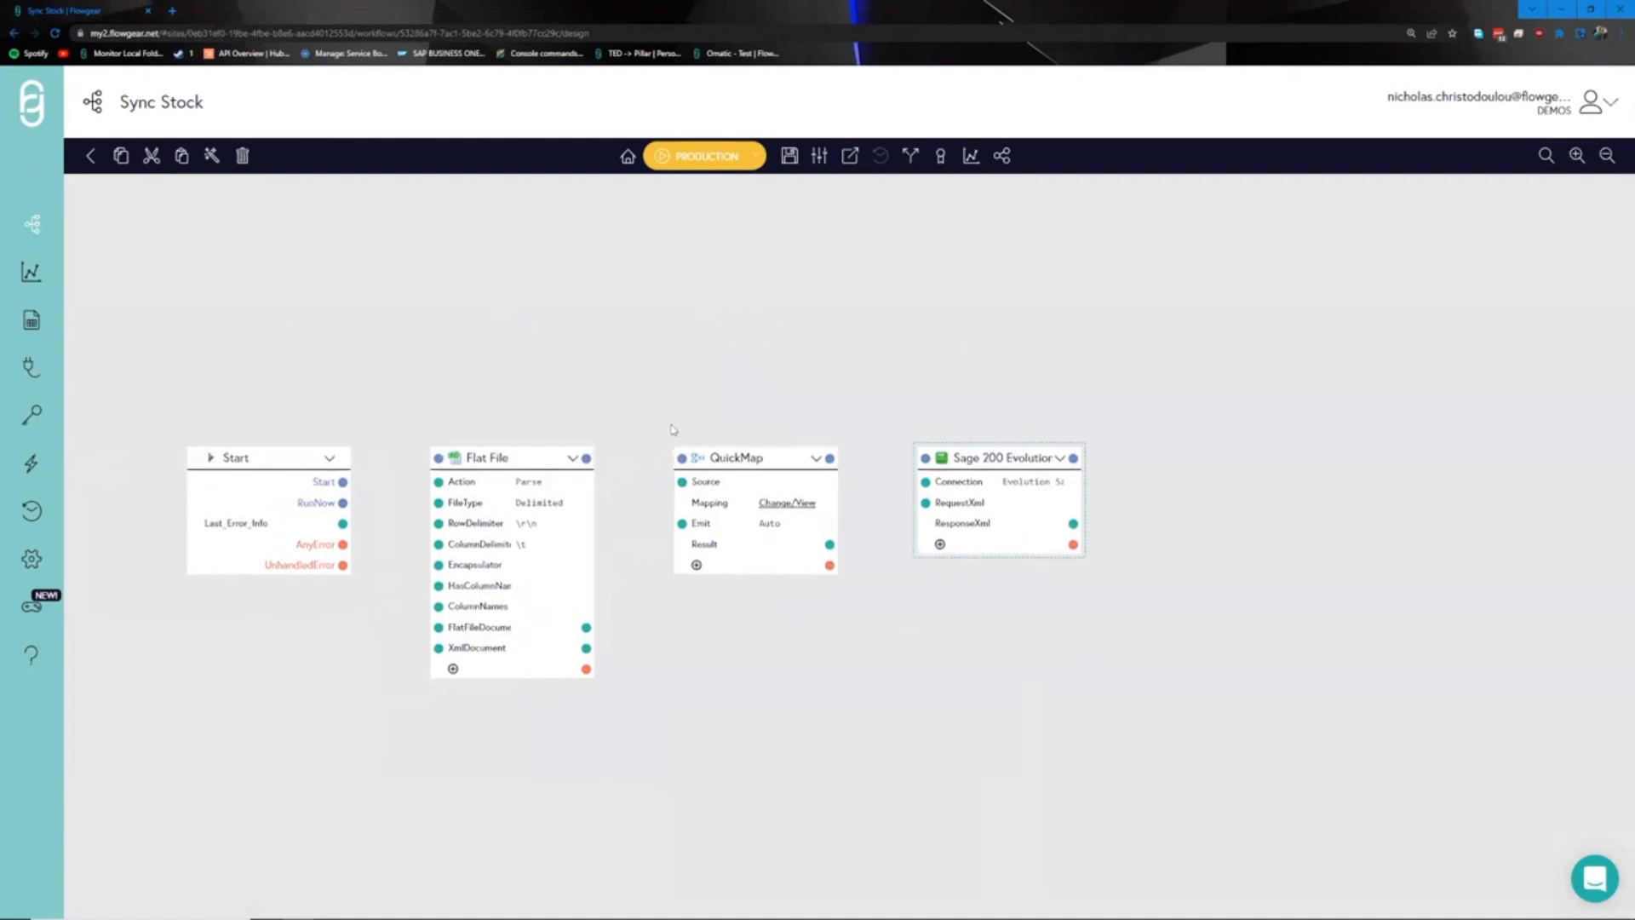
drag(767, 398, 759, 403)
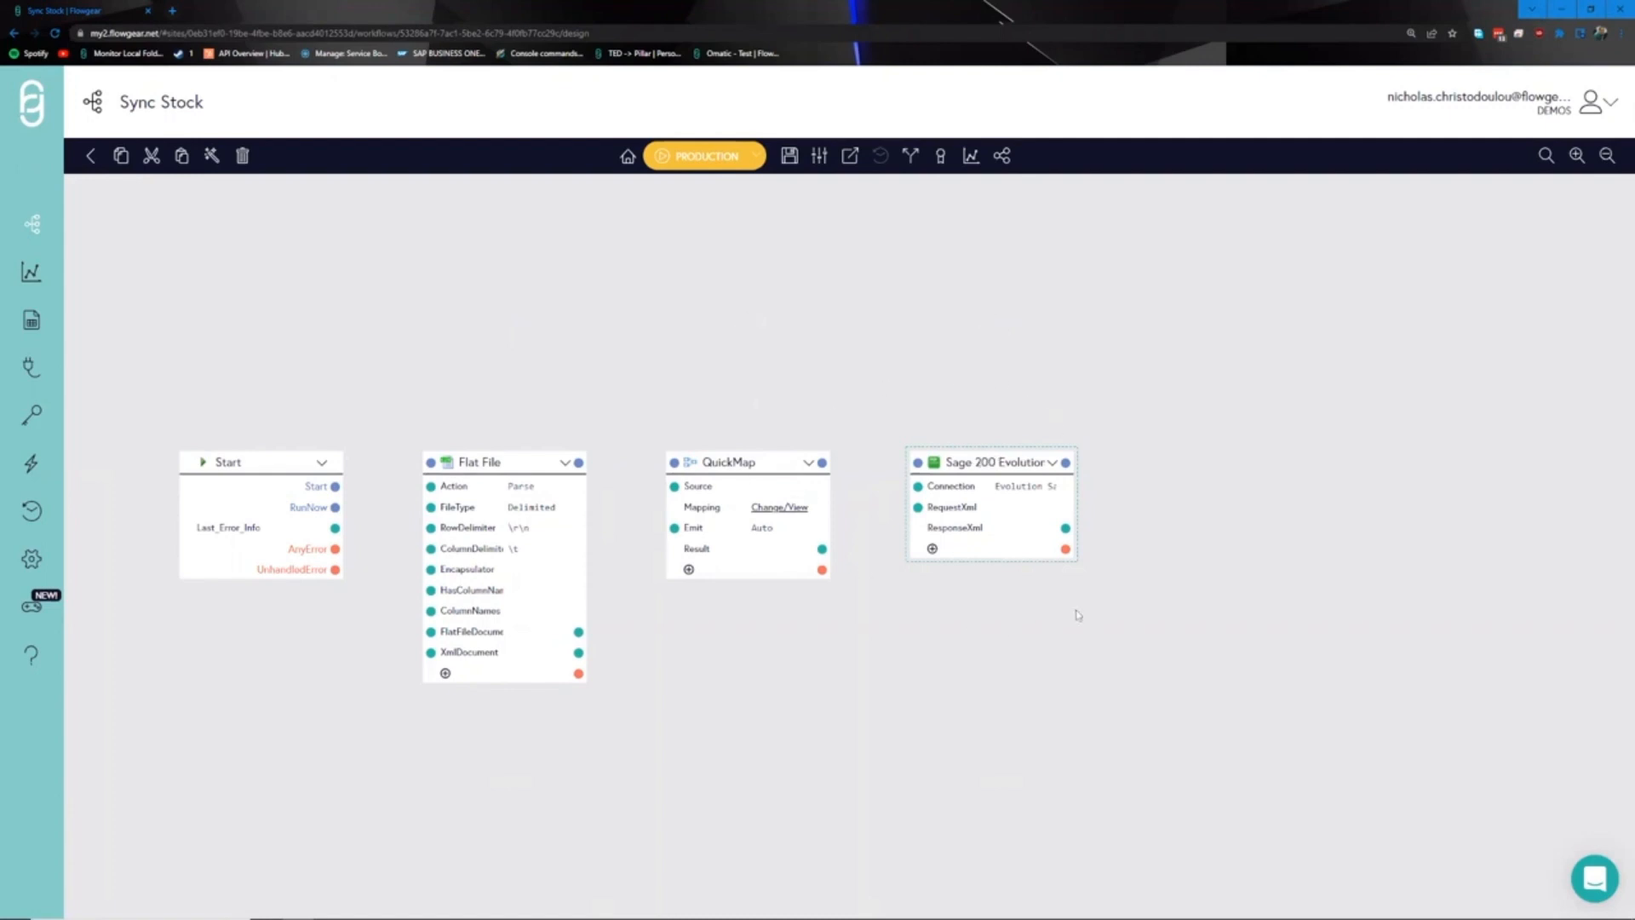
drag(1101, 436, 1044, 419)
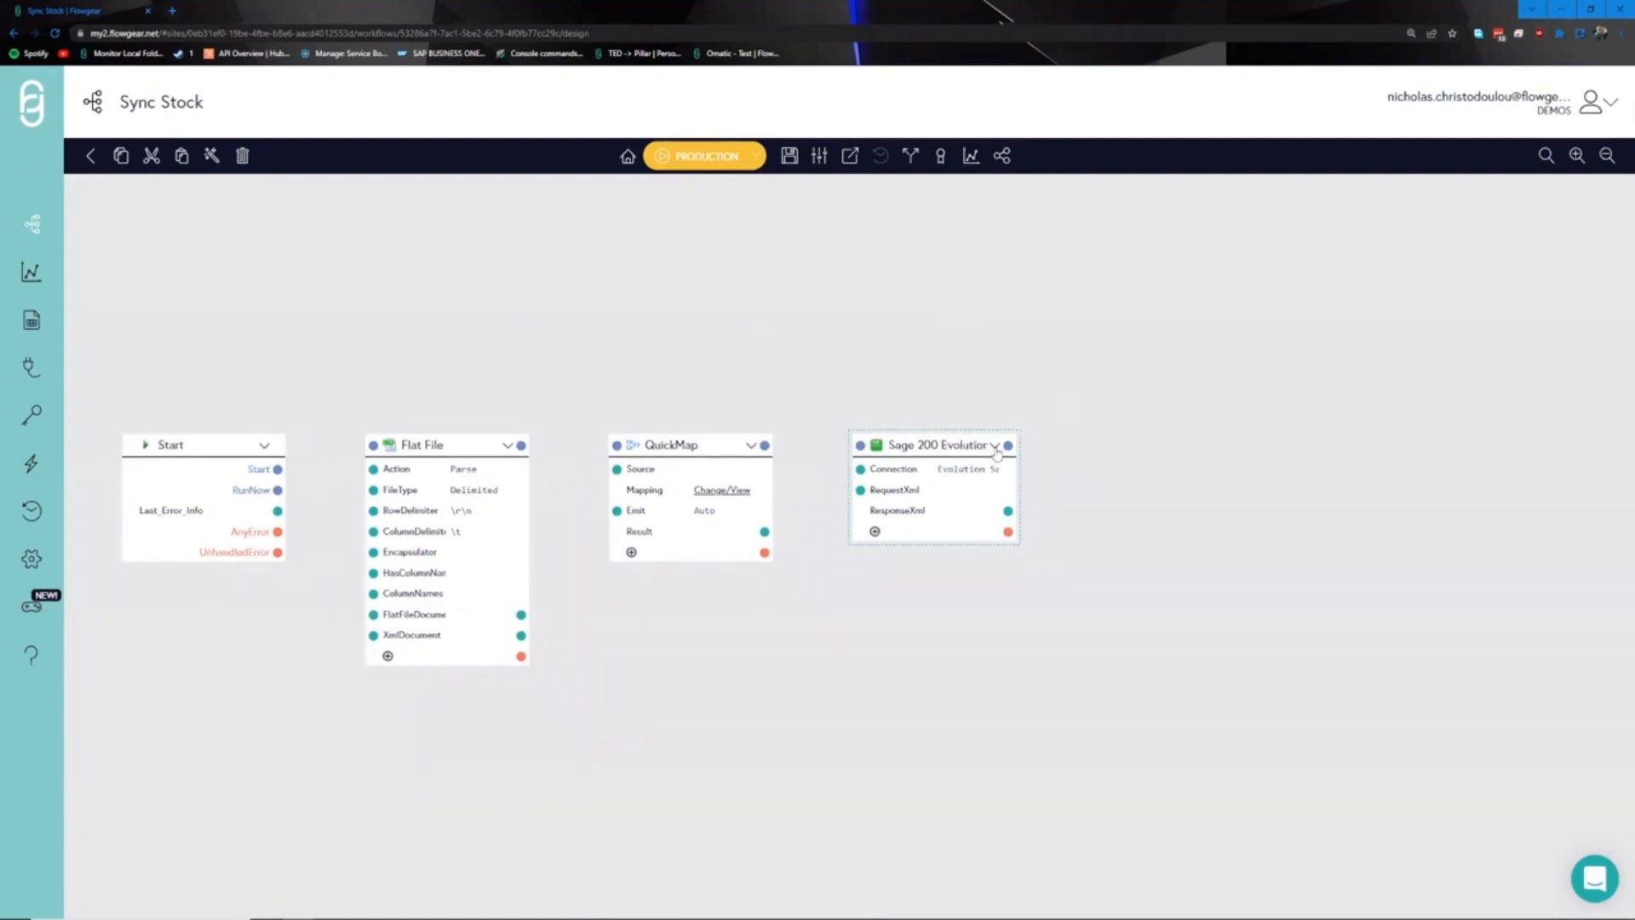
- Load the Inventory Items request sample into the Sage 200 Evolution node and open its empty RequestXml value
click(995, 447)
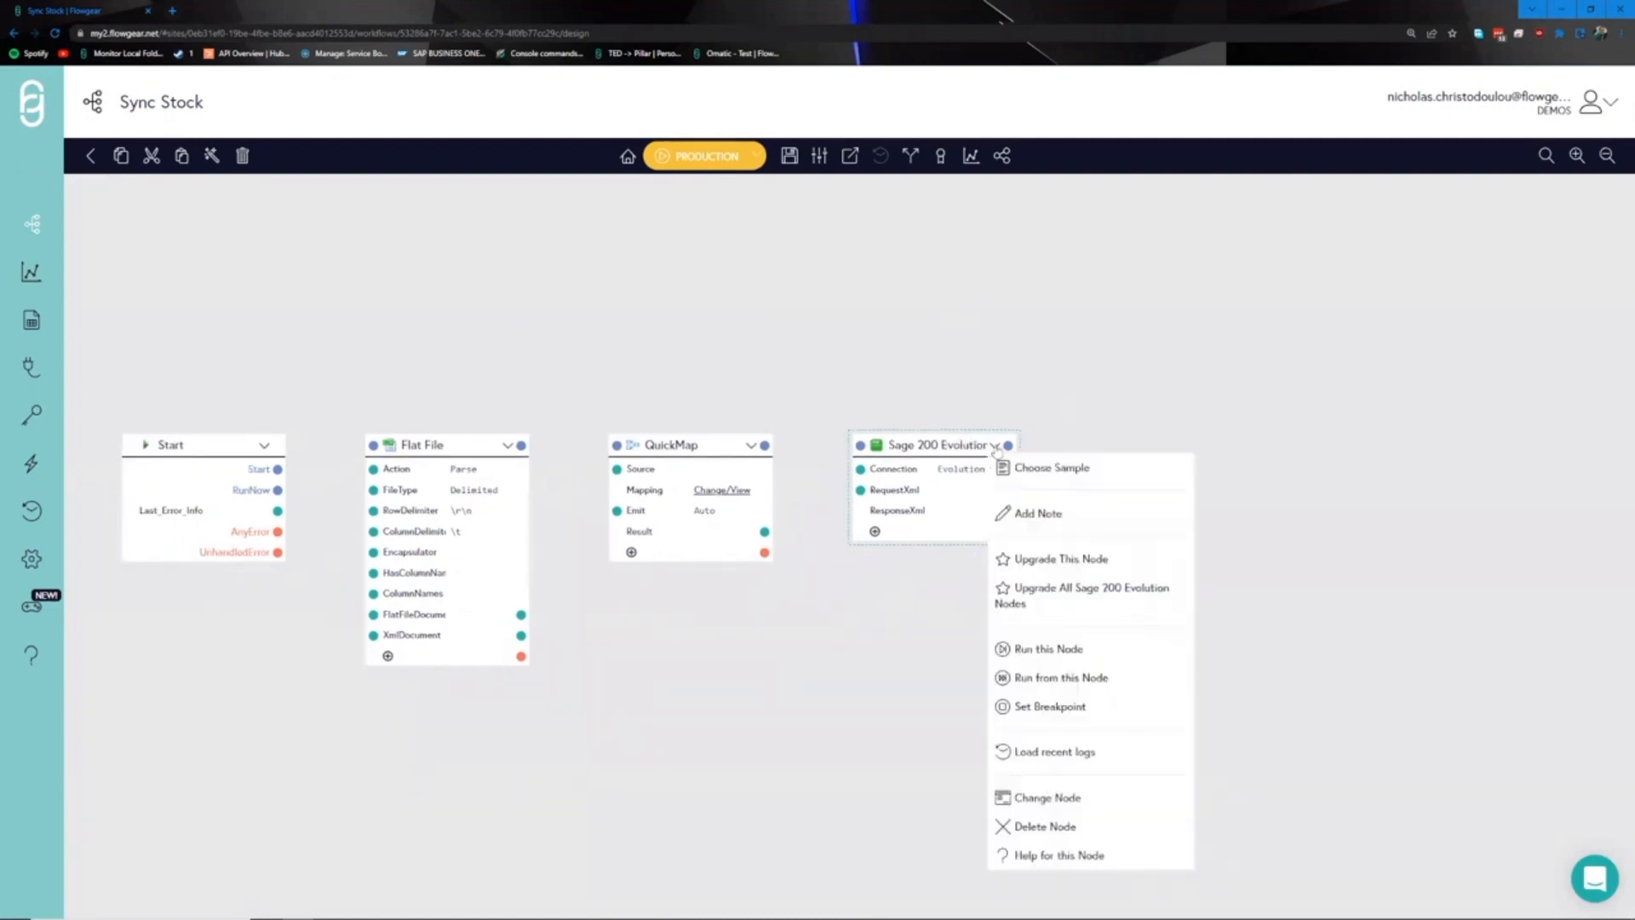
click(1037, 467)
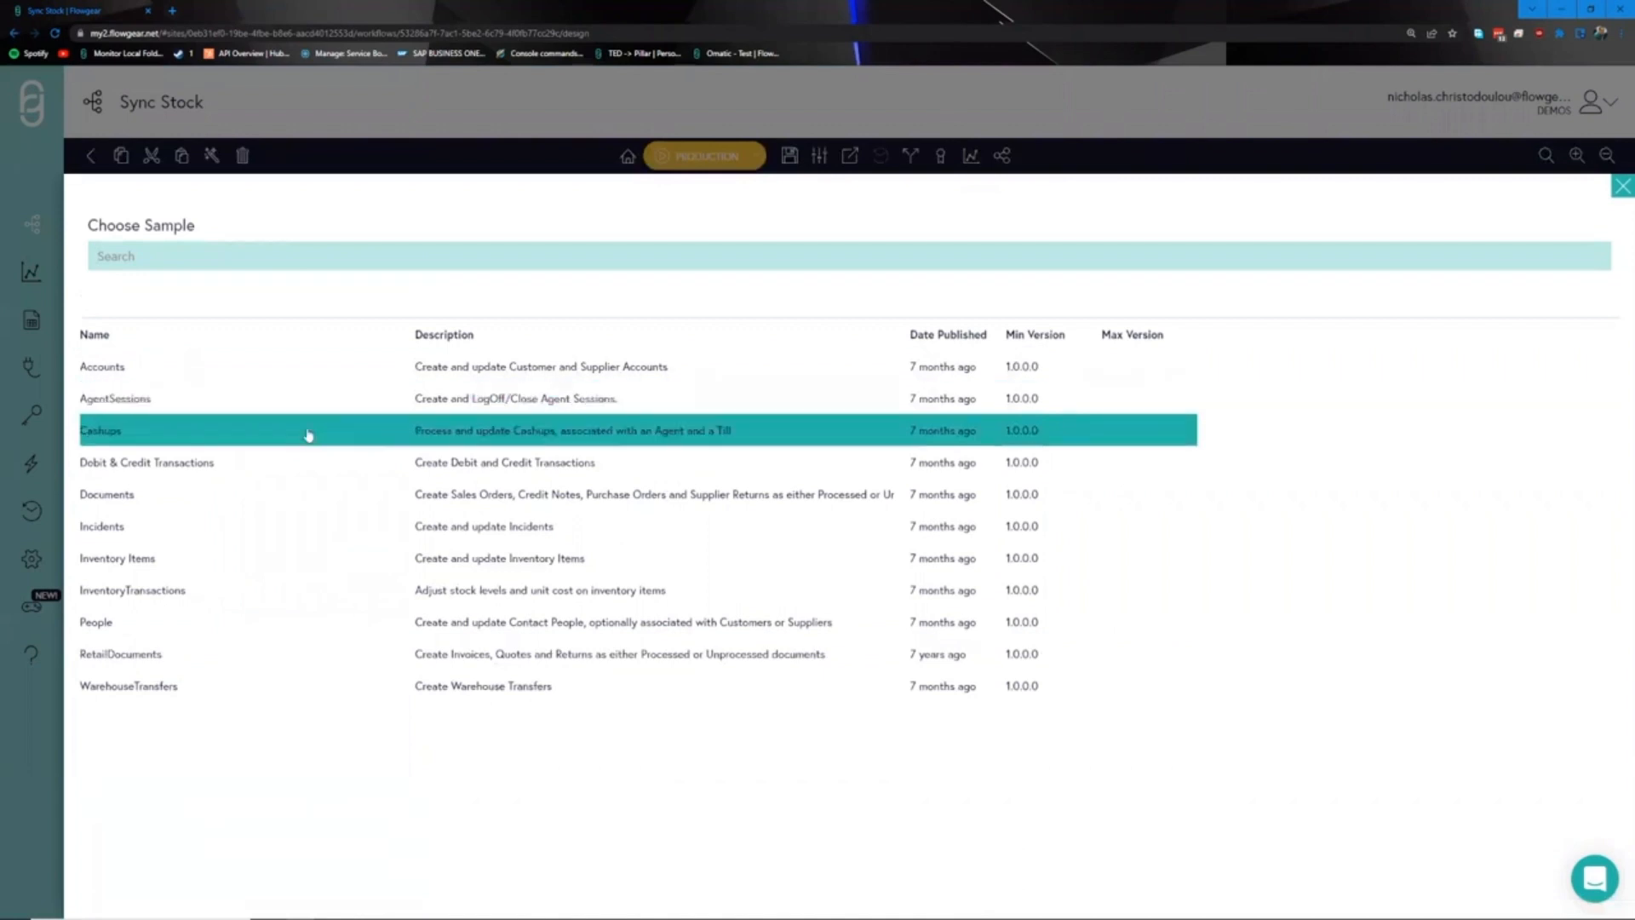
click(136, 560)
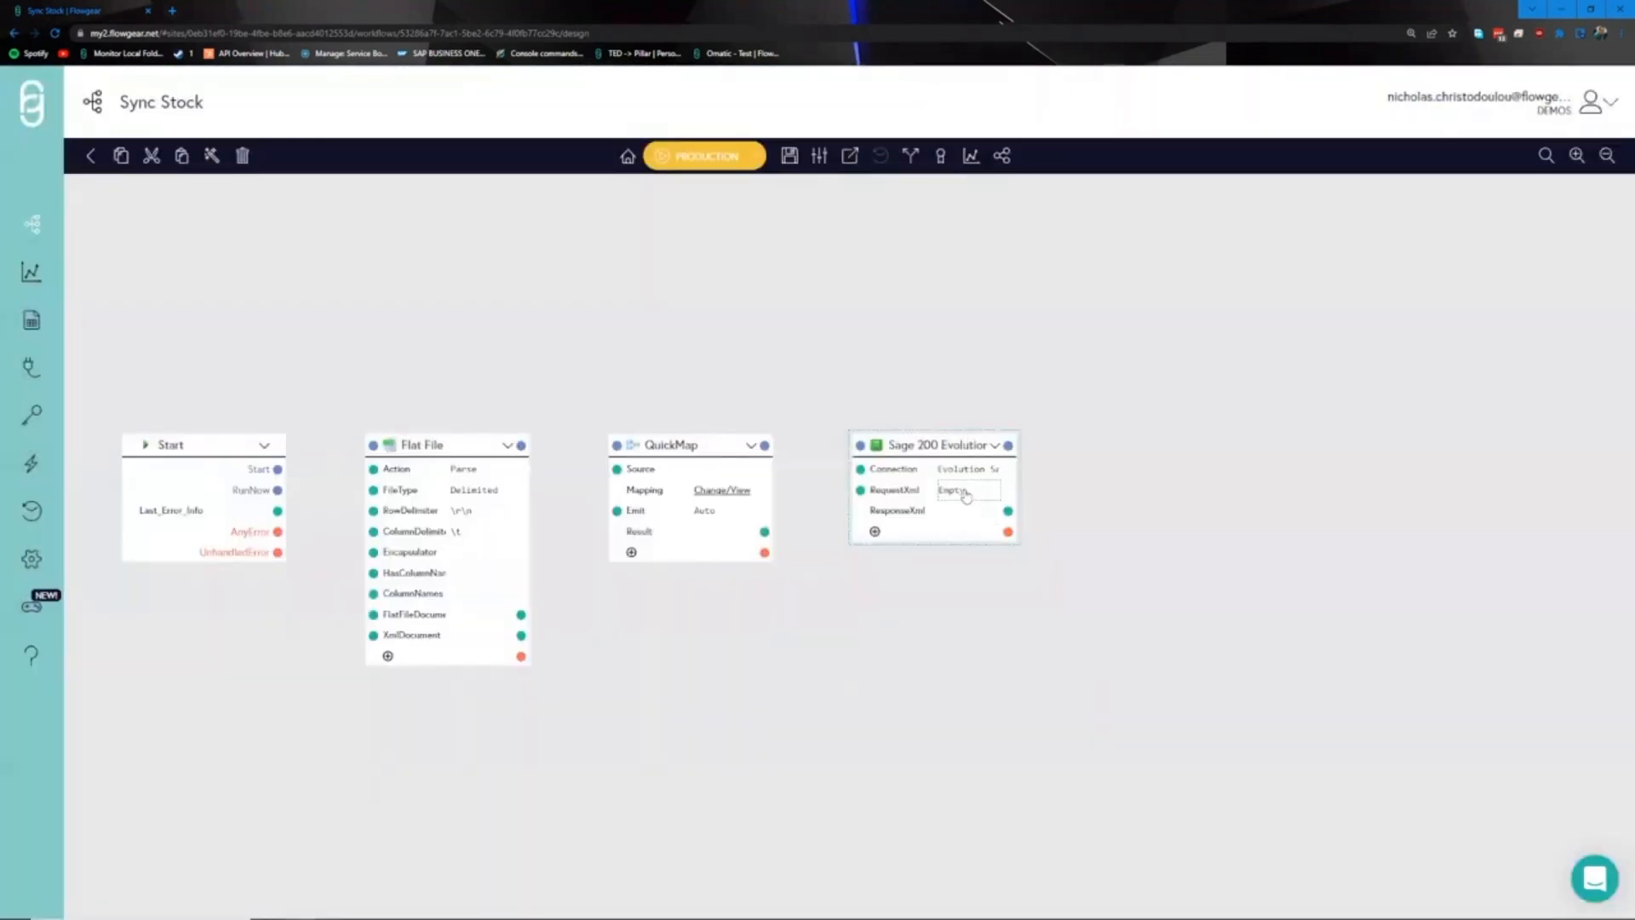
click(964, 497)
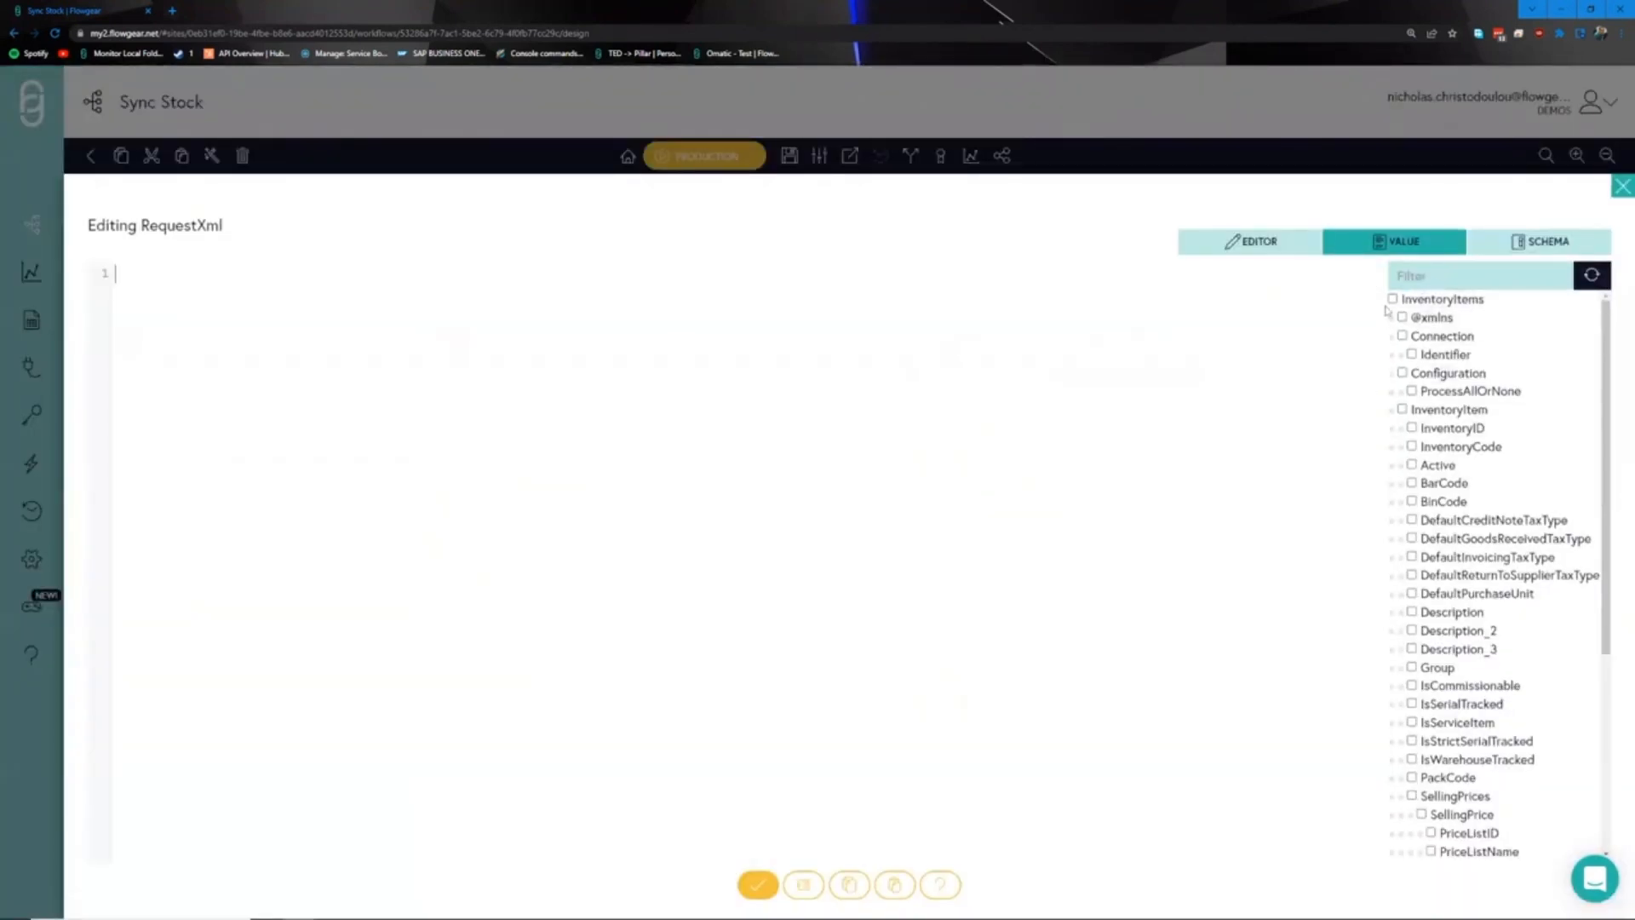
- Add the InventoryItems root, ProcessAllOrNone setting, InventoryCode and Description fields to the RequestXml
click(1403, 318)
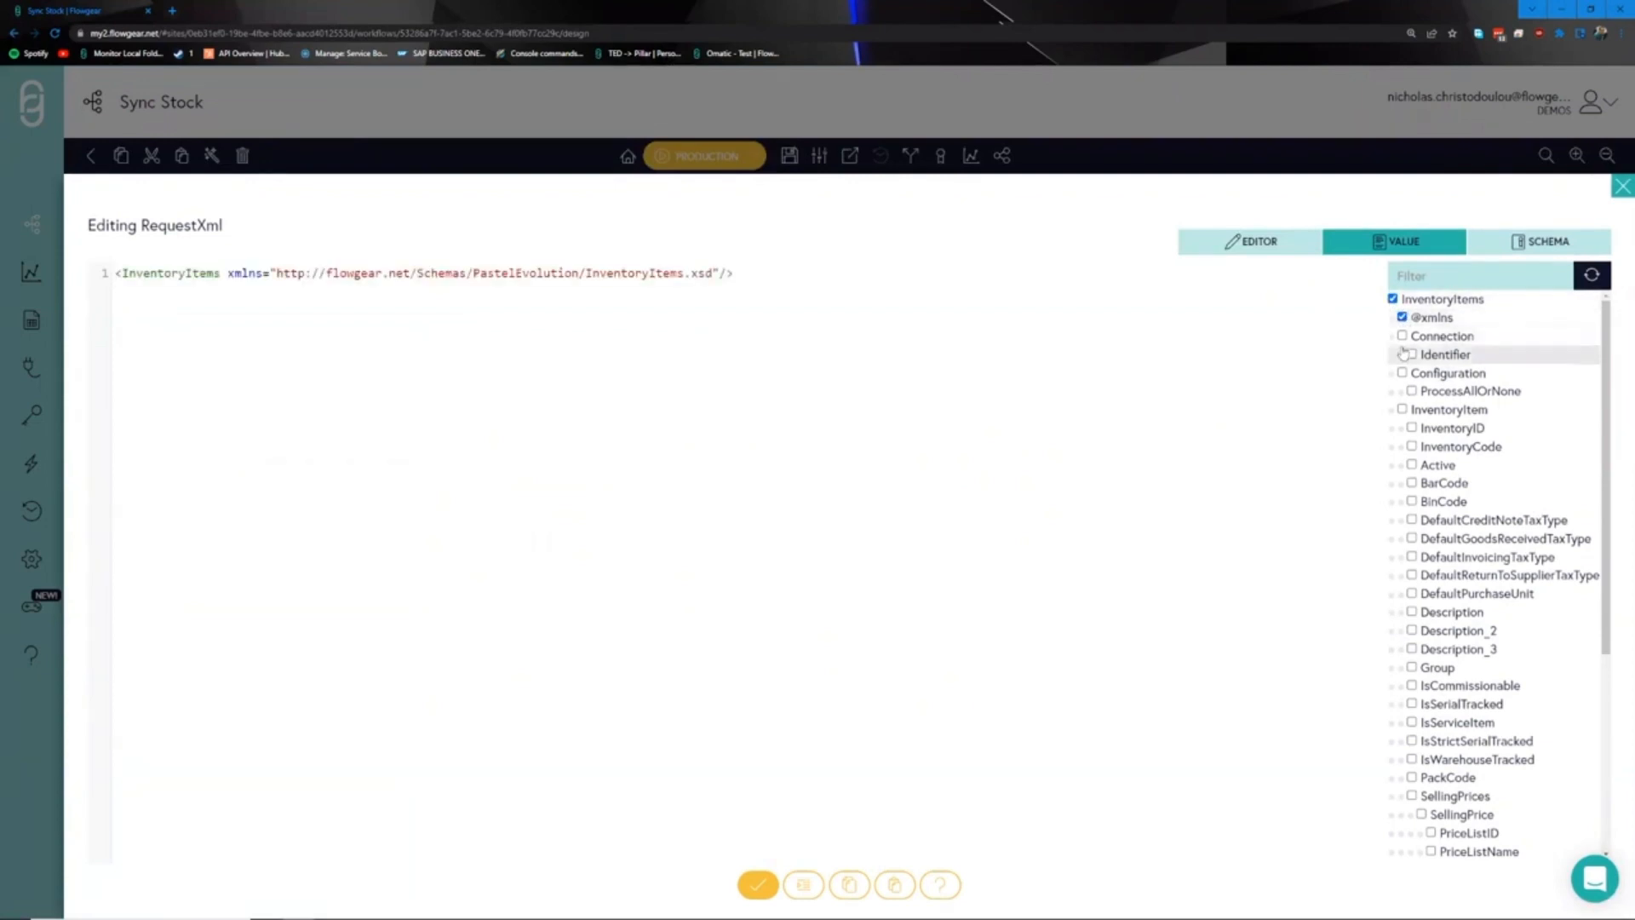
click(1413, 391)
click(1412, 446)
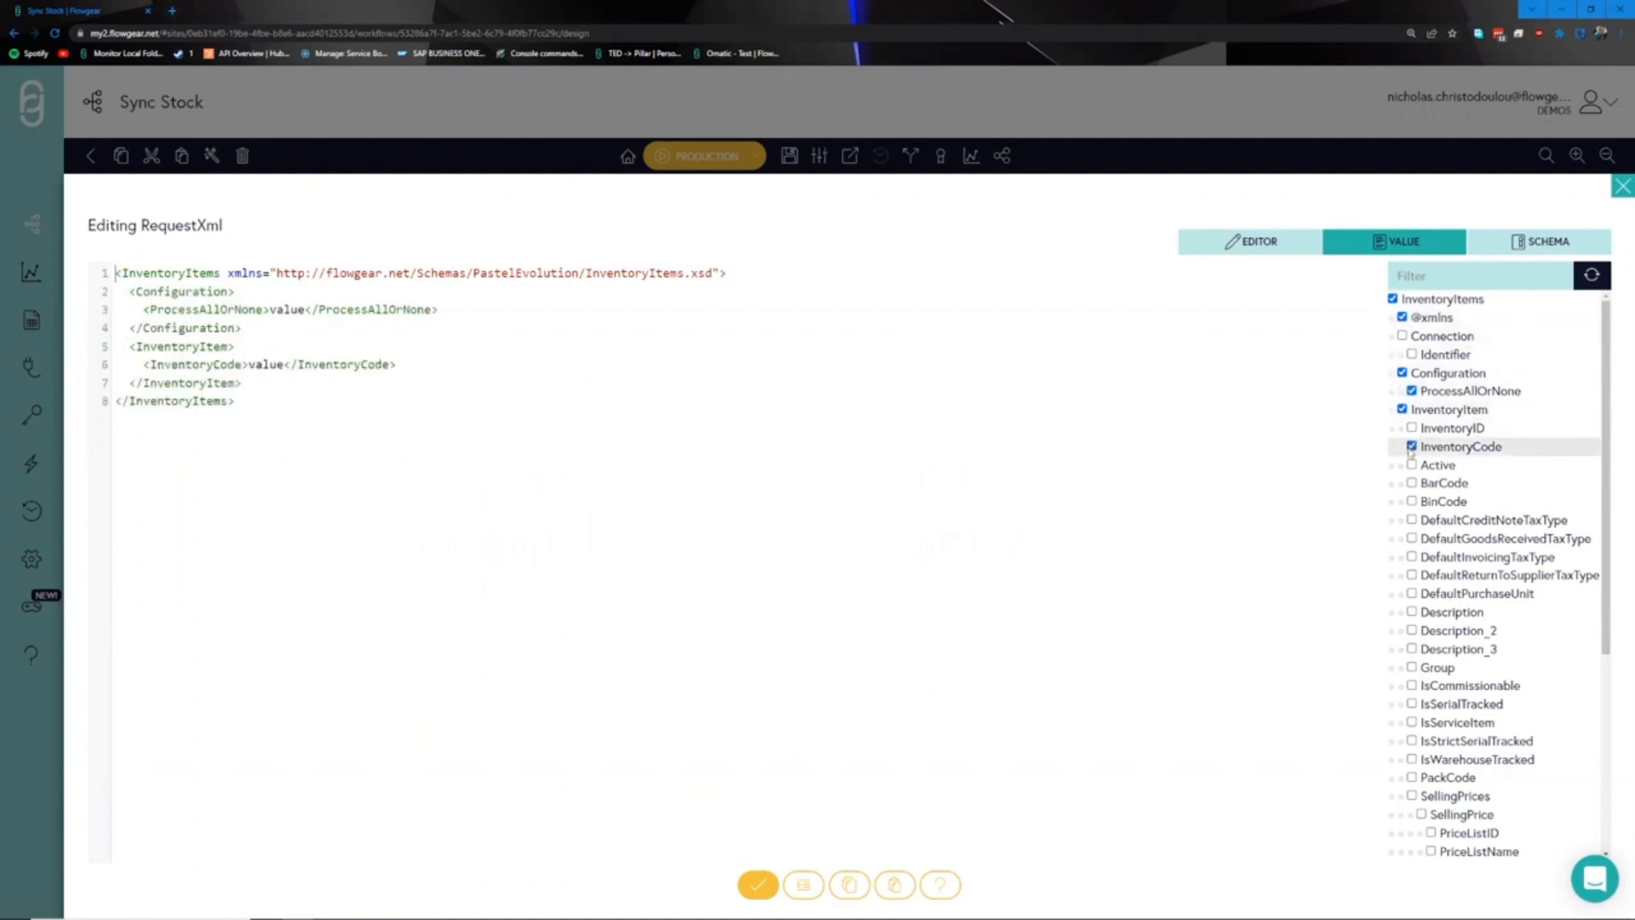
click(1412, 612)
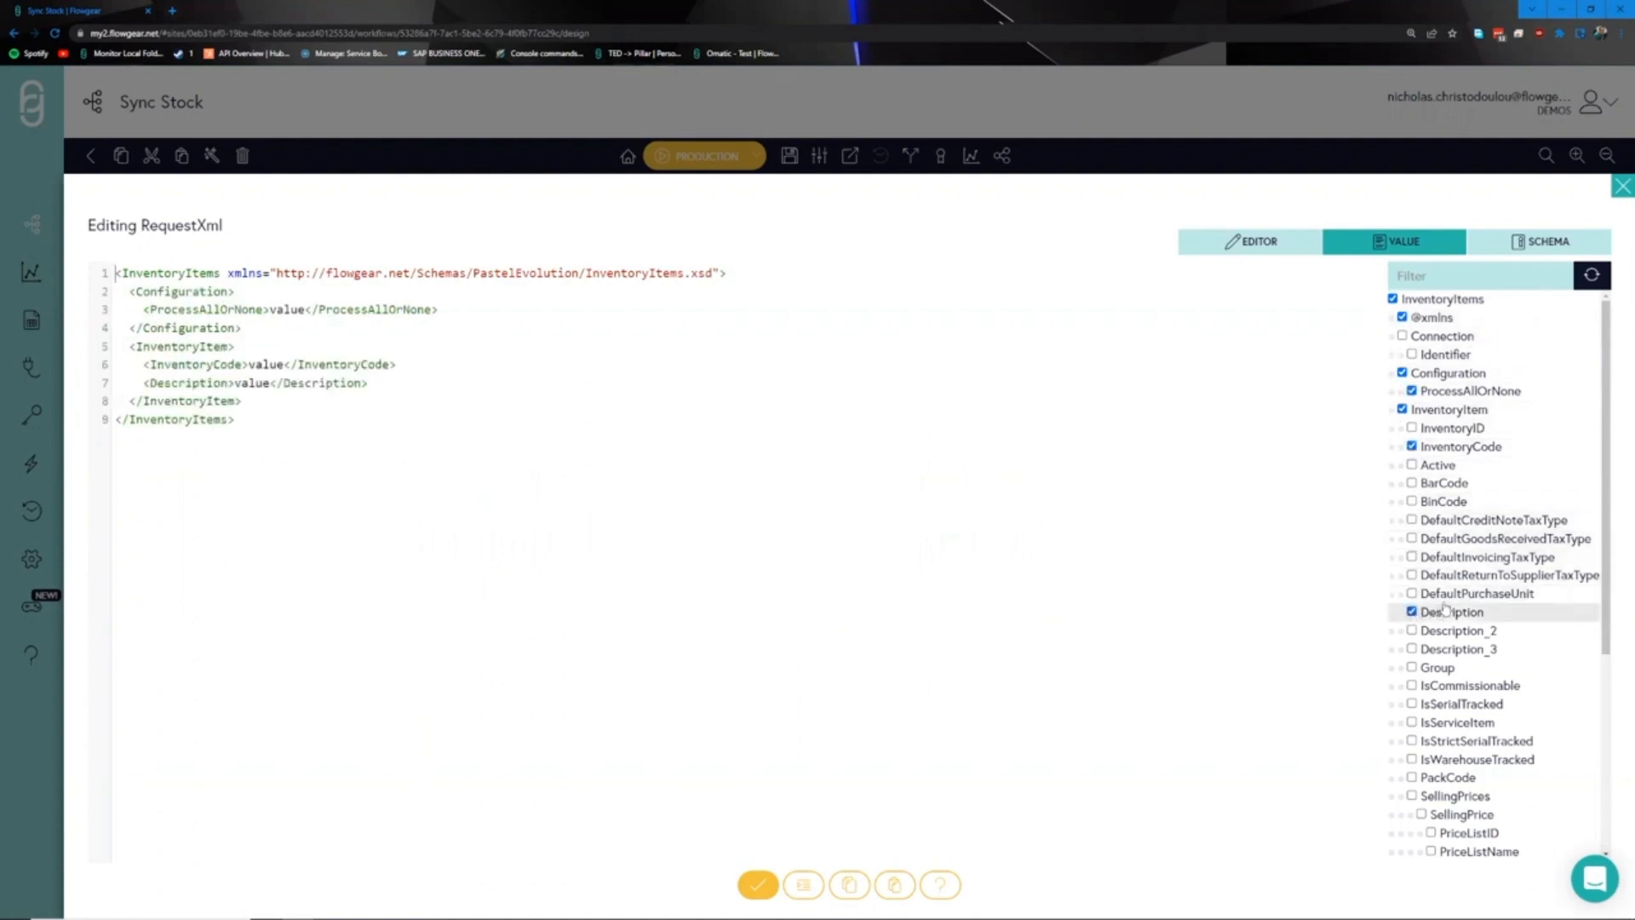
scroll(1421, 596, down, 1)
scroll(1420, 622, down, 1)
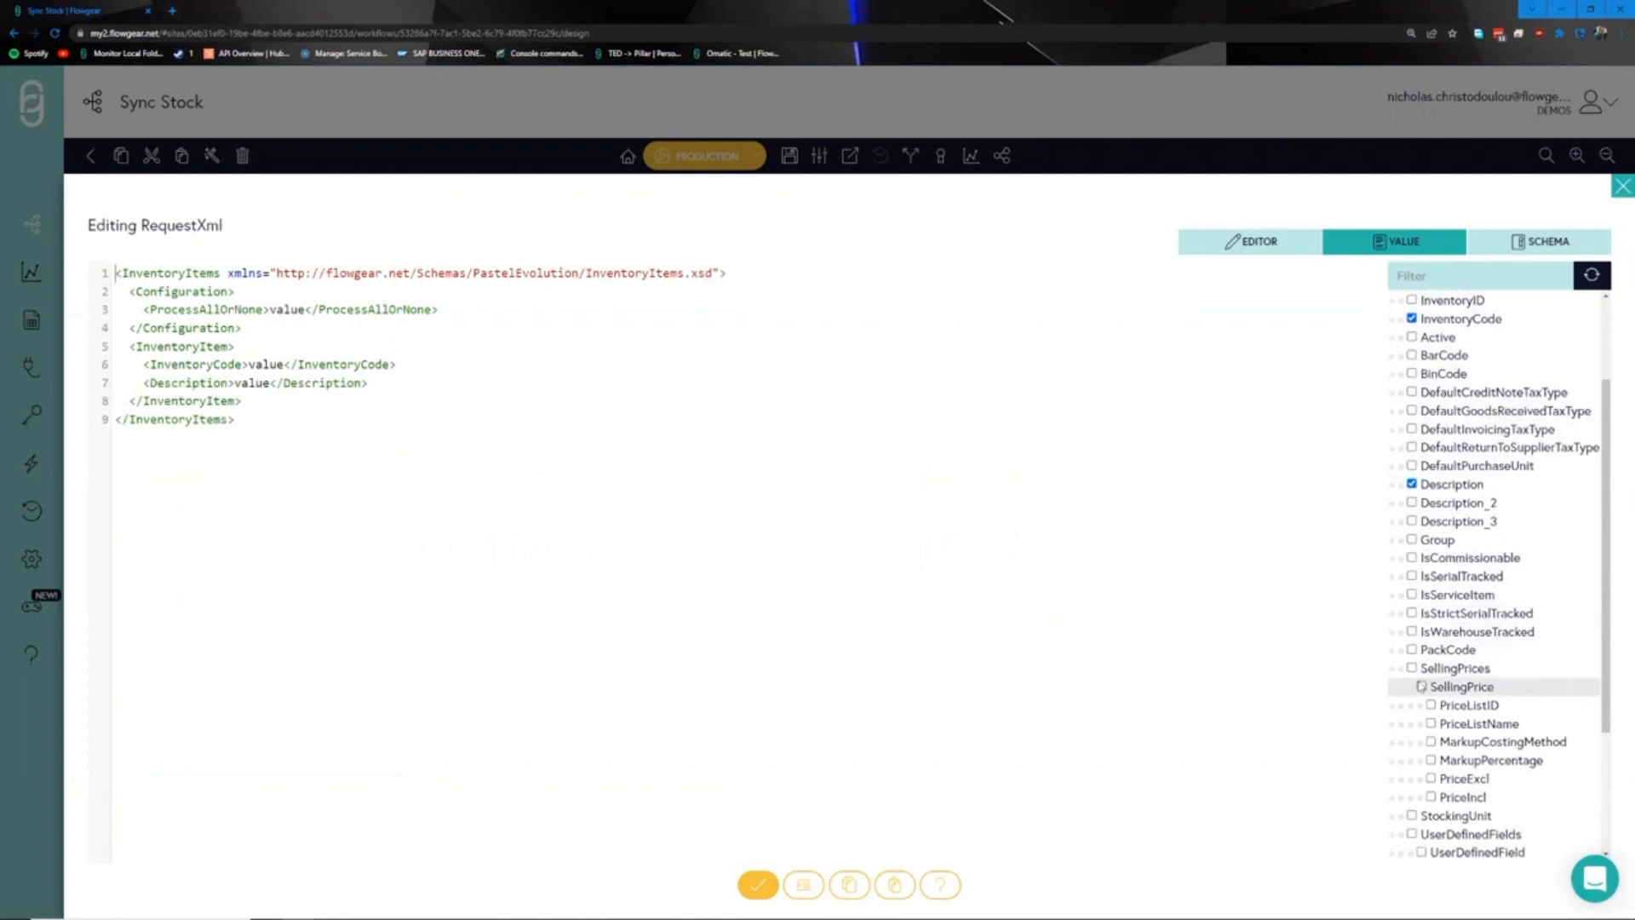
- Add SellingPrices with PriceListName, MarkupCostingMethod, MarkupPercentage and a price amount field
click(1421, 687)
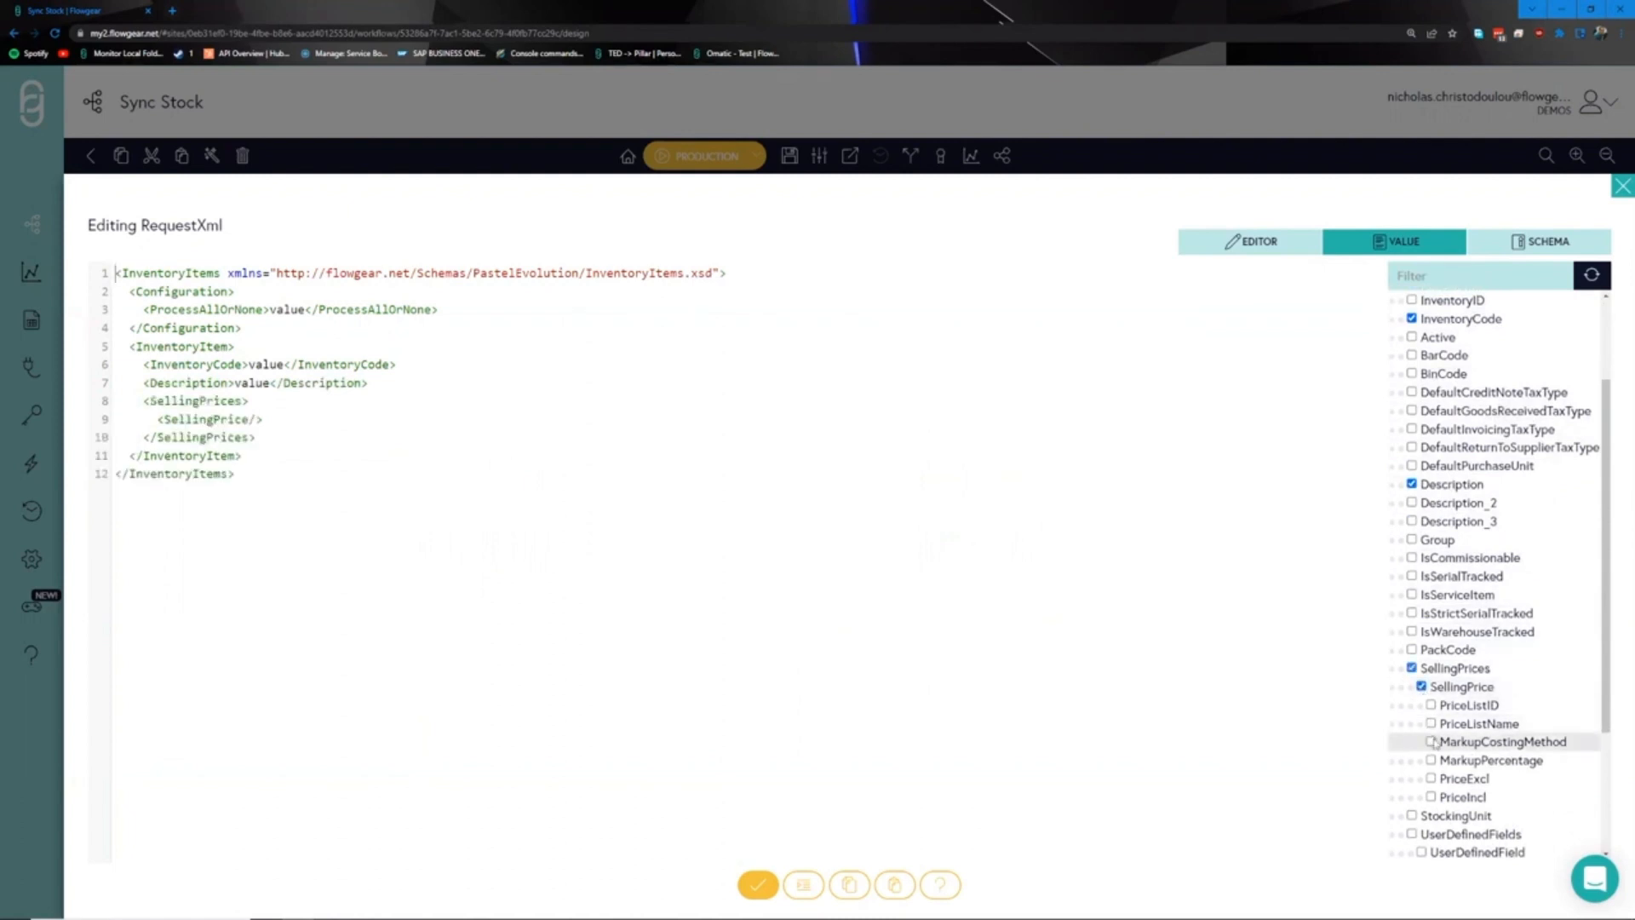
mouse_move(1434, 743)
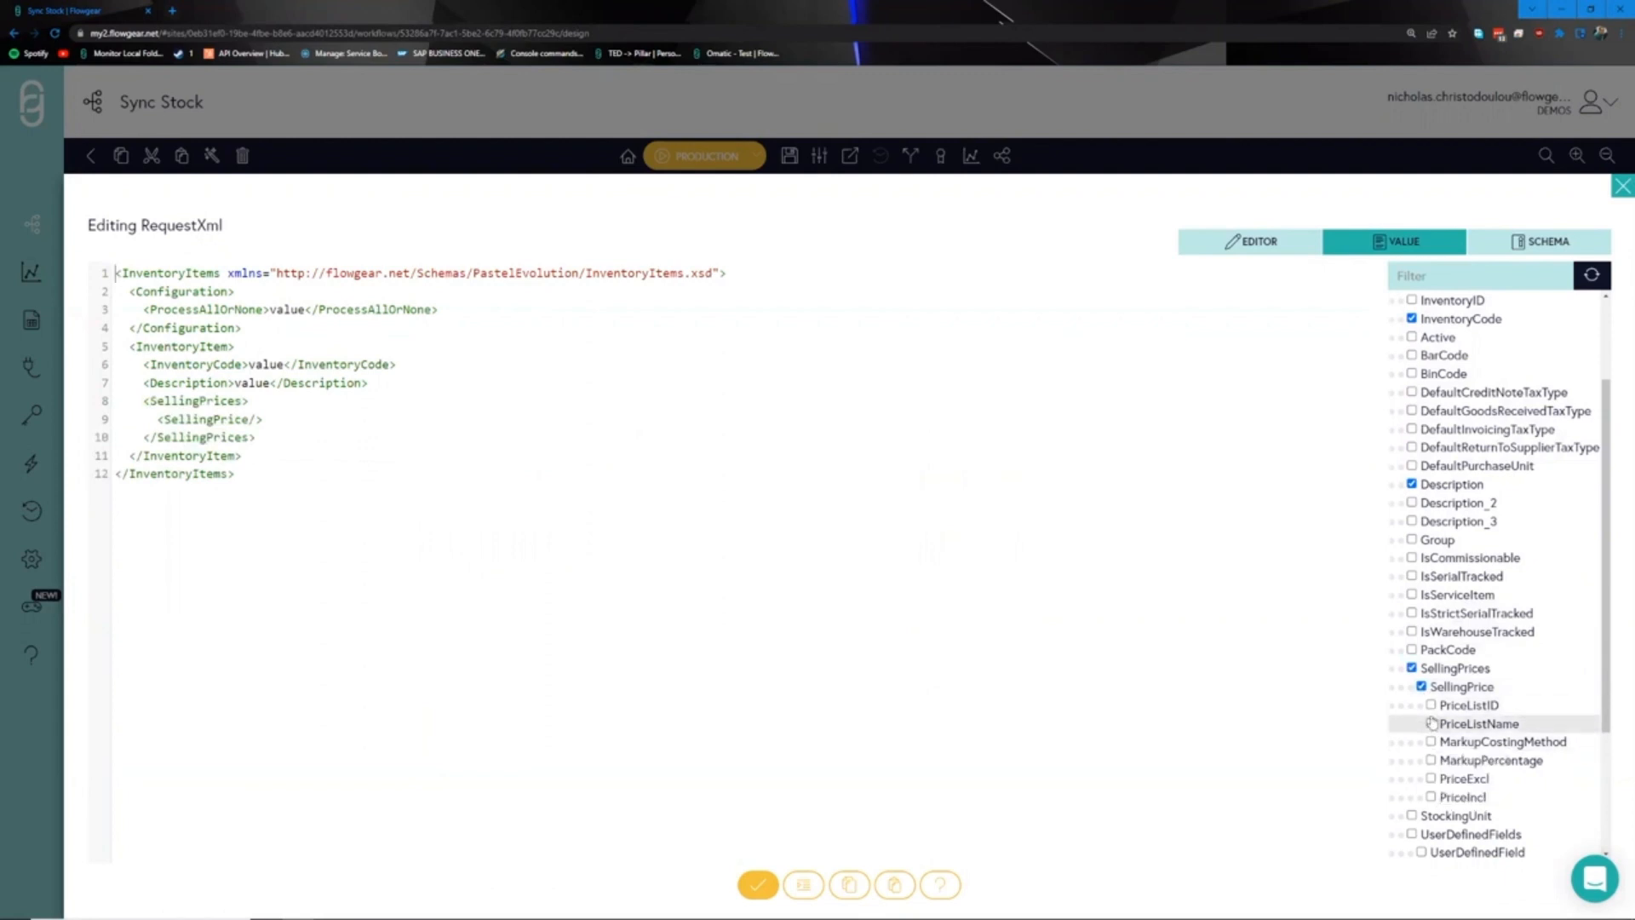
click(1431, 723)
click(1431, 741)
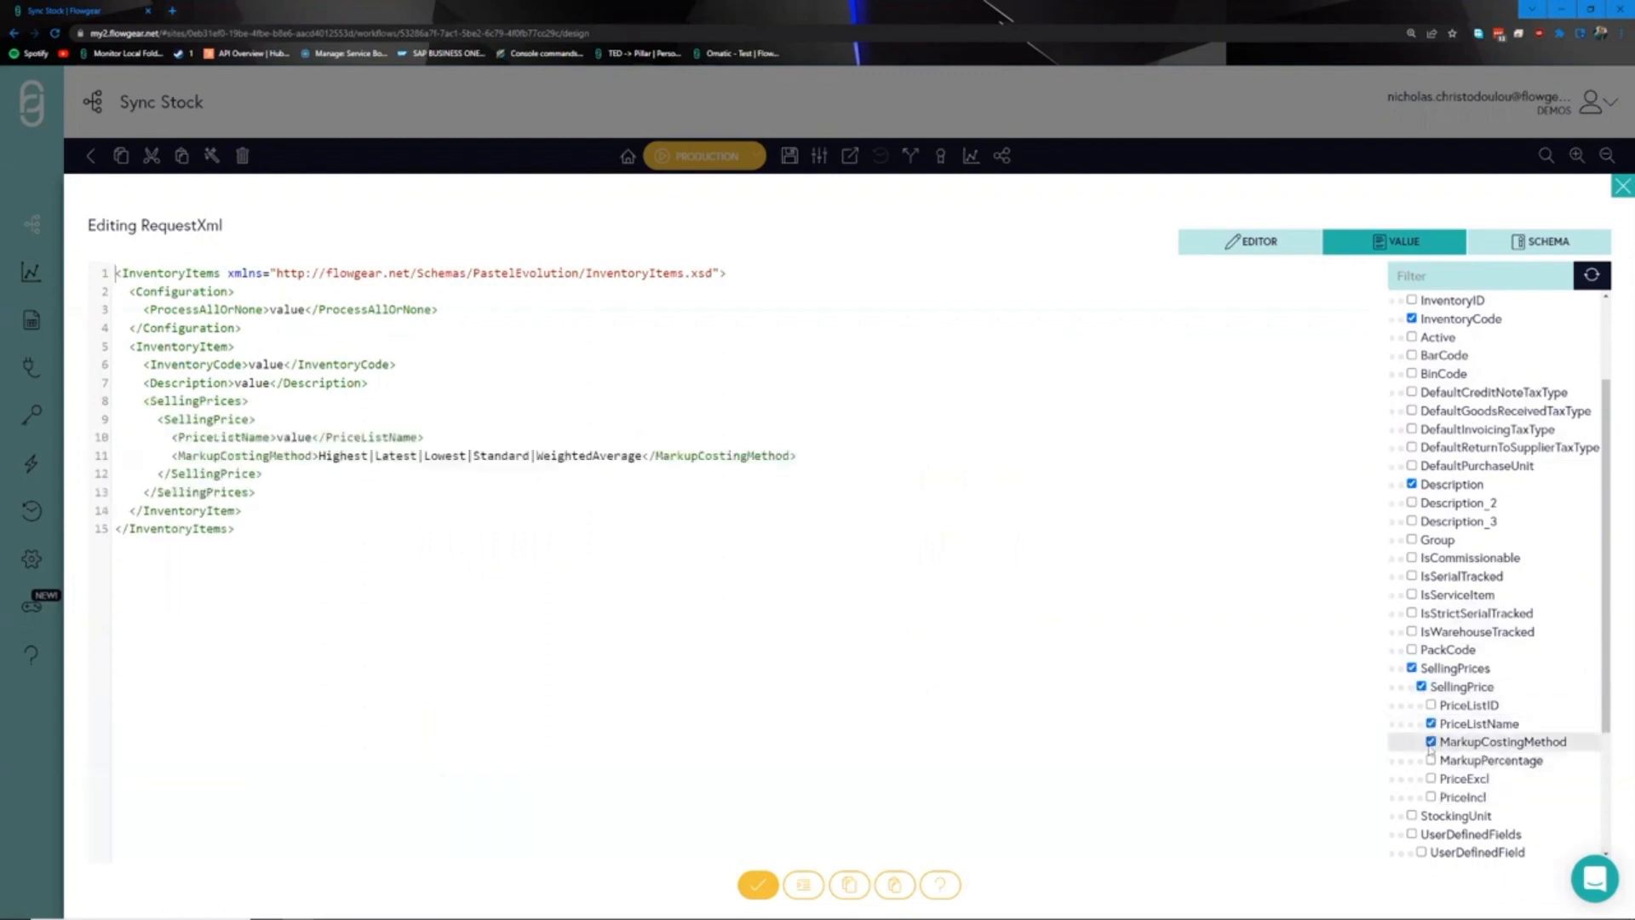
click(1432, 761)
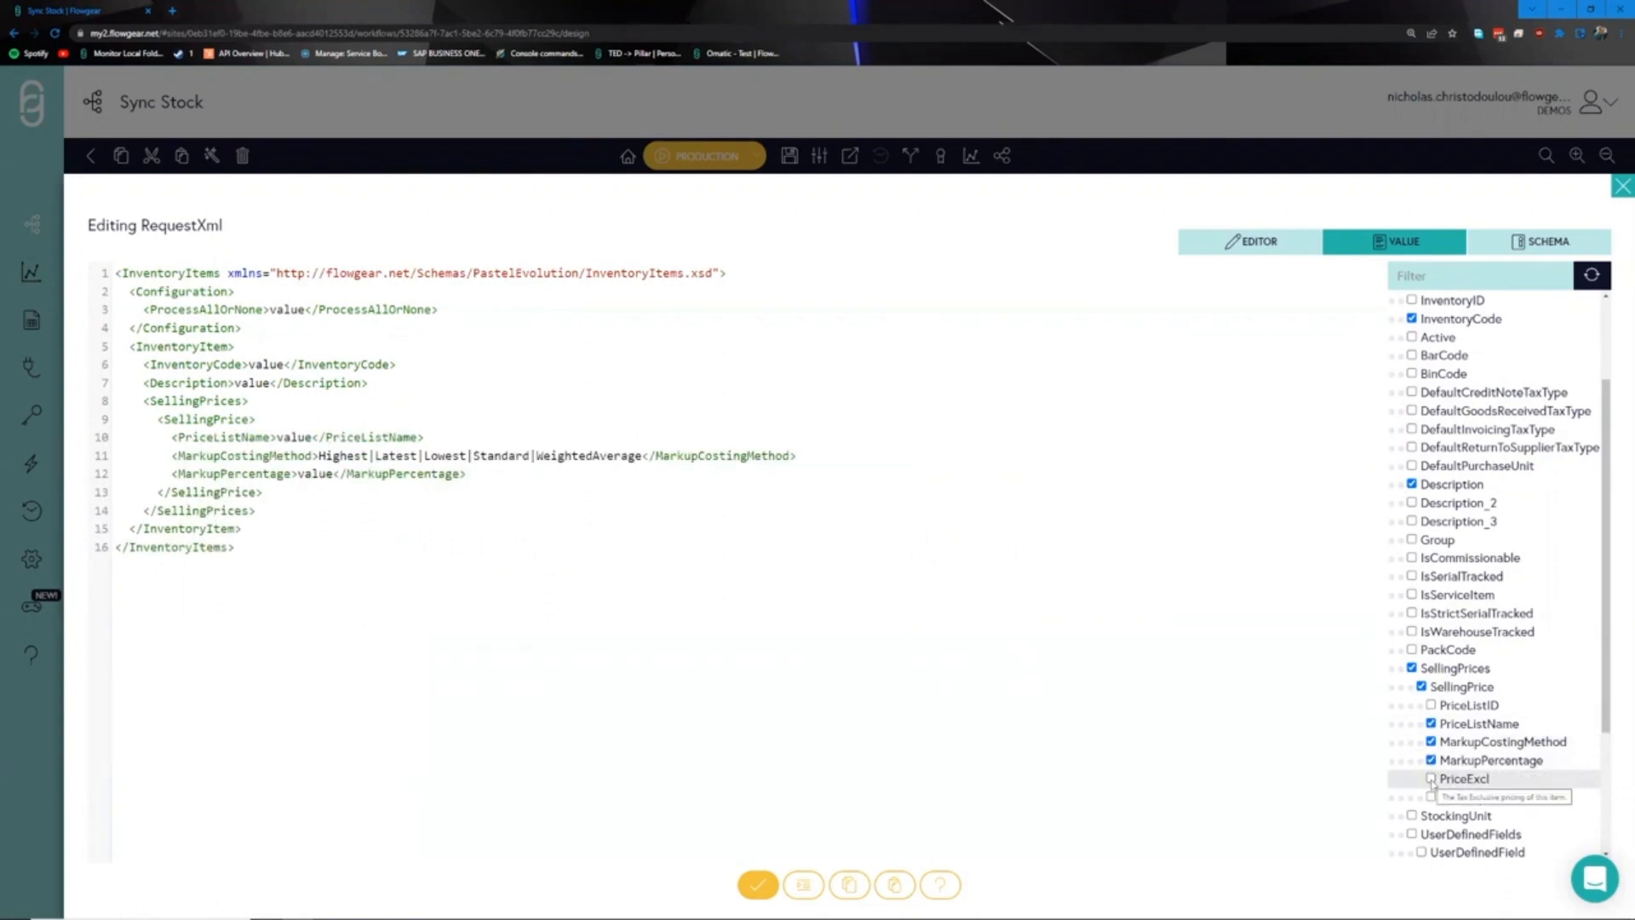
click(1432, 796)
scroll(1445, 781, down, 3)
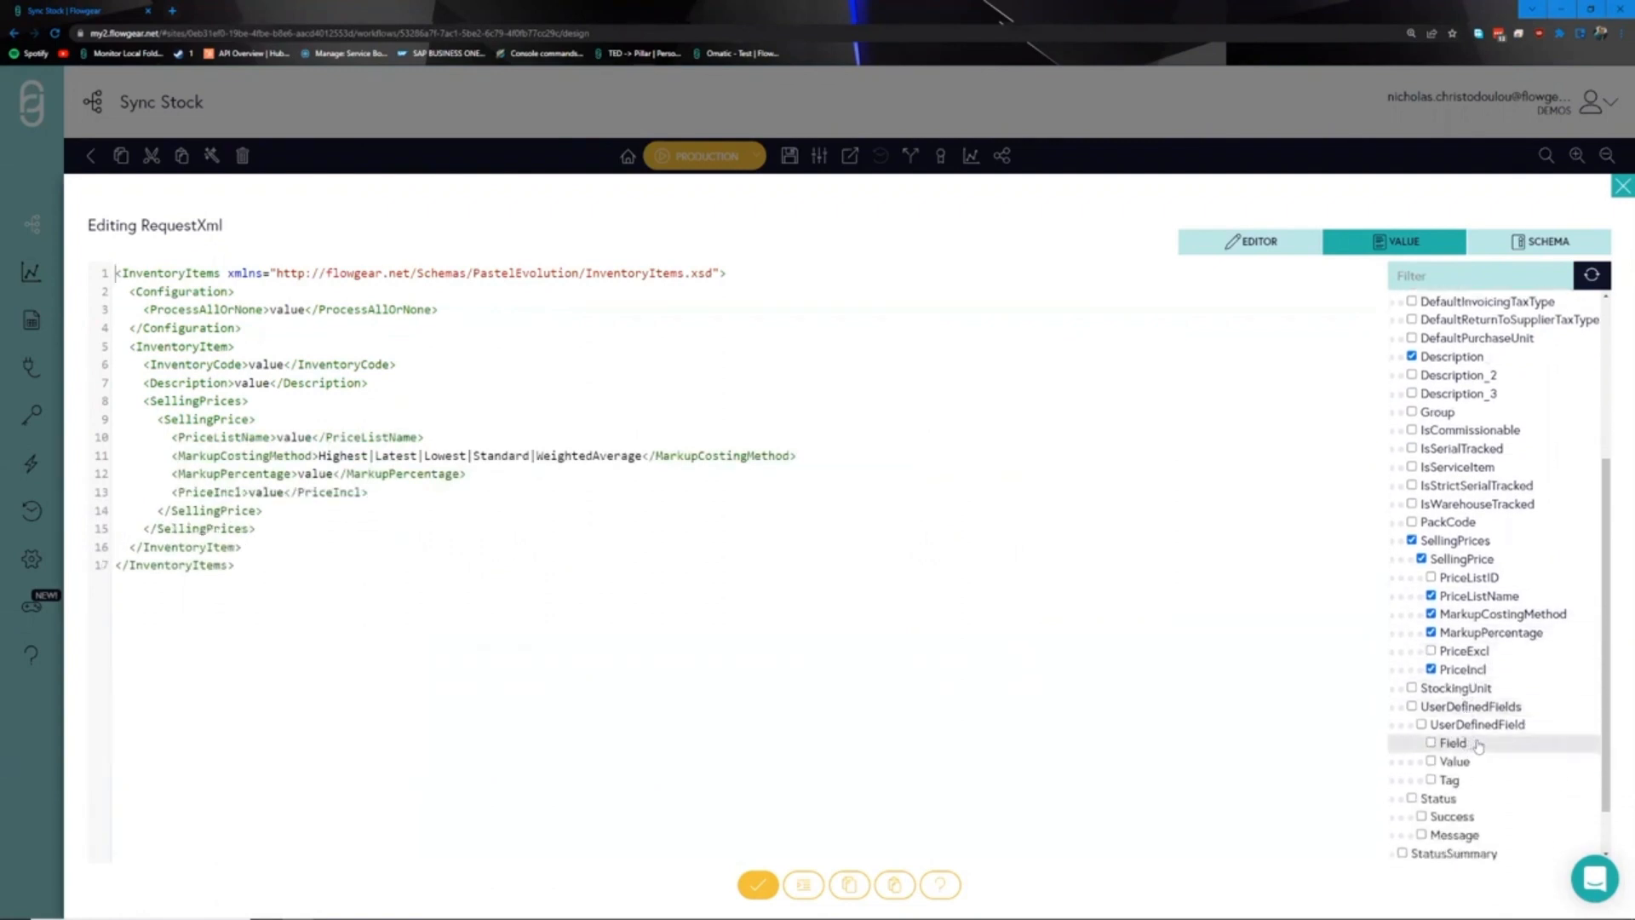
- Check the generated request XML and close the RequestXml editor
drag(506, 579, 116, 272)
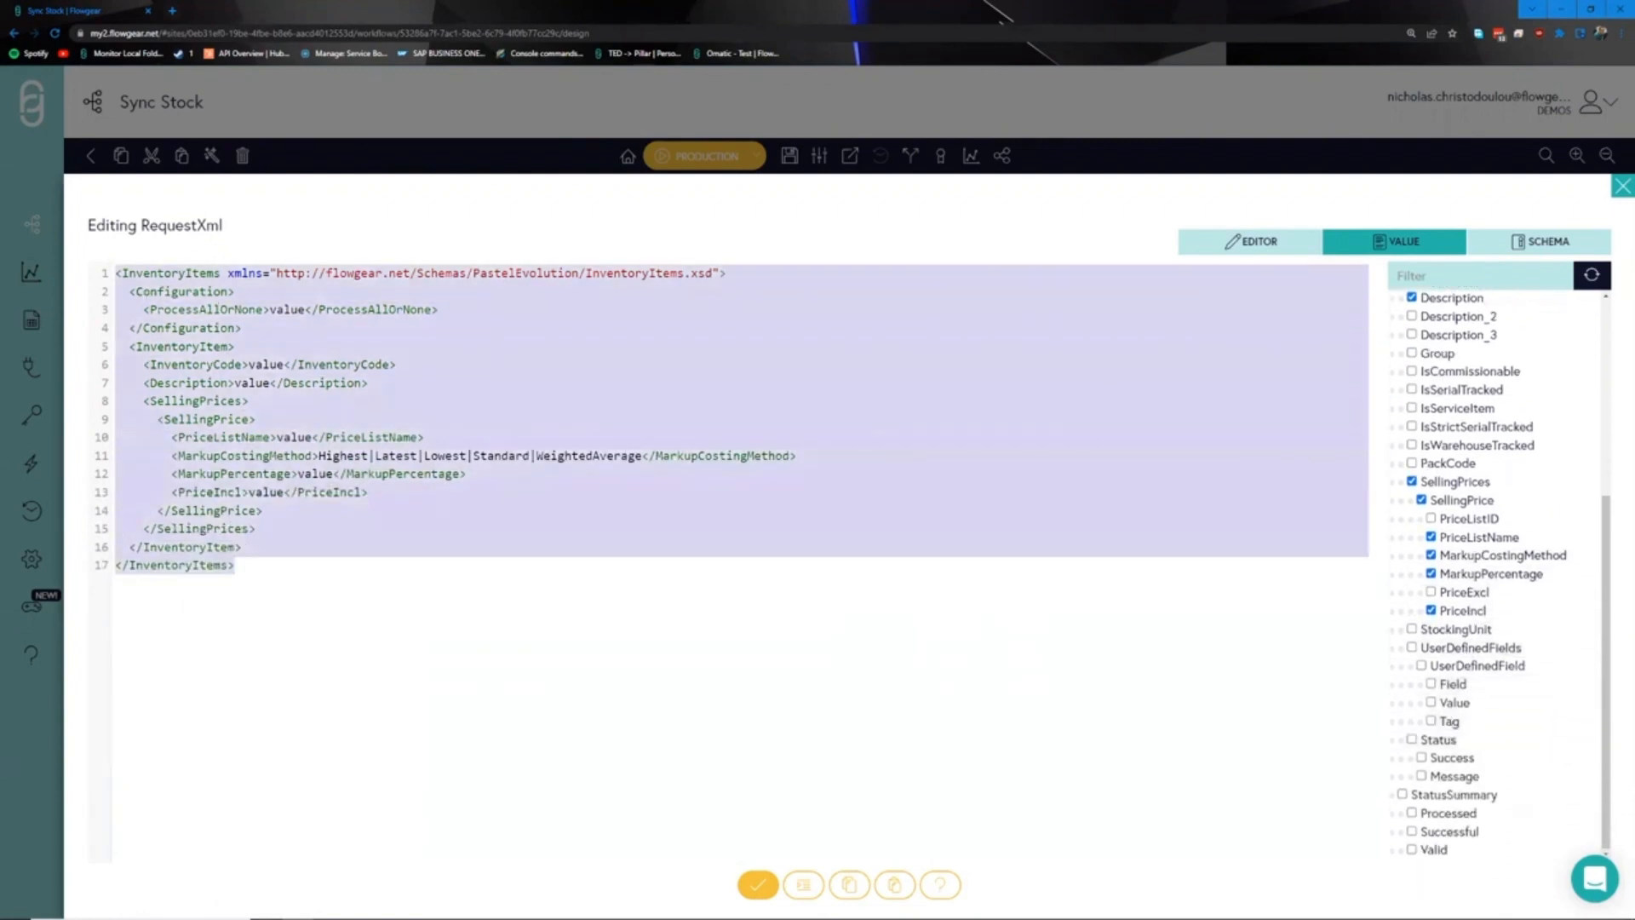
click(413, 592)
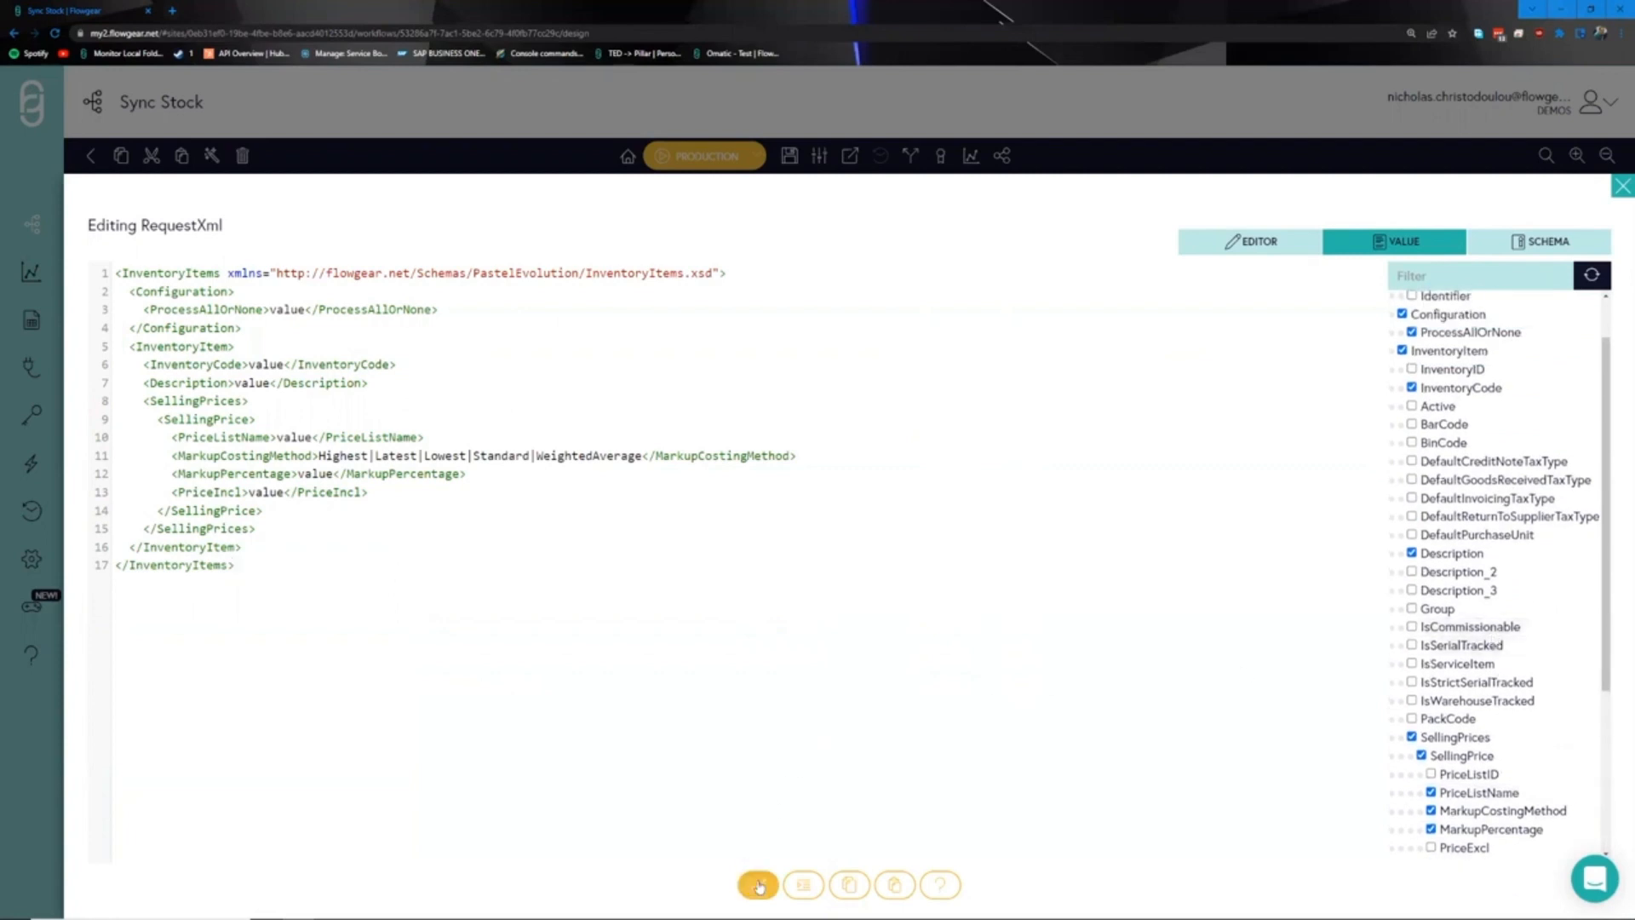
scroll(806, 772, down, 1)
key(Escape)
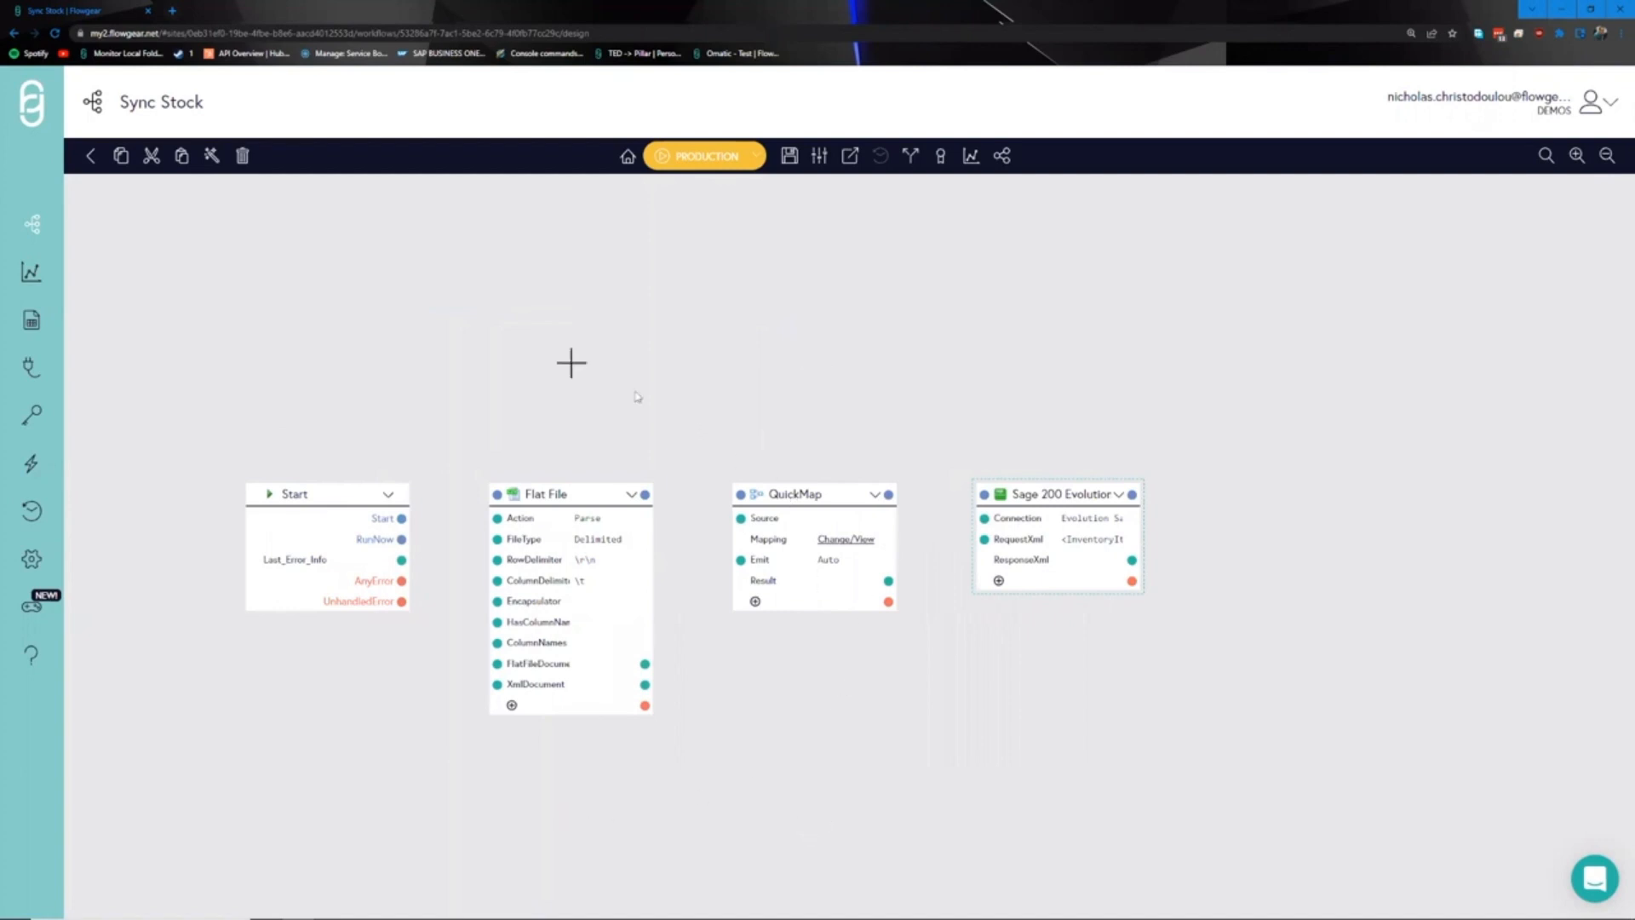
- Add a Variable Bar with a 'Flat File' variable linked to the Flat File node's FlatFileDocument
click(387, 398)
text(var)
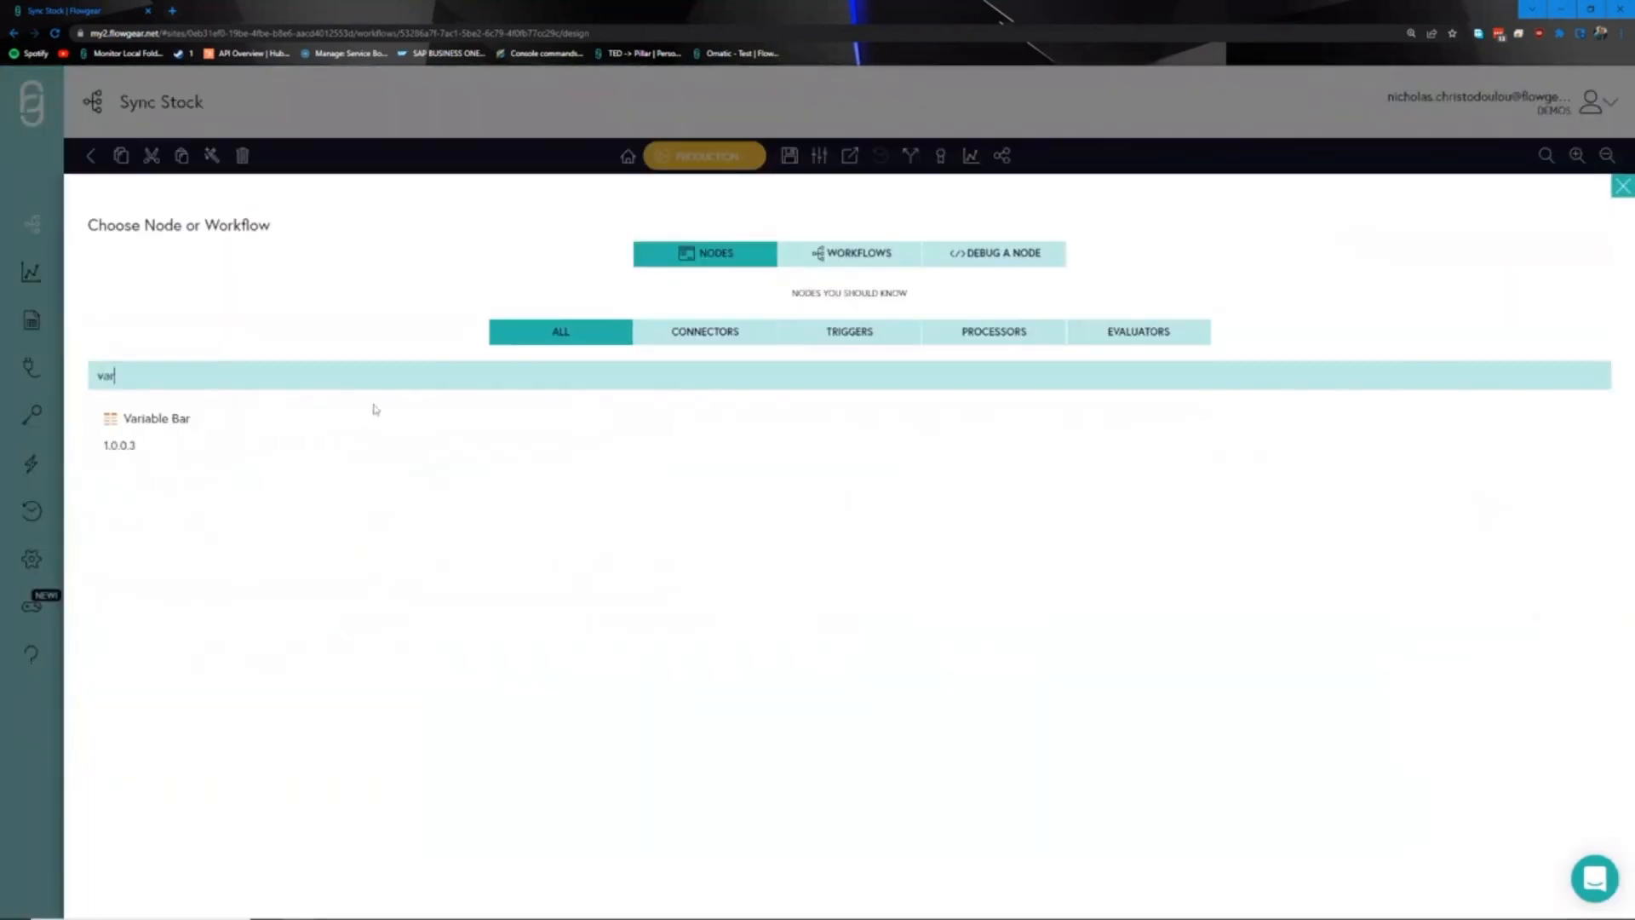
click(201, 442)
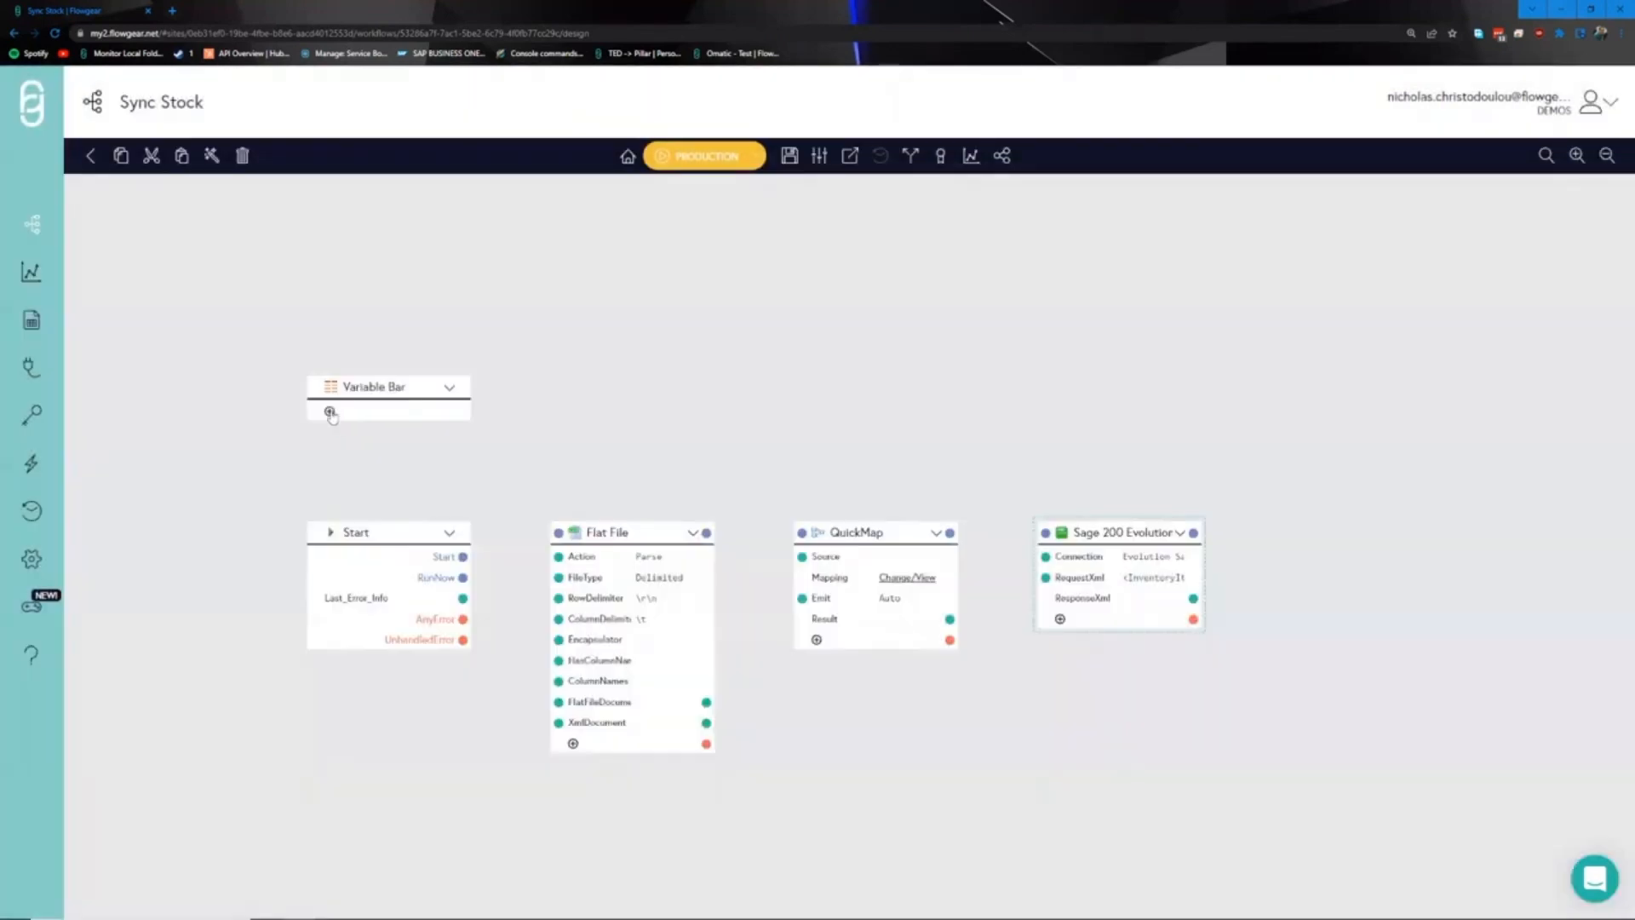
click(331, 413)
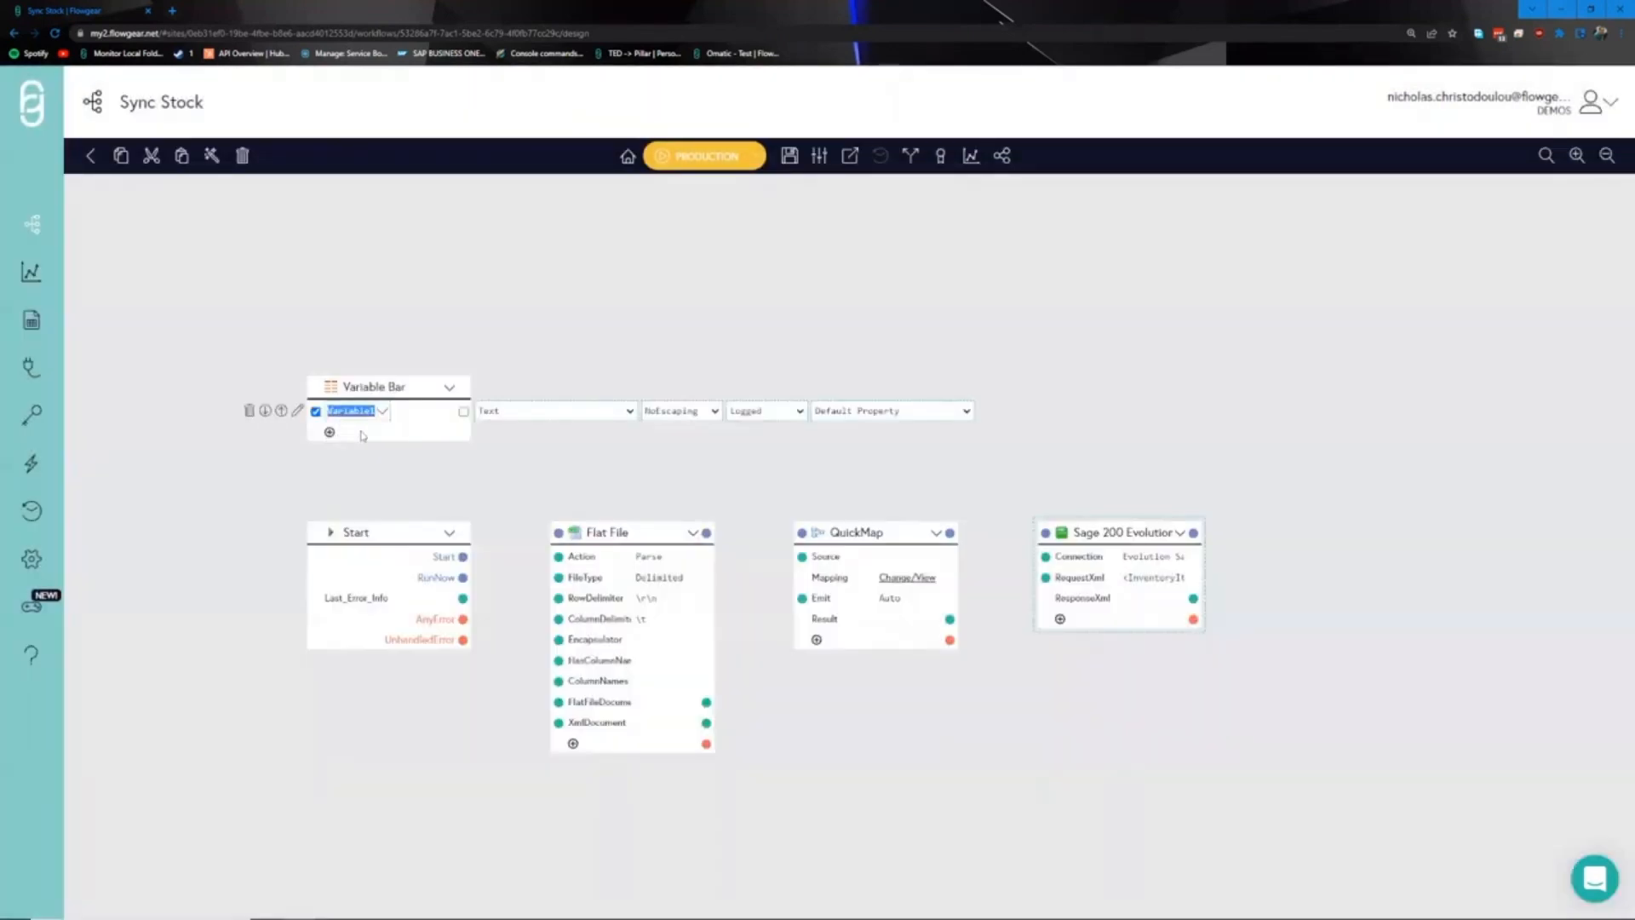
text(Fi)
text(at File)
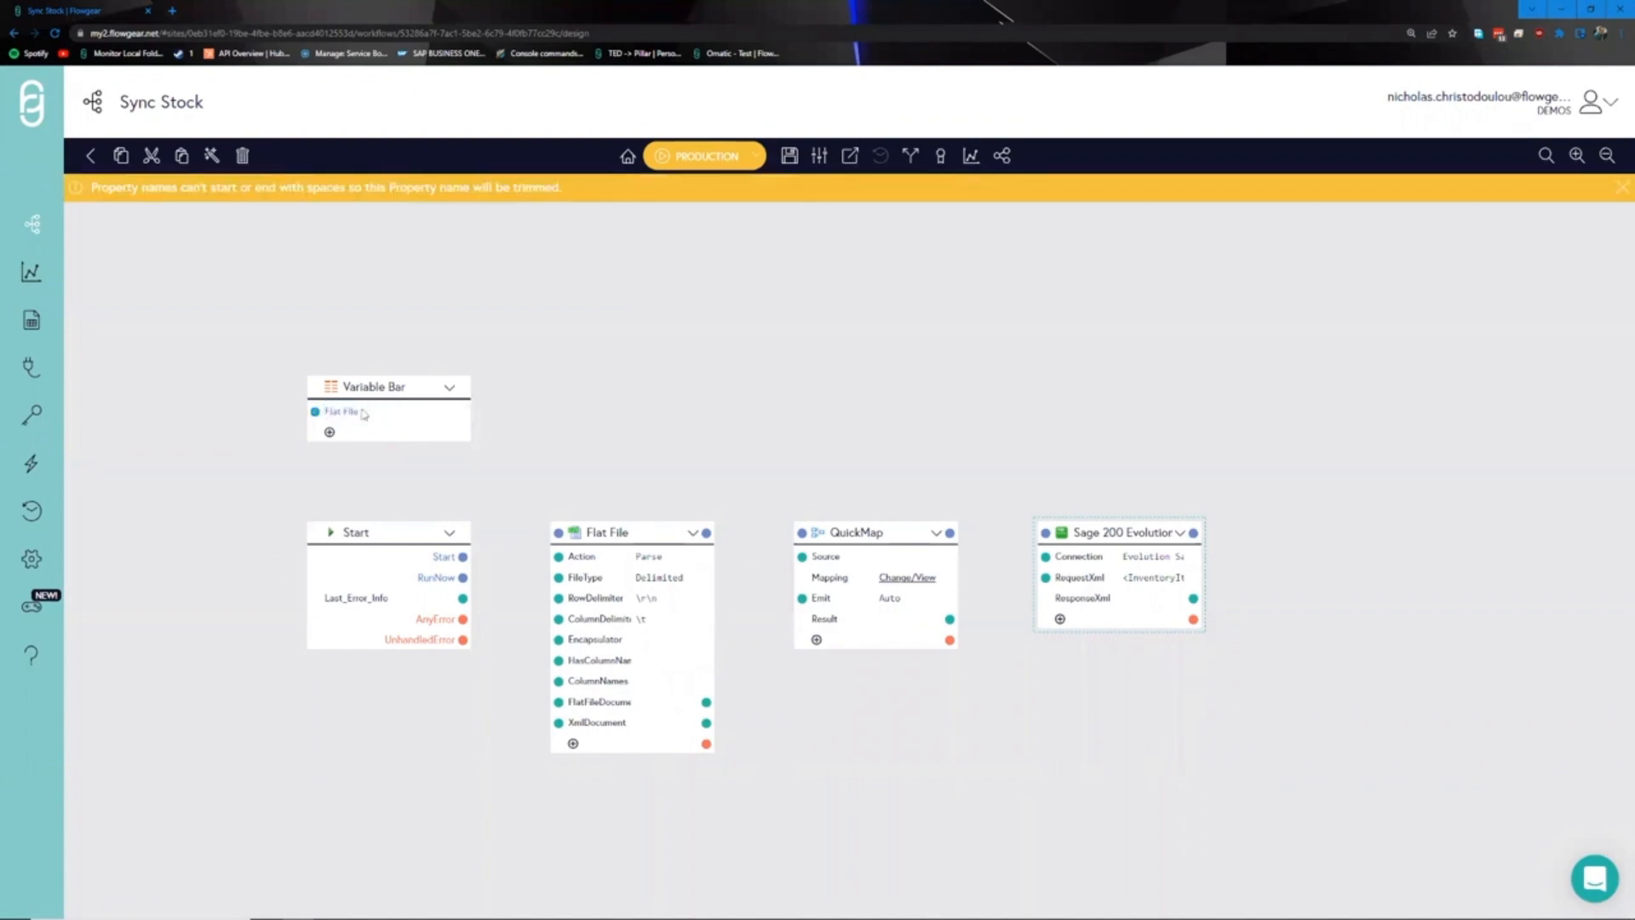
drag(464, 414, 559, 701)
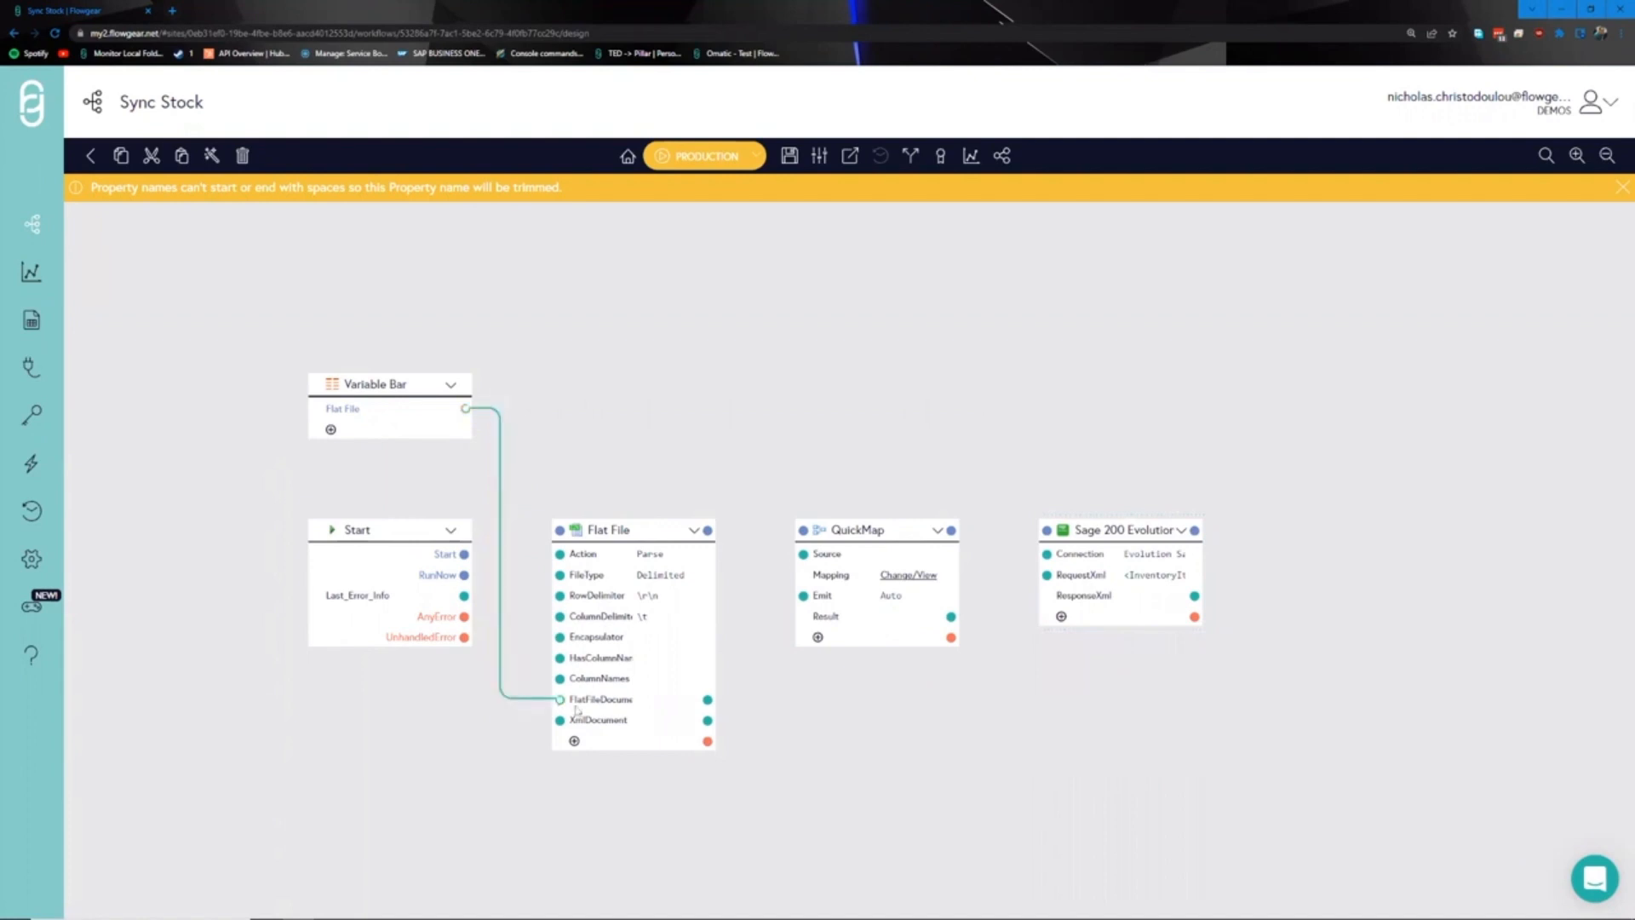
- Make the Flat File variable a File type with allowed extension 'tx'
click(348, 411)
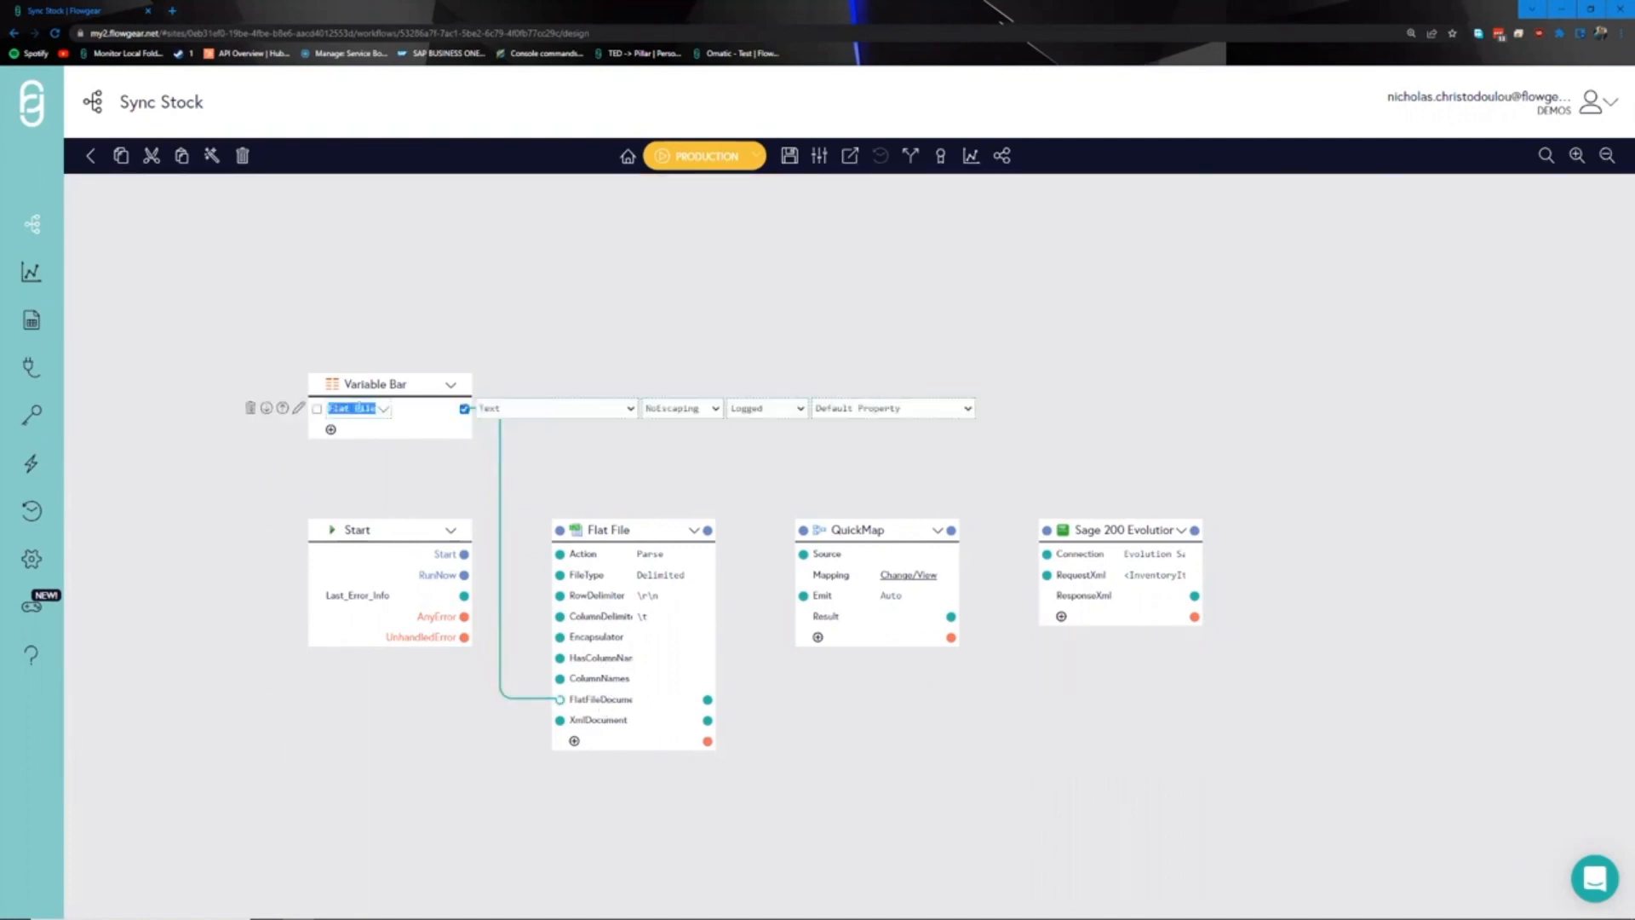
click(634, 393)
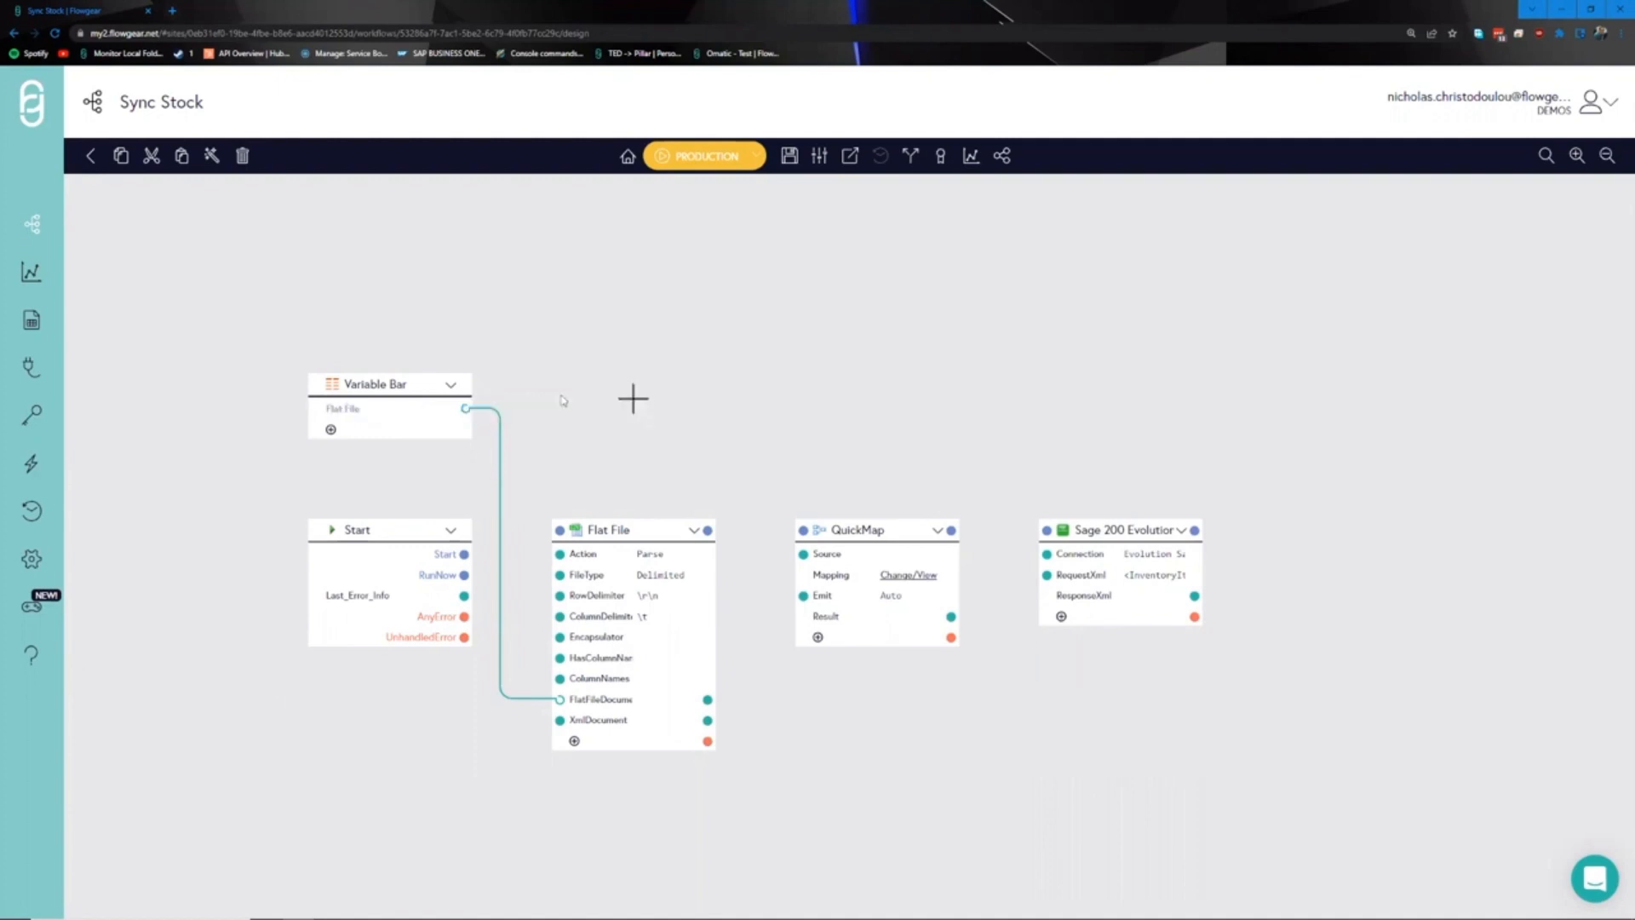
click(337, 417)
click(553, 408)
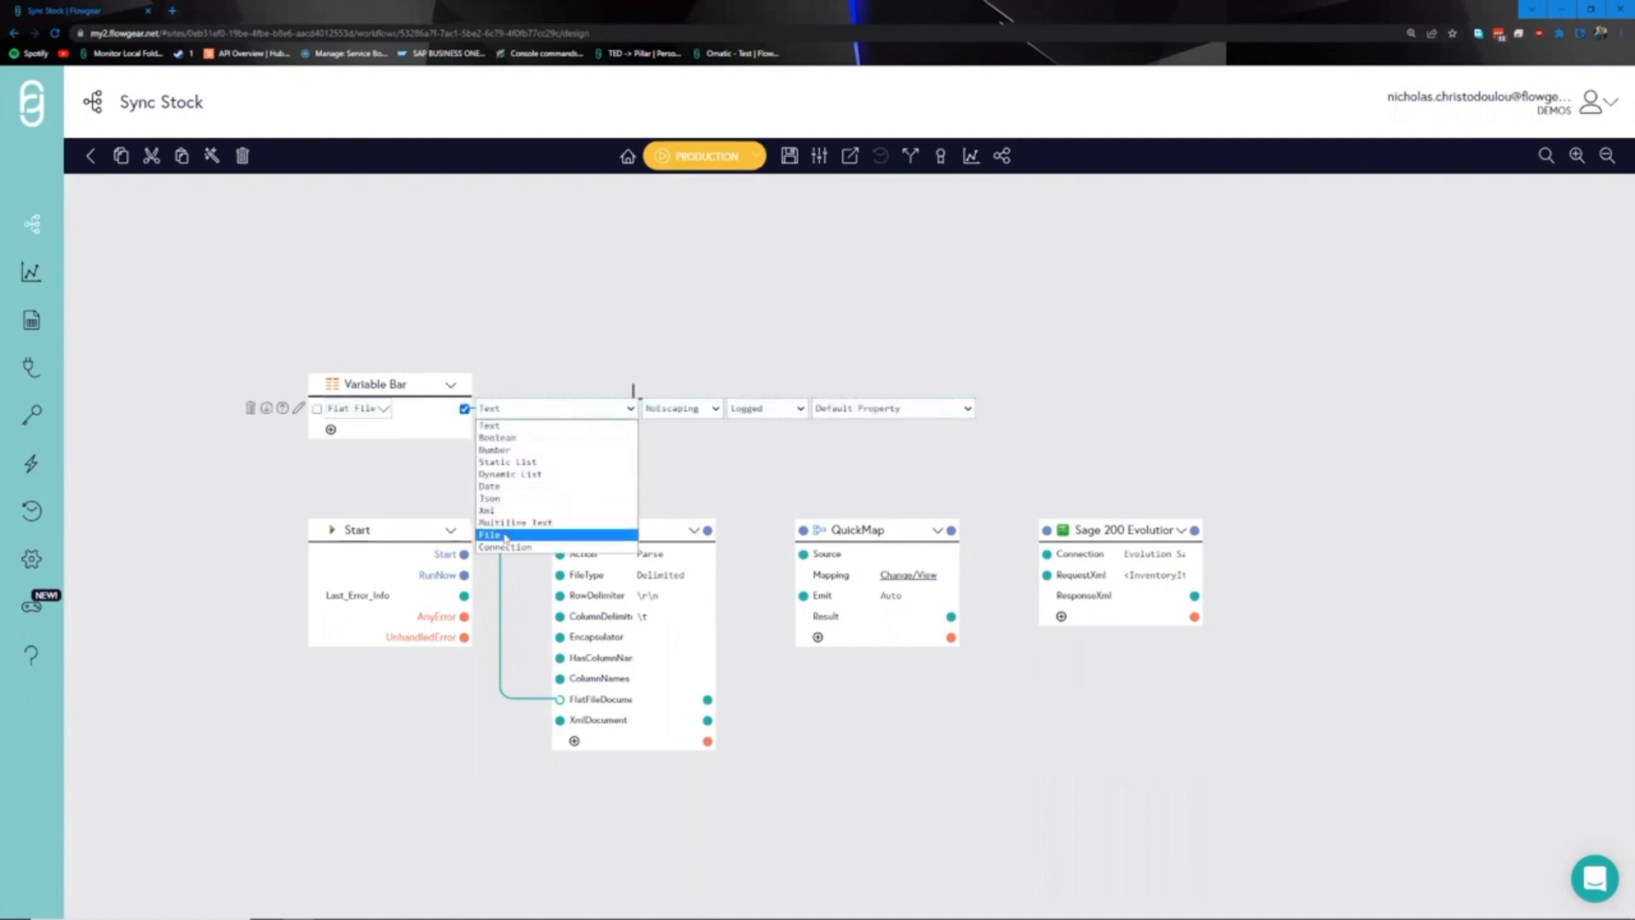
click(546, 533)
click(539, 444)
text(txt)
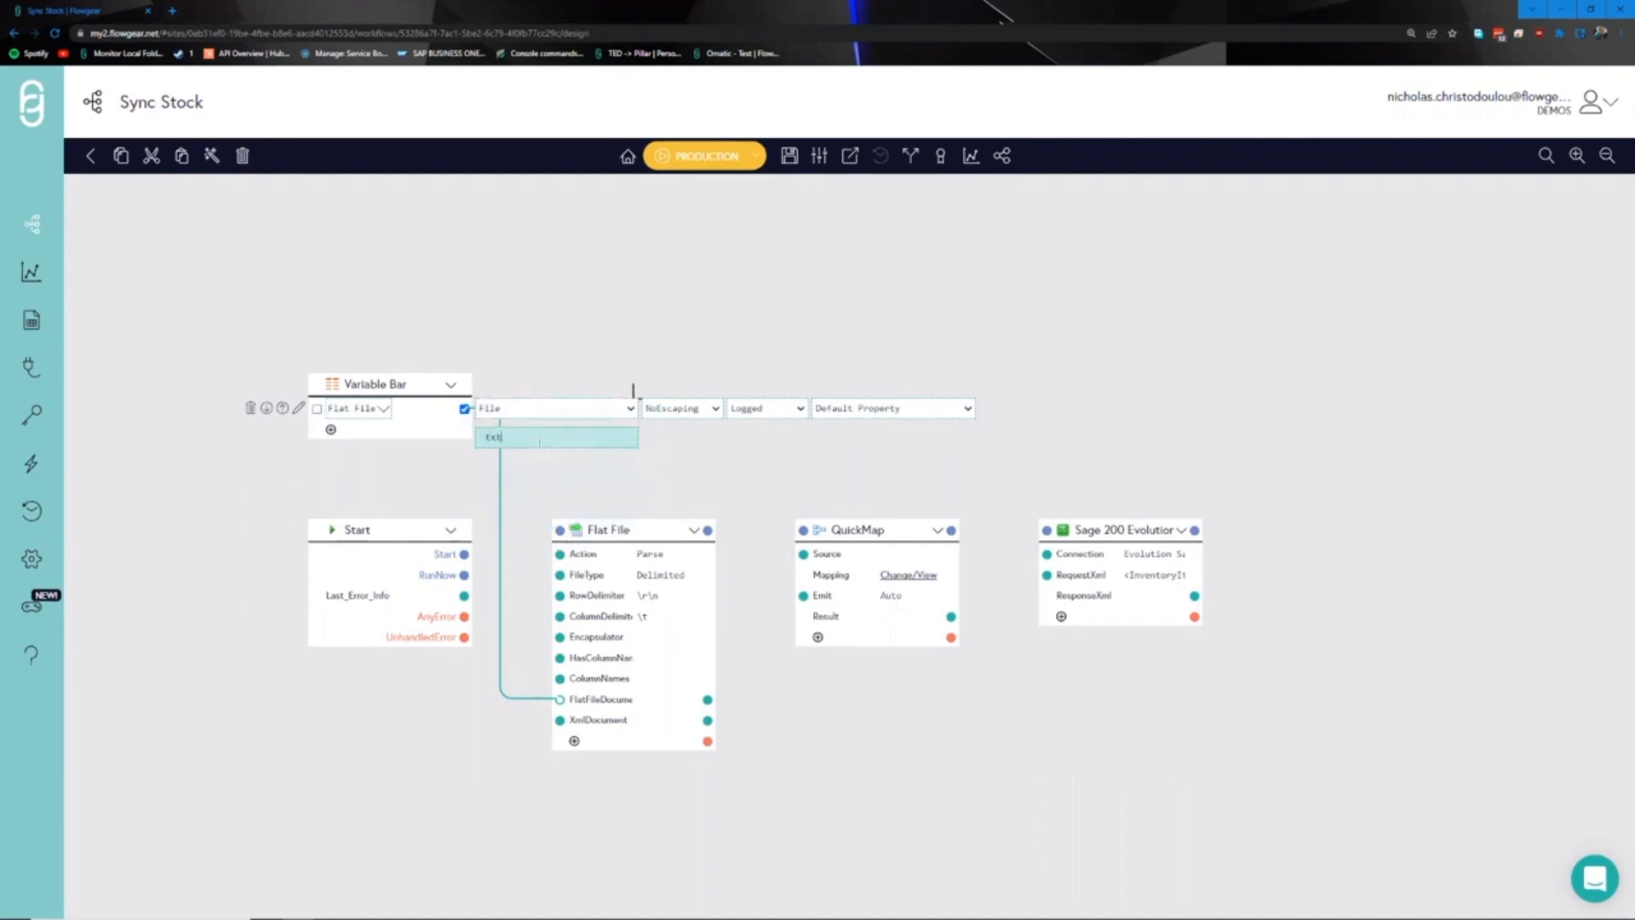
click(623, 328)
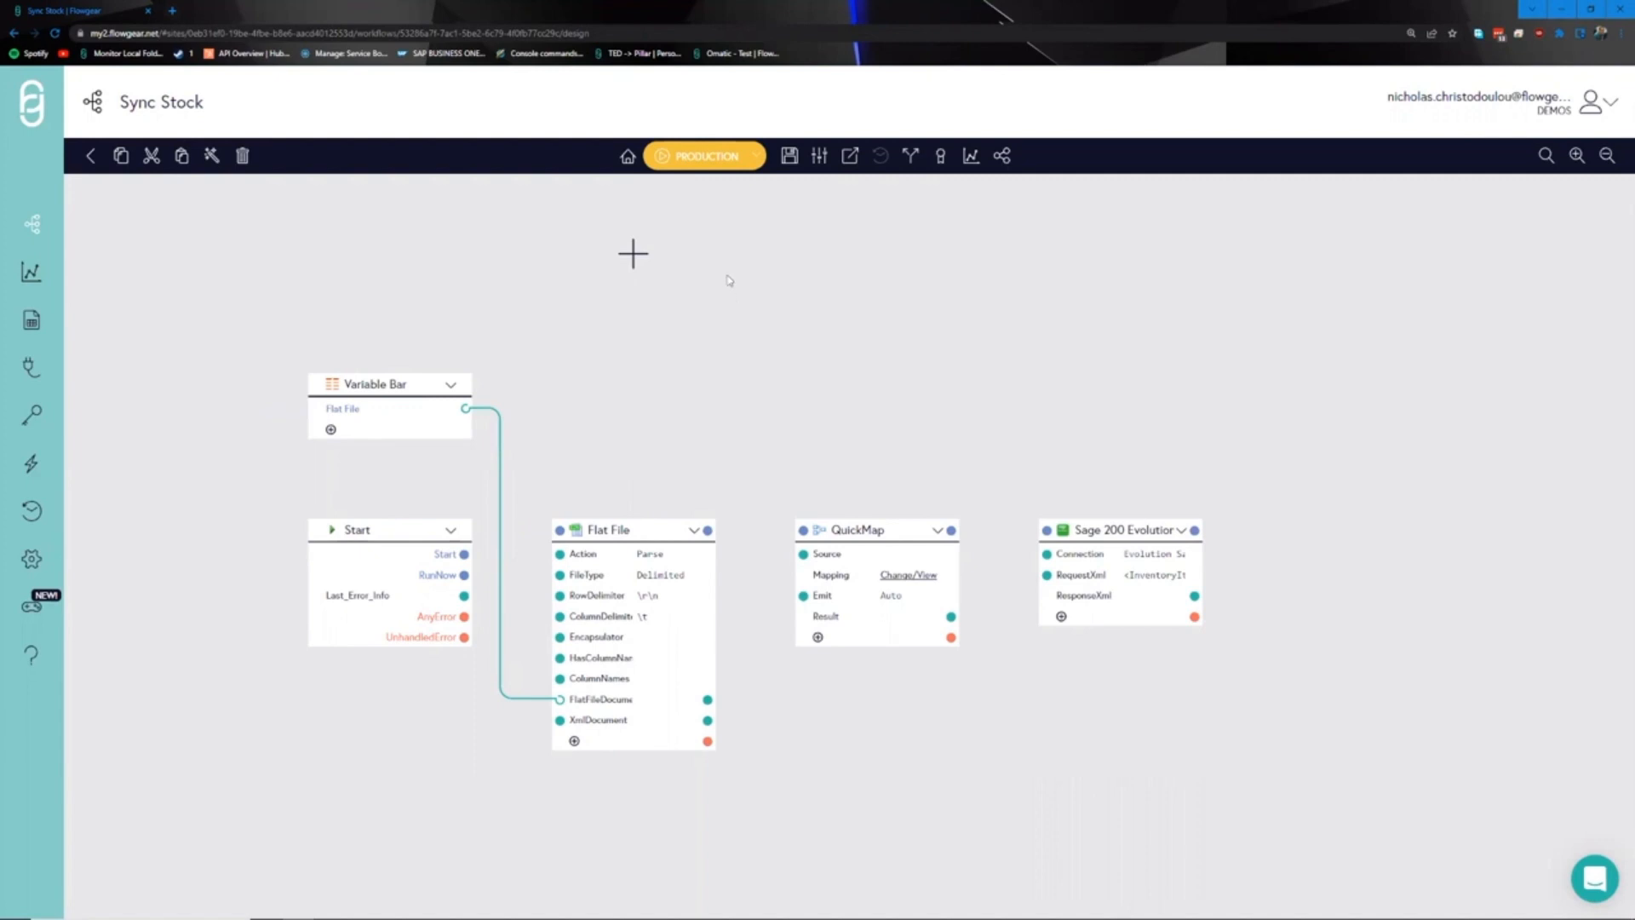
scroll(715, 341, down, 1)
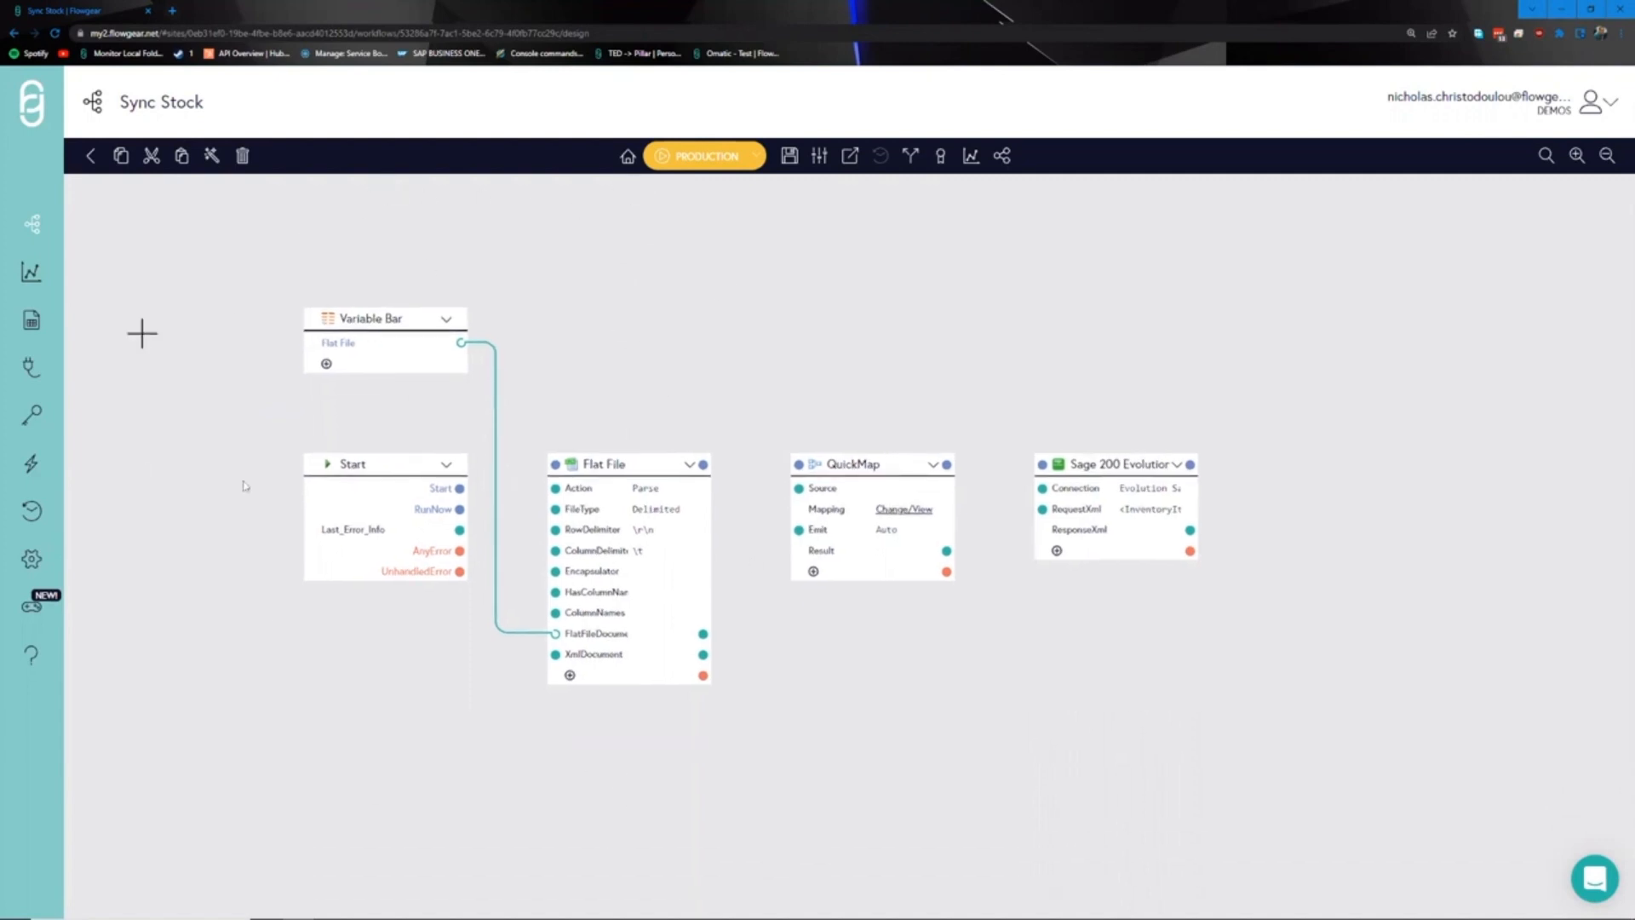
- Switch on Allow Run On Demand in the Sync Stock Workflow Settings
drag(683, 361, 723, 363)
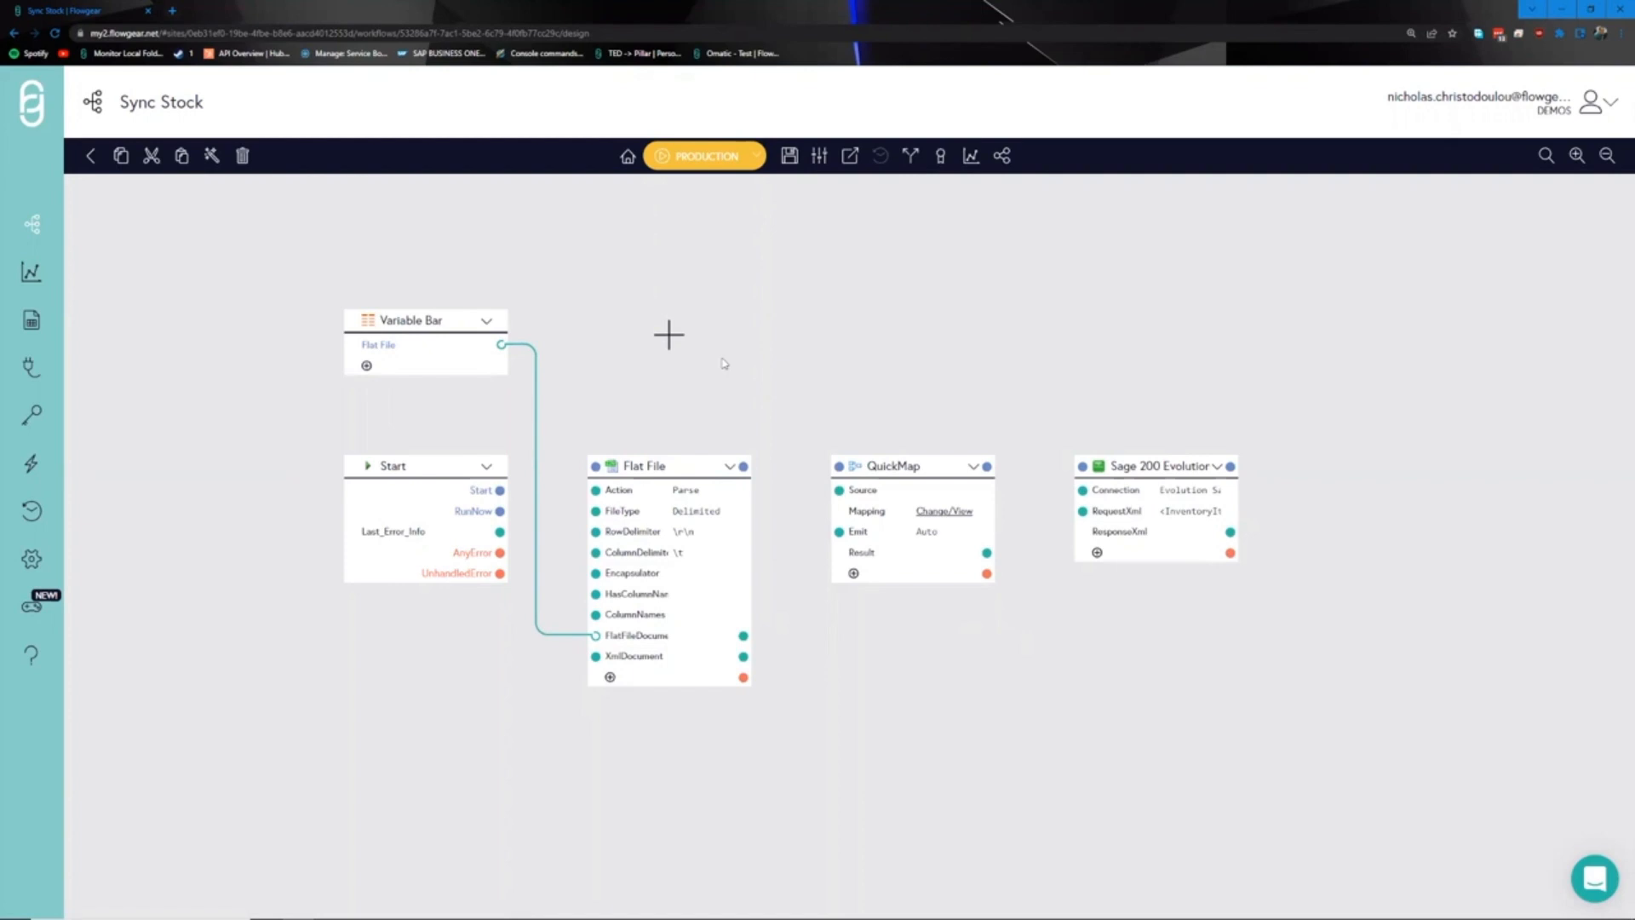
drag(744, 354, 721, 365)
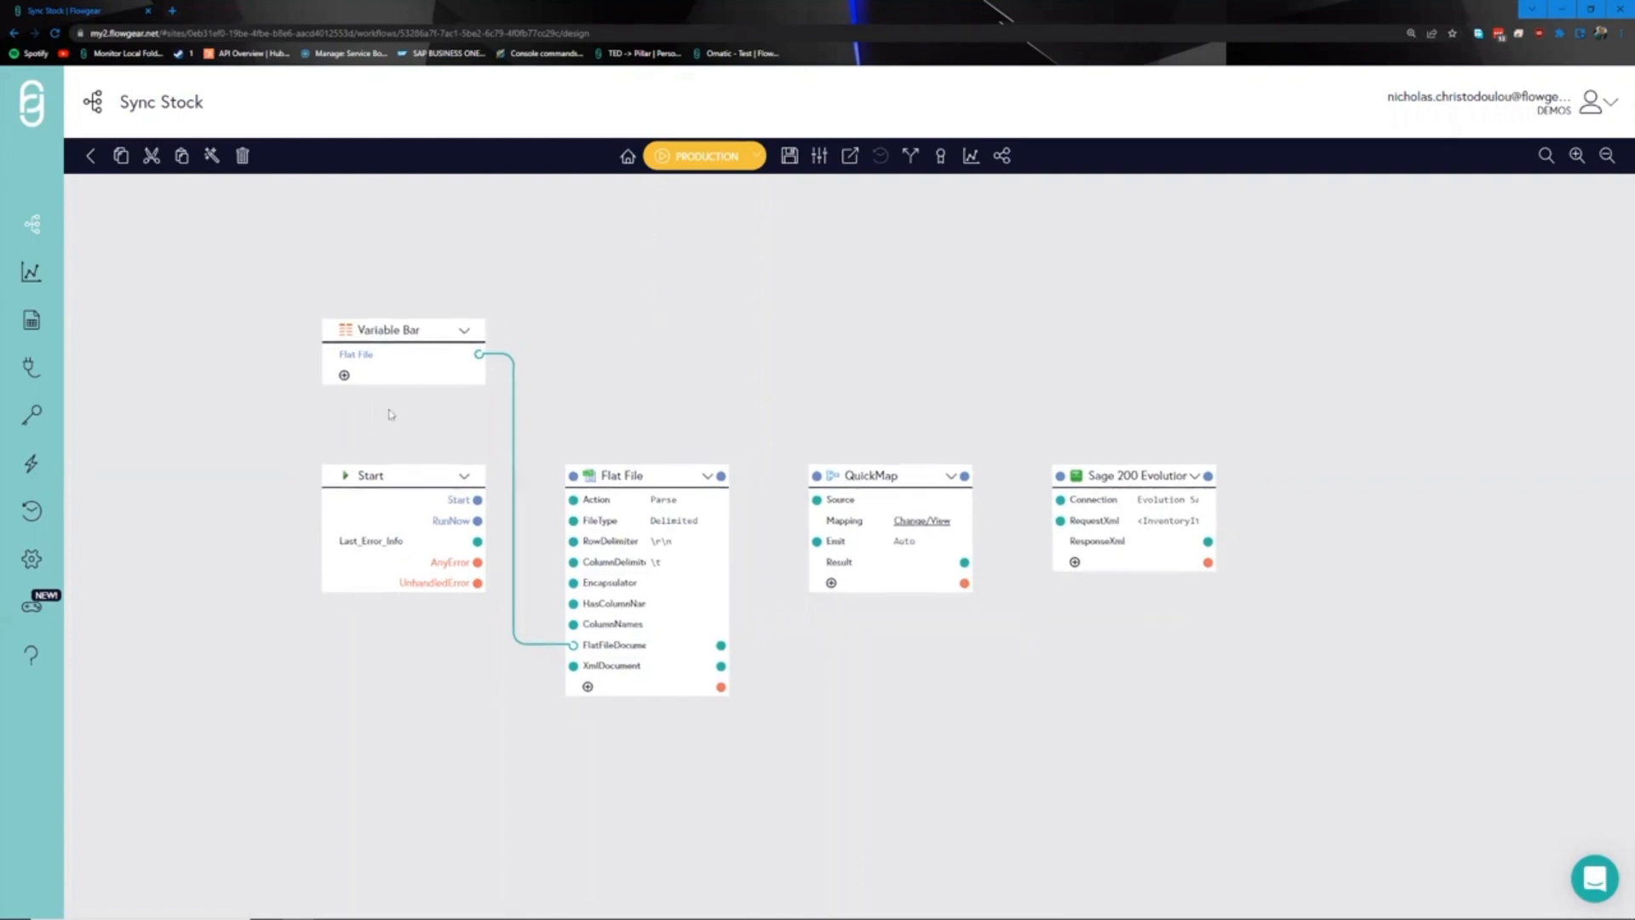
click(820, 158)
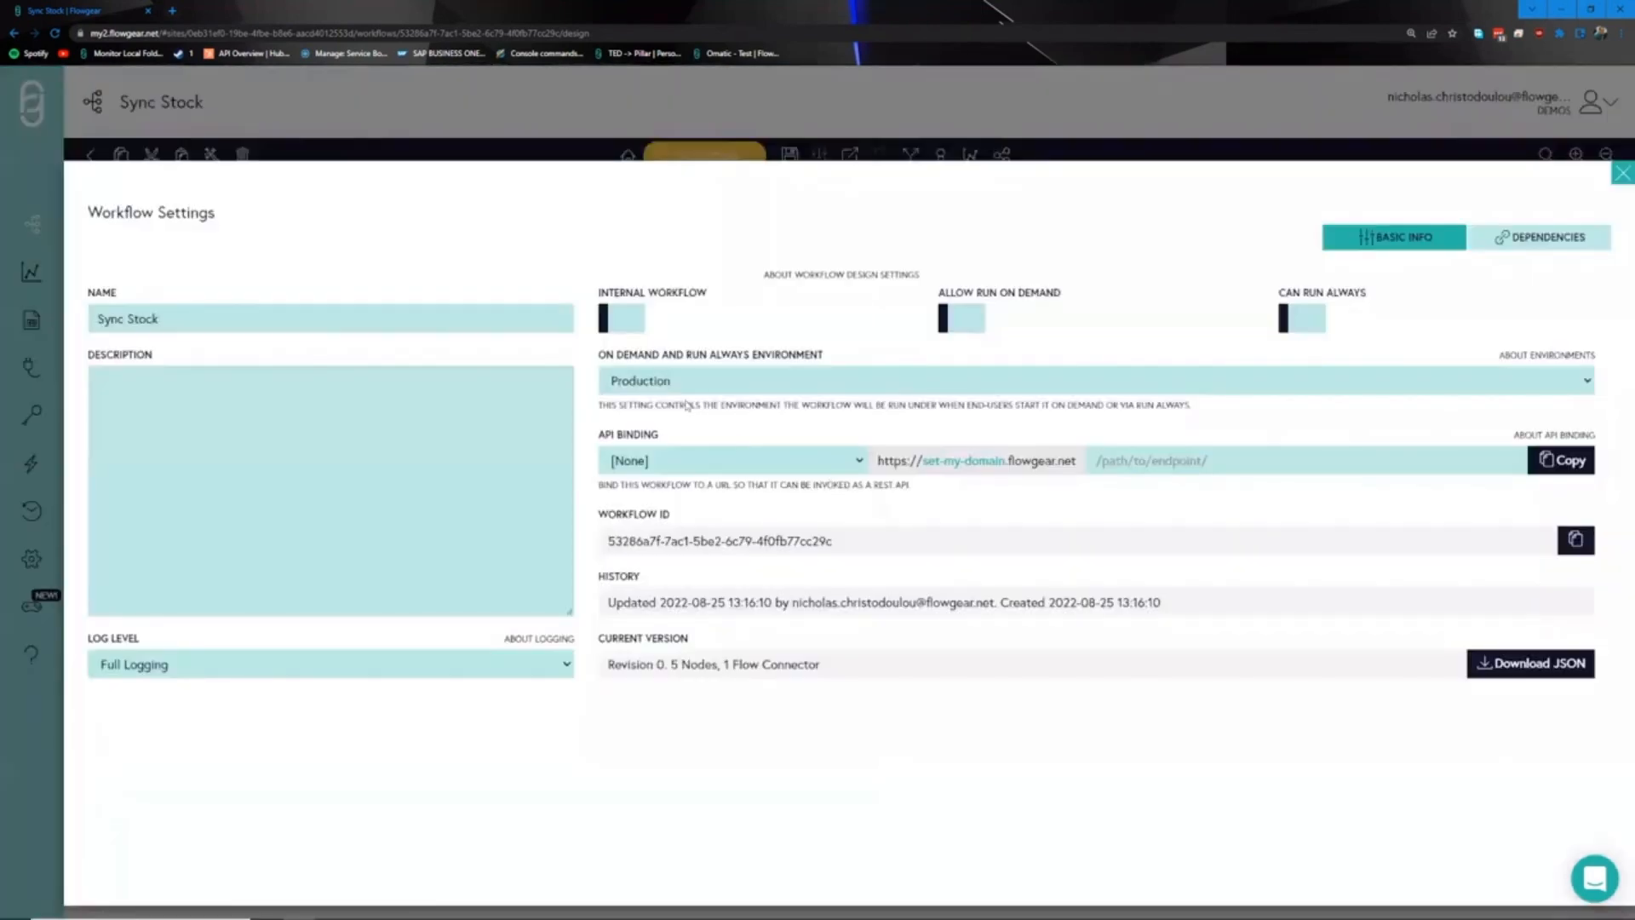
click(969, 336)
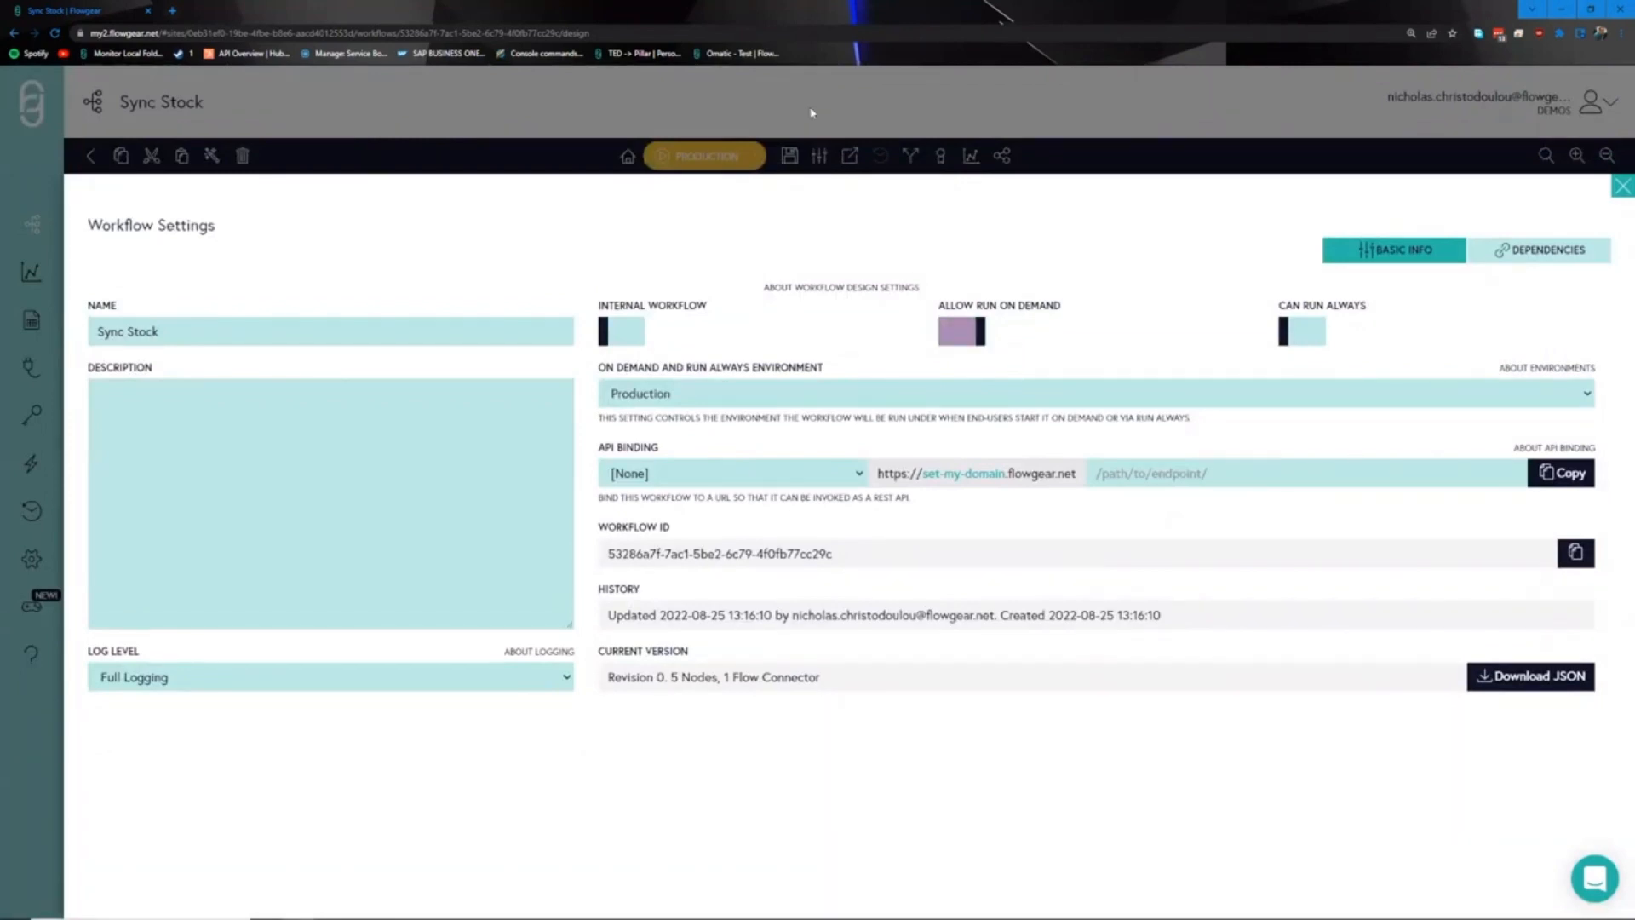
click(812, 111)
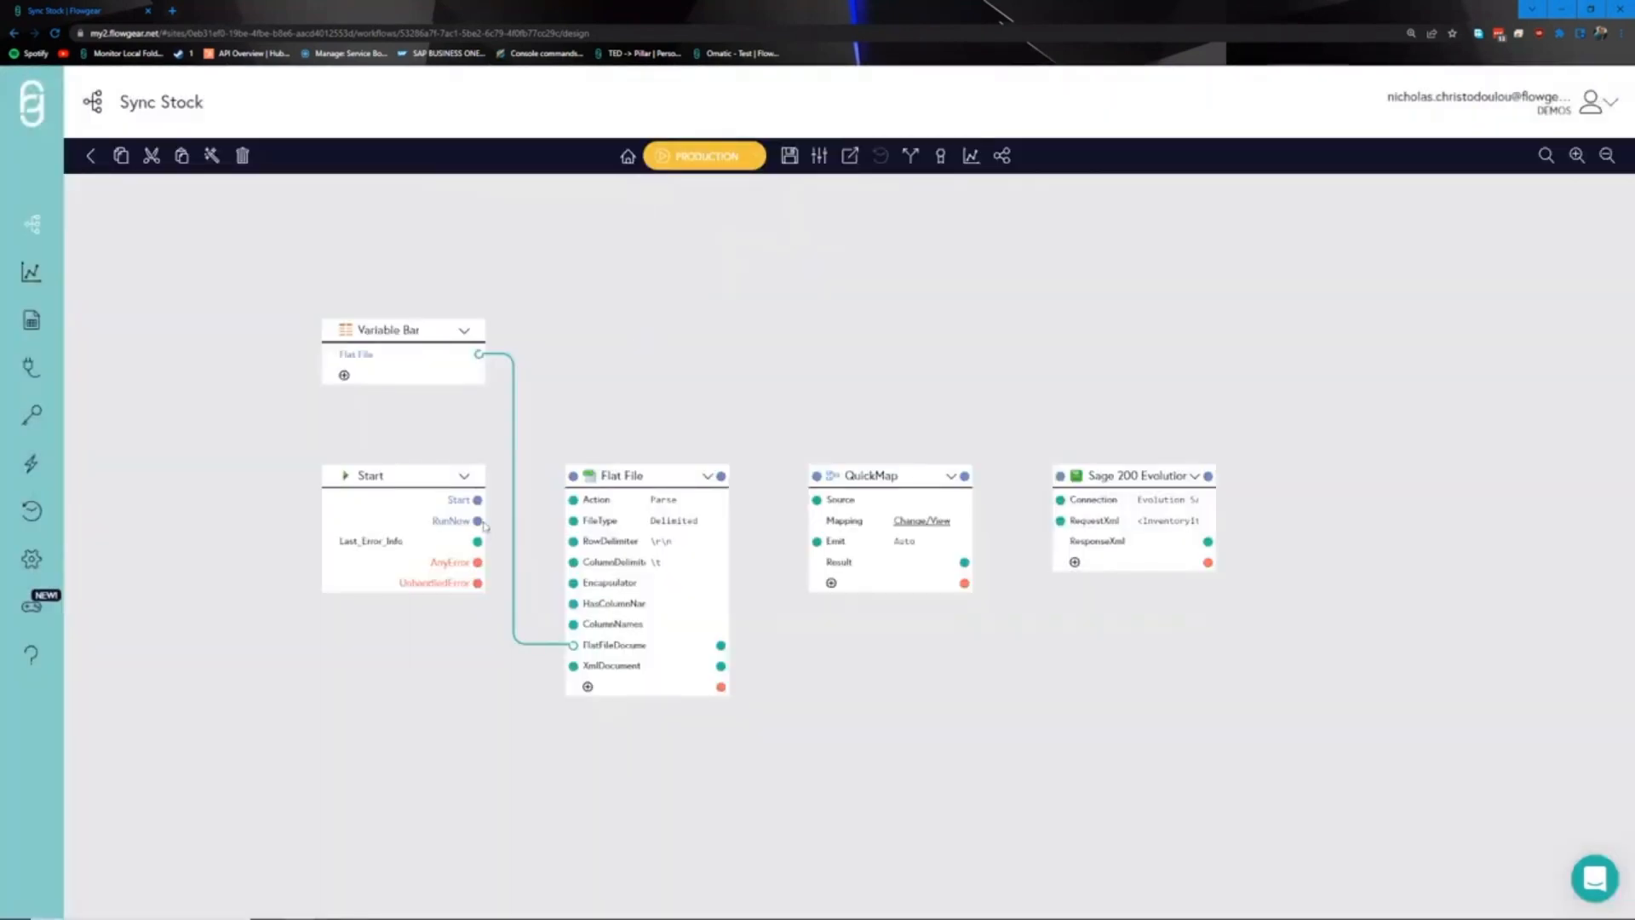
- Connect Start's RunNow to the Flat File node, checking the sample CSV for reference
drag(479, 520, 572, 479)
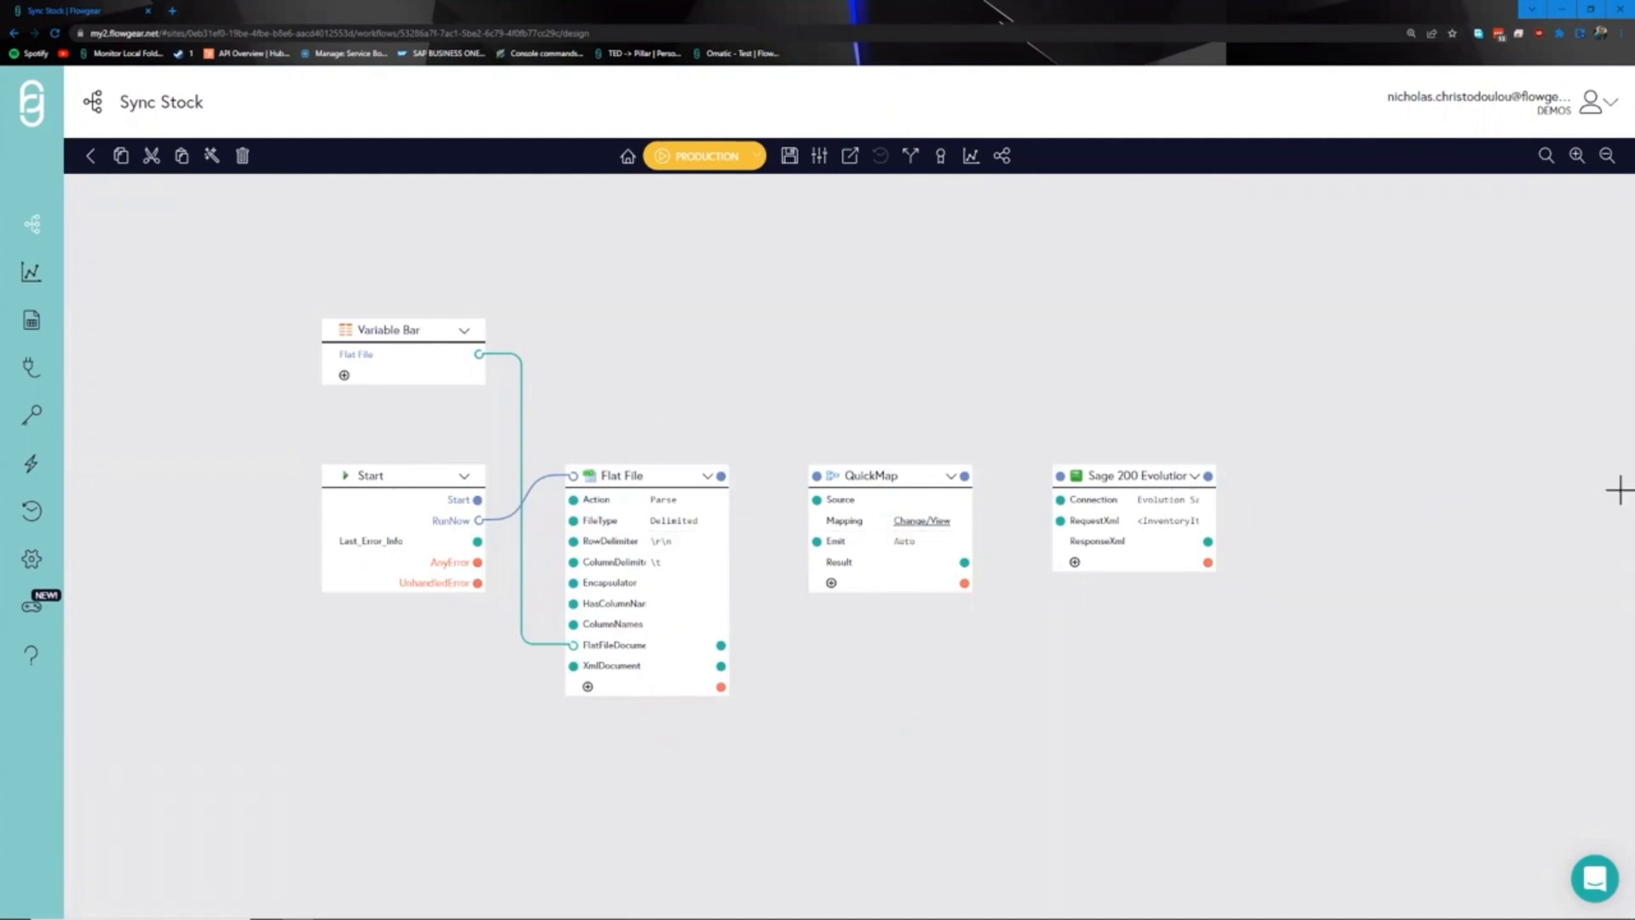
key(alt+Tab)
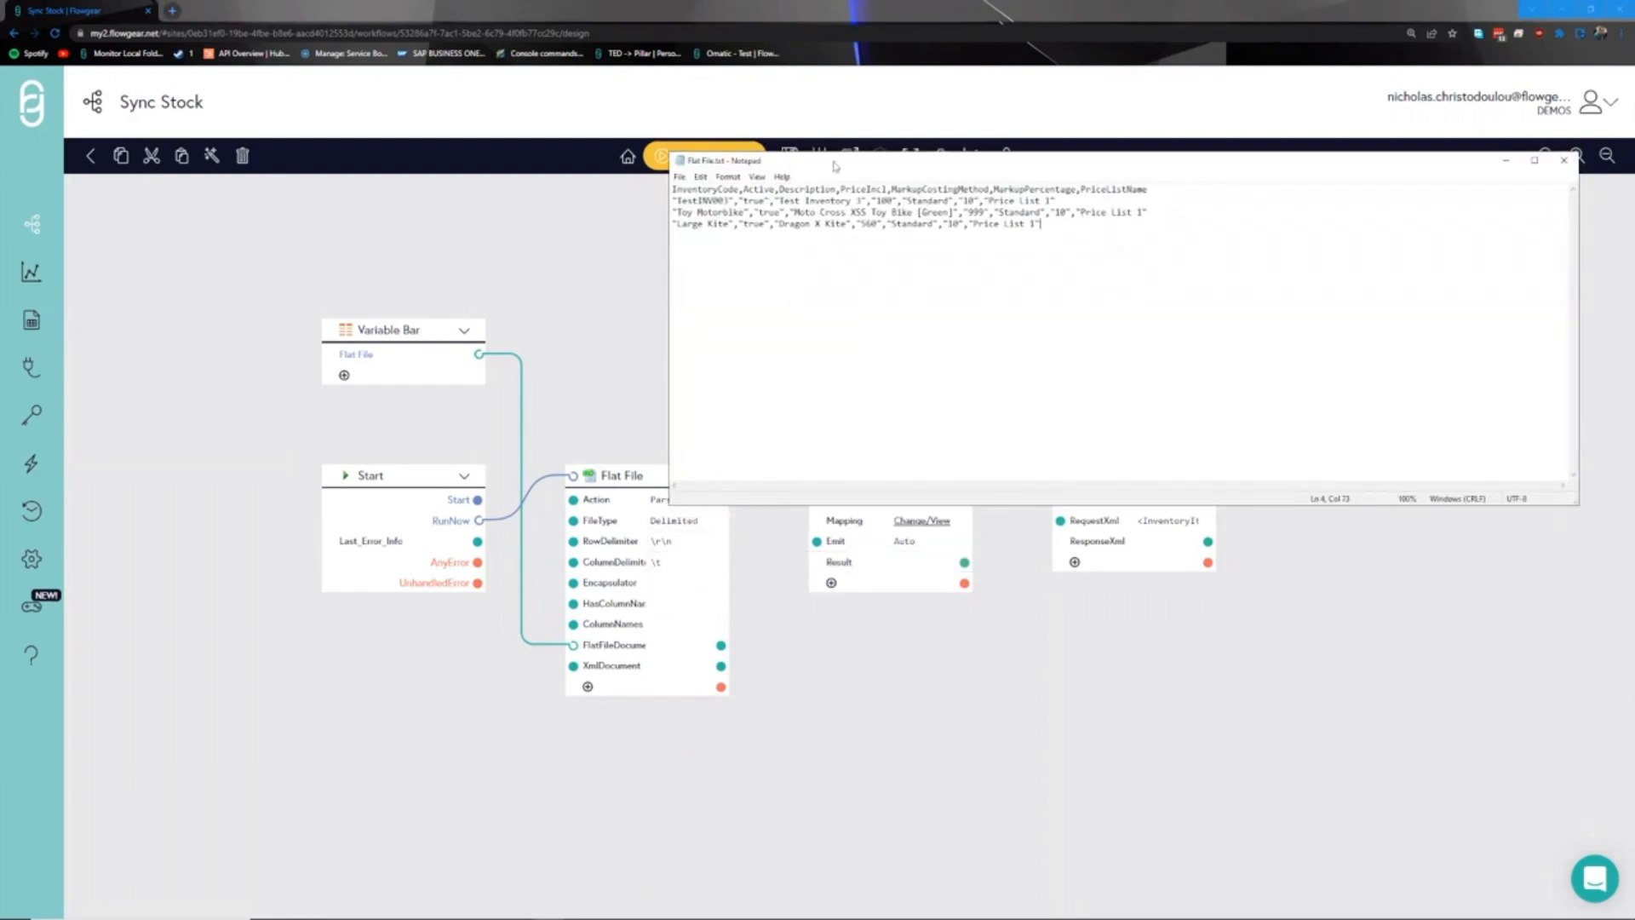
key(alt+Tab)
- Set Flat File's ColumnDelimiter to comma, Encapsulator to quote, enable HasColumnNames, and save Sync Stock
double_click(672, 558)
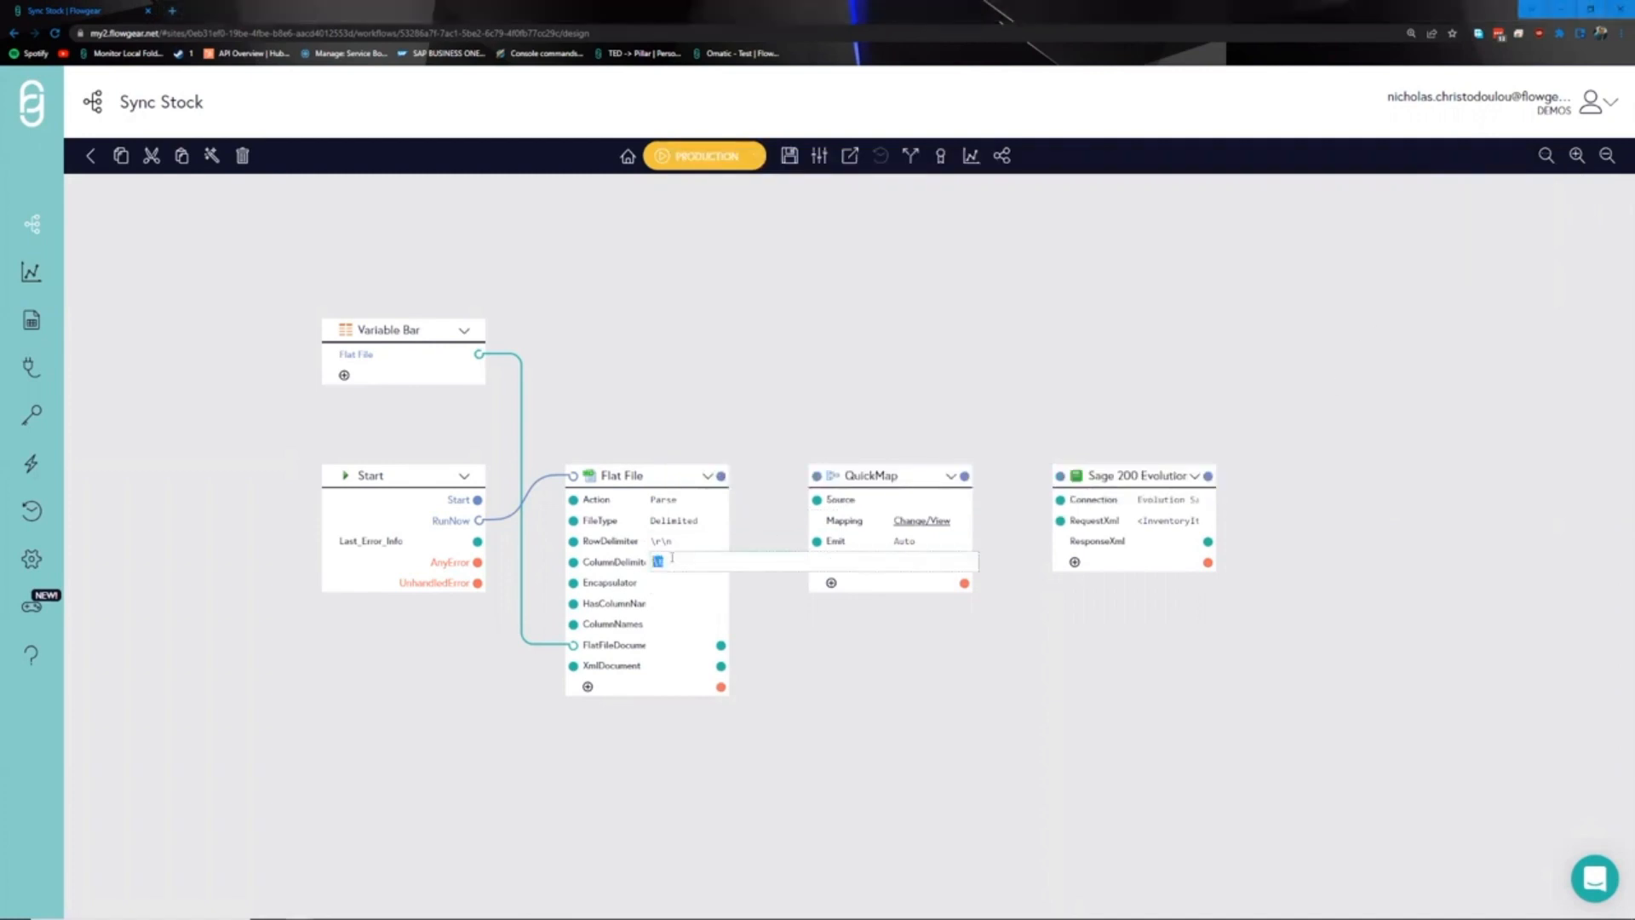
text(,)
click(673, 585)
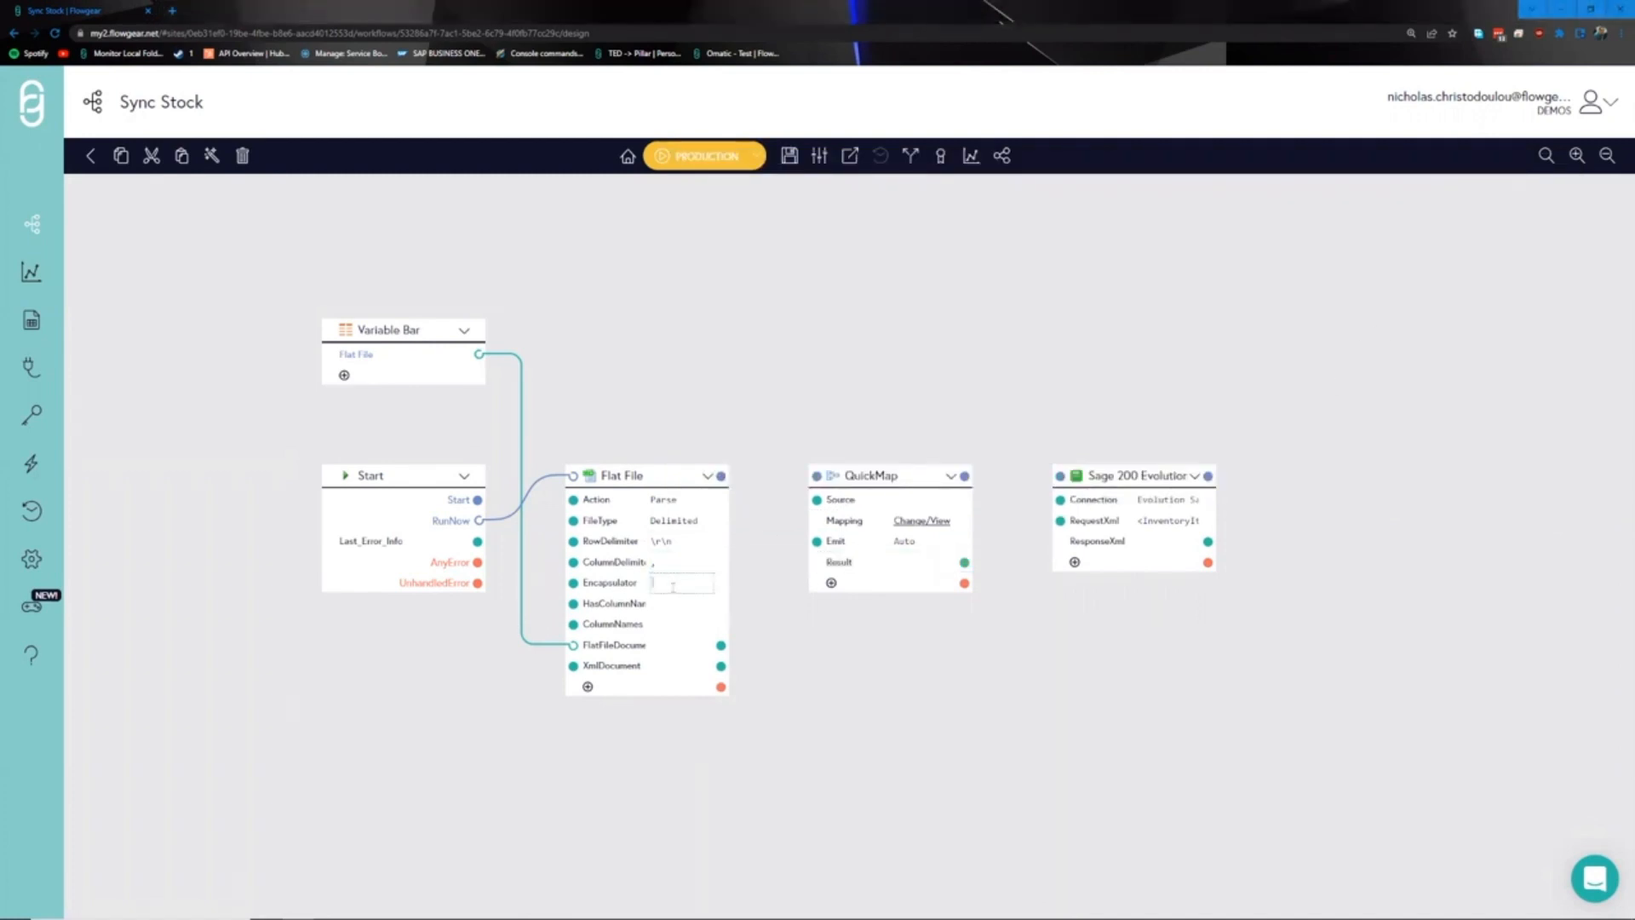
click(667, 604)
click(632, 433)
drag(666, 415, 708, 423)
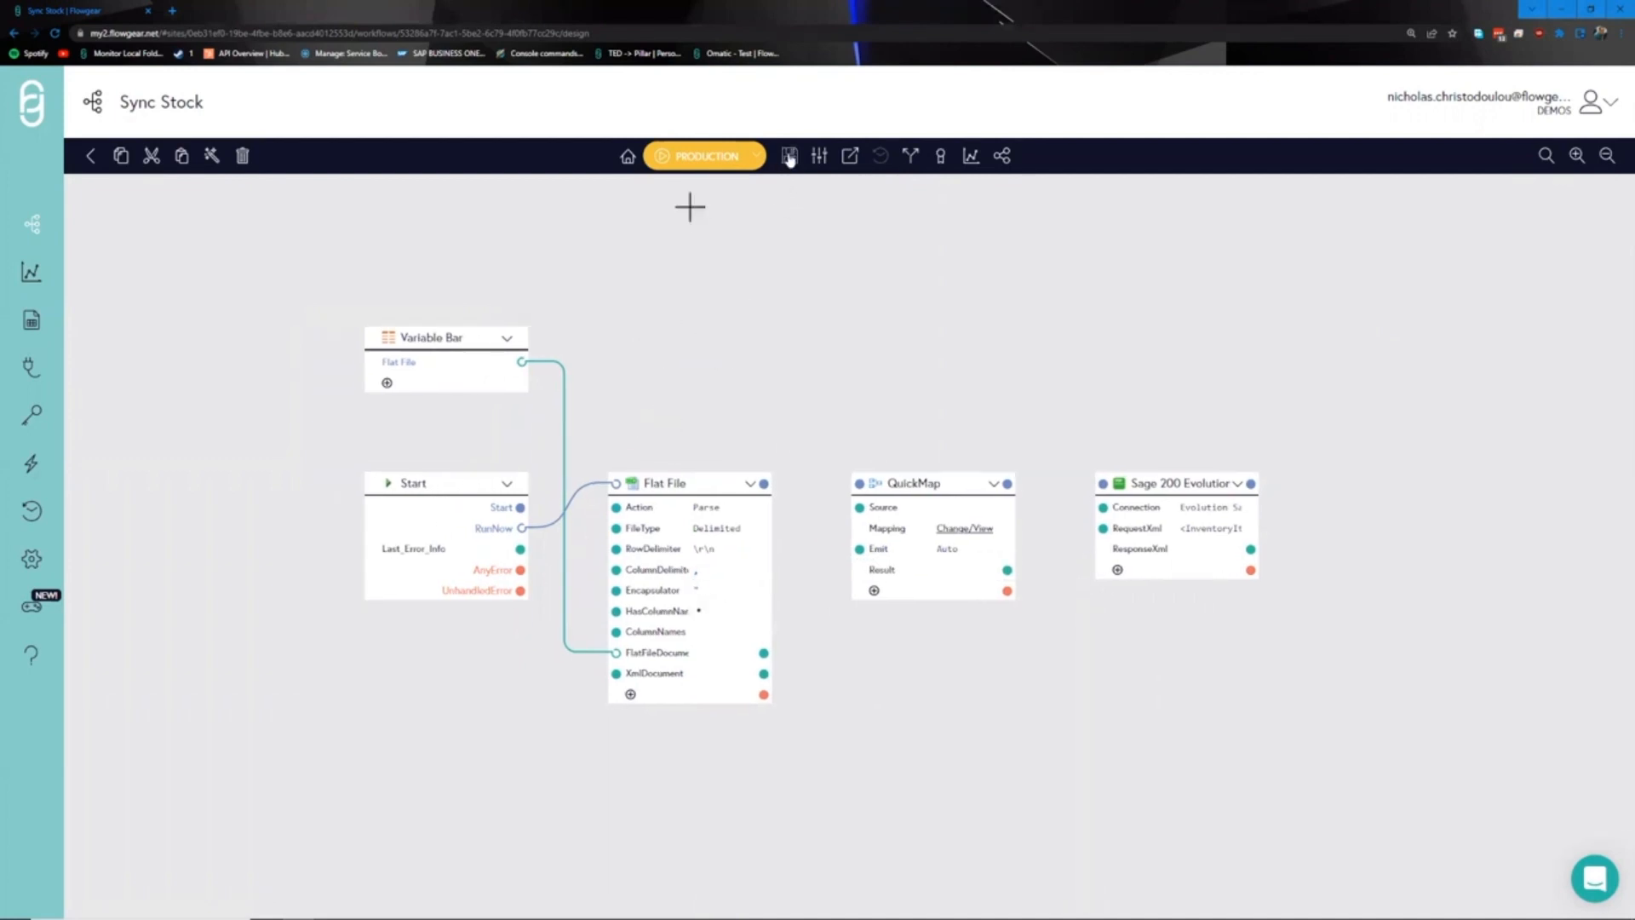
click(790, 155)
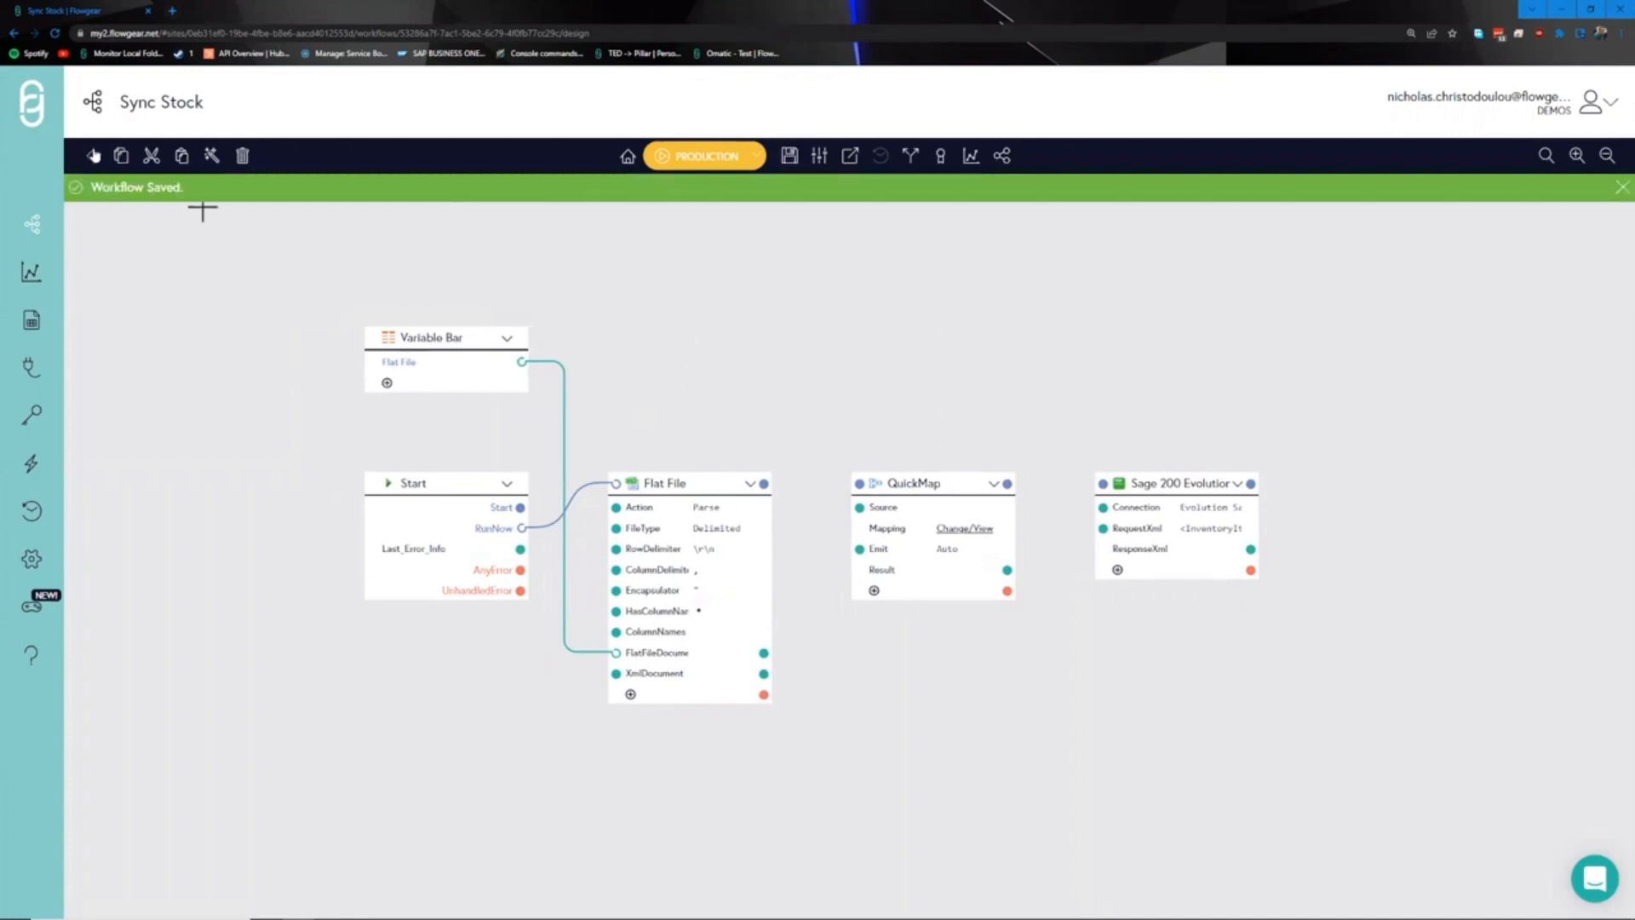
click(90, 155)
- Run Sync Stock with Flat File.txt uploaded, then reopen the workflow designer
click(318, 253)
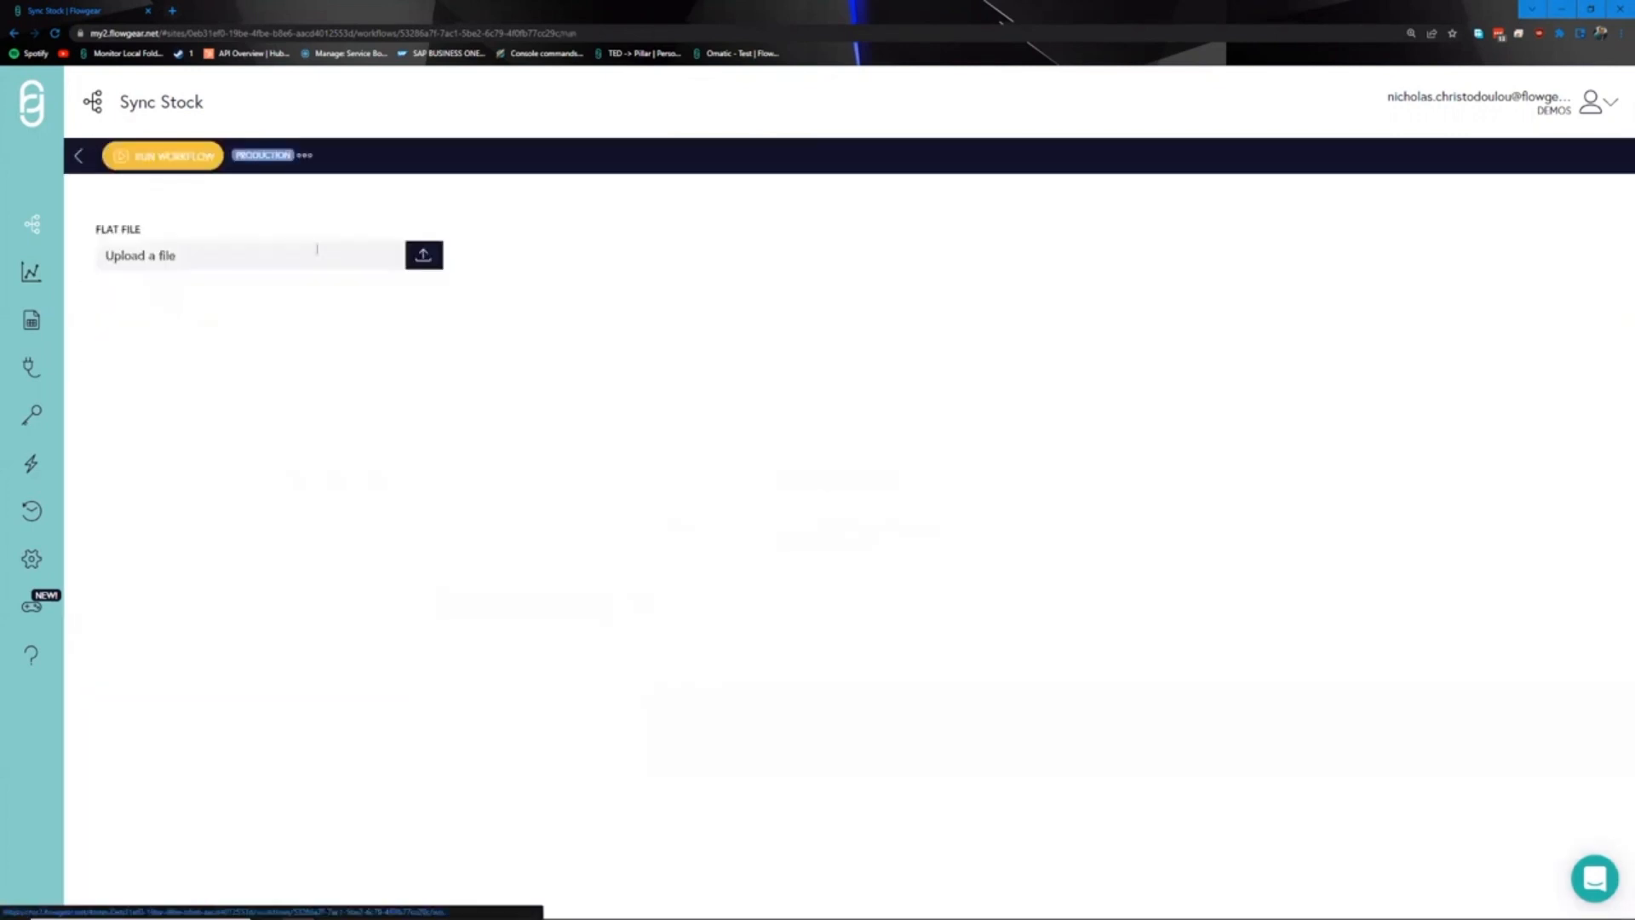
click(426, 258)
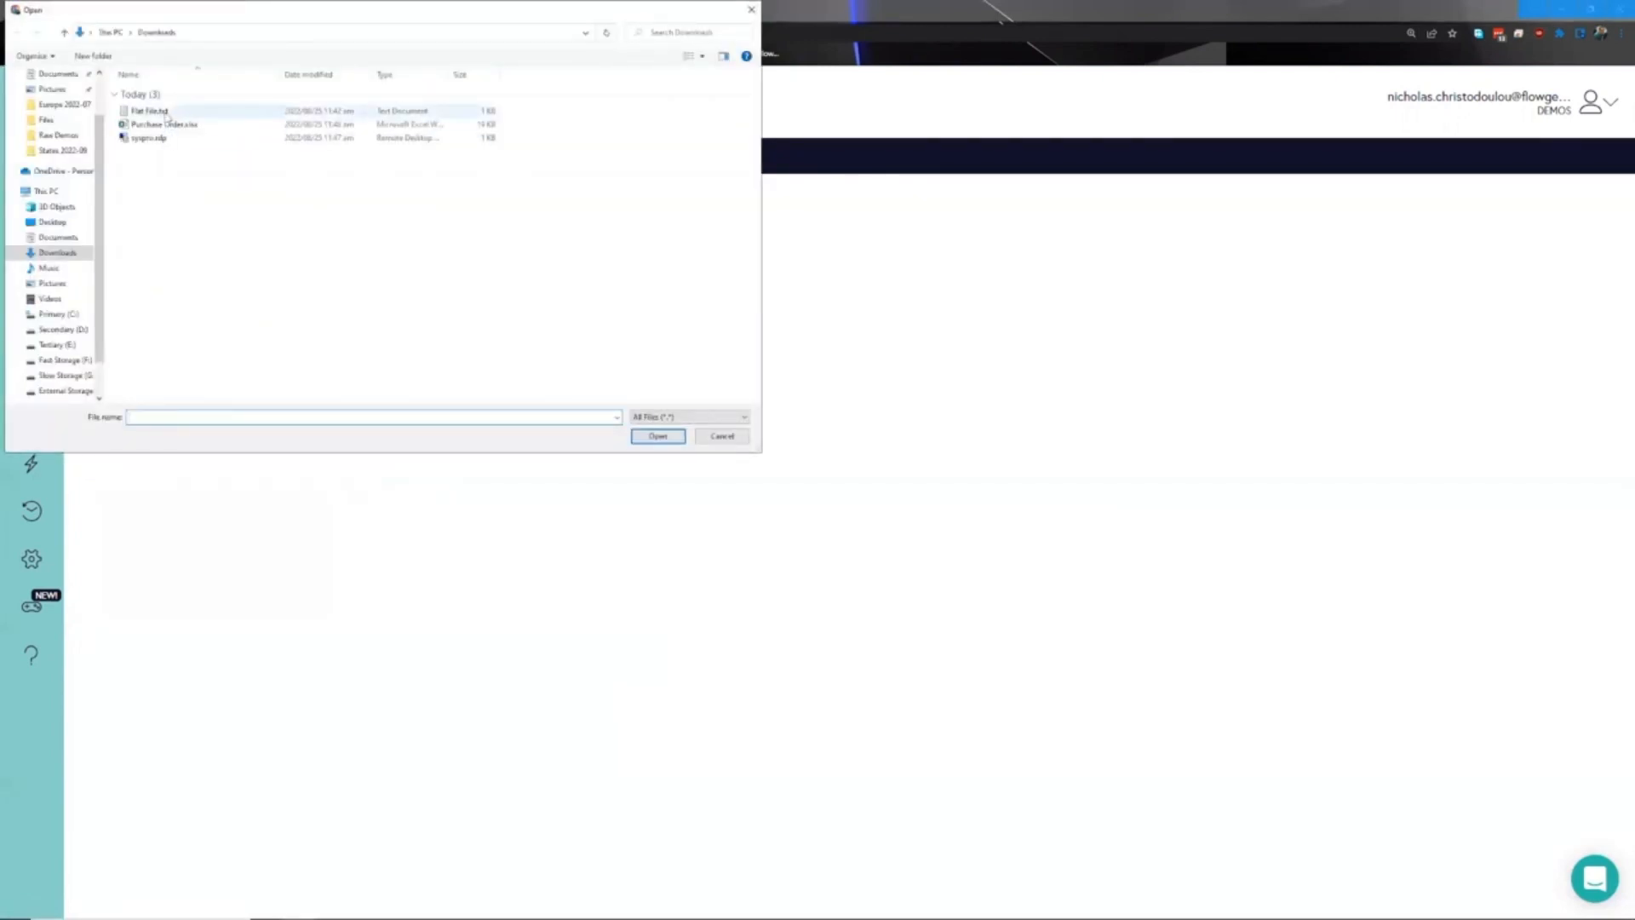
click(168, 112)
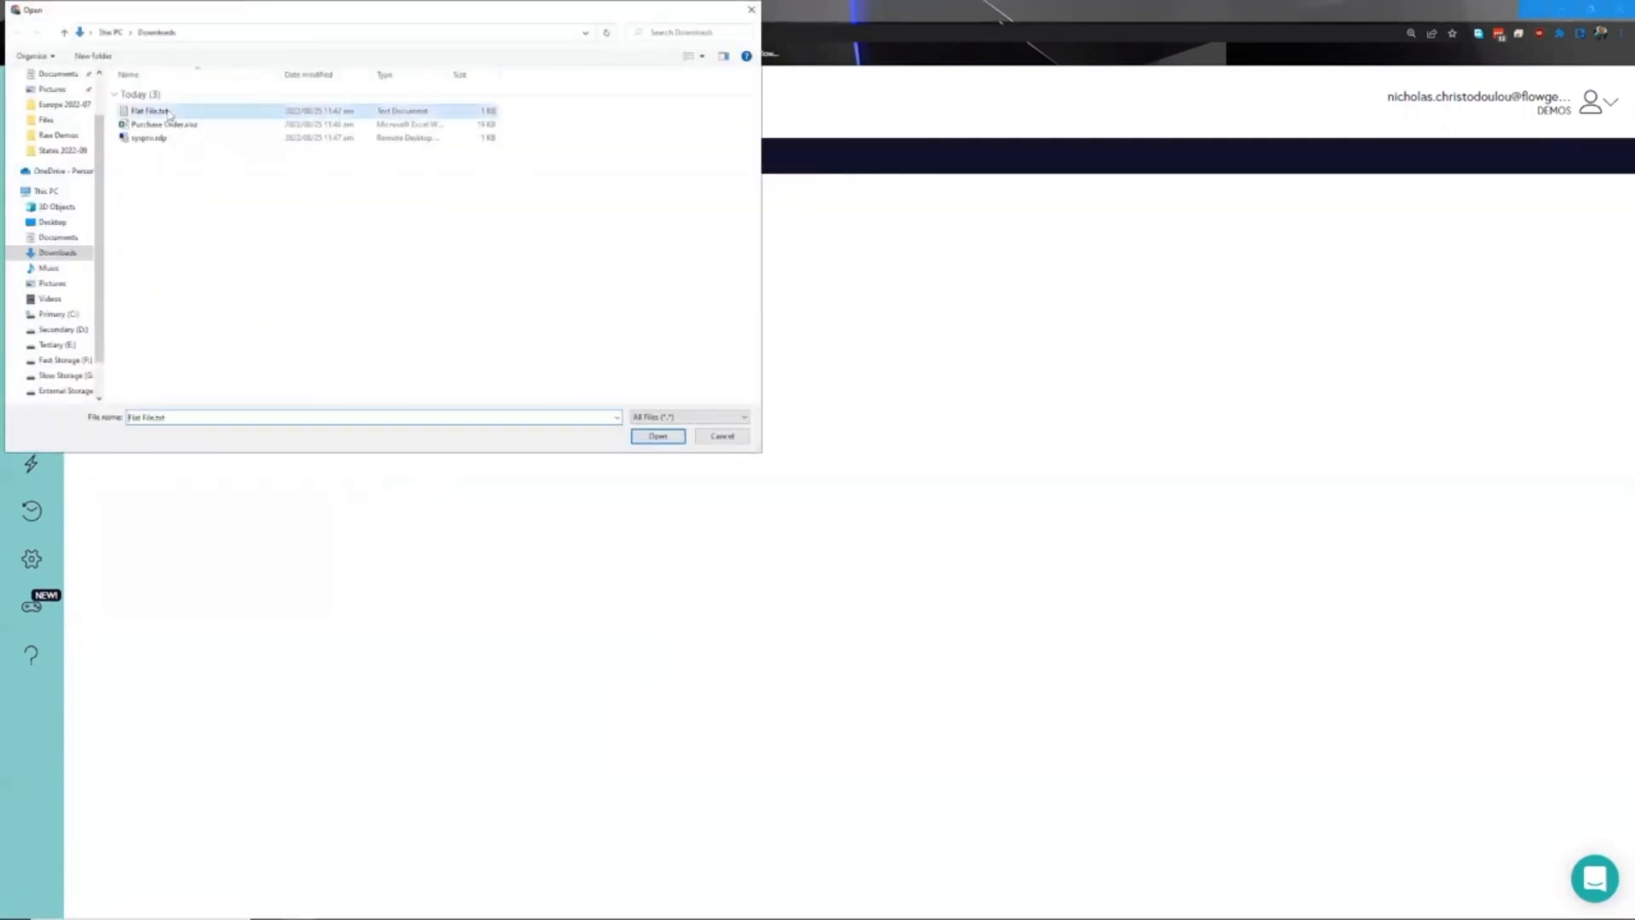
click(168, 111)
double_click(228, 116)
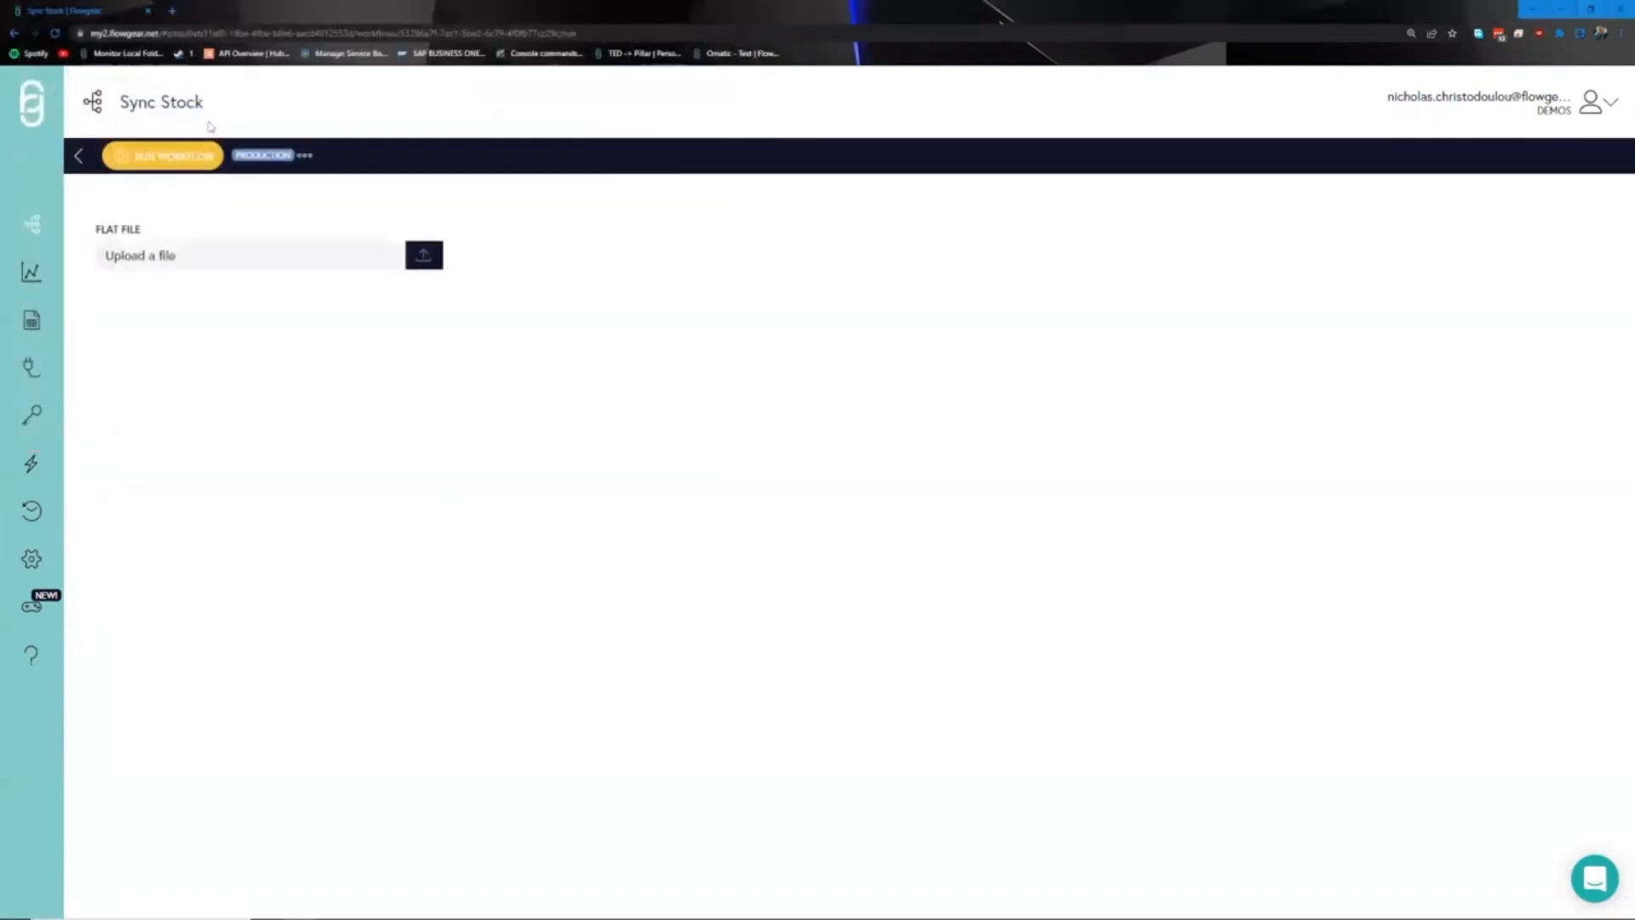
click(172, 158)
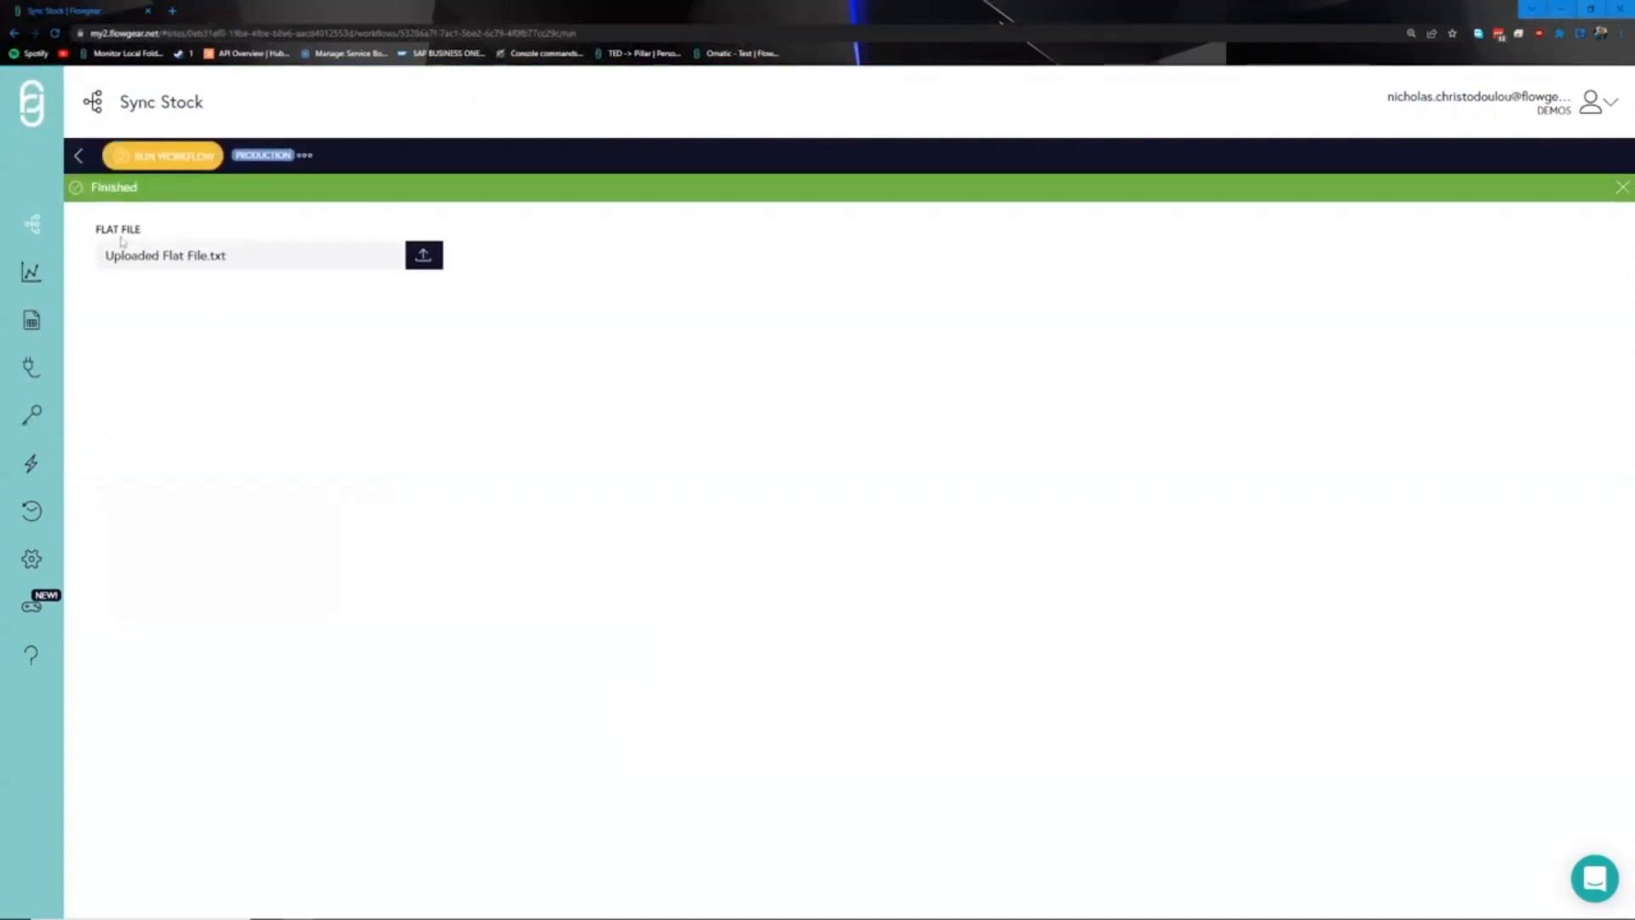
click(78, 157)
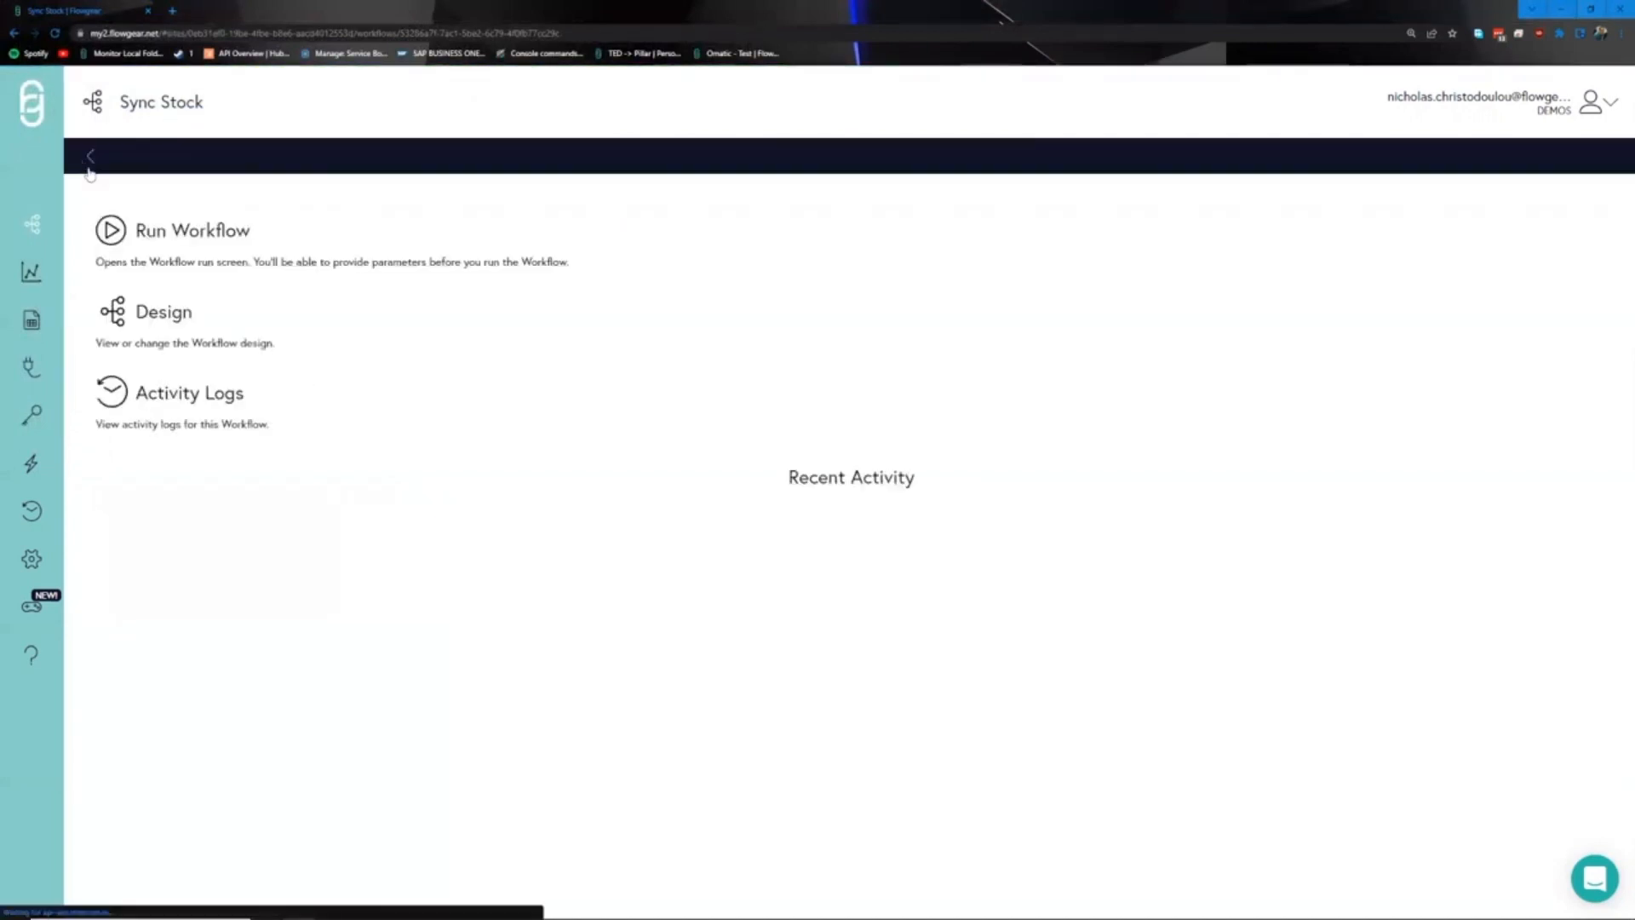
click(230, 337)
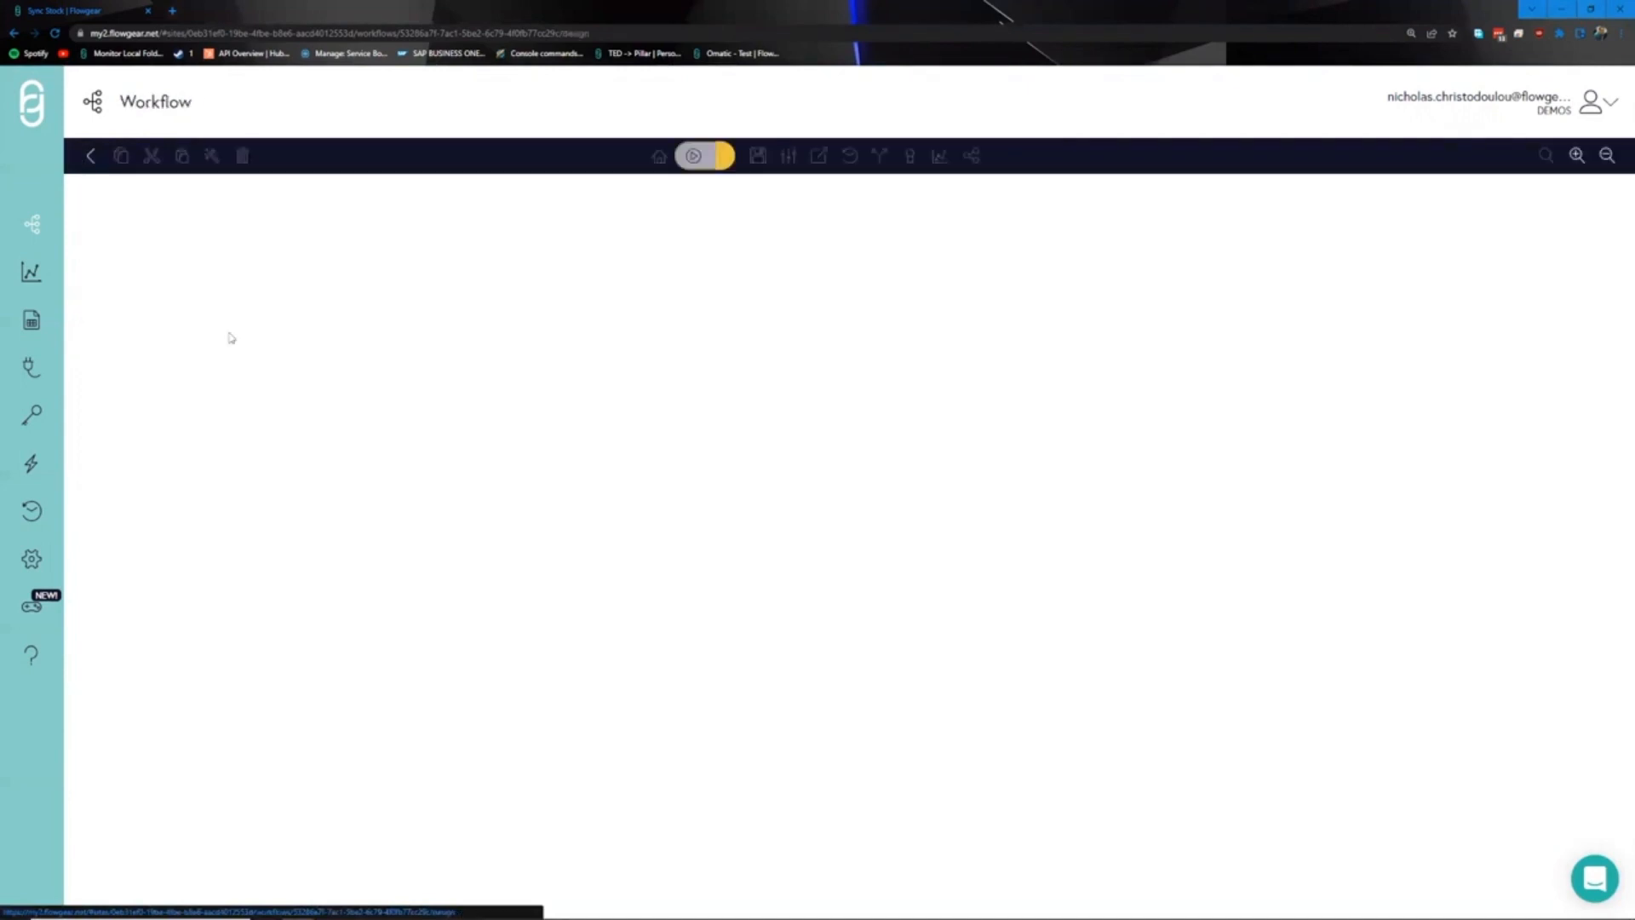
- Load the Flat File node's recent logs and view its XmlDocument output of three inventory items
drag(422, 360, 595, 237)
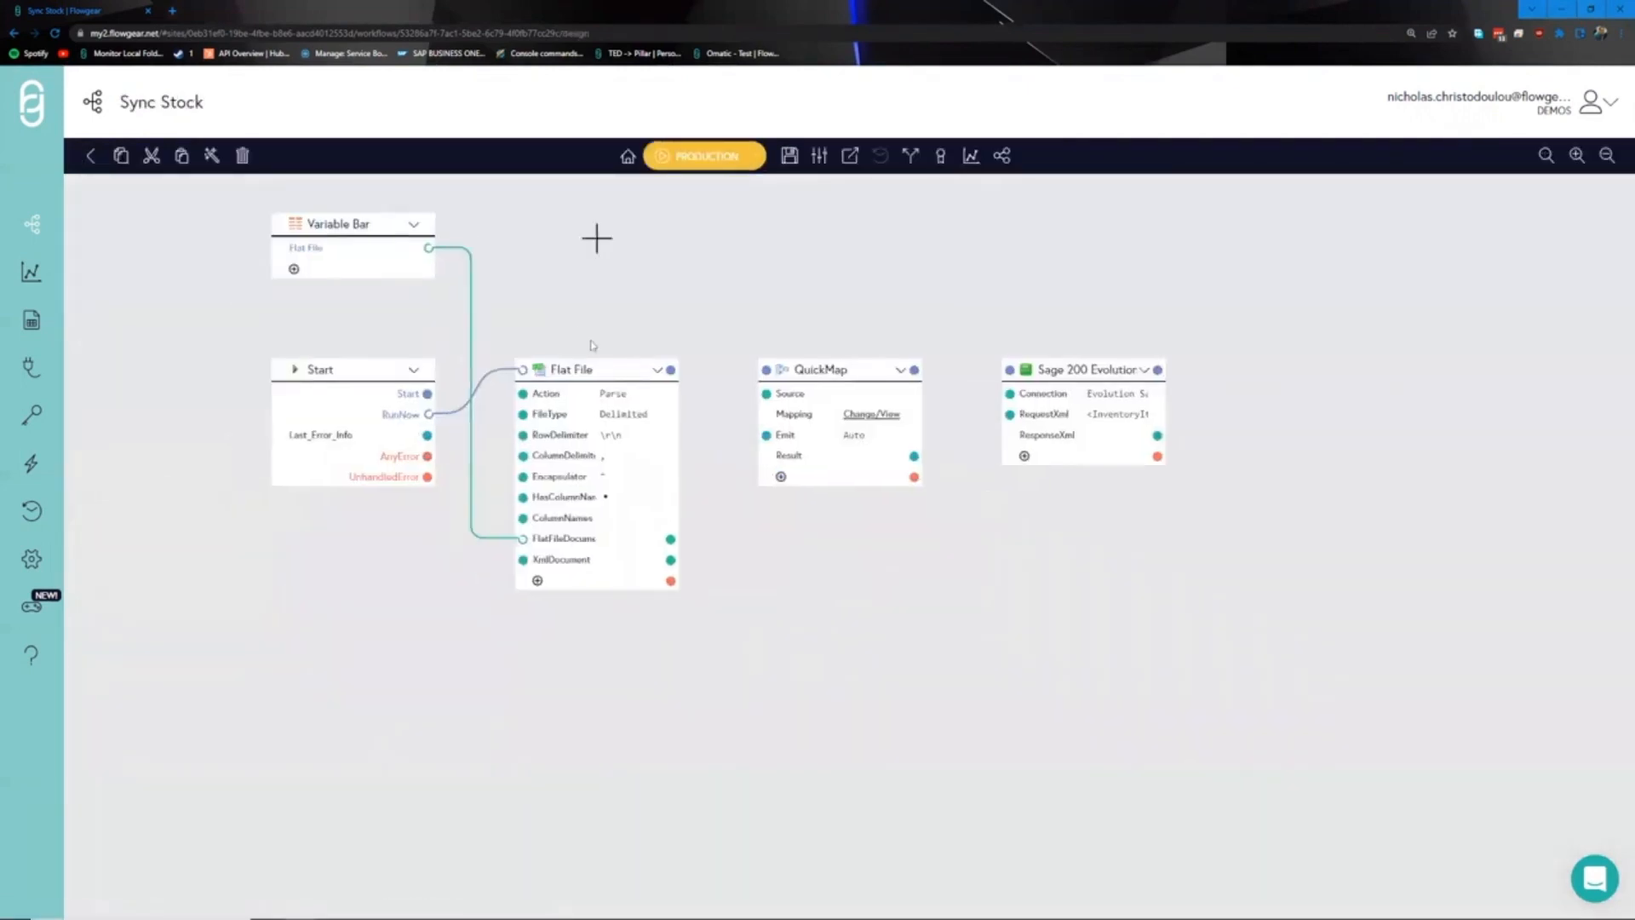
click(657, 370)
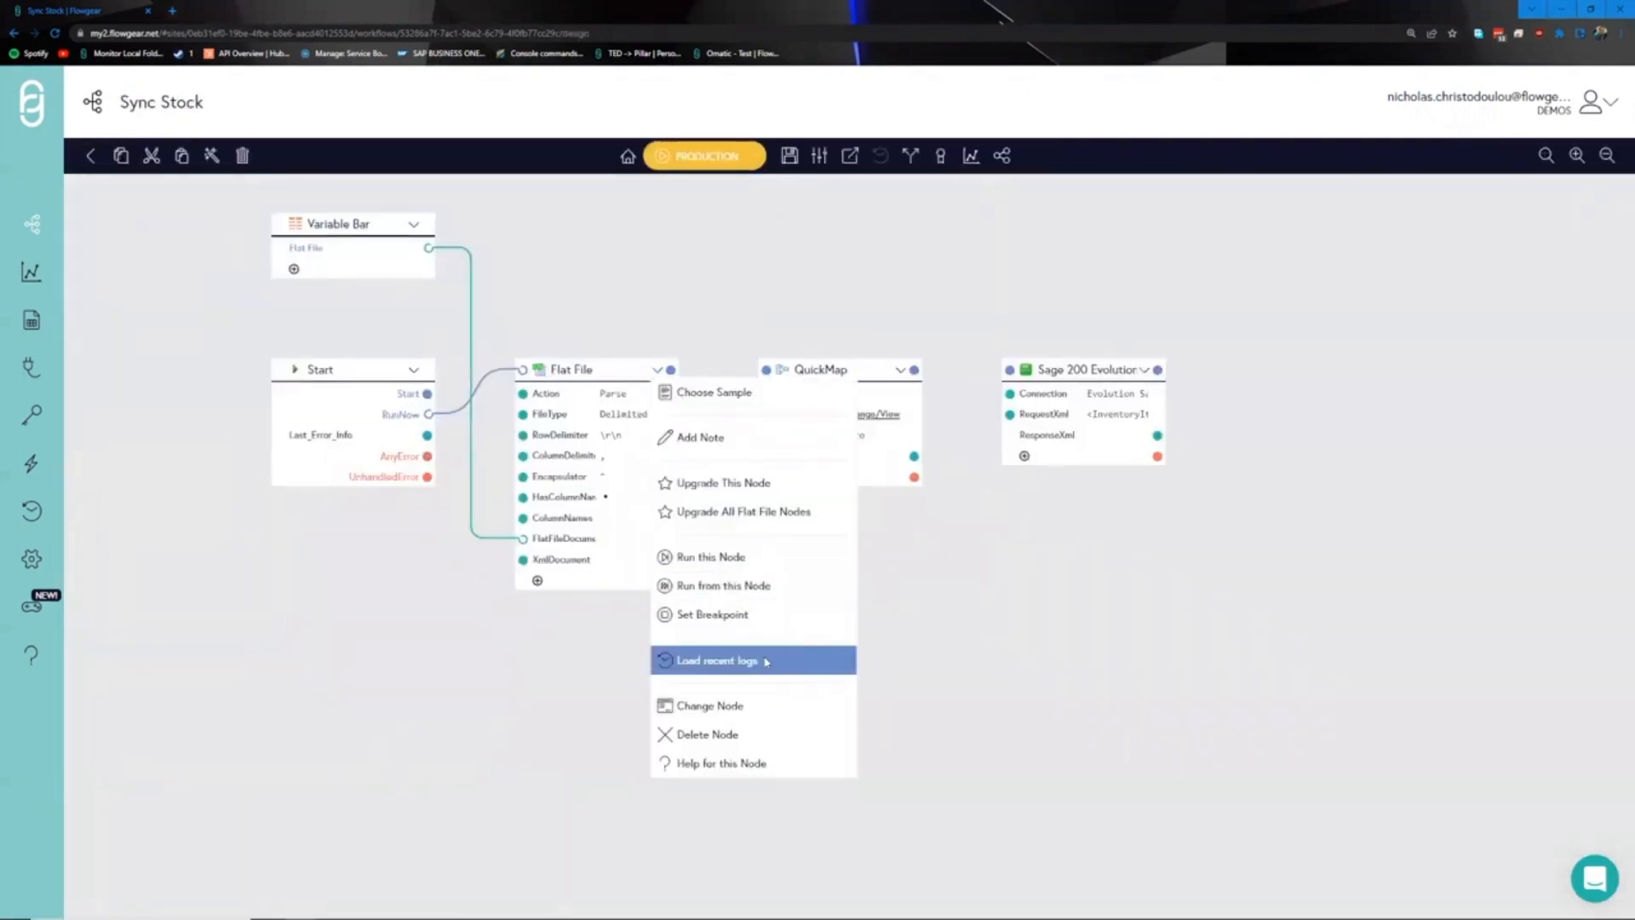
click(766, 661)
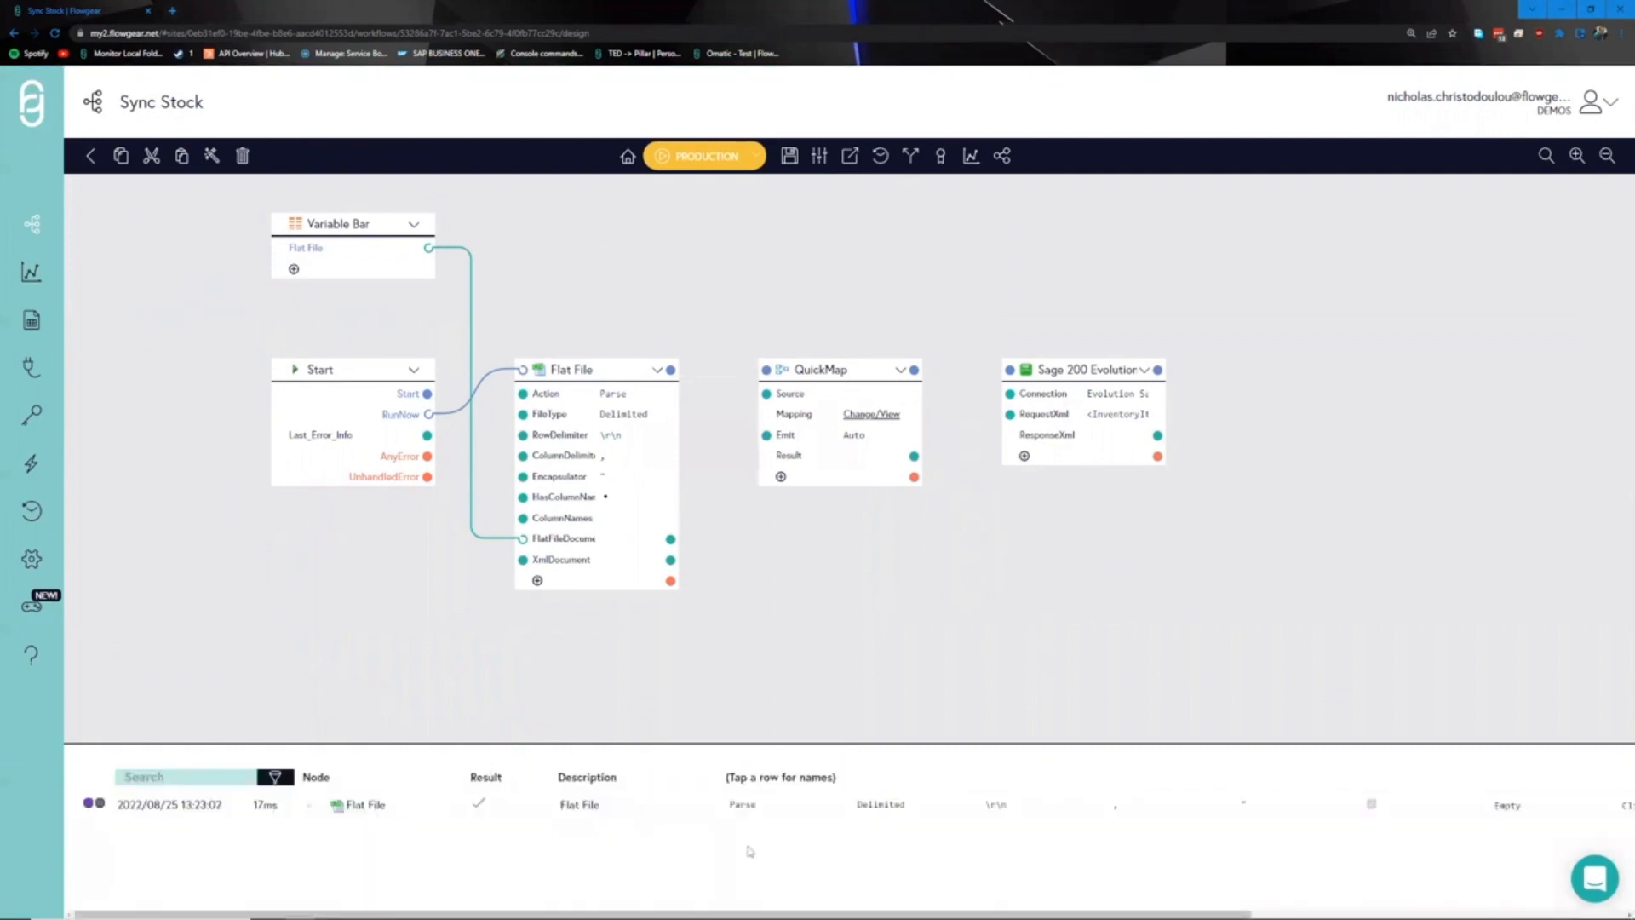
drag(1193, 906, 1586, 904)
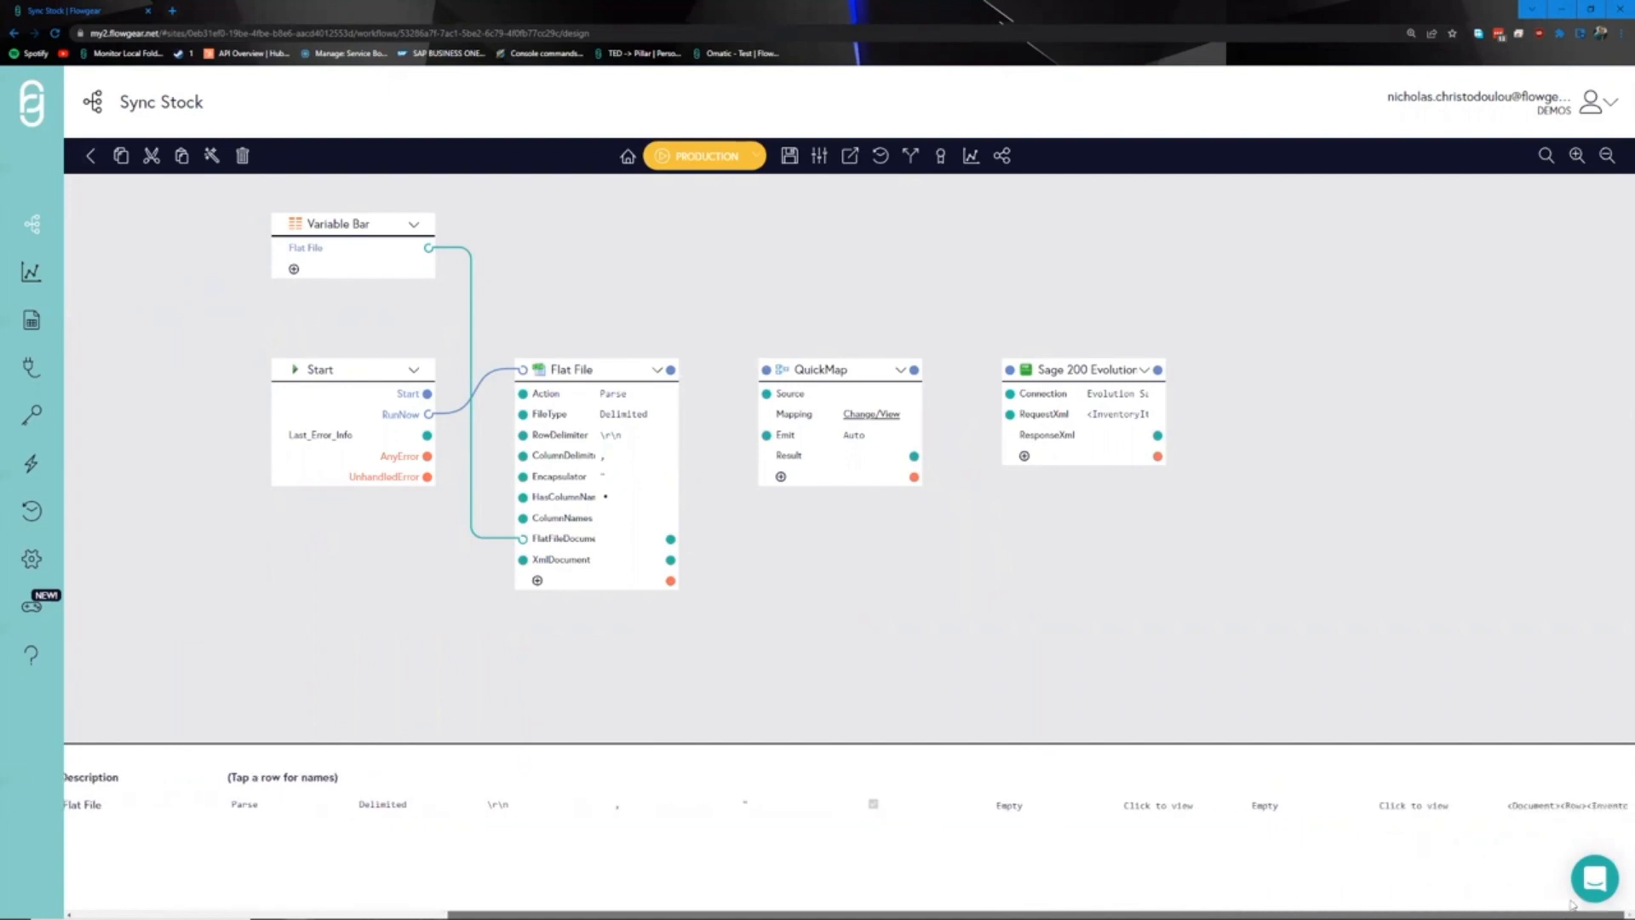
click(1578, 809)
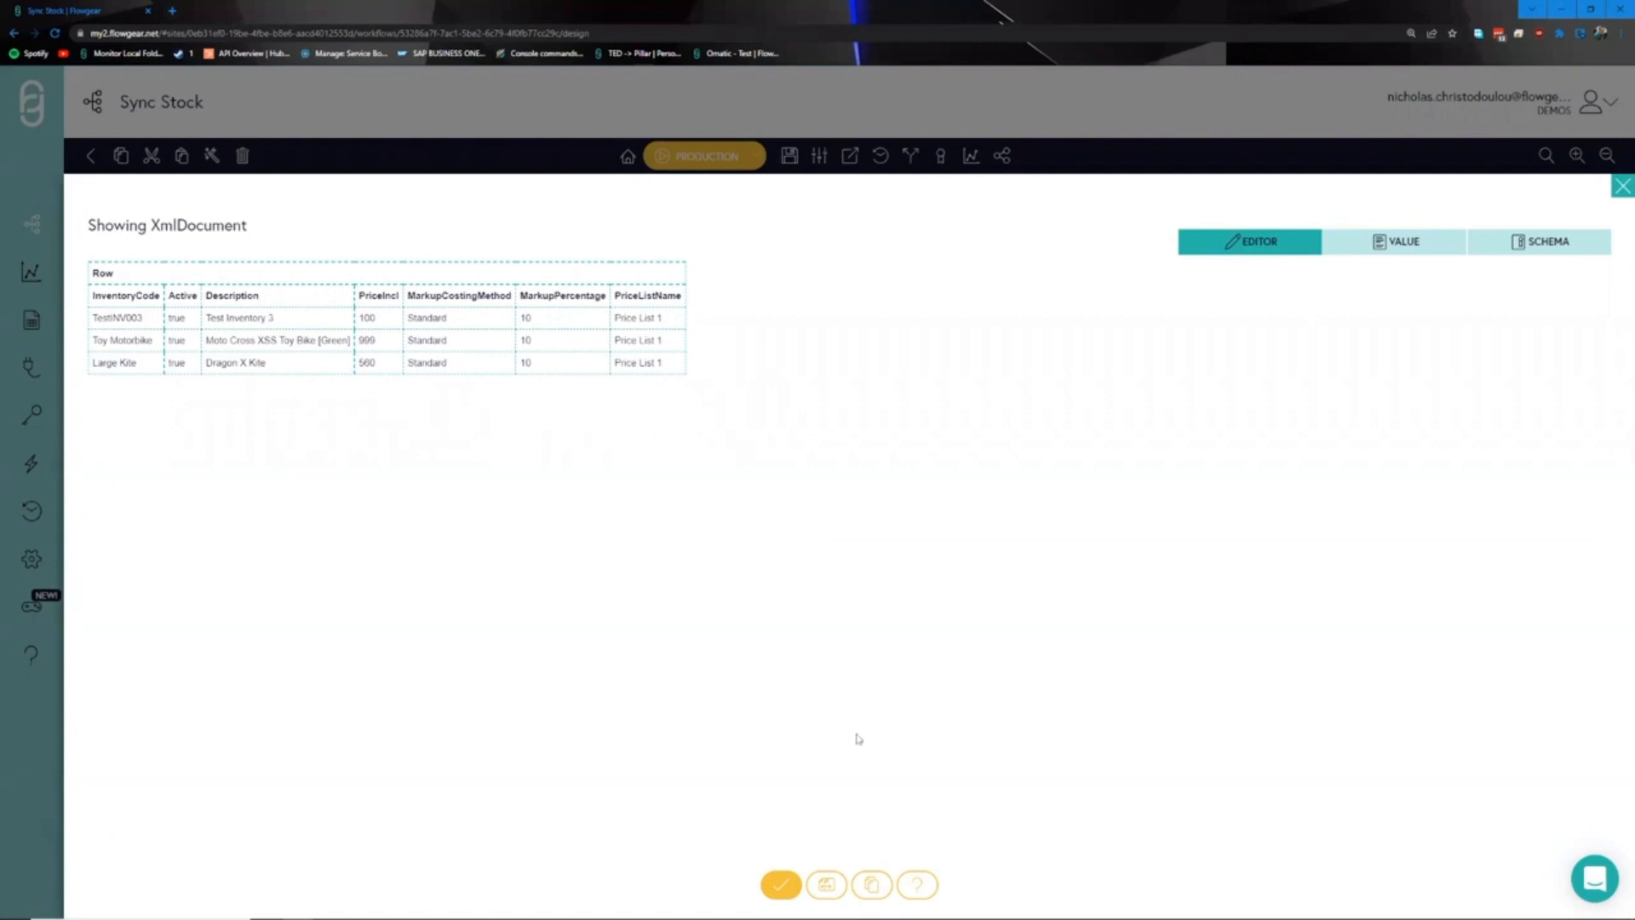
click(825, 886)
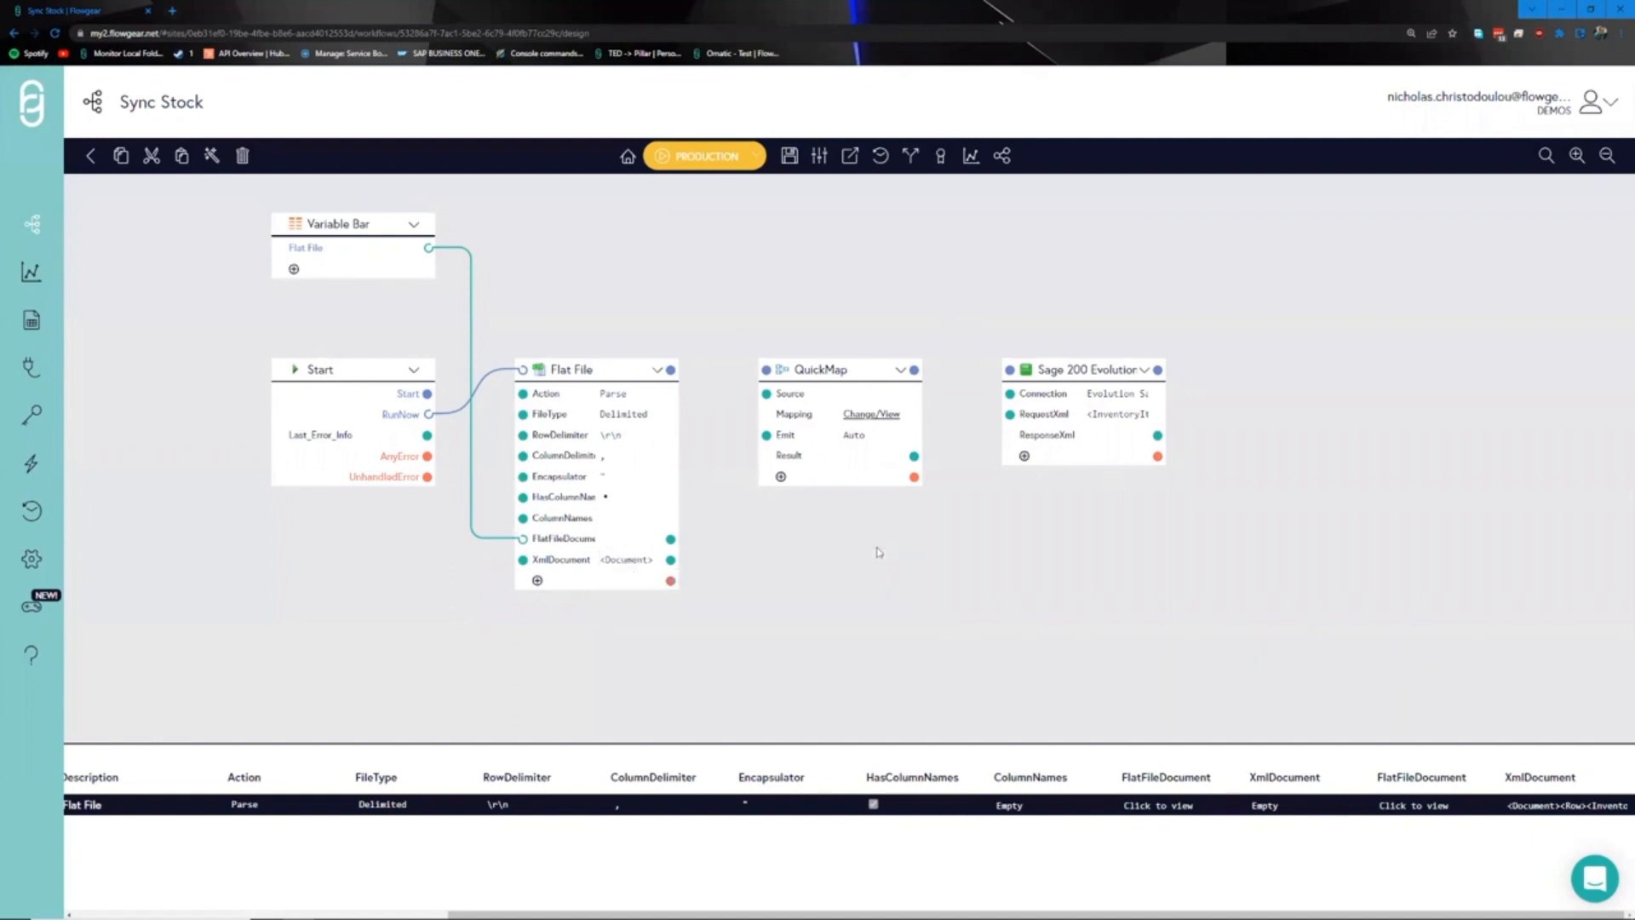
- Connect Flat File's XmlDocument to QuickMap's Source and QuickMap's Result to Sage's RequestXml
drag(865, 566, 627, 630)
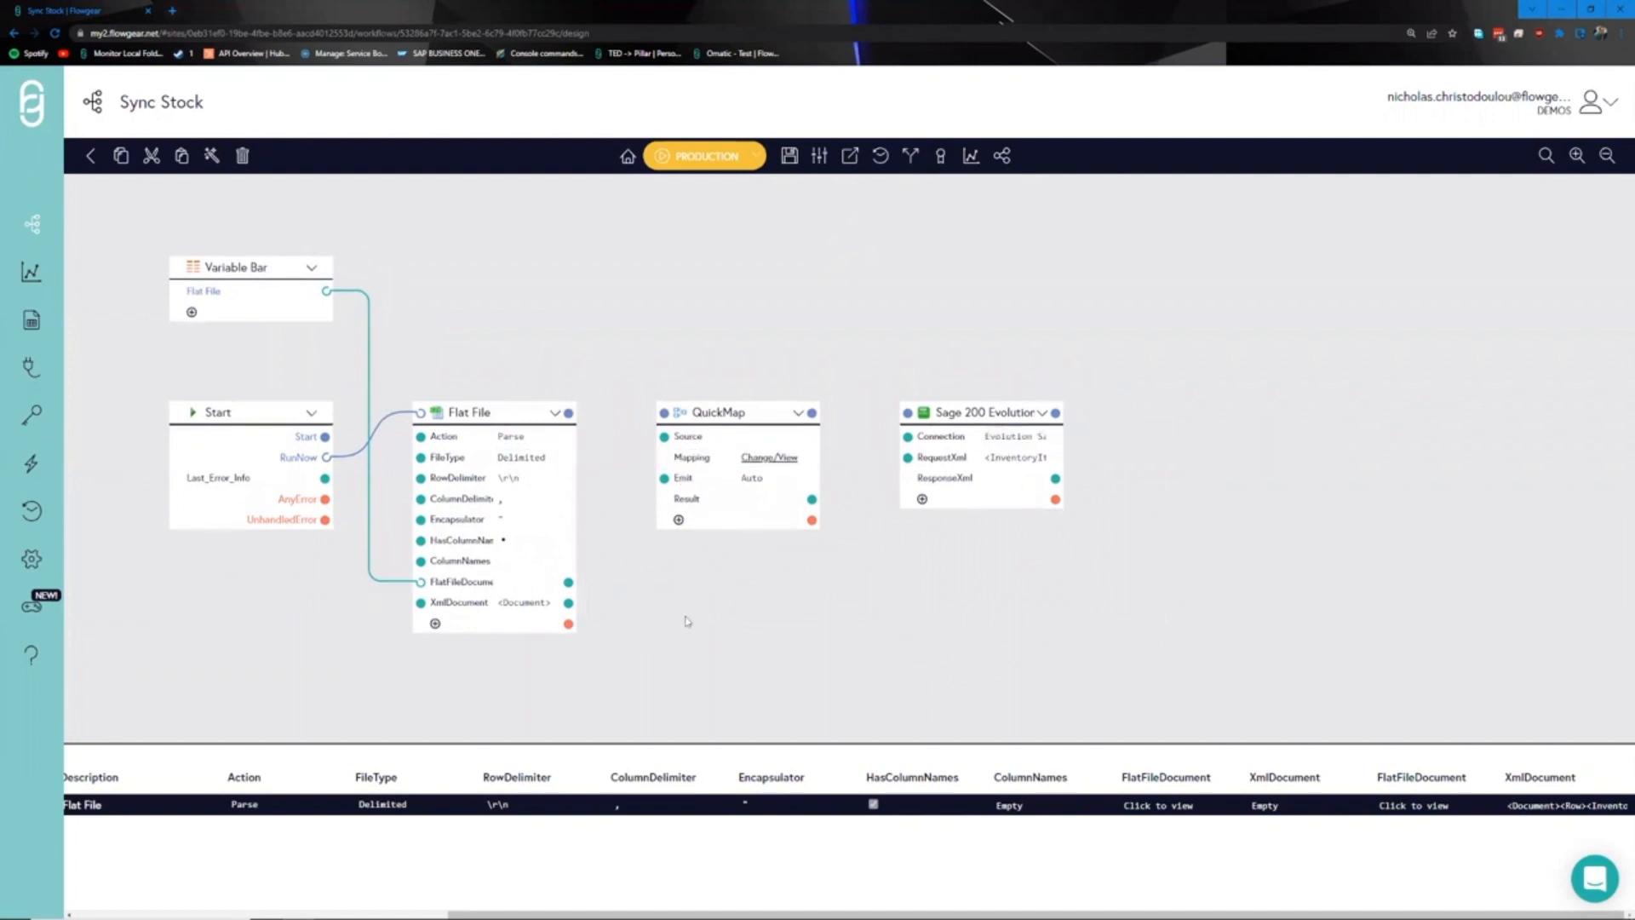
drag(568, 605, 664, 436)
drag(812, 499, 907, 458)
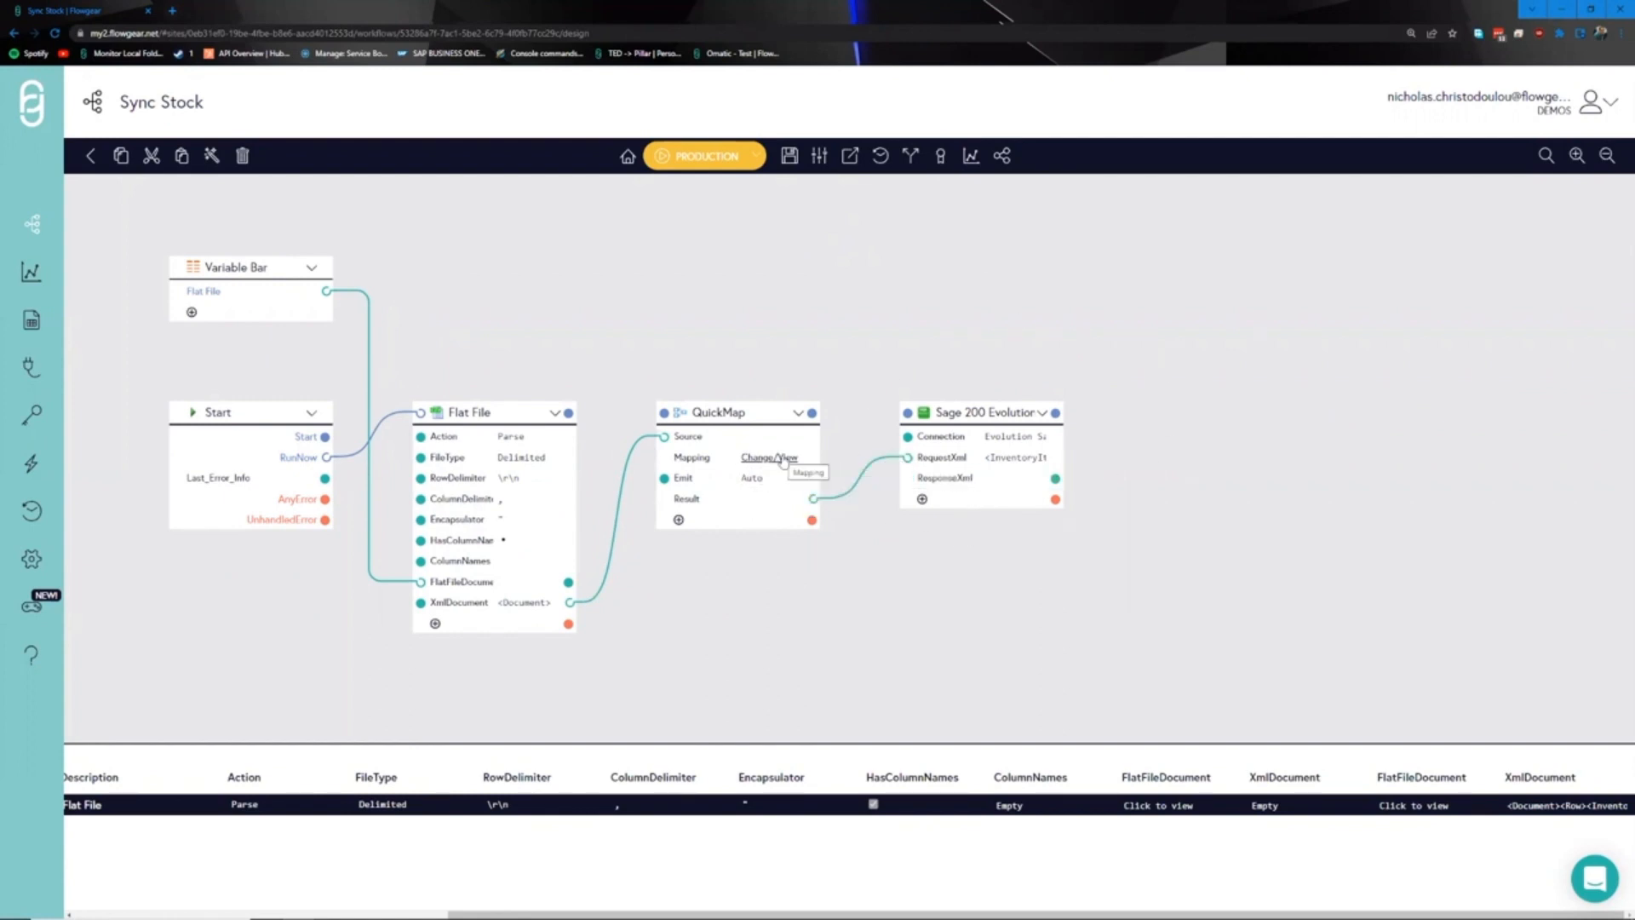
click(784, 459)
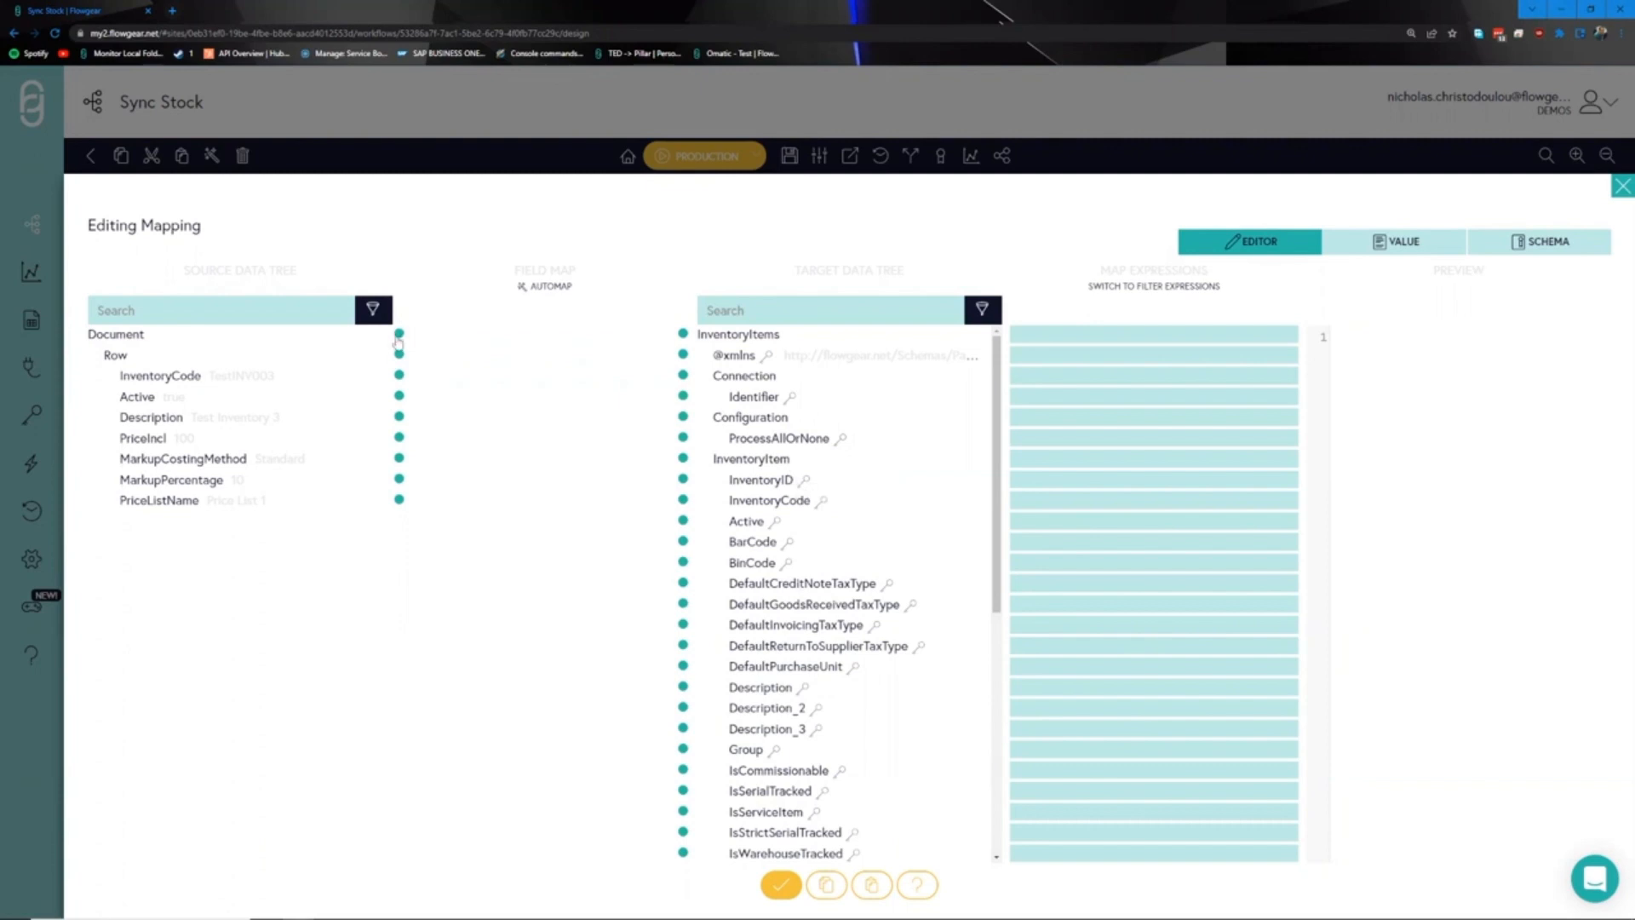
- Map Document to InventoryItems, Row to InventoryItem, Active and InventoryCode, then automap remaining fields
drag(398, 339, 683, 333)
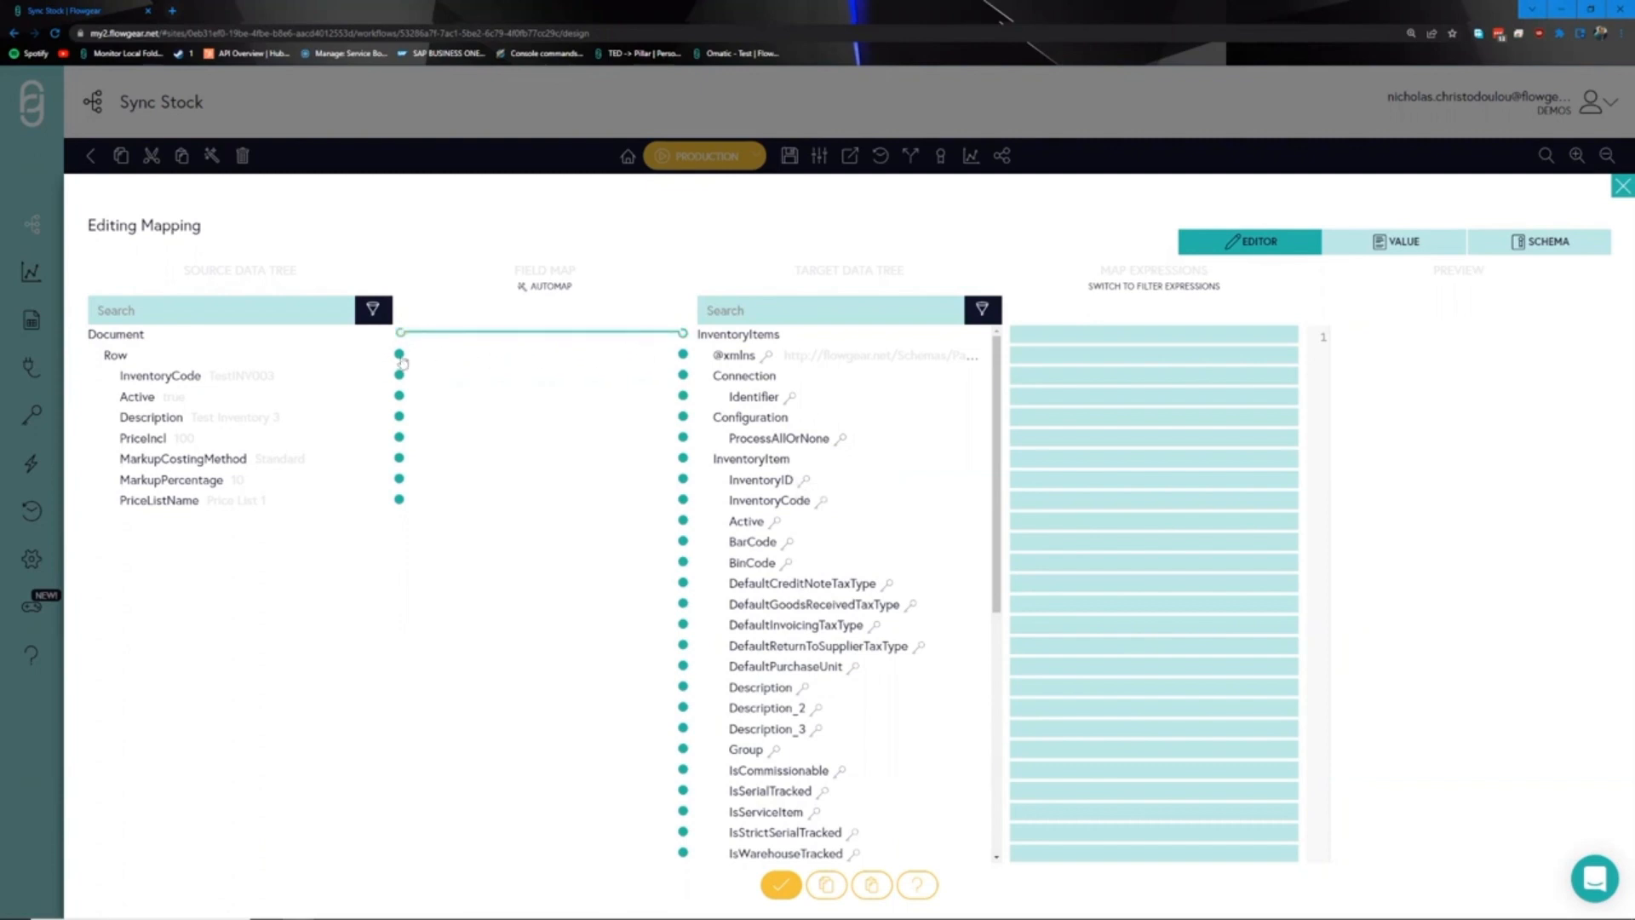
drag(400, 354, 680, 461)
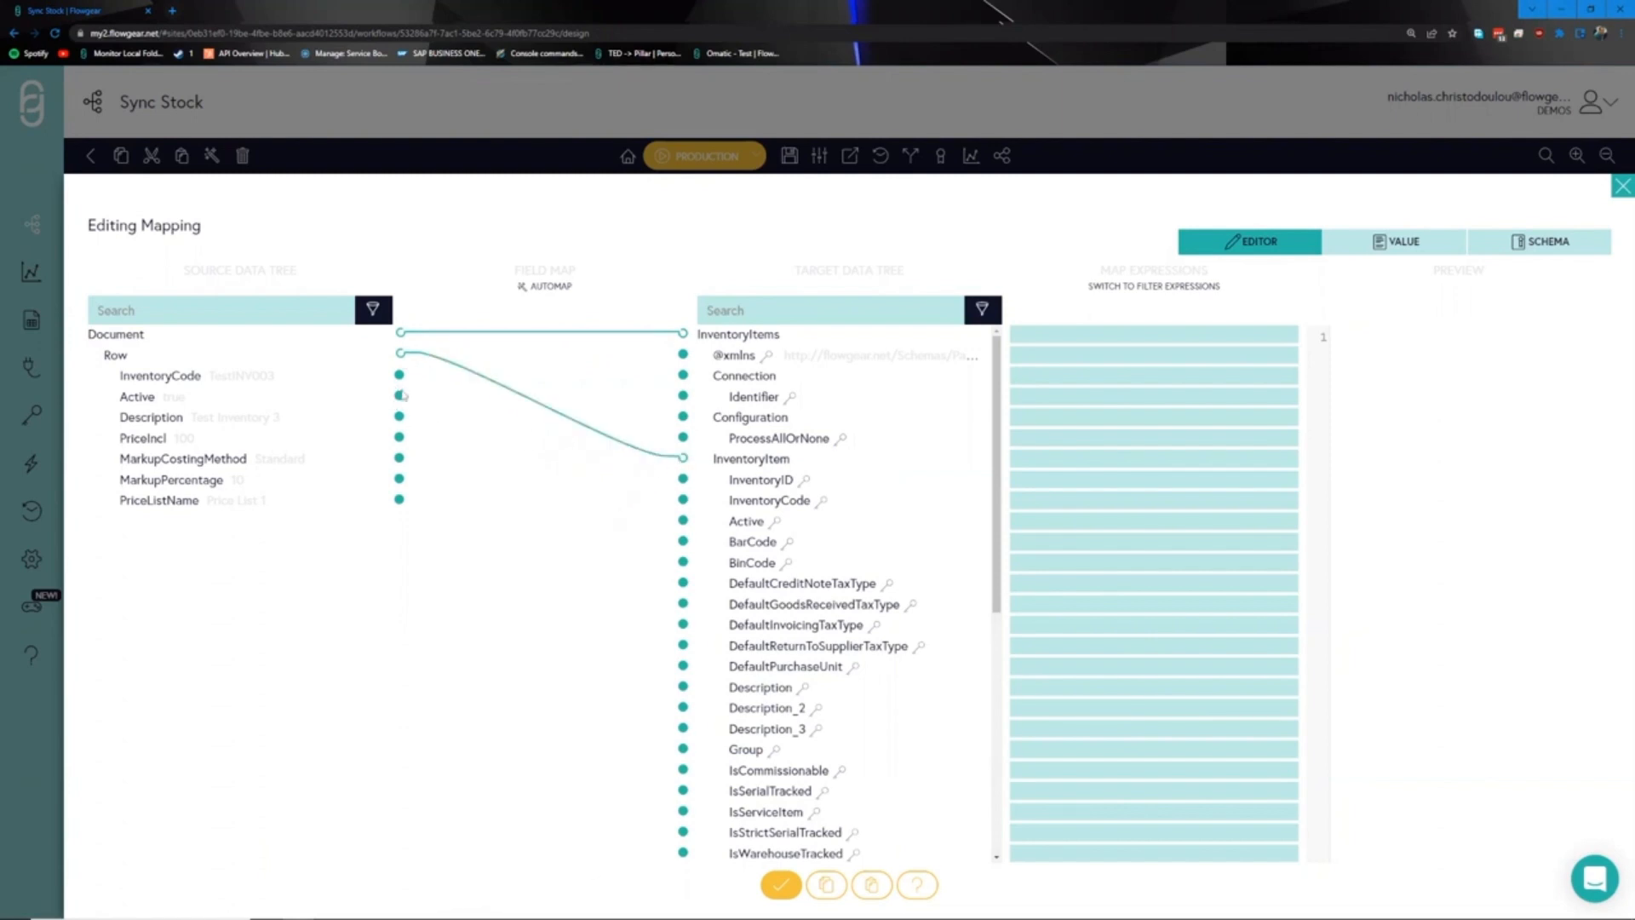
drag(399, 403, 683, 520)
drag(400, 382, 684, 500)
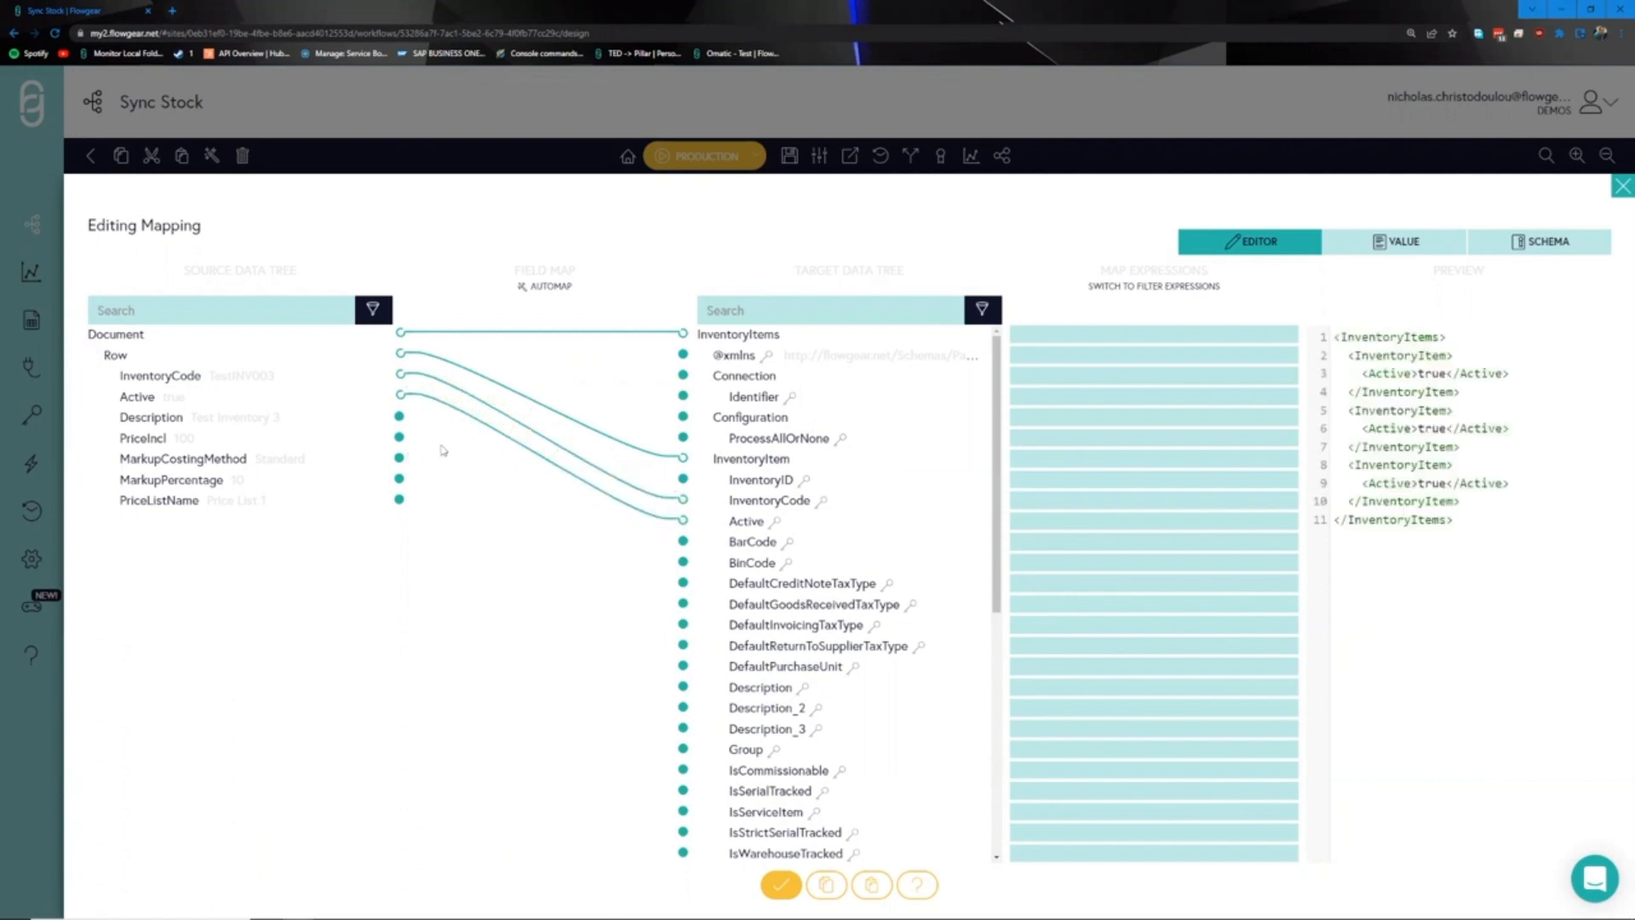
click(548, 288)
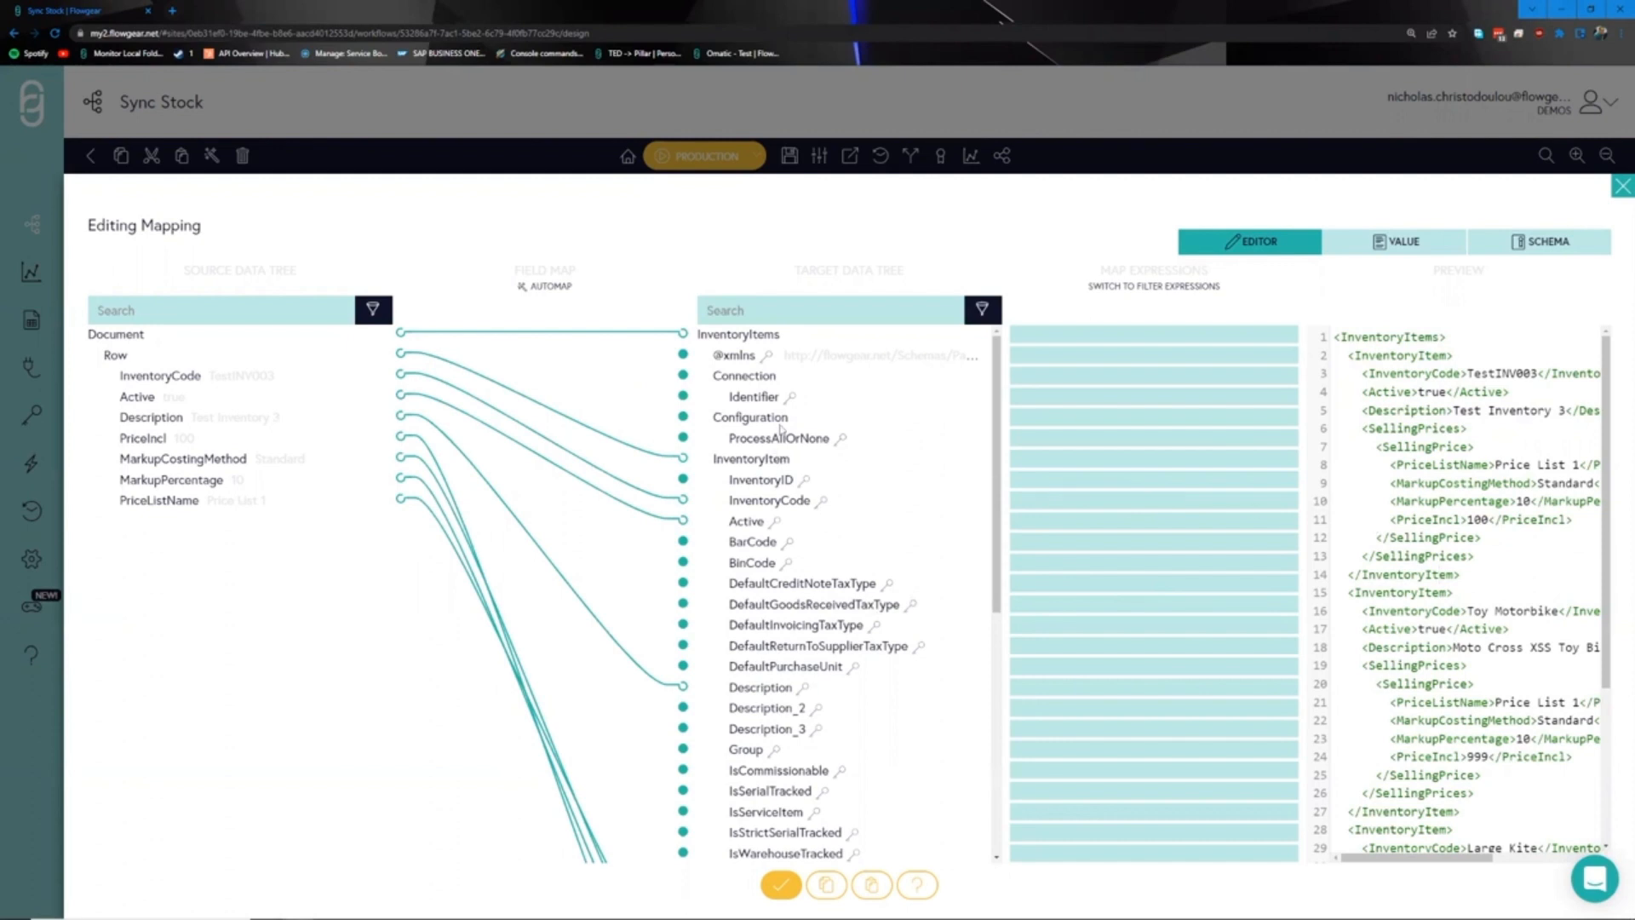
- Set ProcessAllOrNone to "true" and save the QuickMap mapping
click(1043, 439)
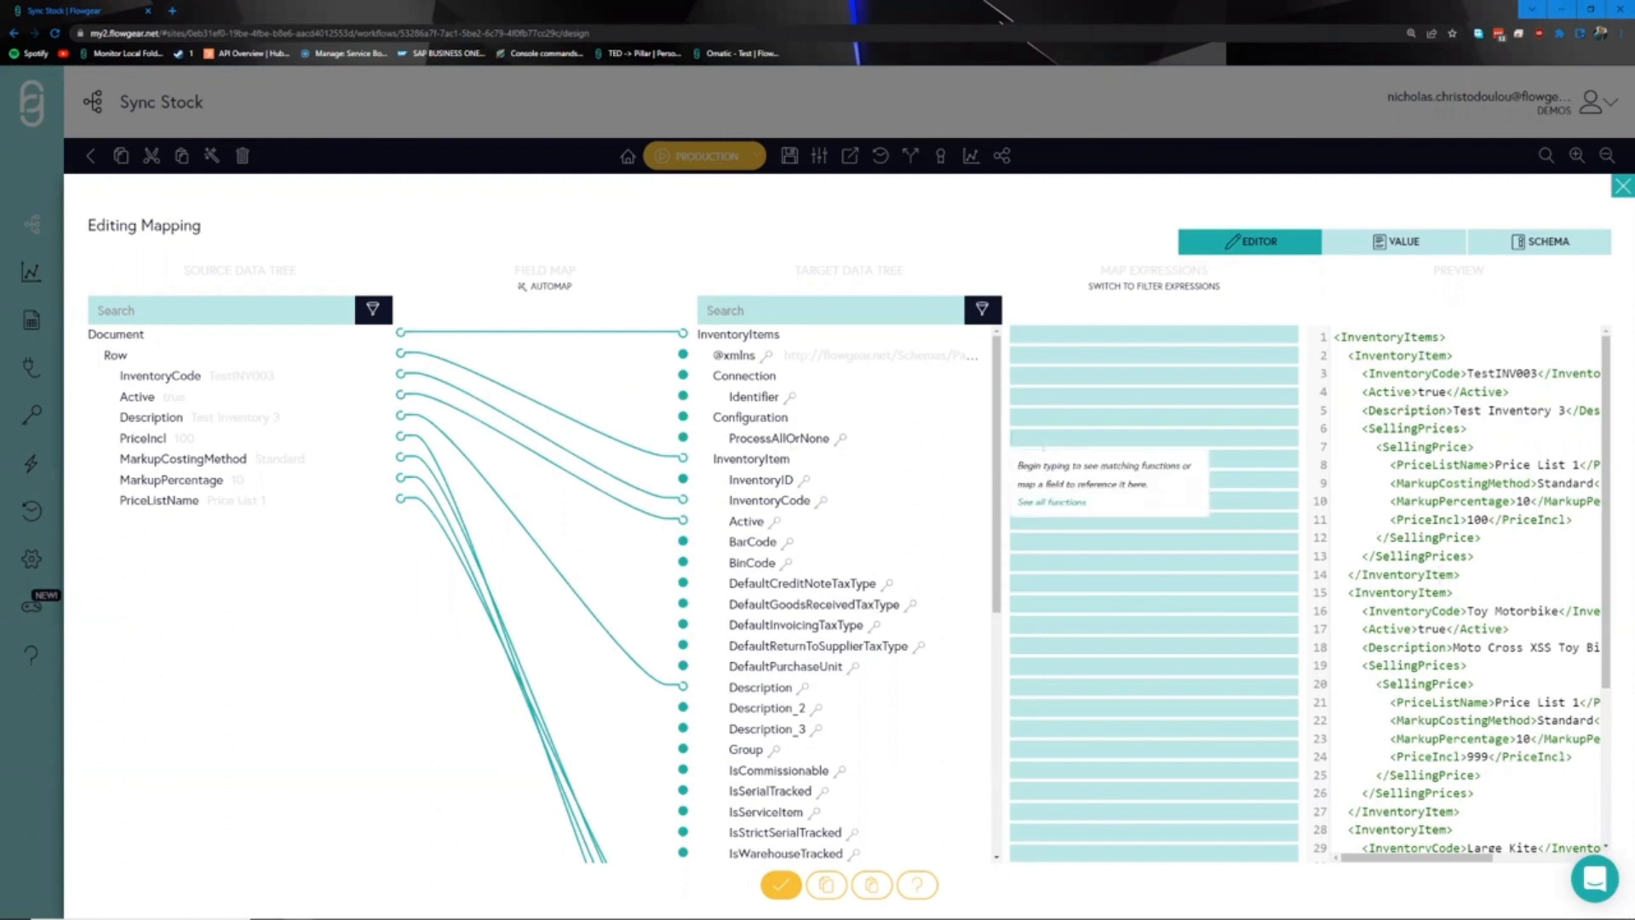
text("true)
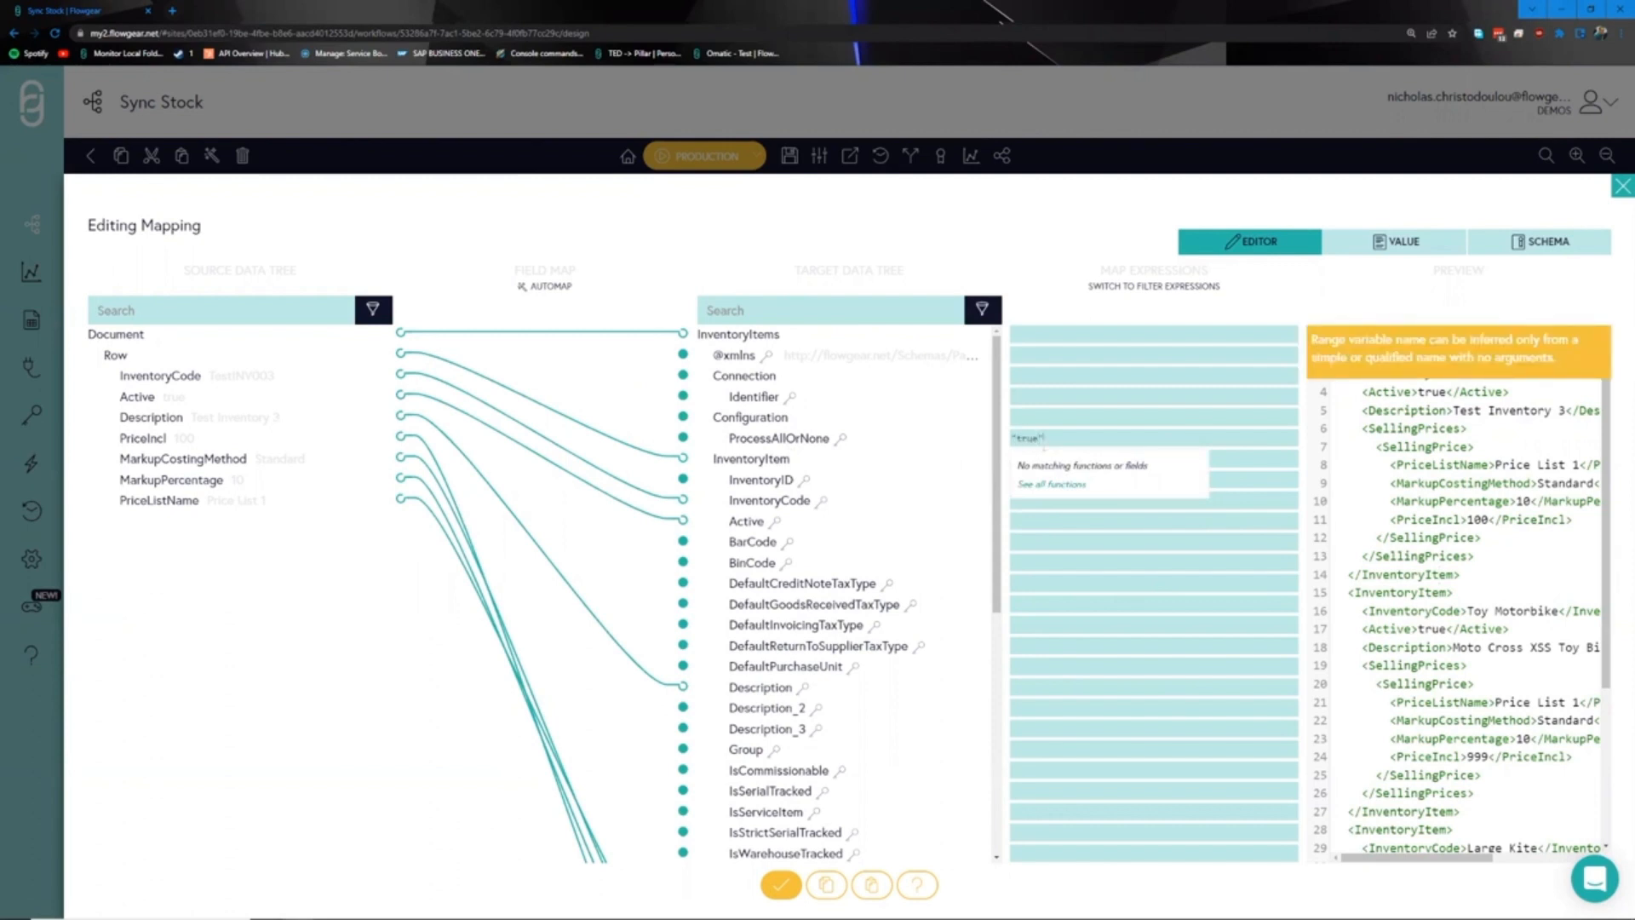
click(1052, 556)
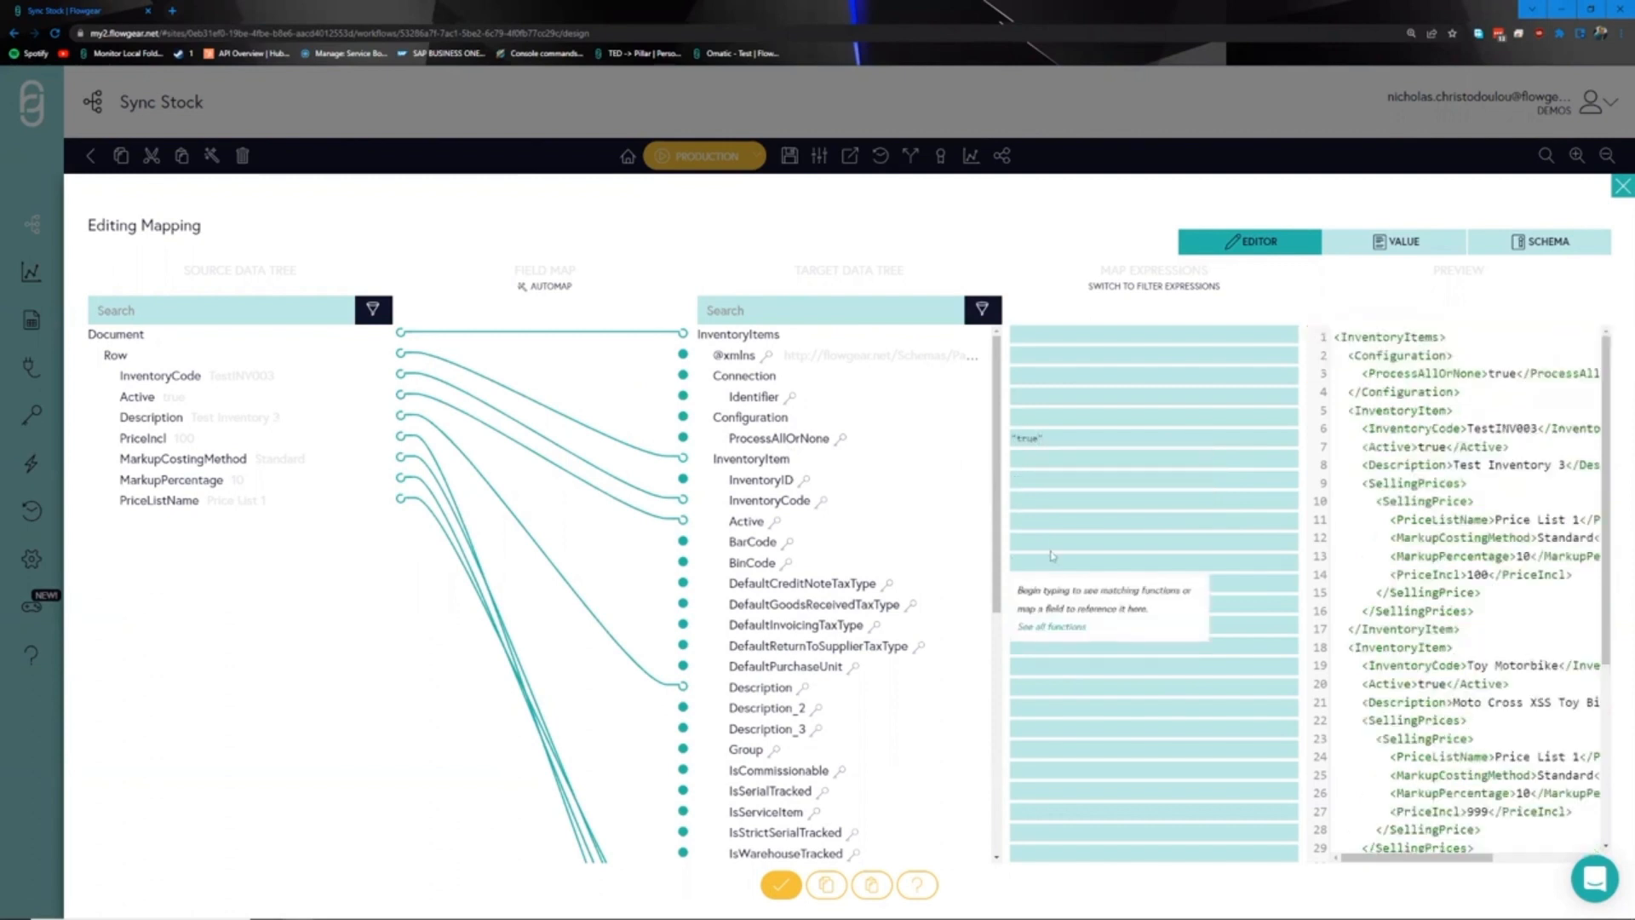
drag(784, 356, 937, 368)
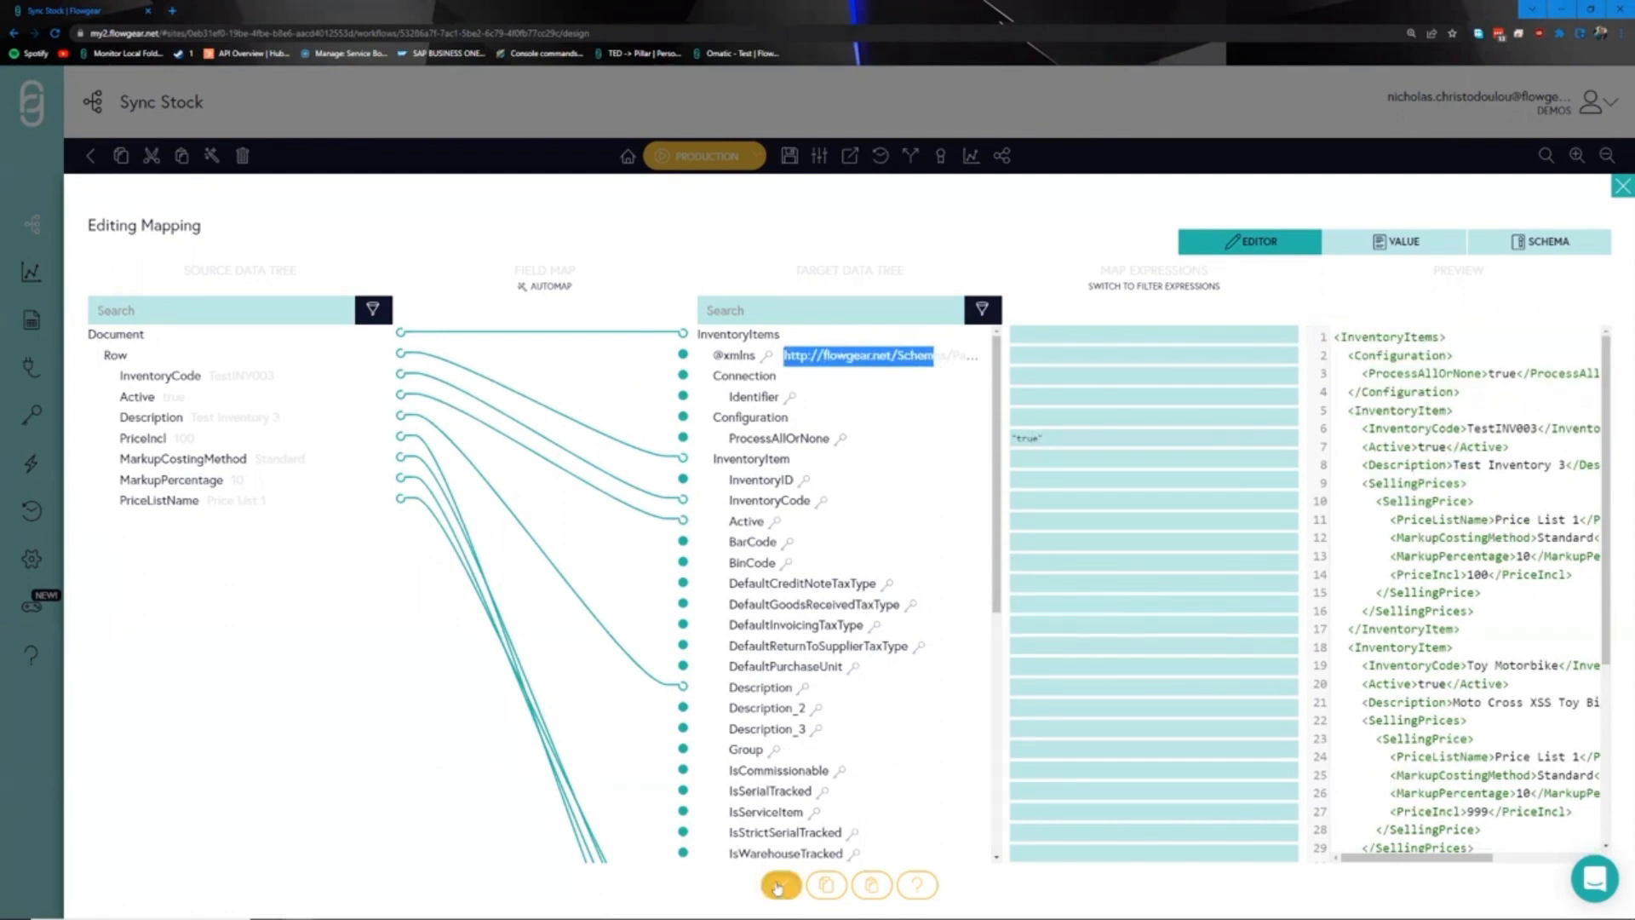
click(781, 884)
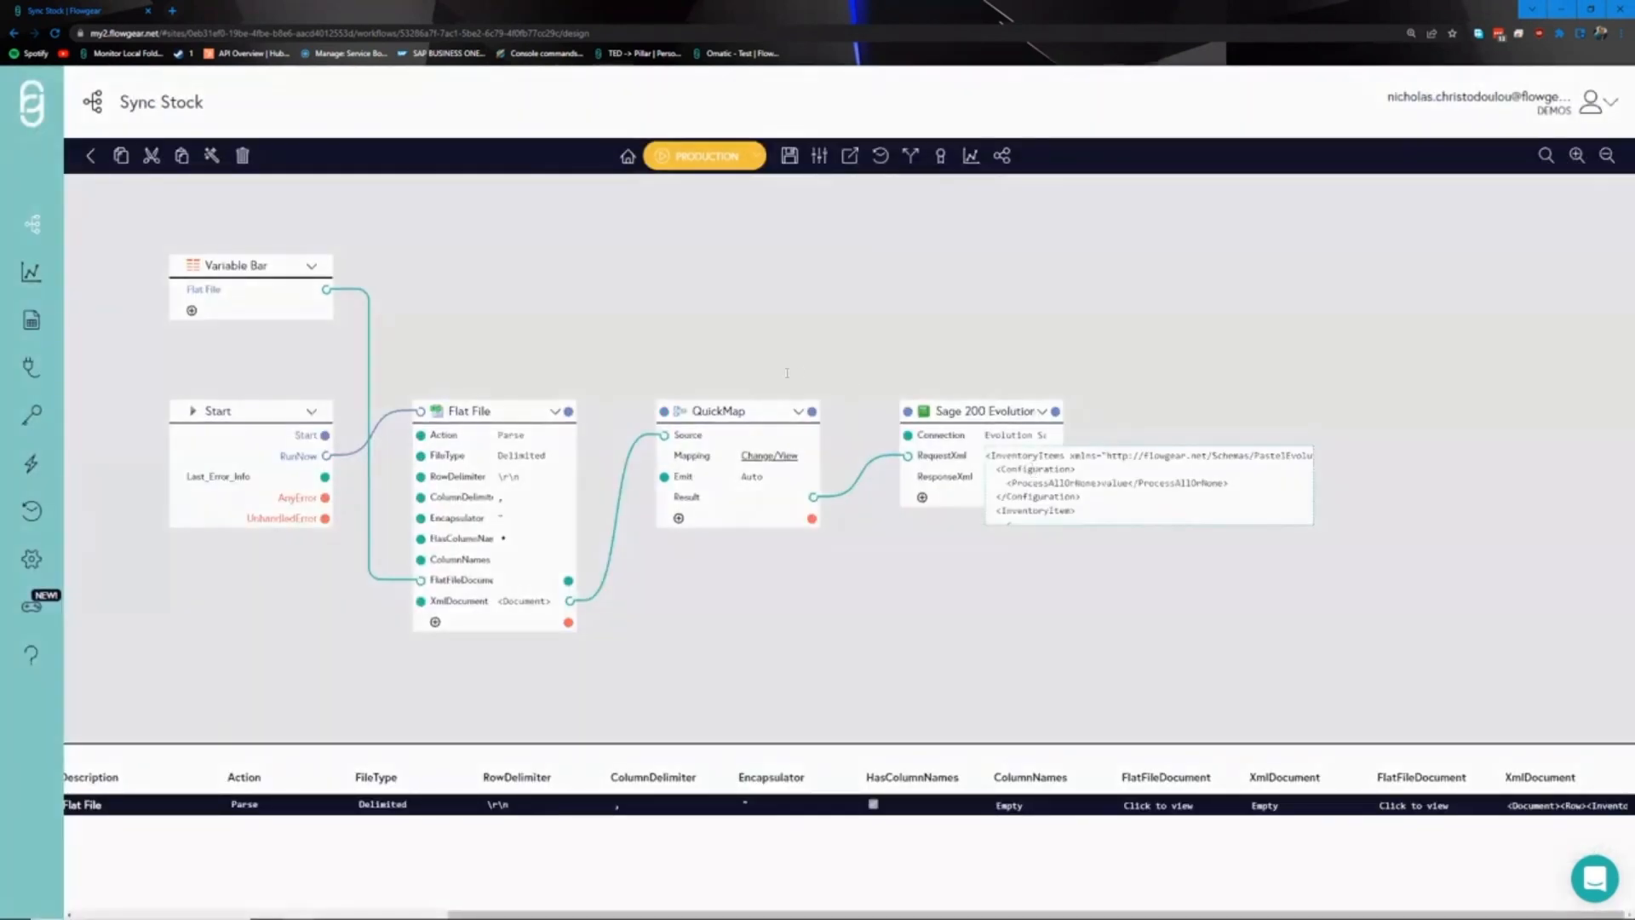
click(1016, 457)
drag(718, 272, 273, 273)
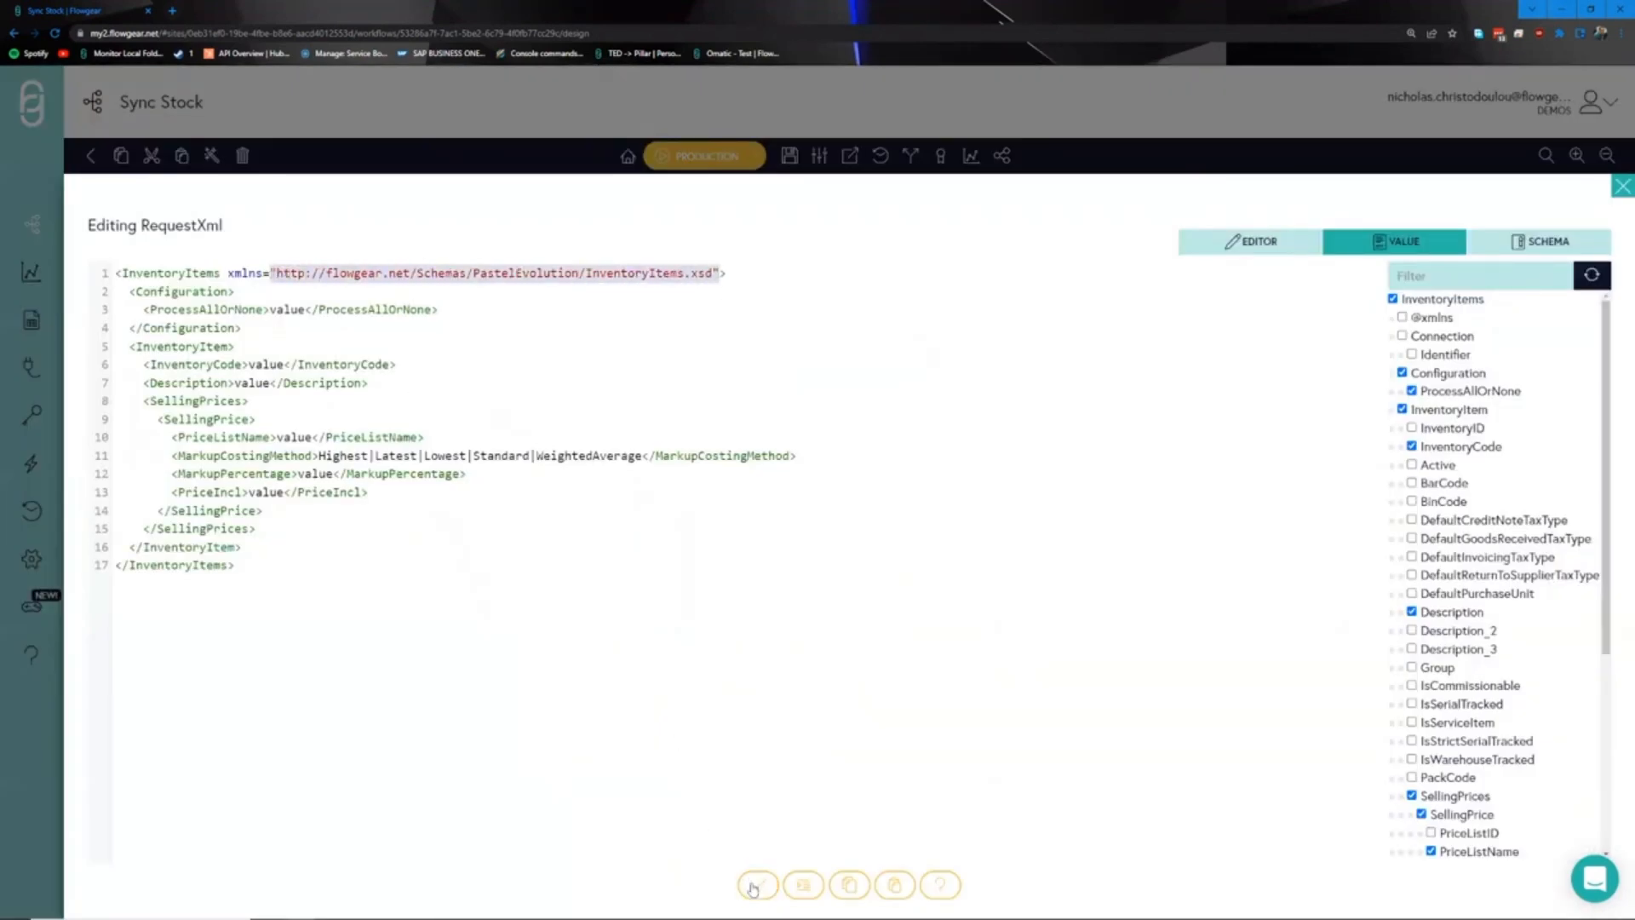
key(Escape)
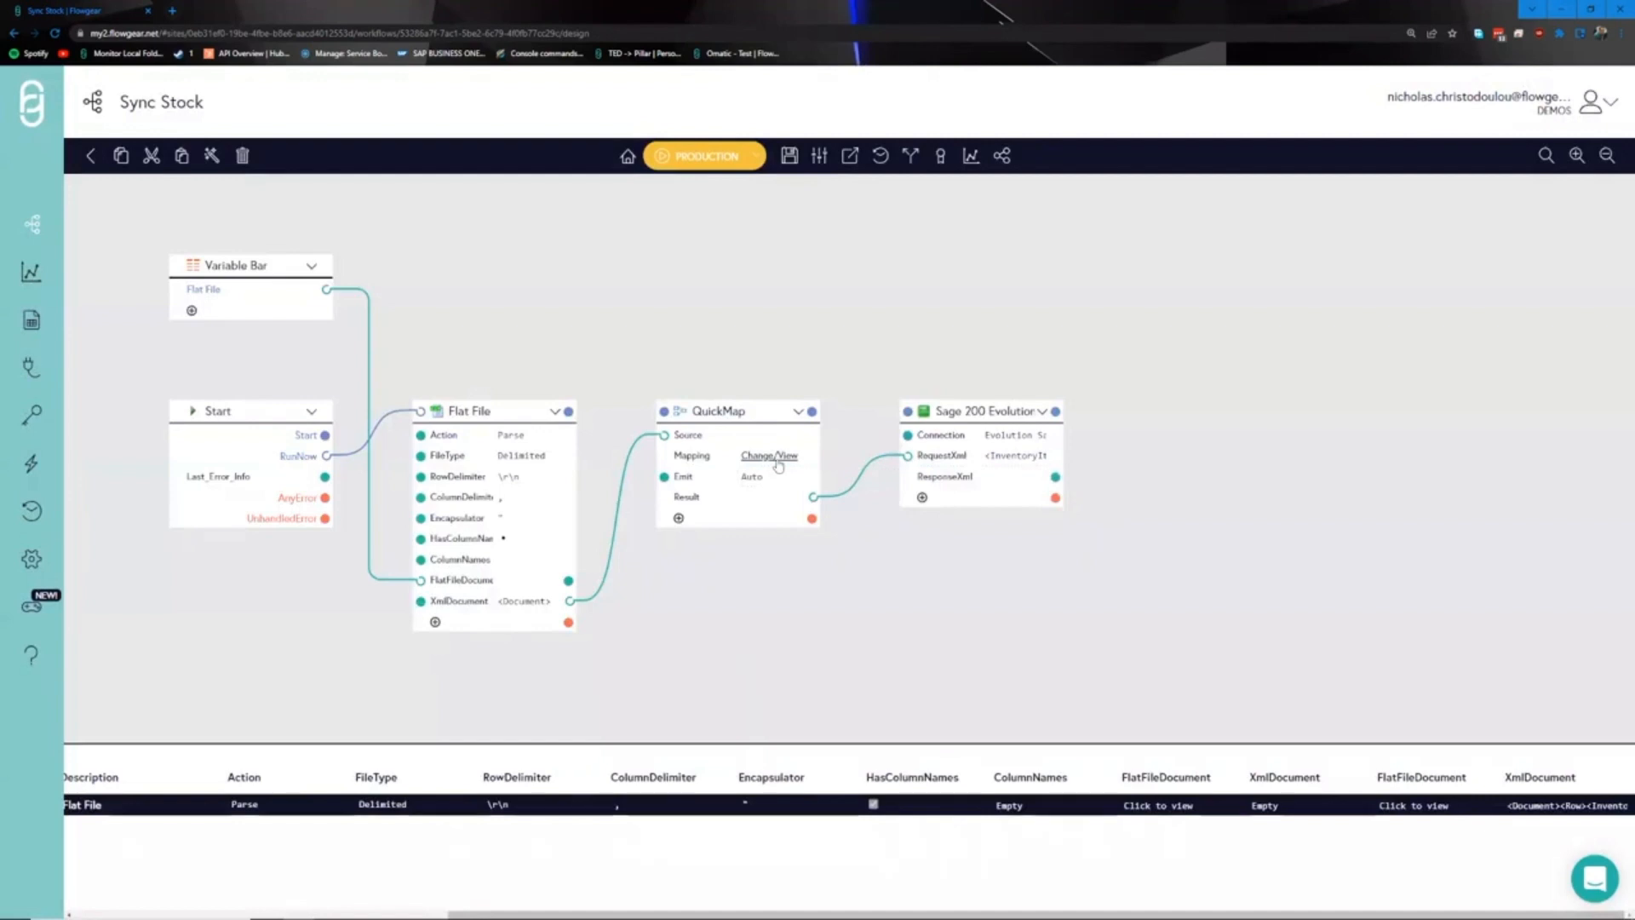
click(771, 464)
click(1045, 354)
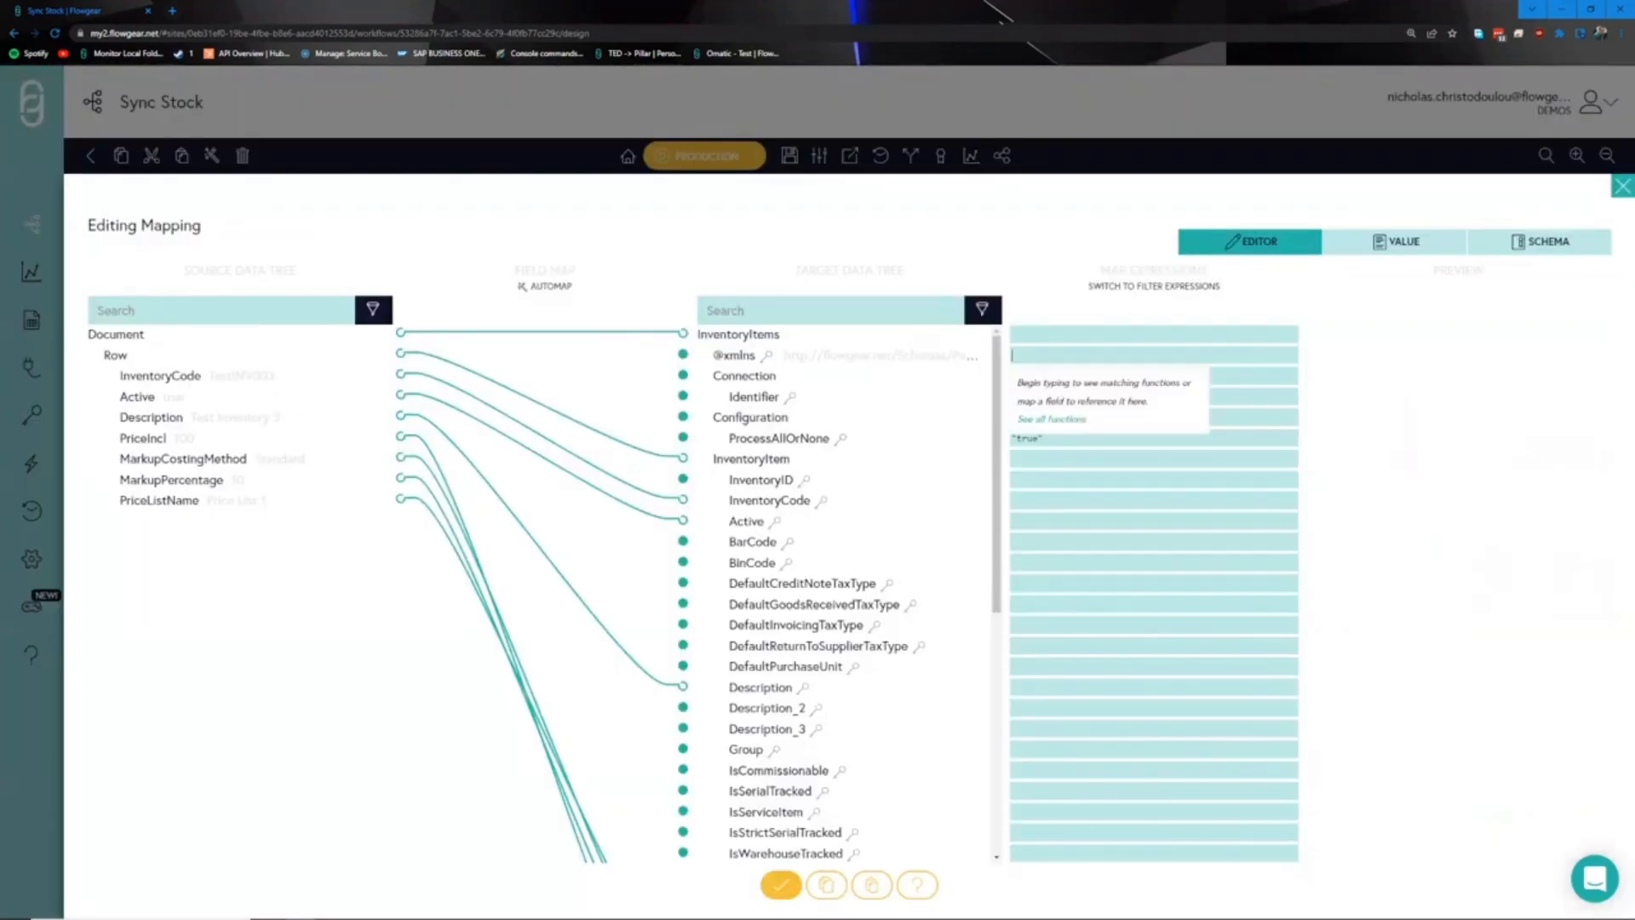
key(ctrl+v)
click(1380, 543)
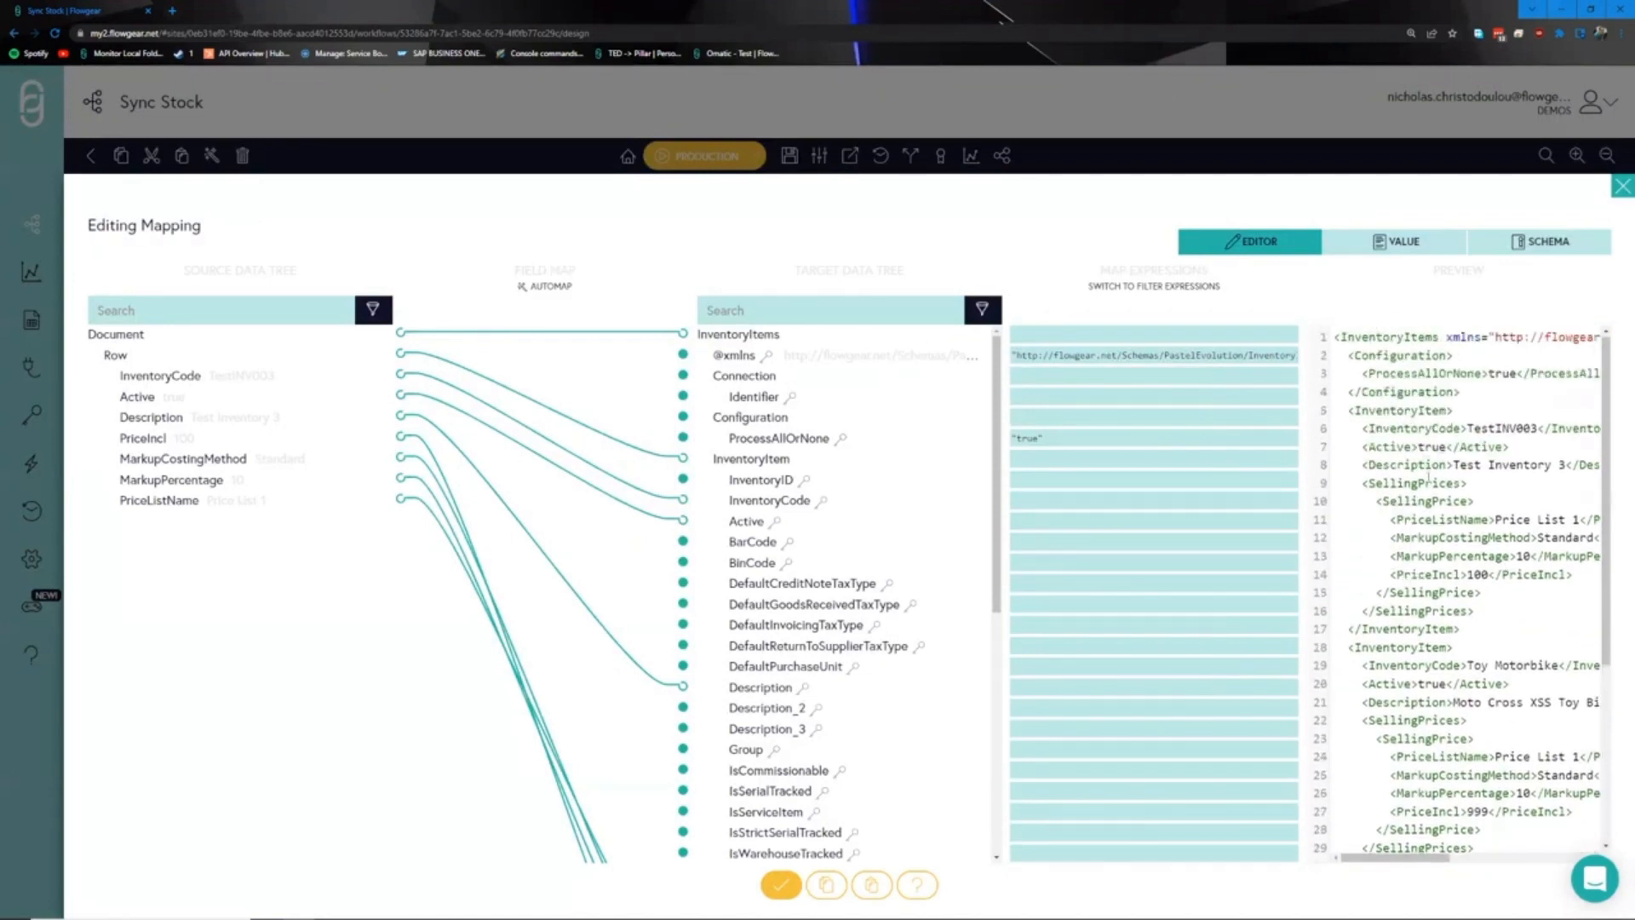
scroll(1435, 490, down, 2)
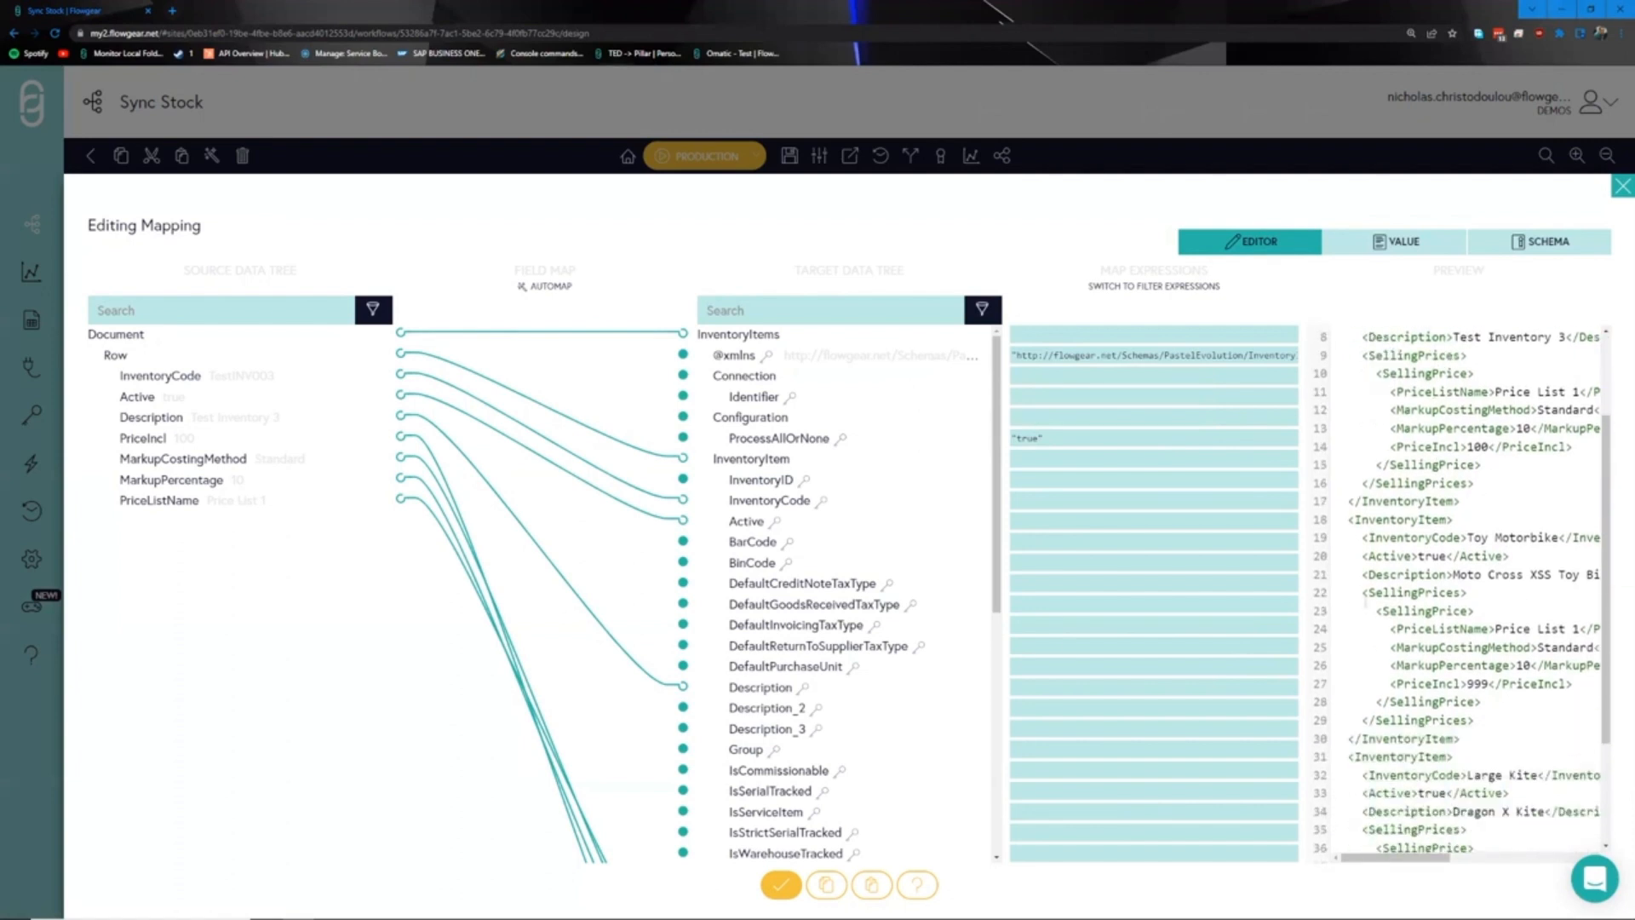
scroll(1462, 591, down, 2)
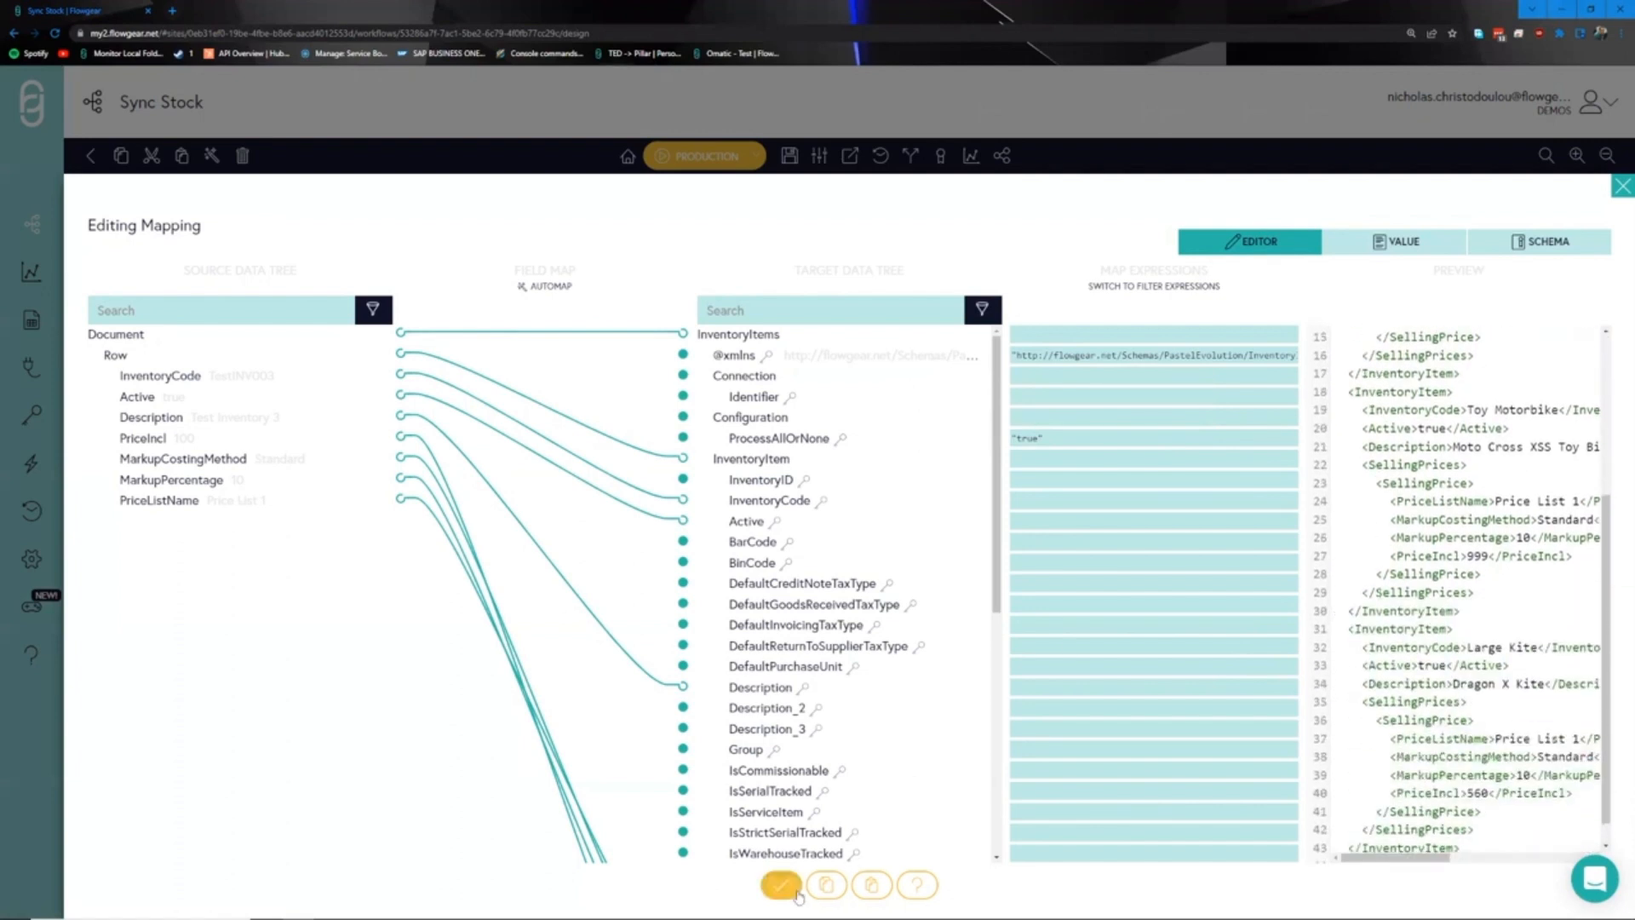
click(781, 885)
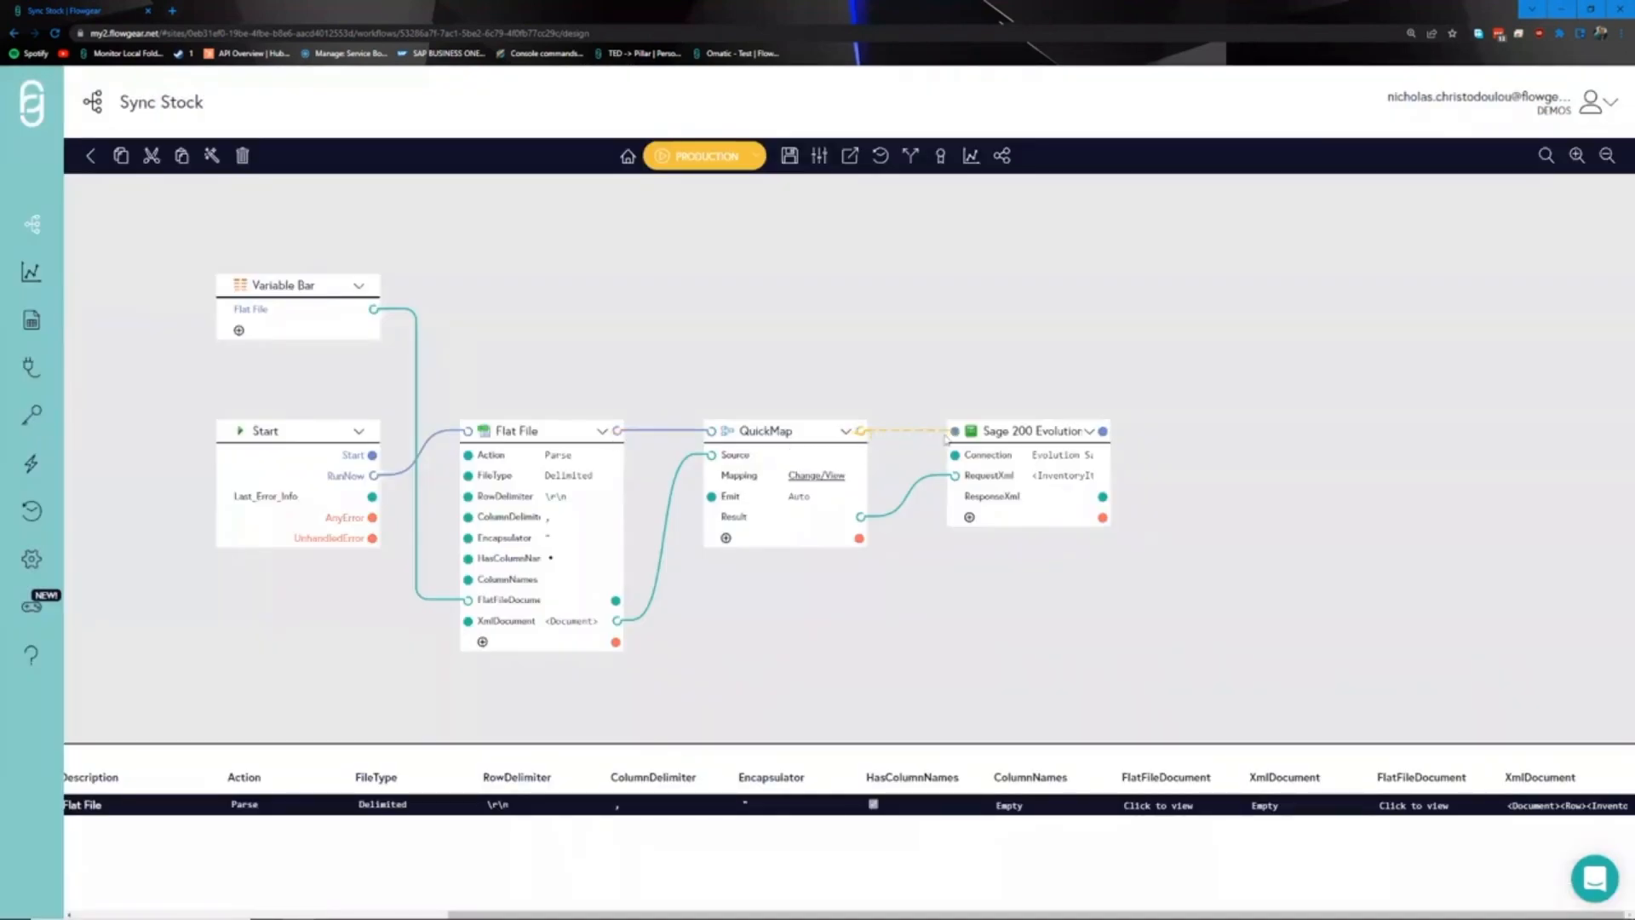
- Connect QuickMap to the Sage 200 Evolution node, switch the environment to Test, and save
drag(860, 430, 954, 430)
click(762, 162)
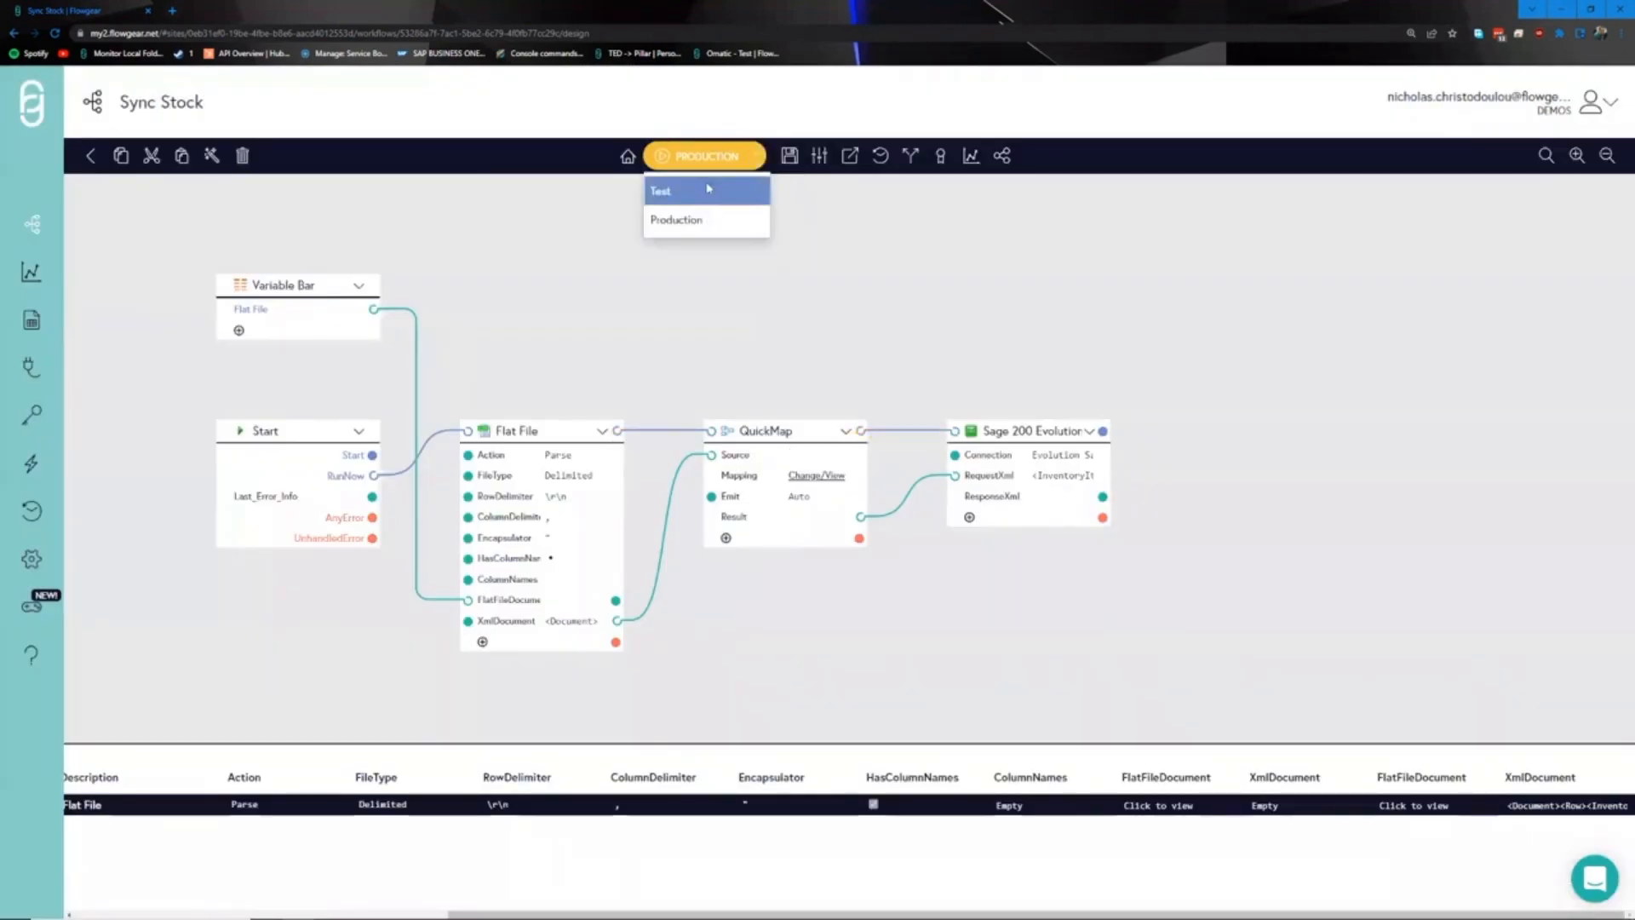
click(698, 189)
drag(782, 296, 757, 290)
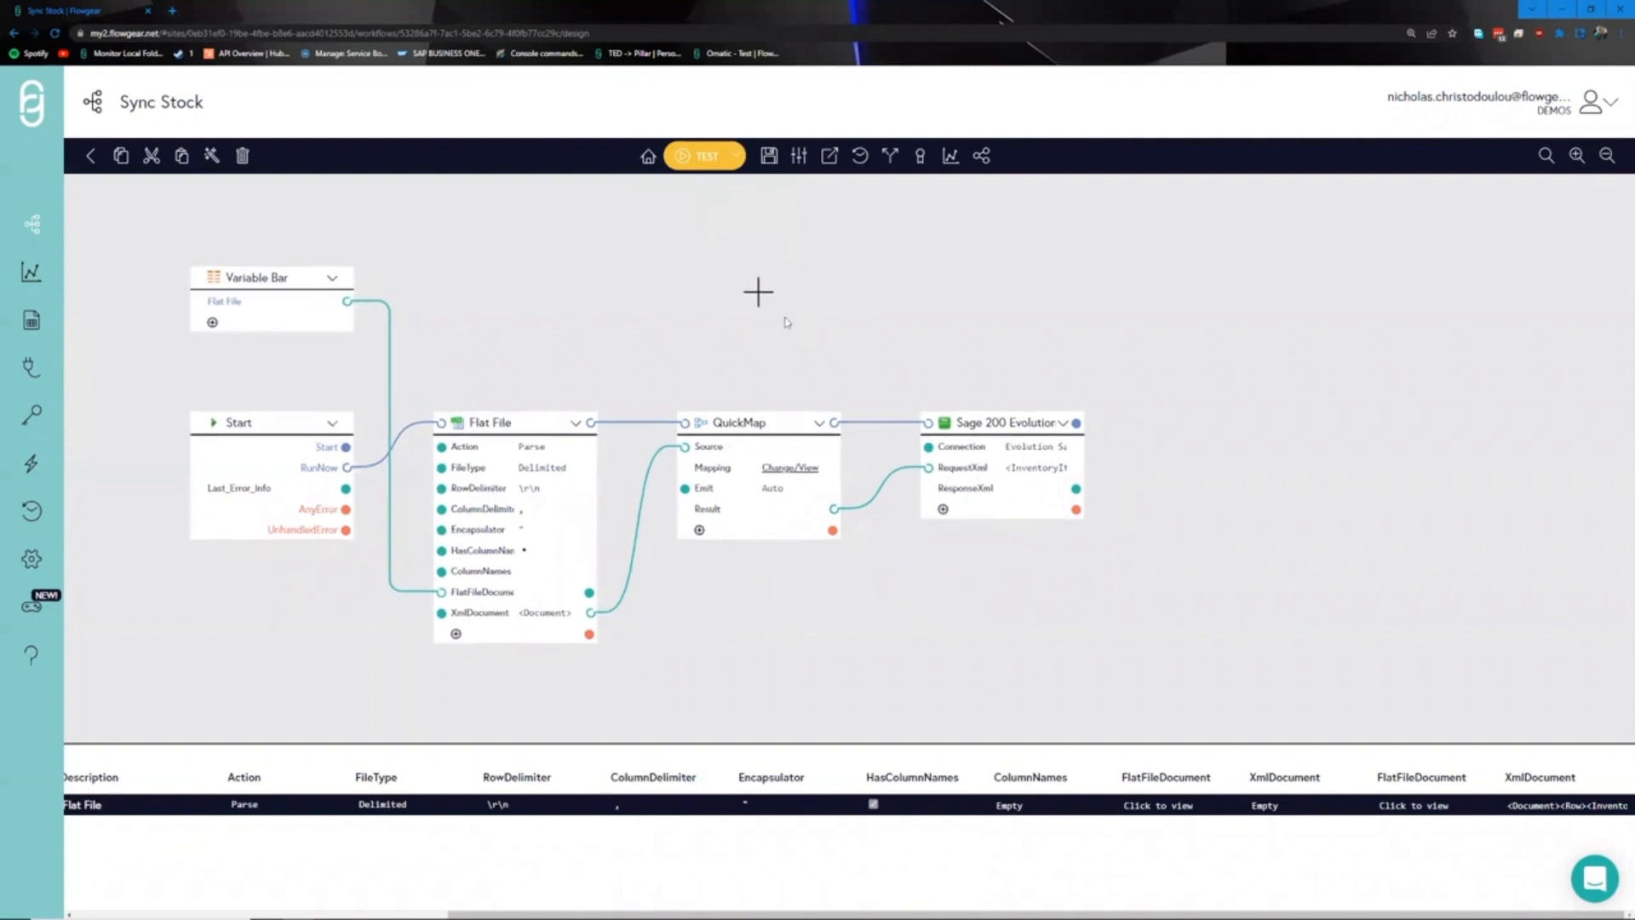
click(769, 158)
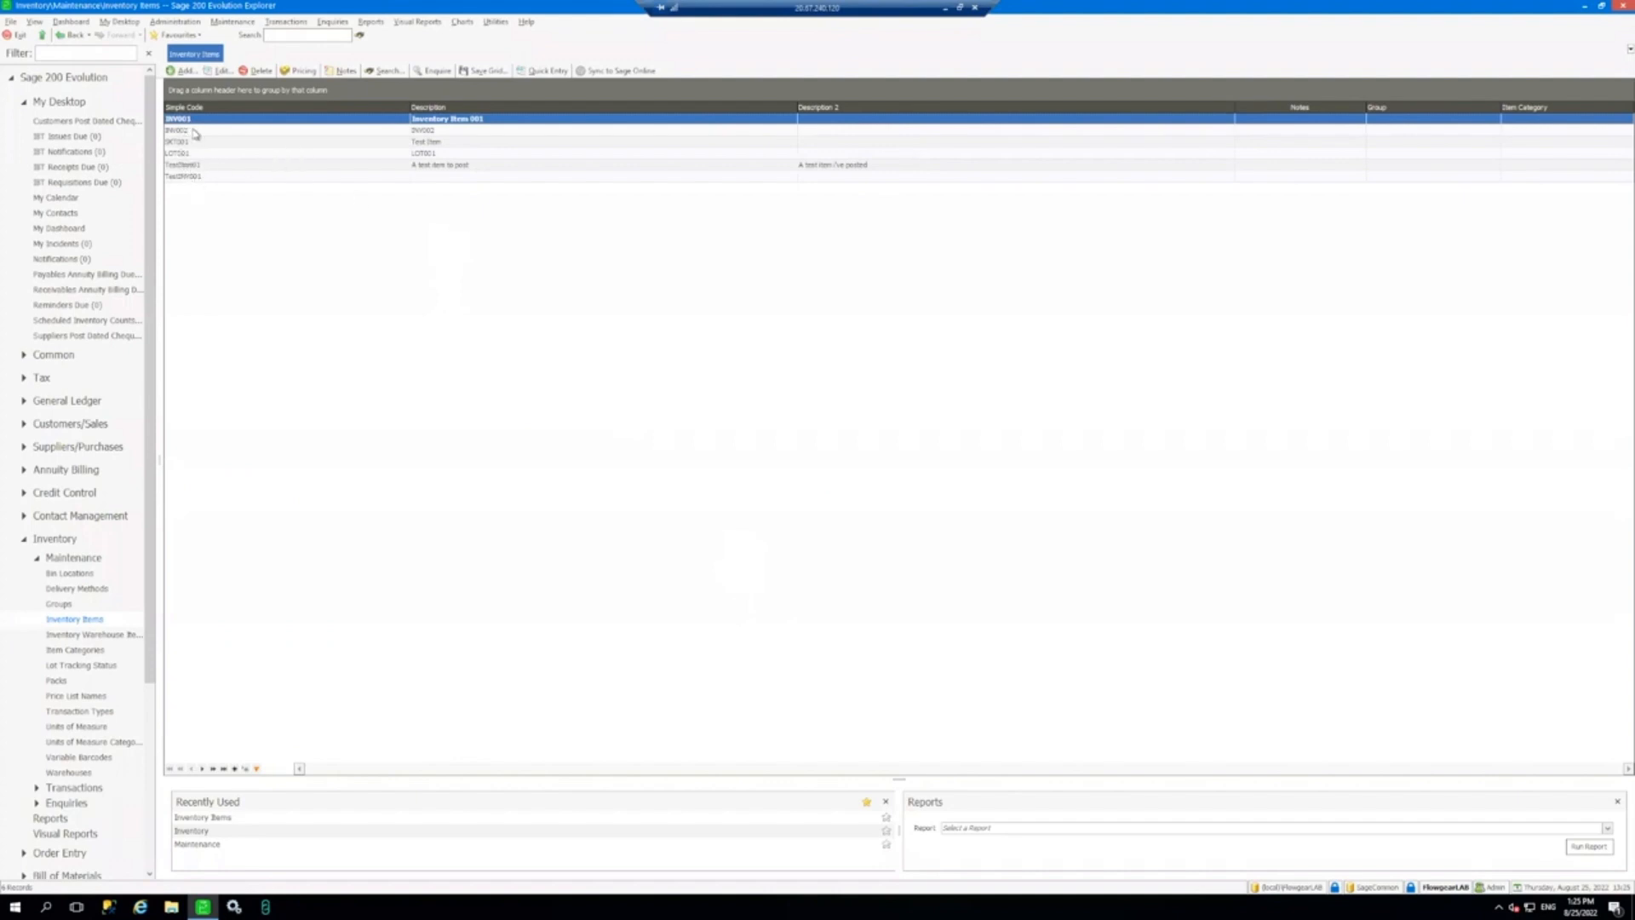
- Select the INV002 inventory item, then return to the Flowgear Sync Stock designer
click(195, 133)
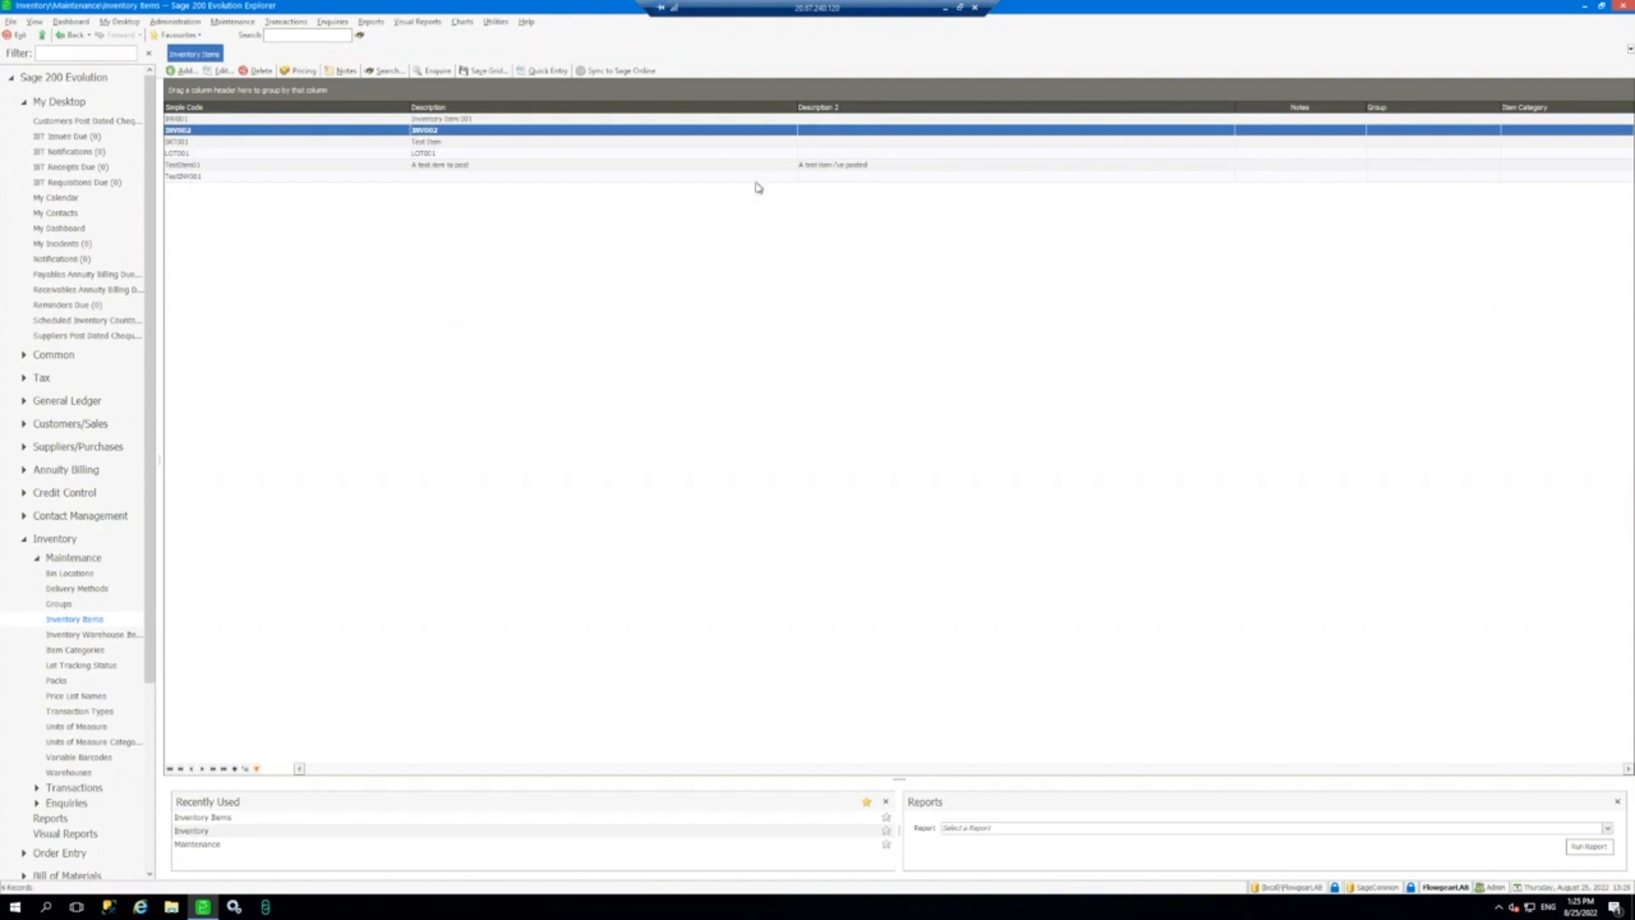
click(944, 14)
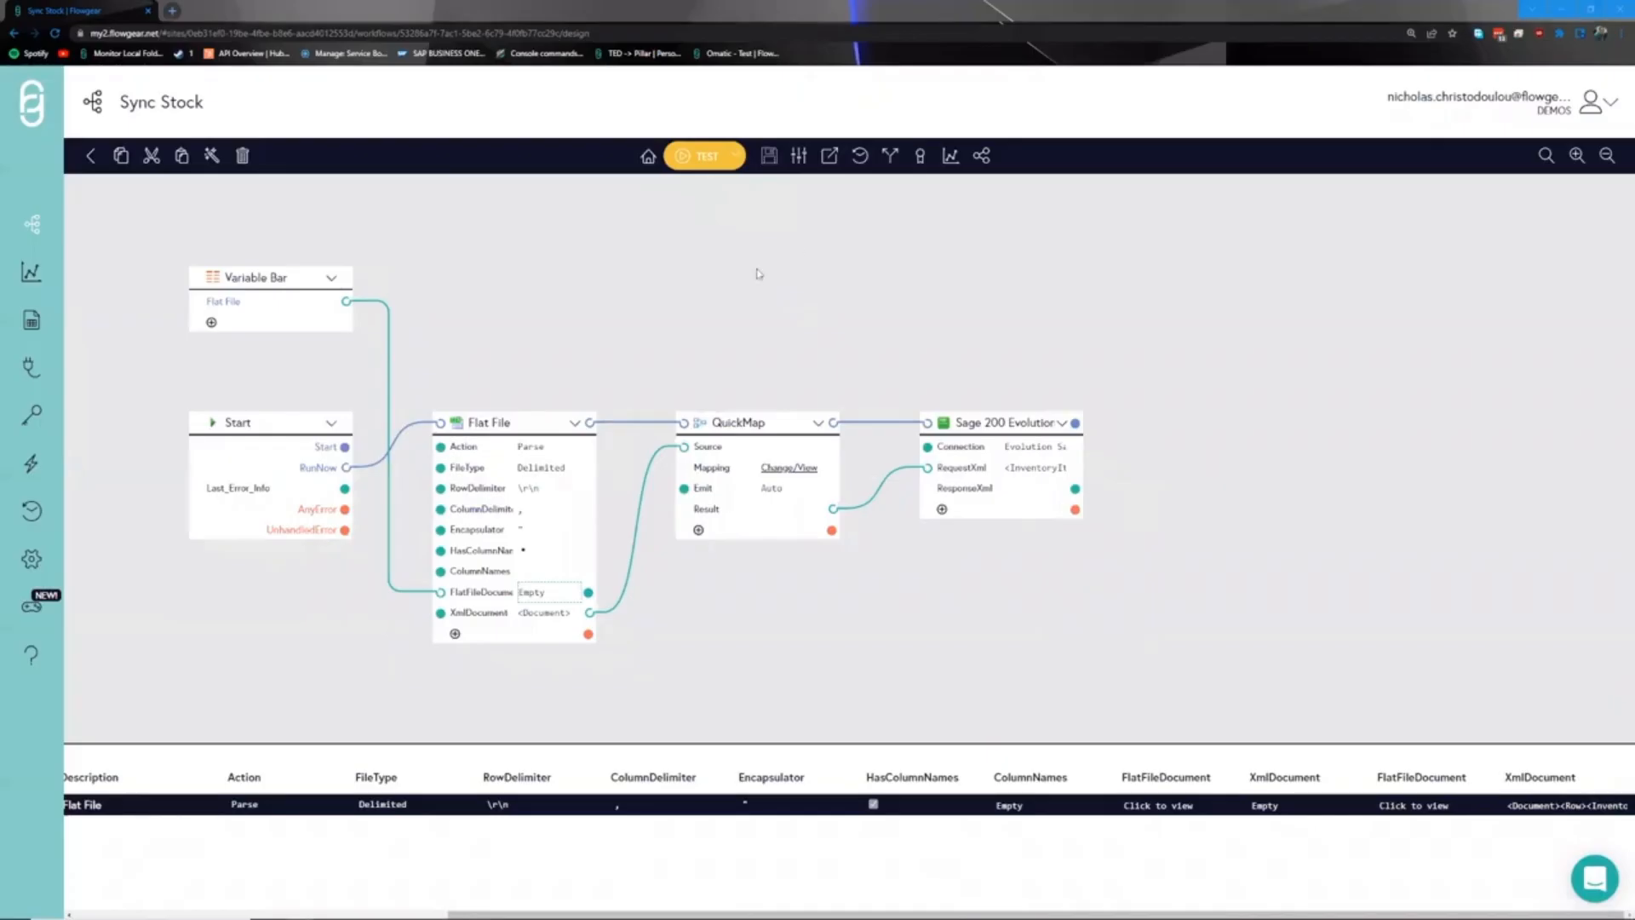
- Test-run Sync Stock, check the Flat File Action value, save, and go to the workflow overview
click(697, 161)
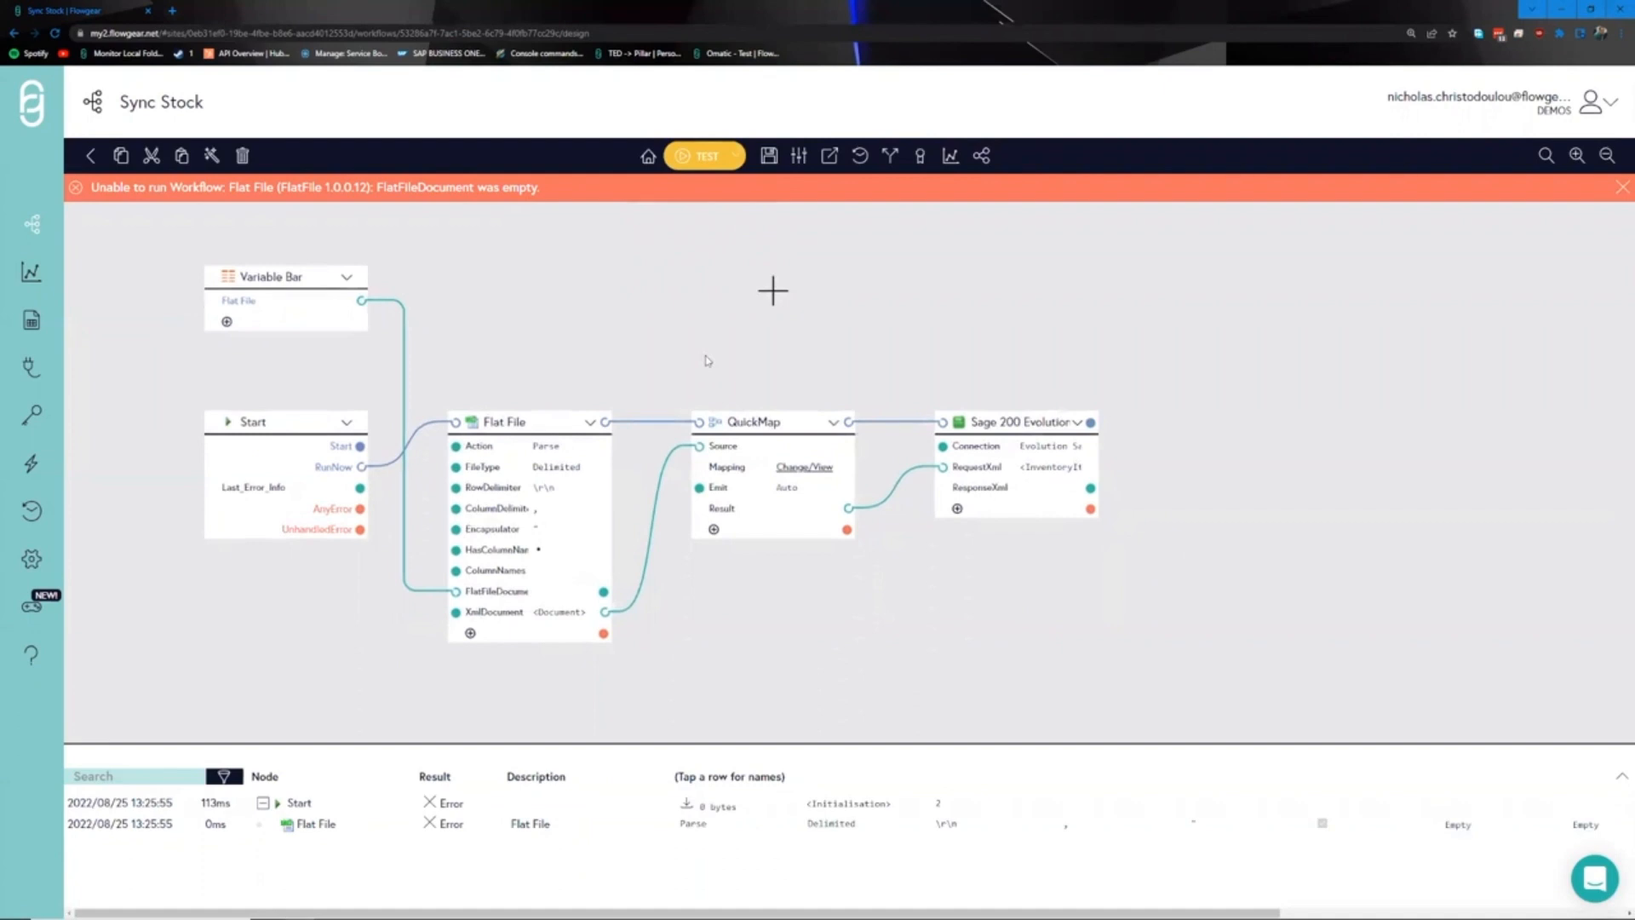
click(550, 446)
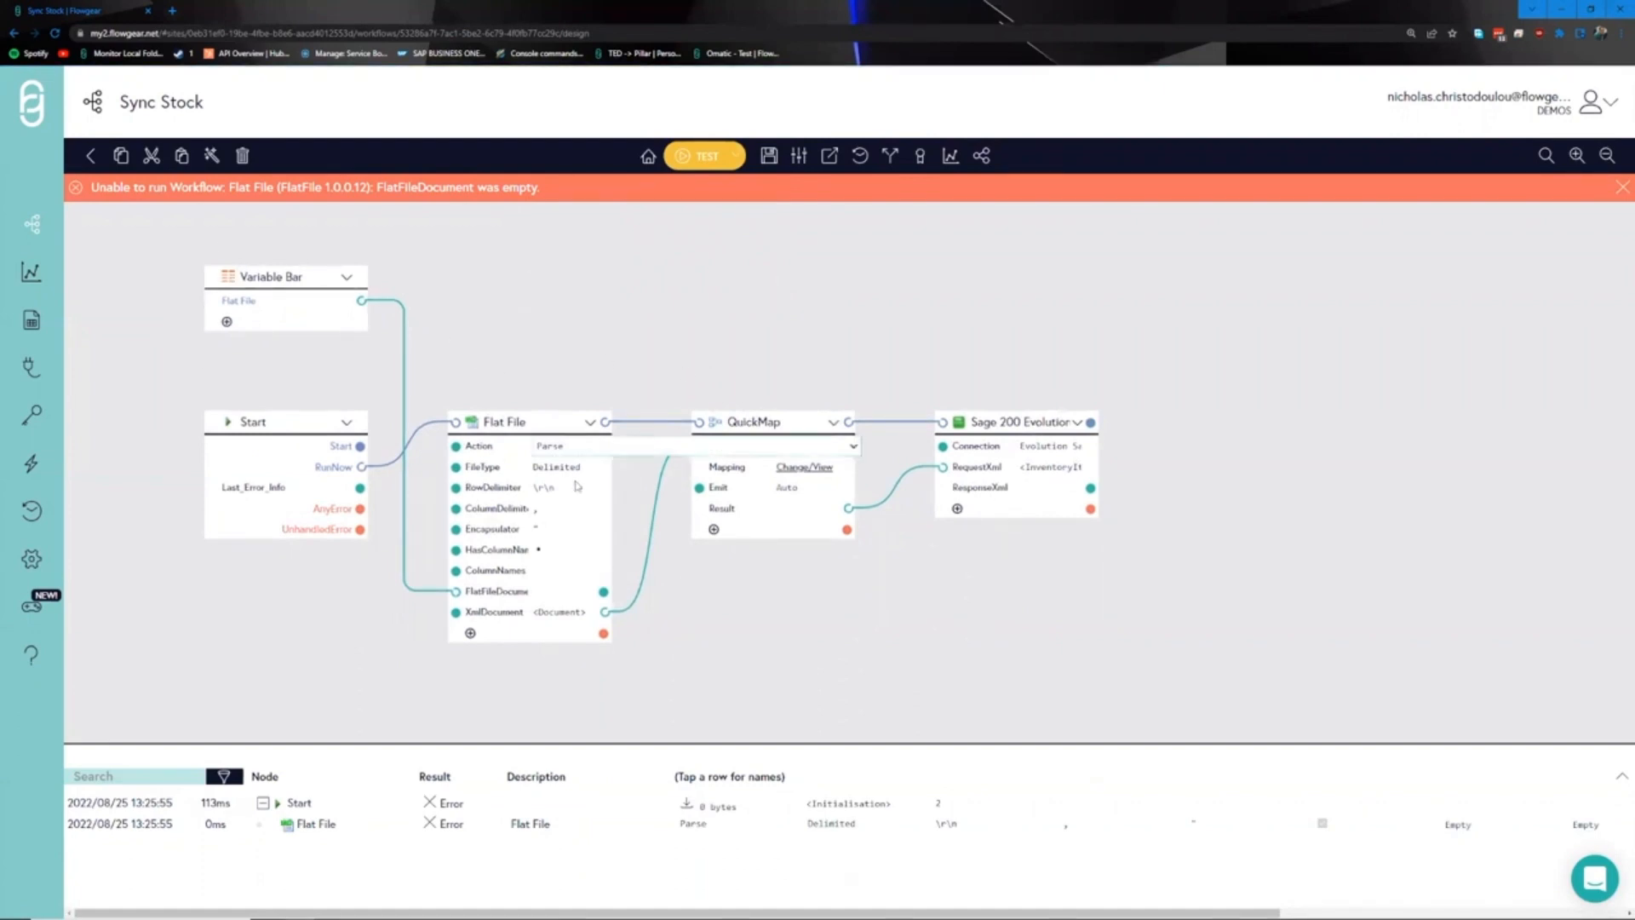
mouse_move(572, 622)
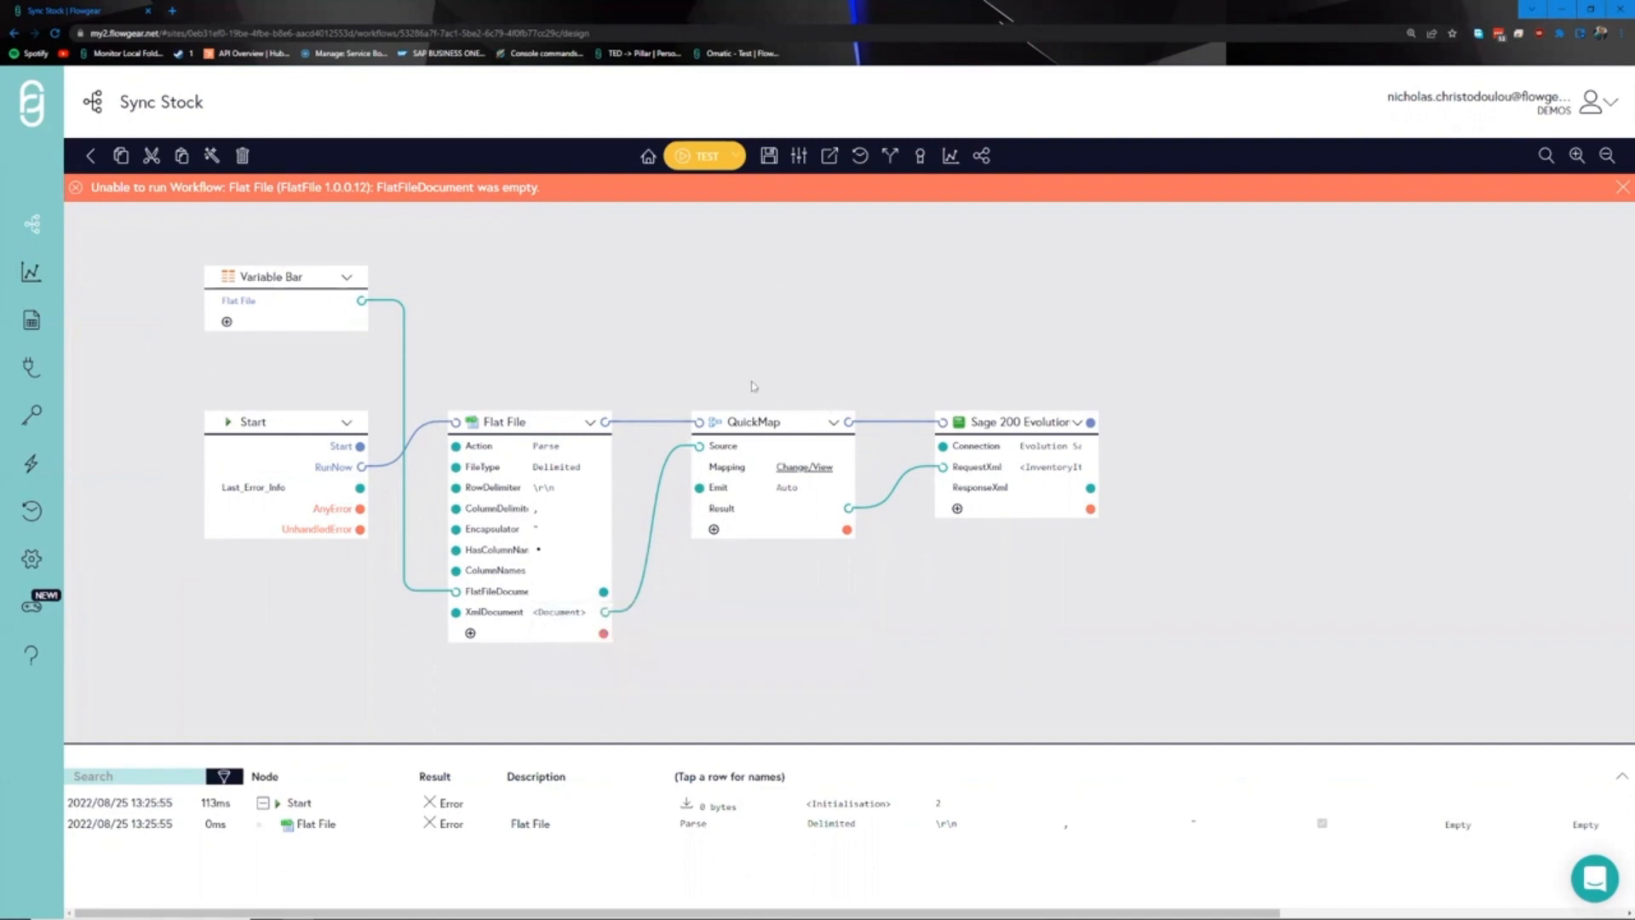
click(768, 156)
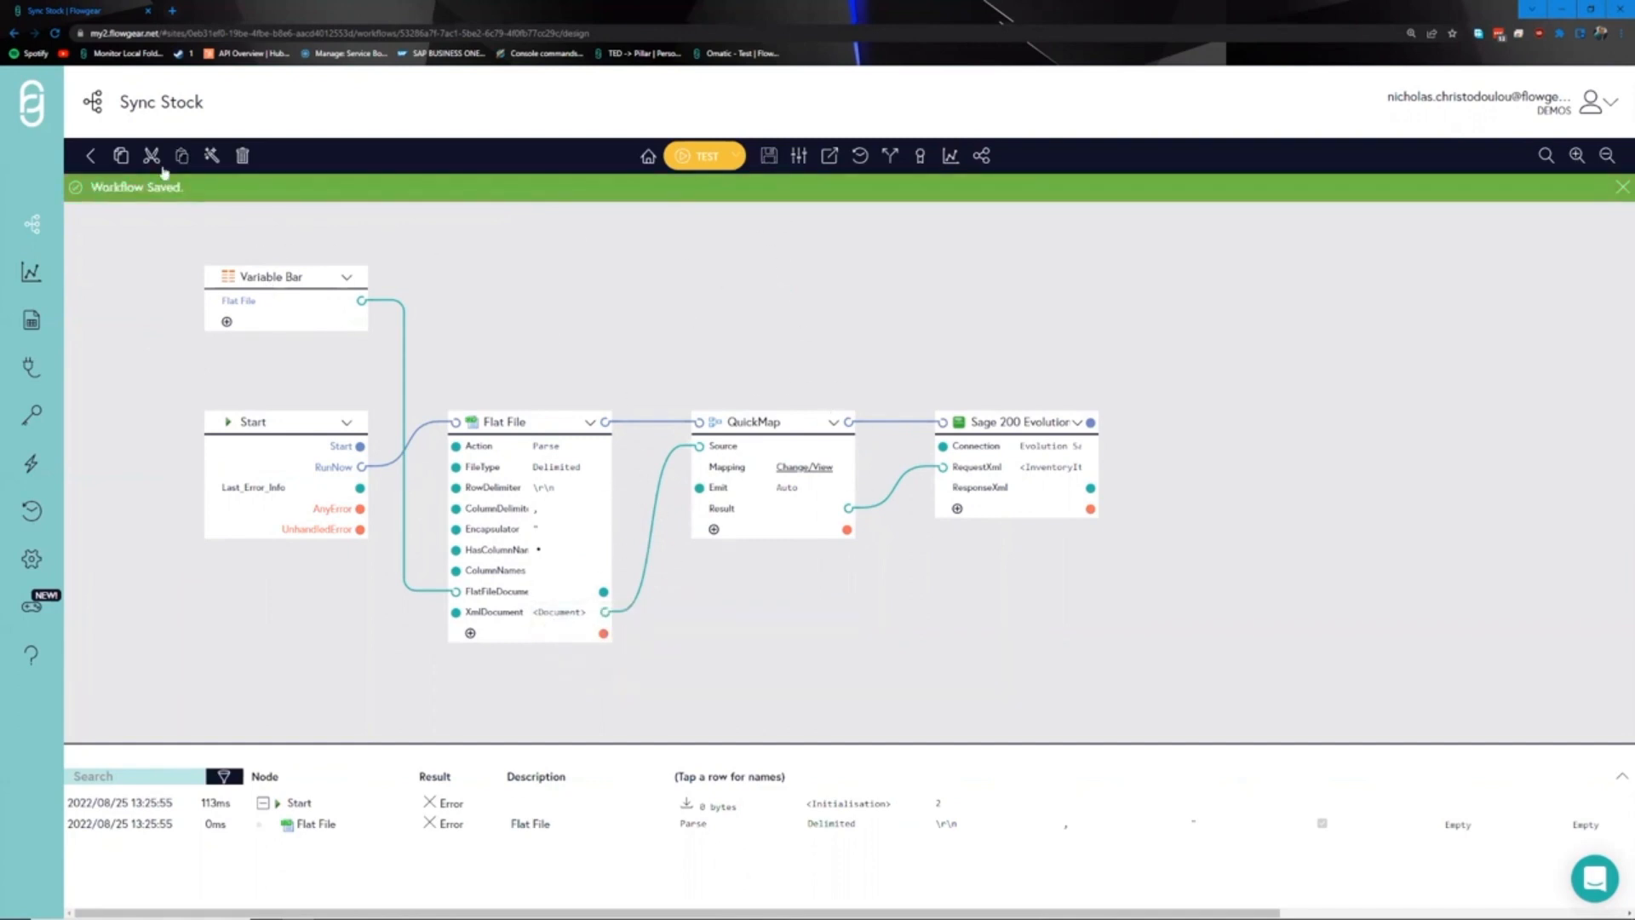
click(91, 155)
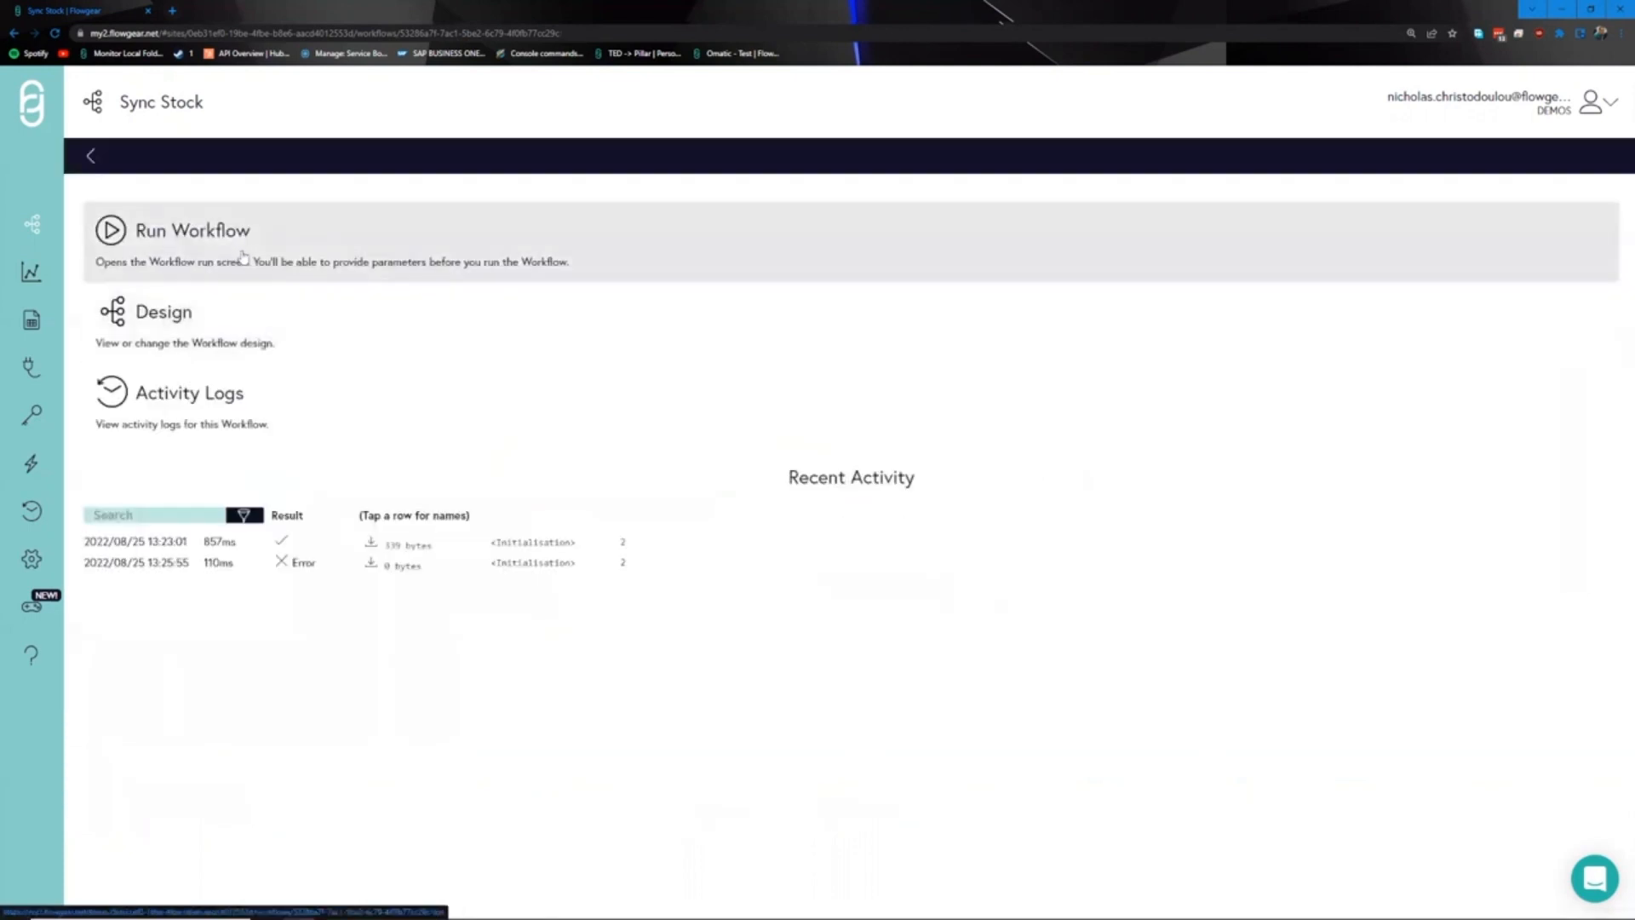
- Run Sync Stock with Flat File.txt uploaded as the flat file, then return to the overview
click(243, 257)
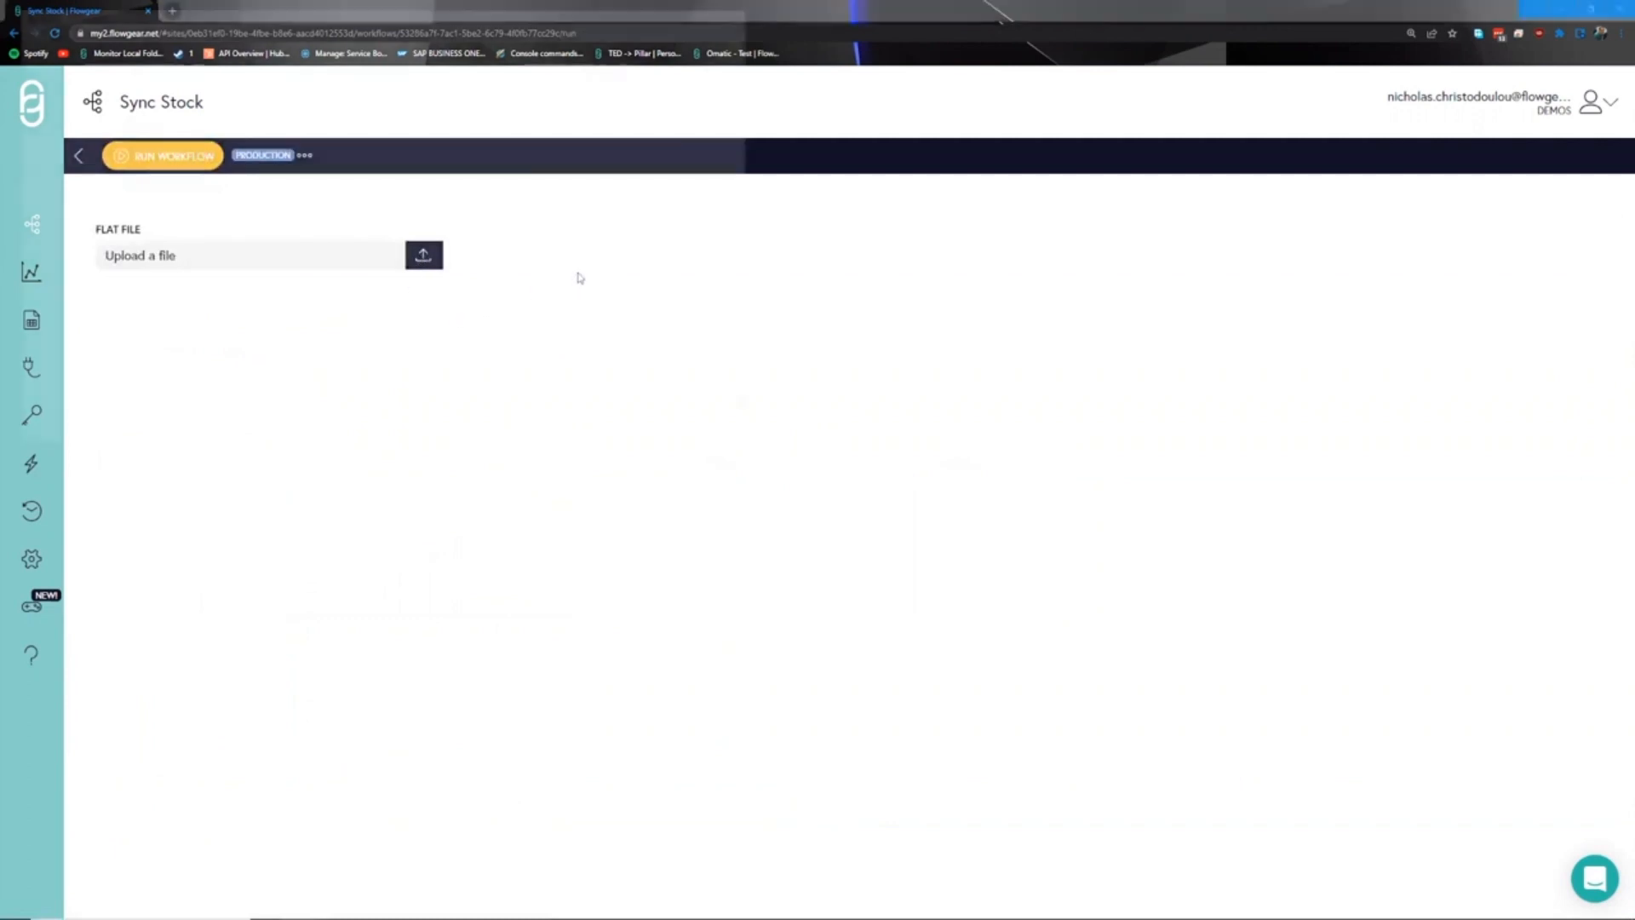
click(168, 111)
double_click(167, 112)
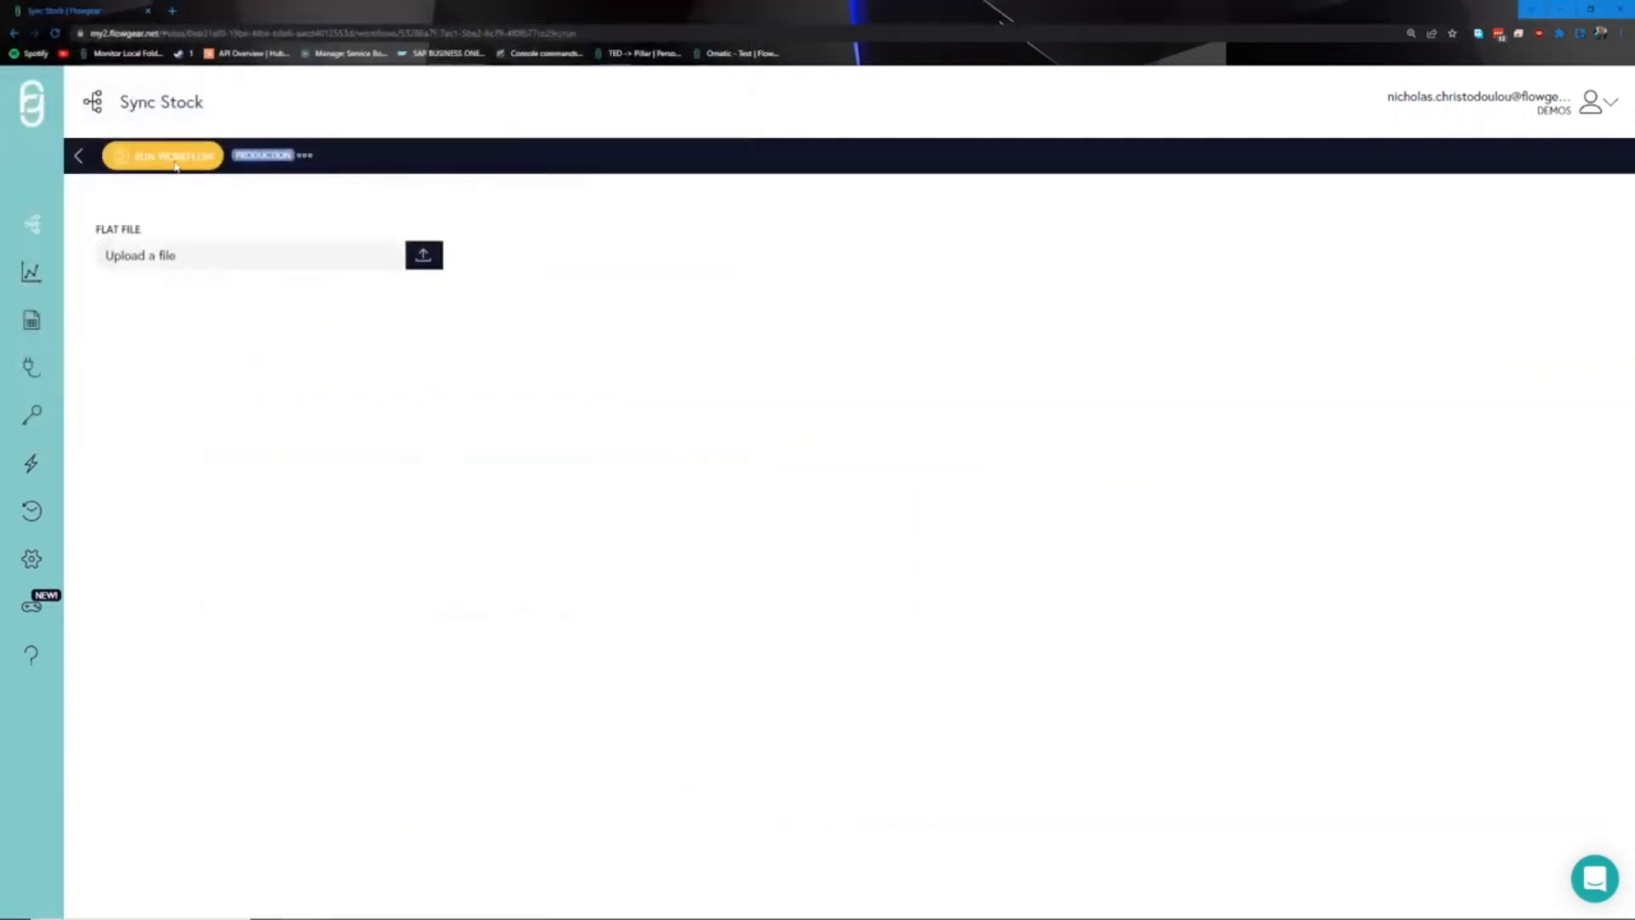
click(181, 156)
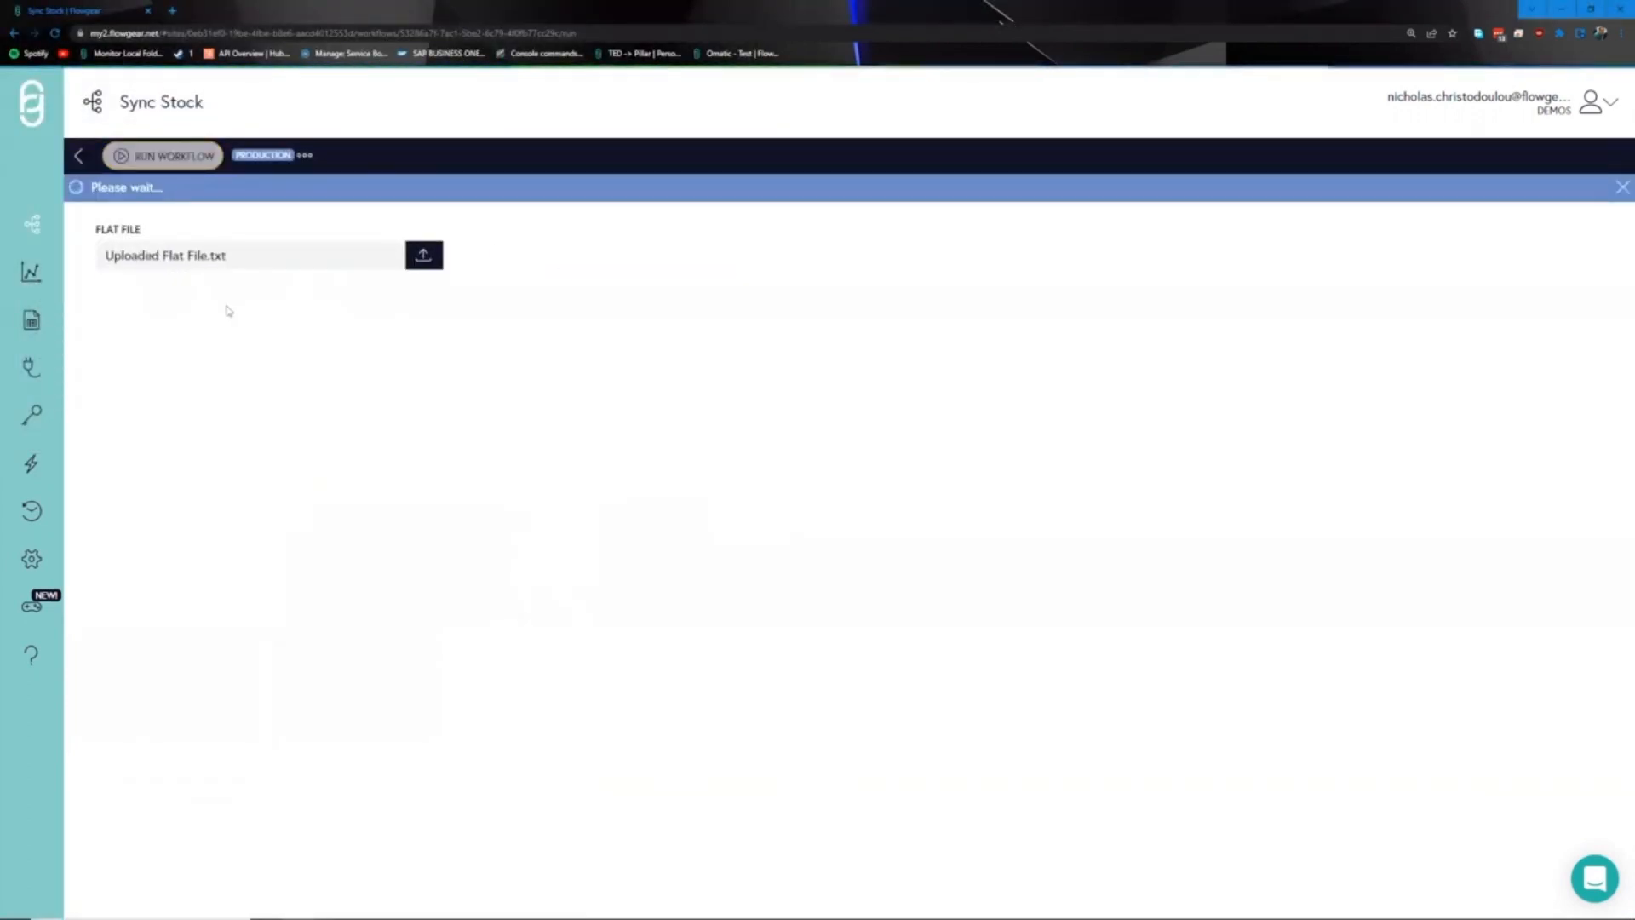
click(78, 157)
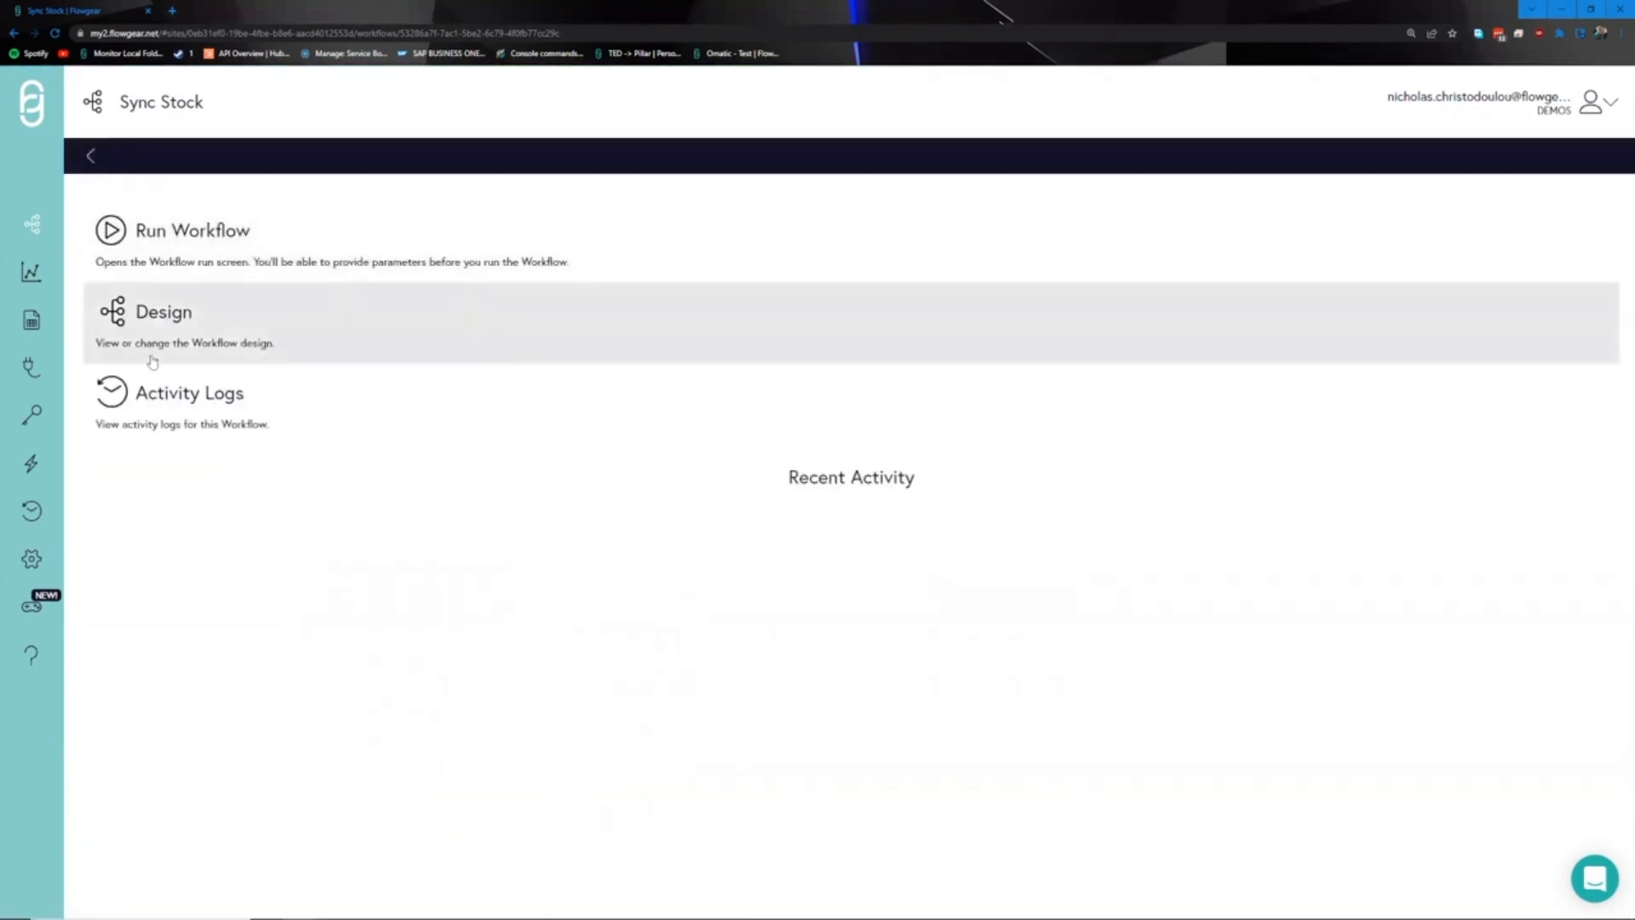
- In the activity logs, expand the 13:27:51 run and view the Flat File step's XmlDocument output
click(178, 404)
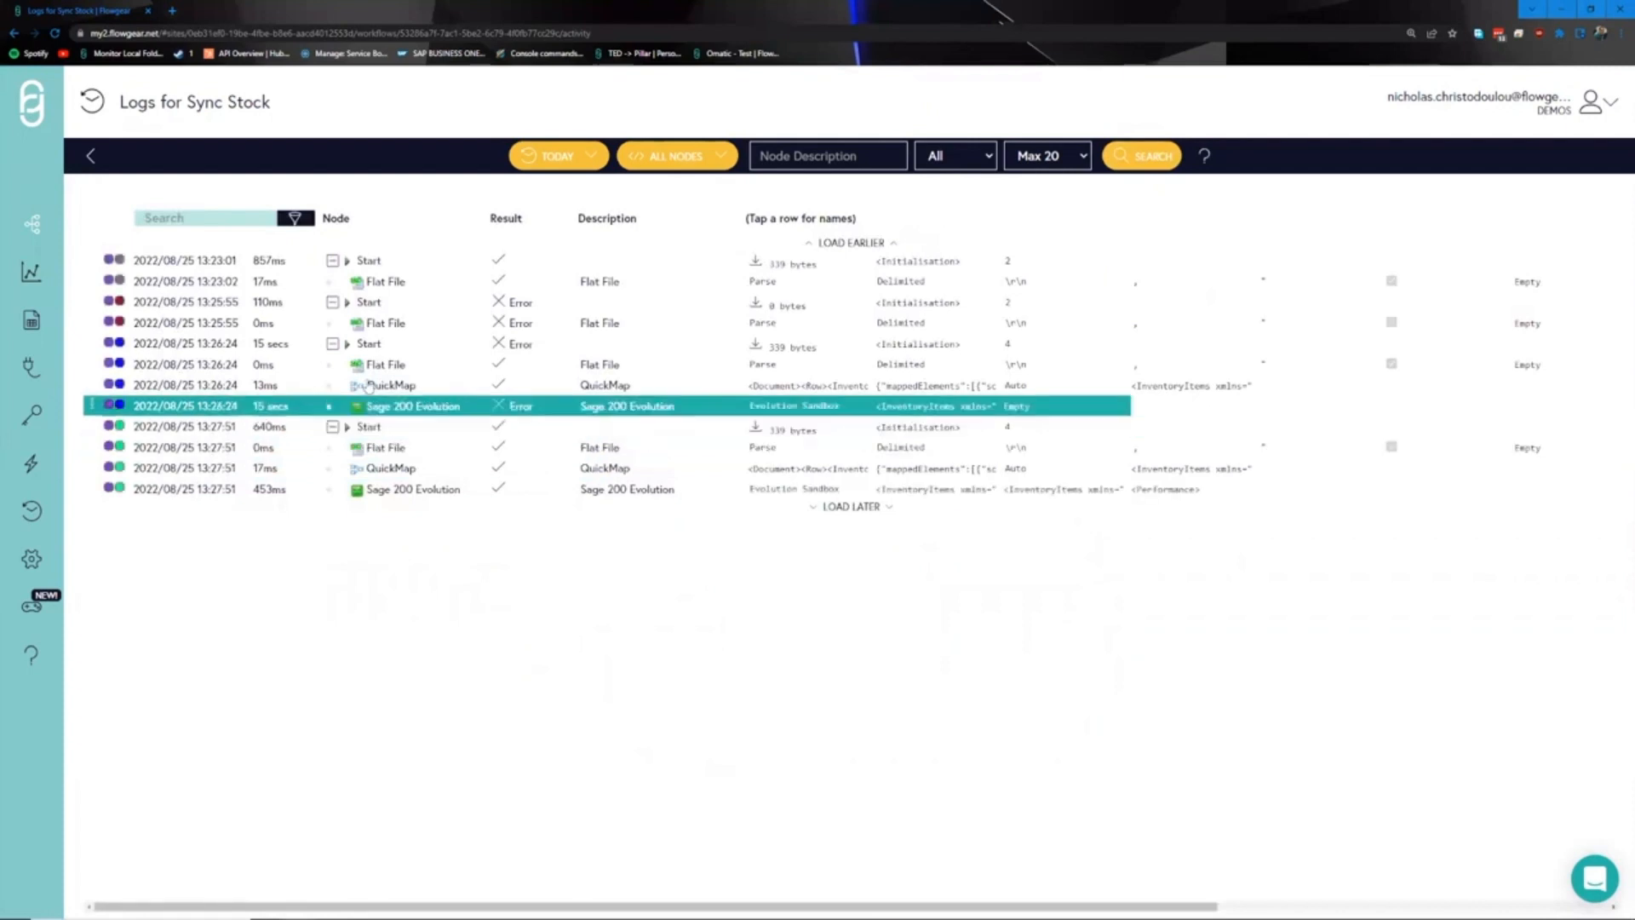
click(387, 430)
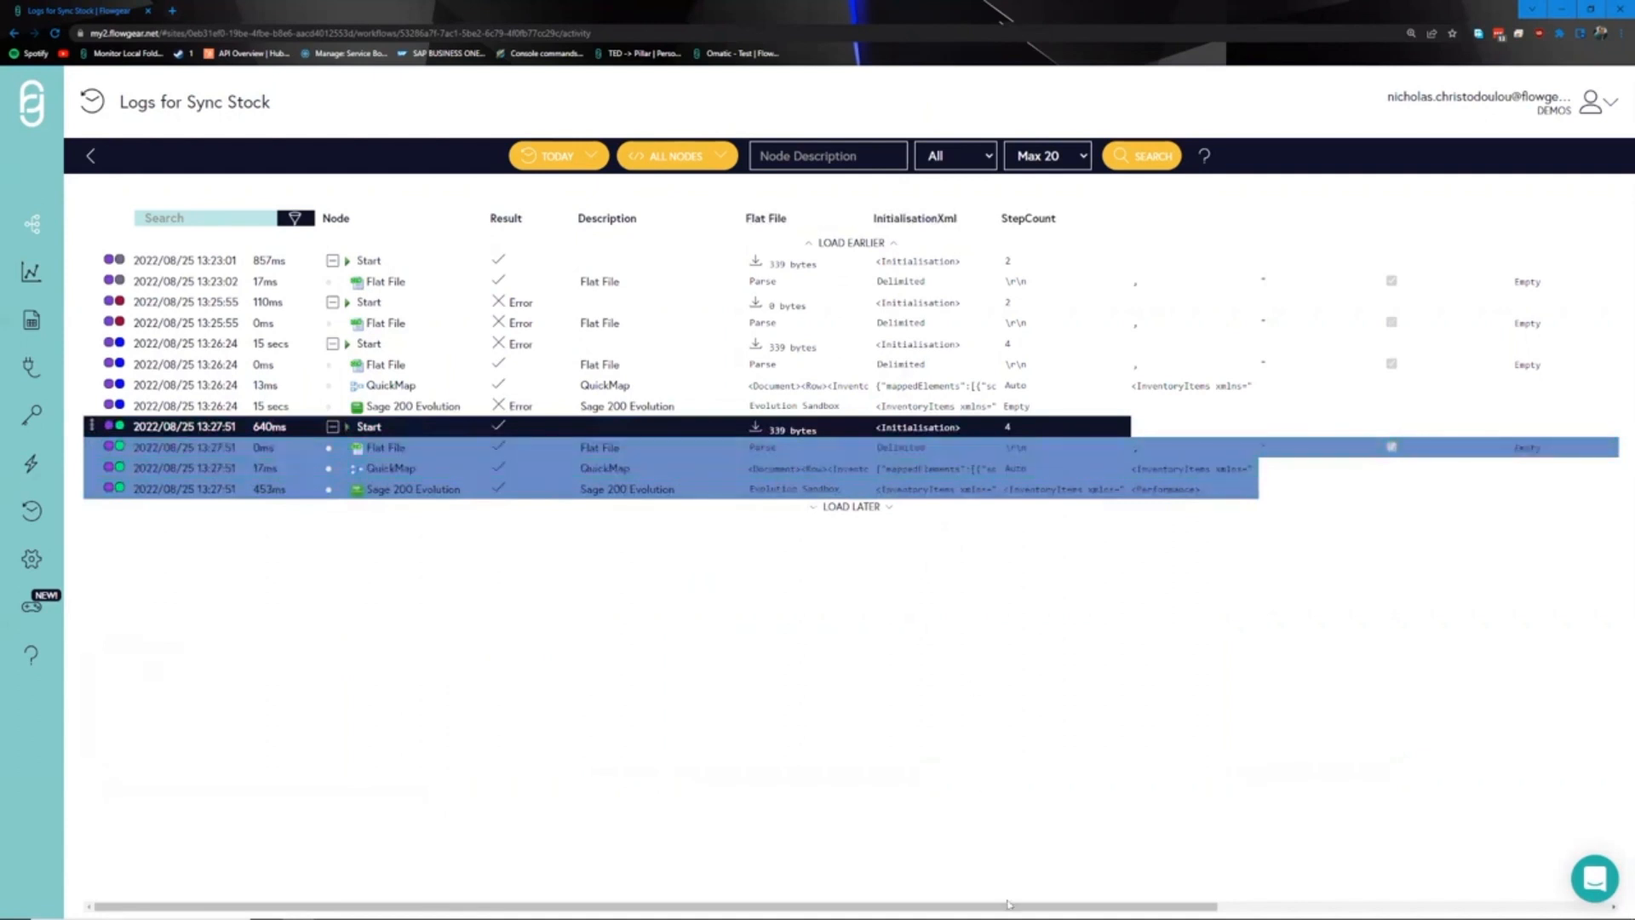
drag(1009, 905, 1201, 904)
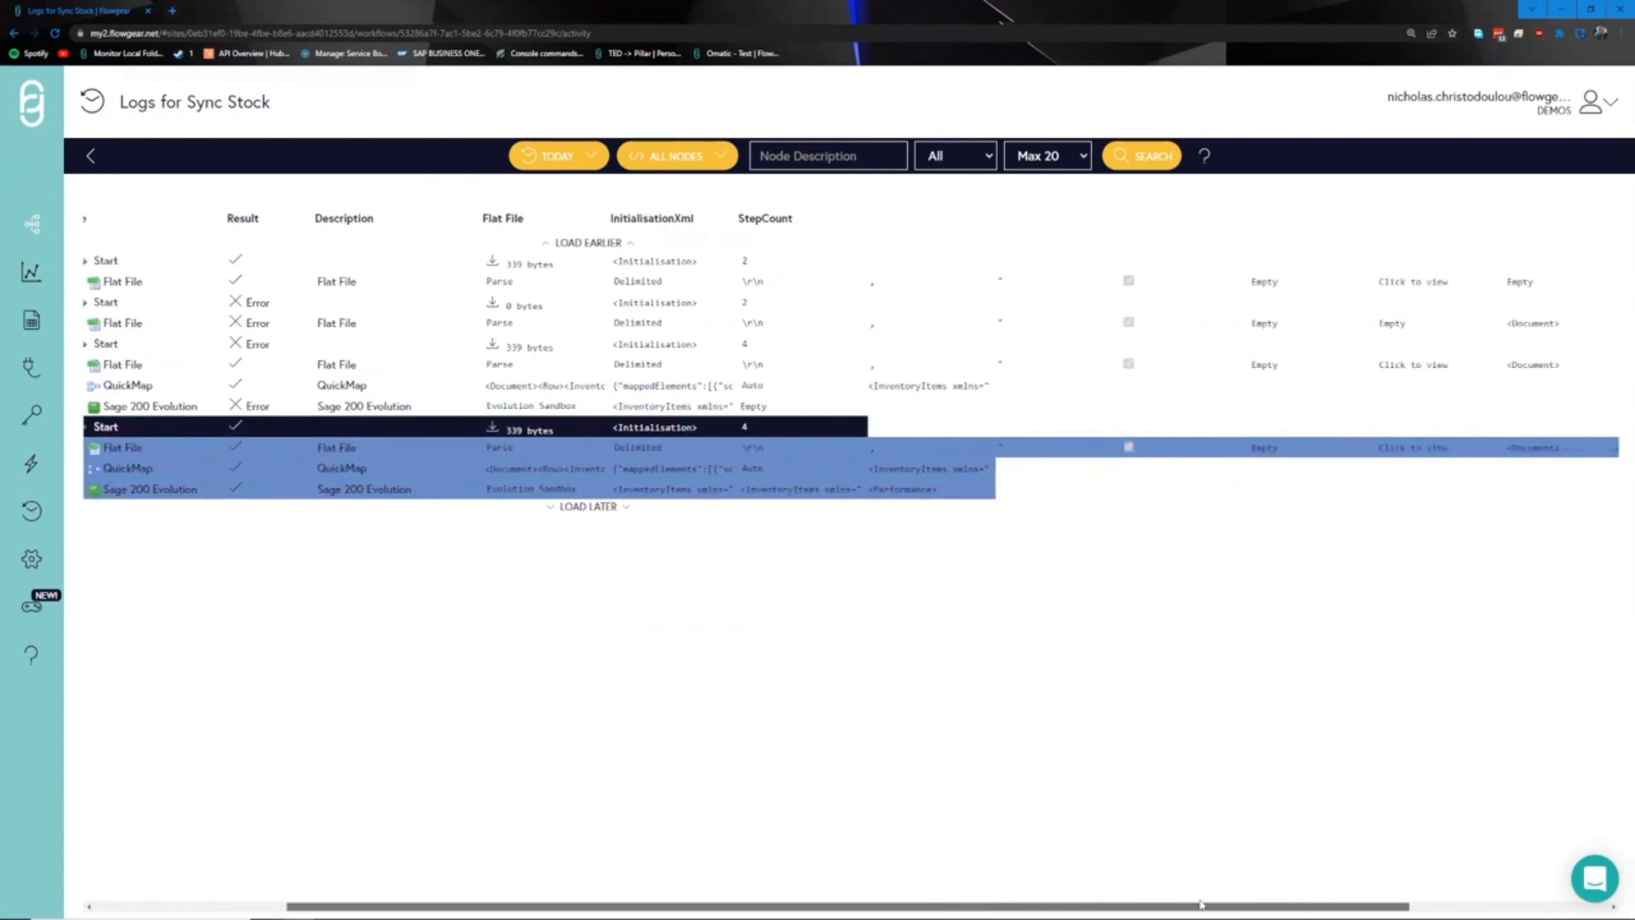
click(1555, 449)
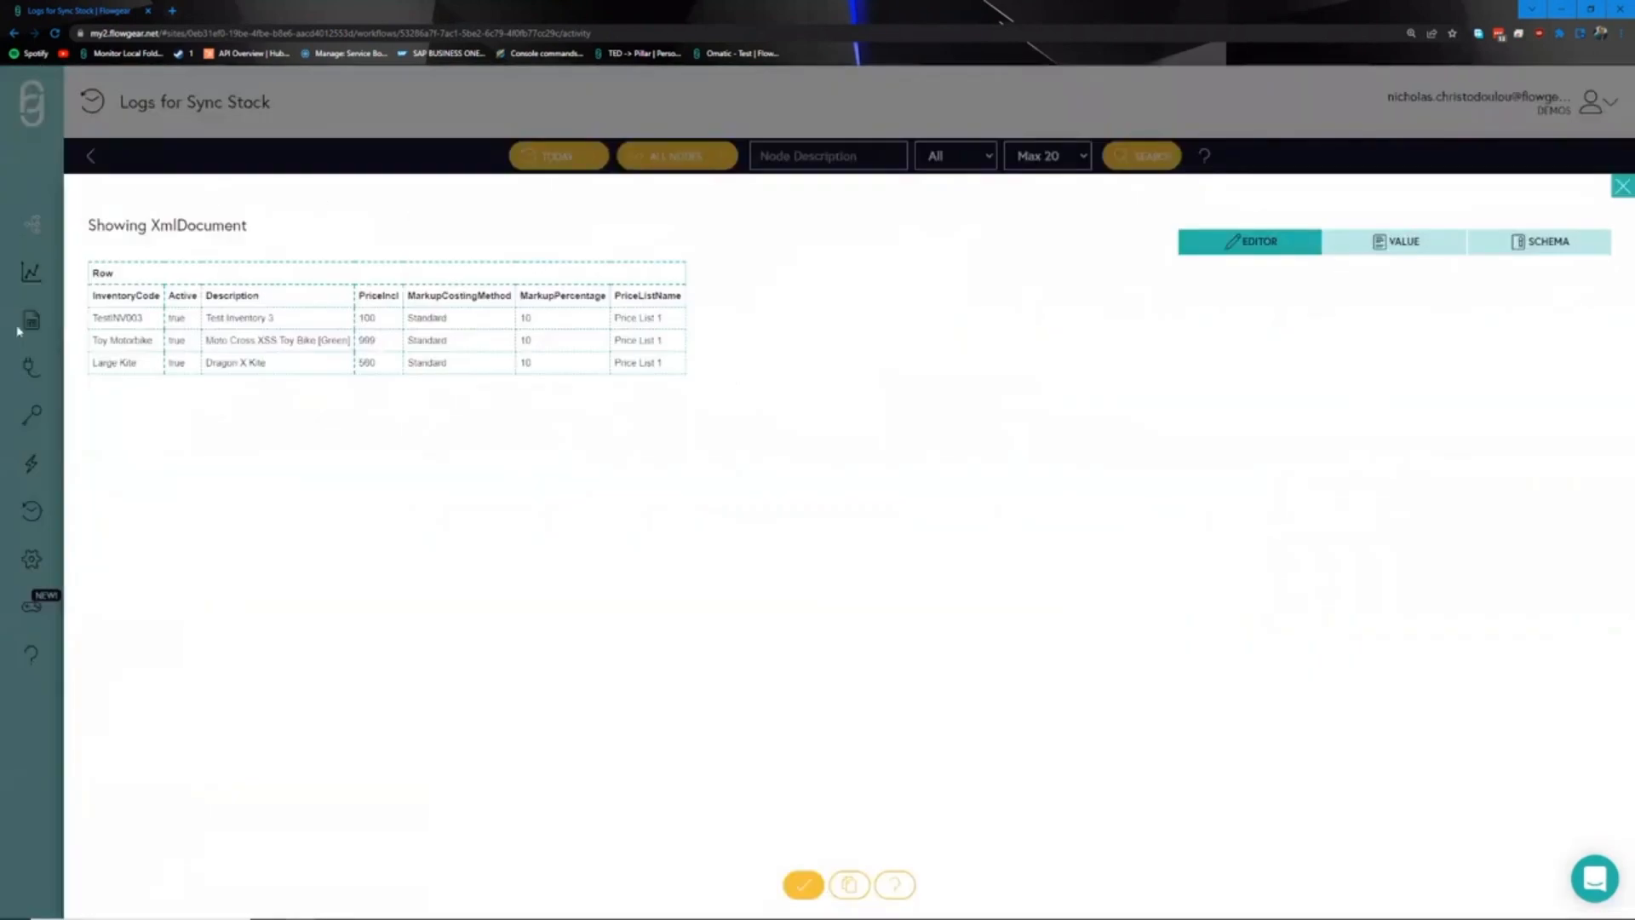
click(337, 146)
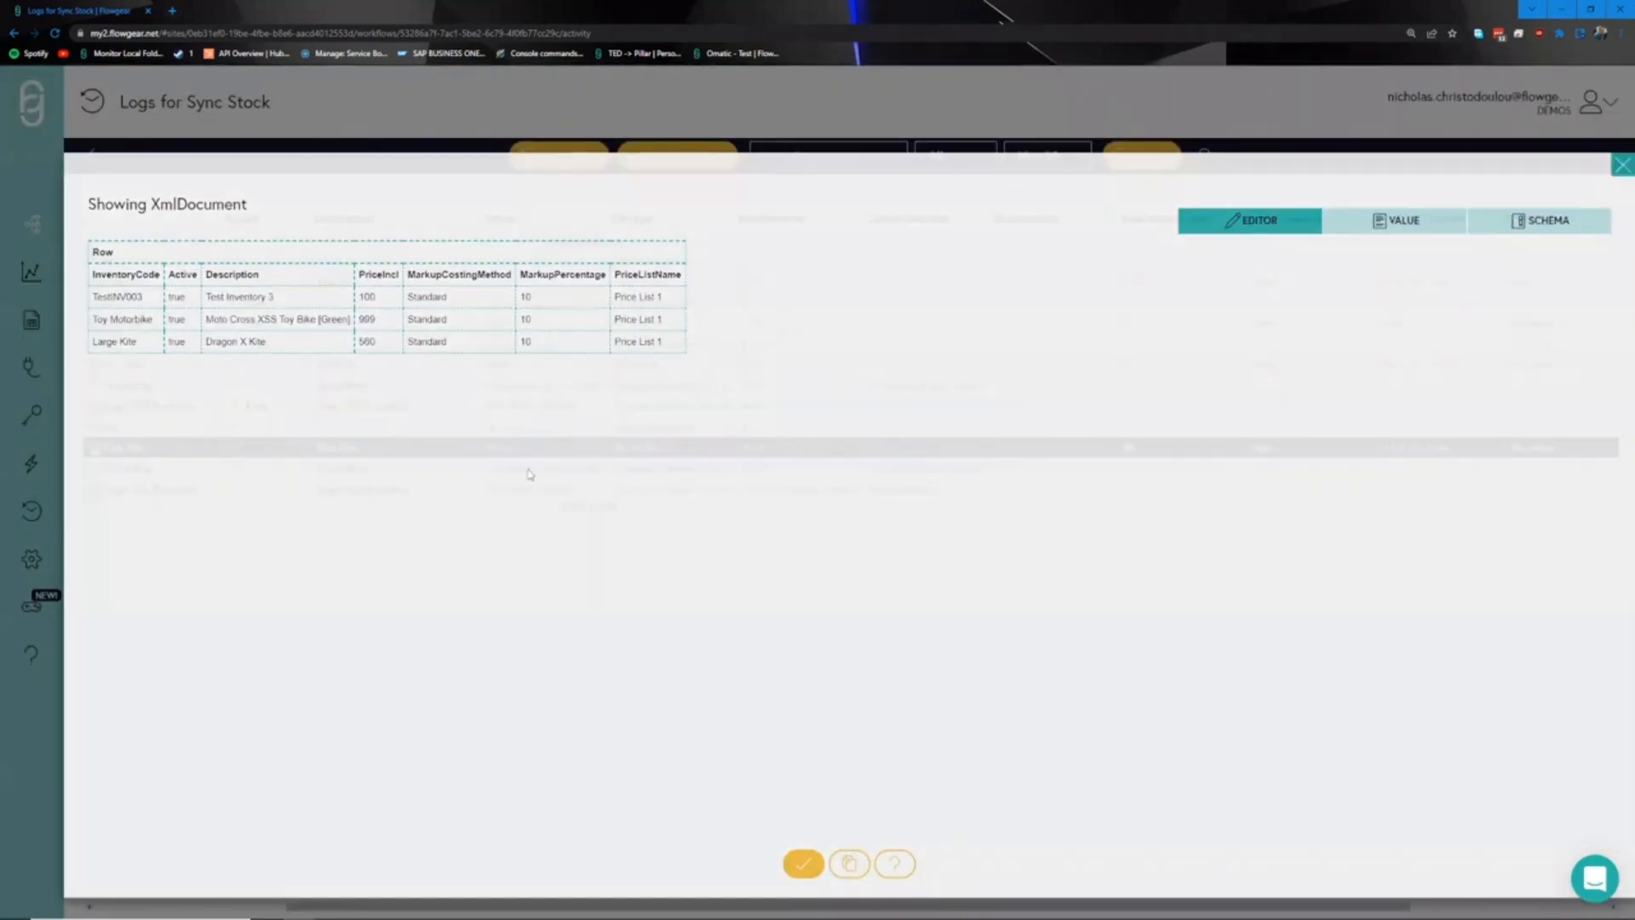
- Inspect the QuickMap step's mapped result as raw XML
click(906, 471)
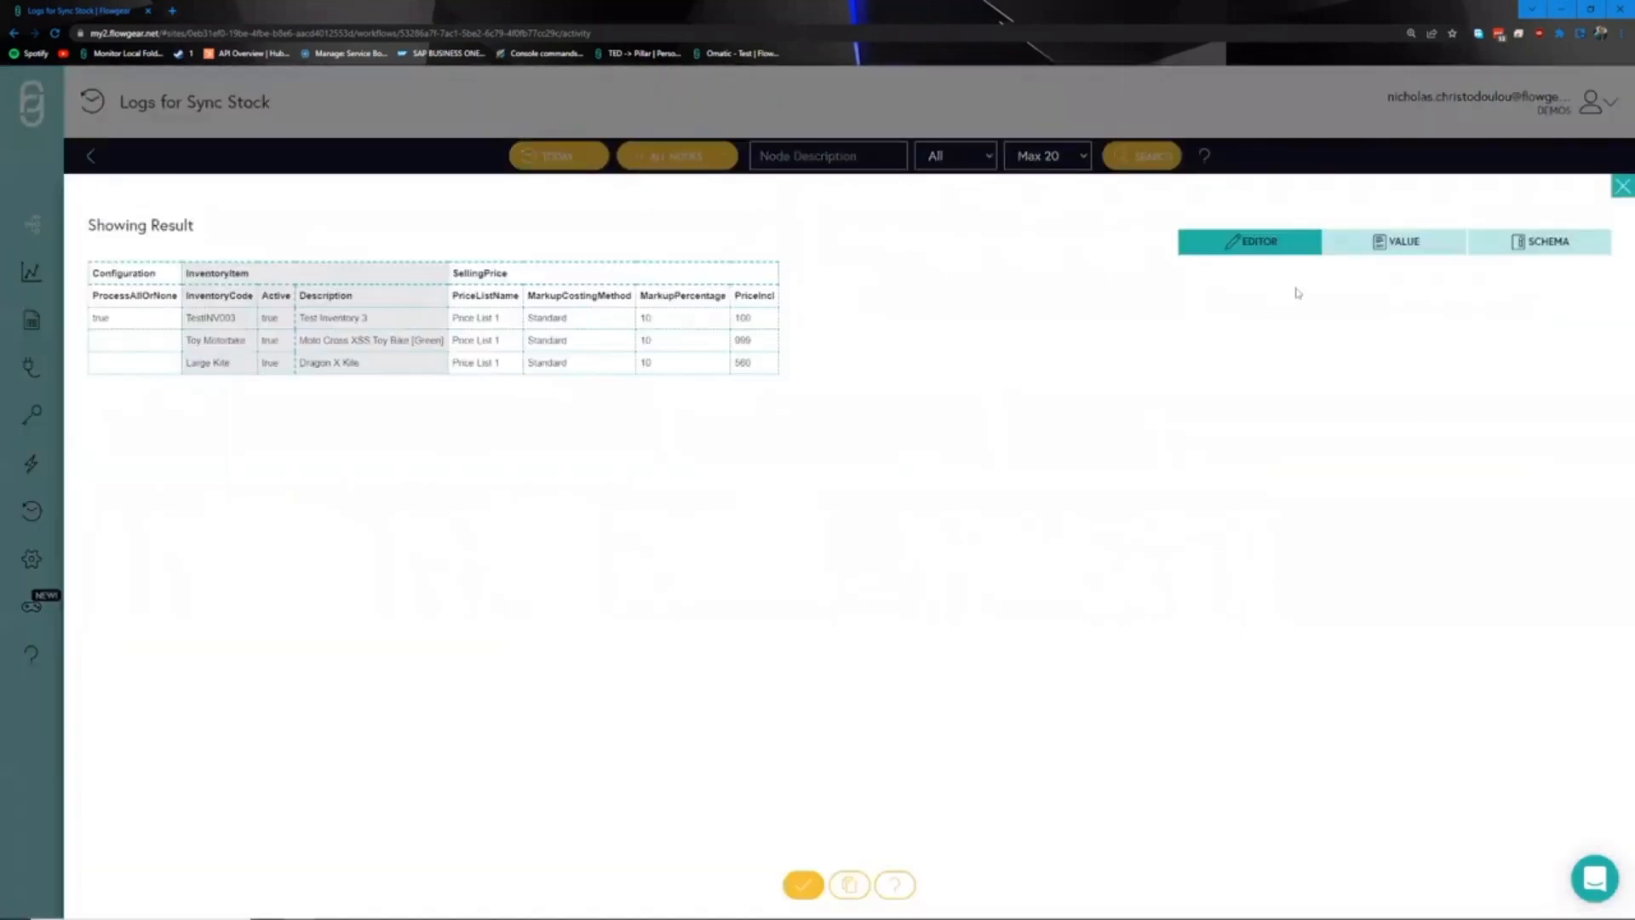
click(1395, 243)
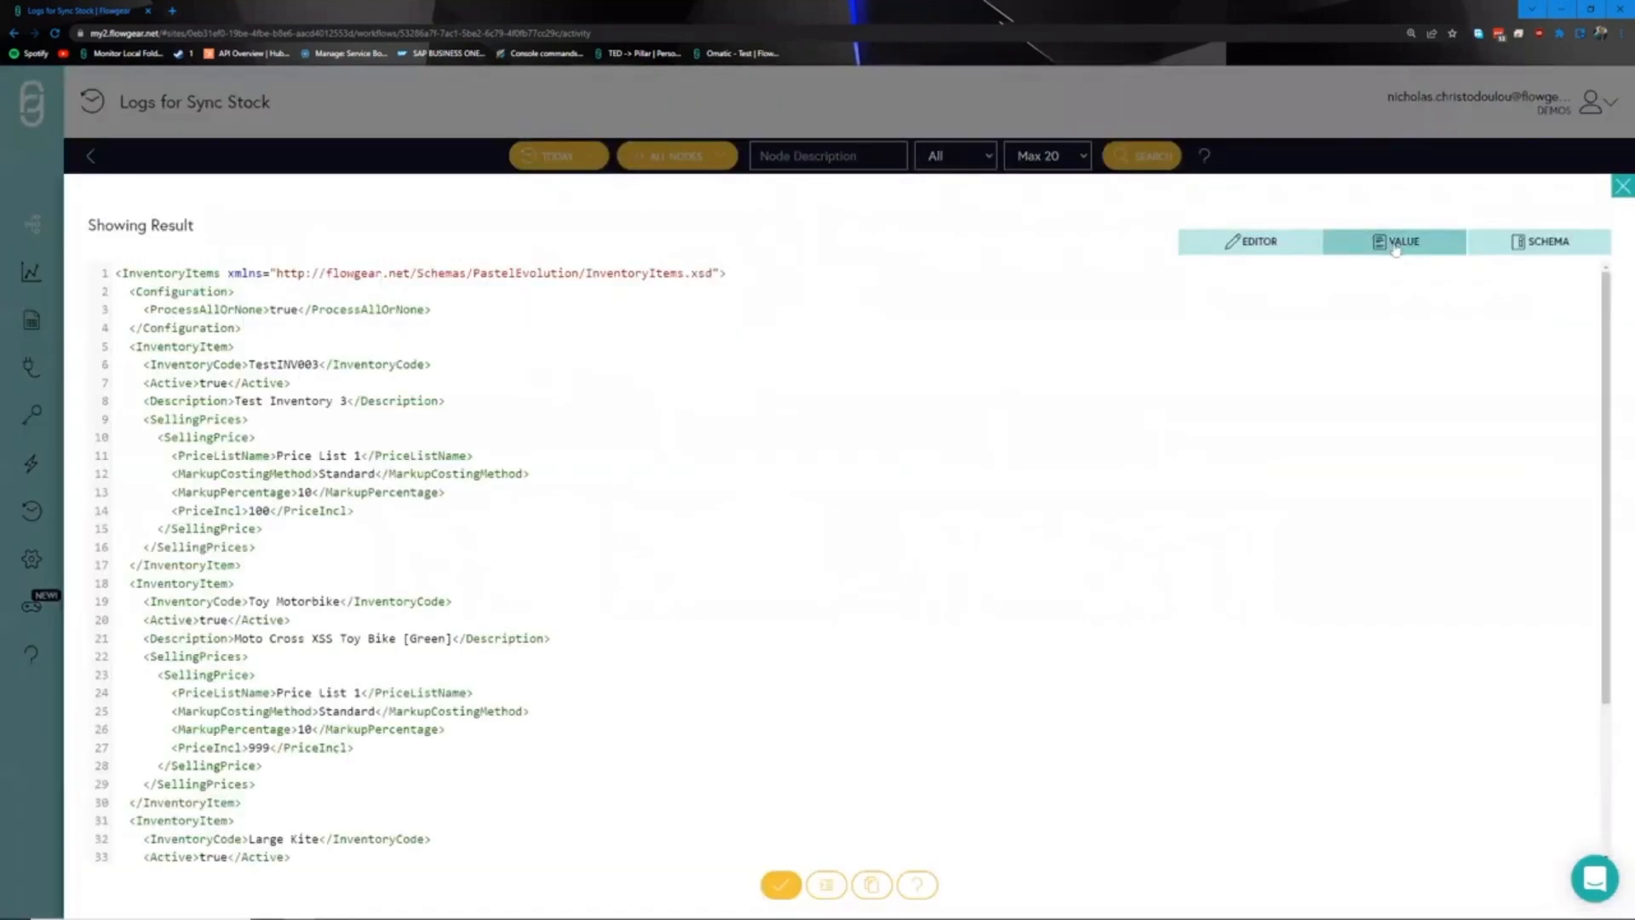
scroll(729, 514, down, 3)
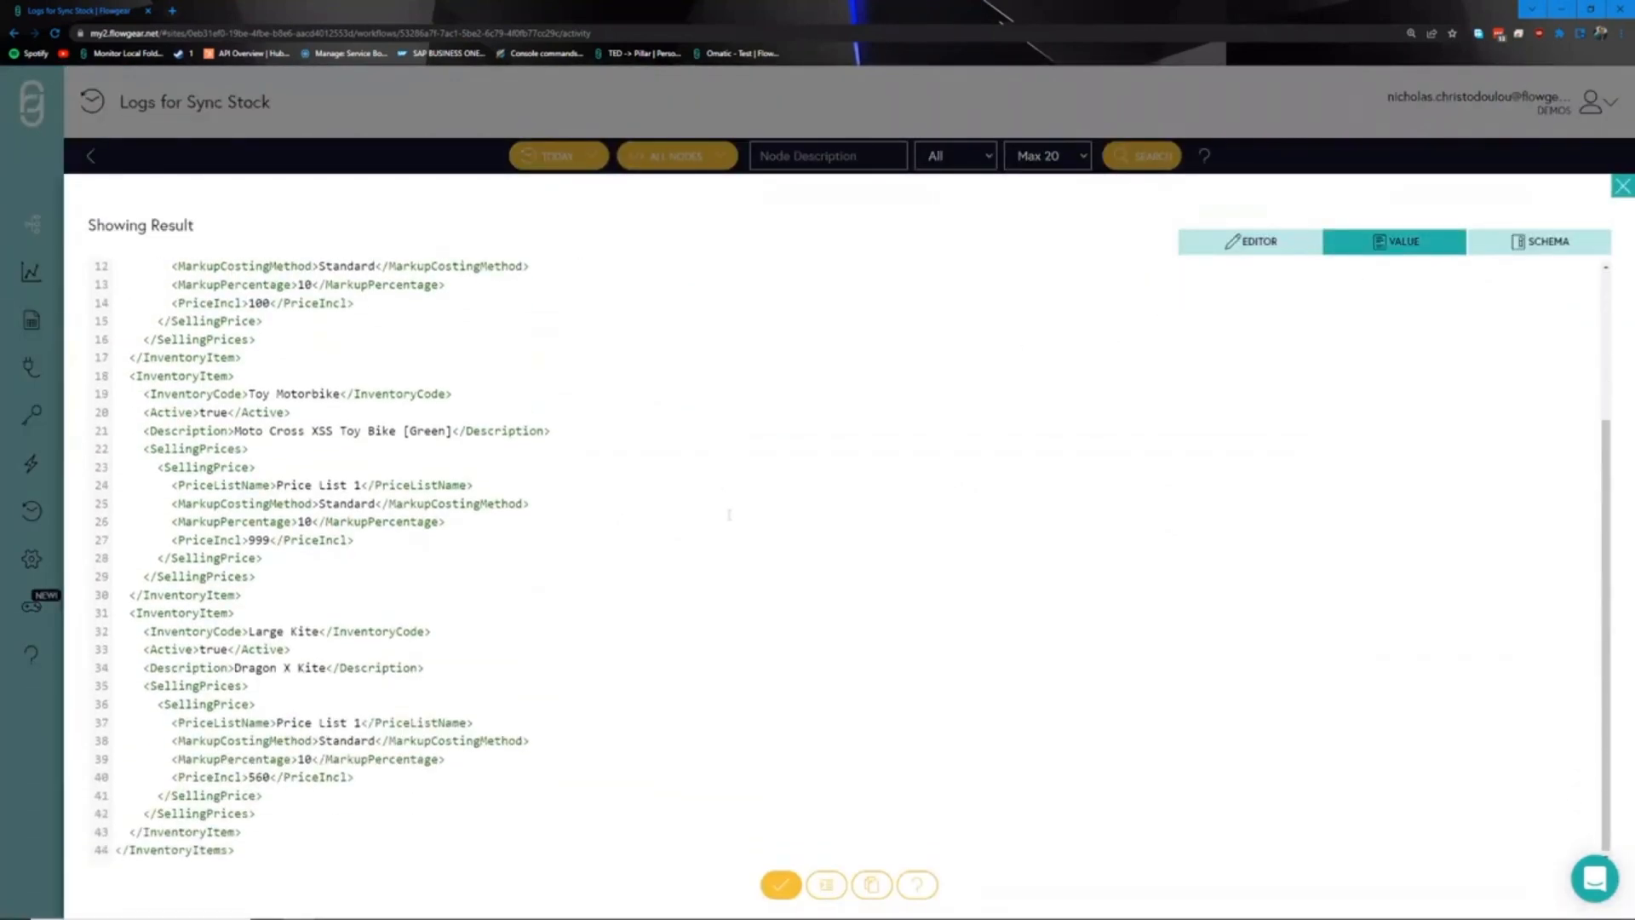
click(780, 883)
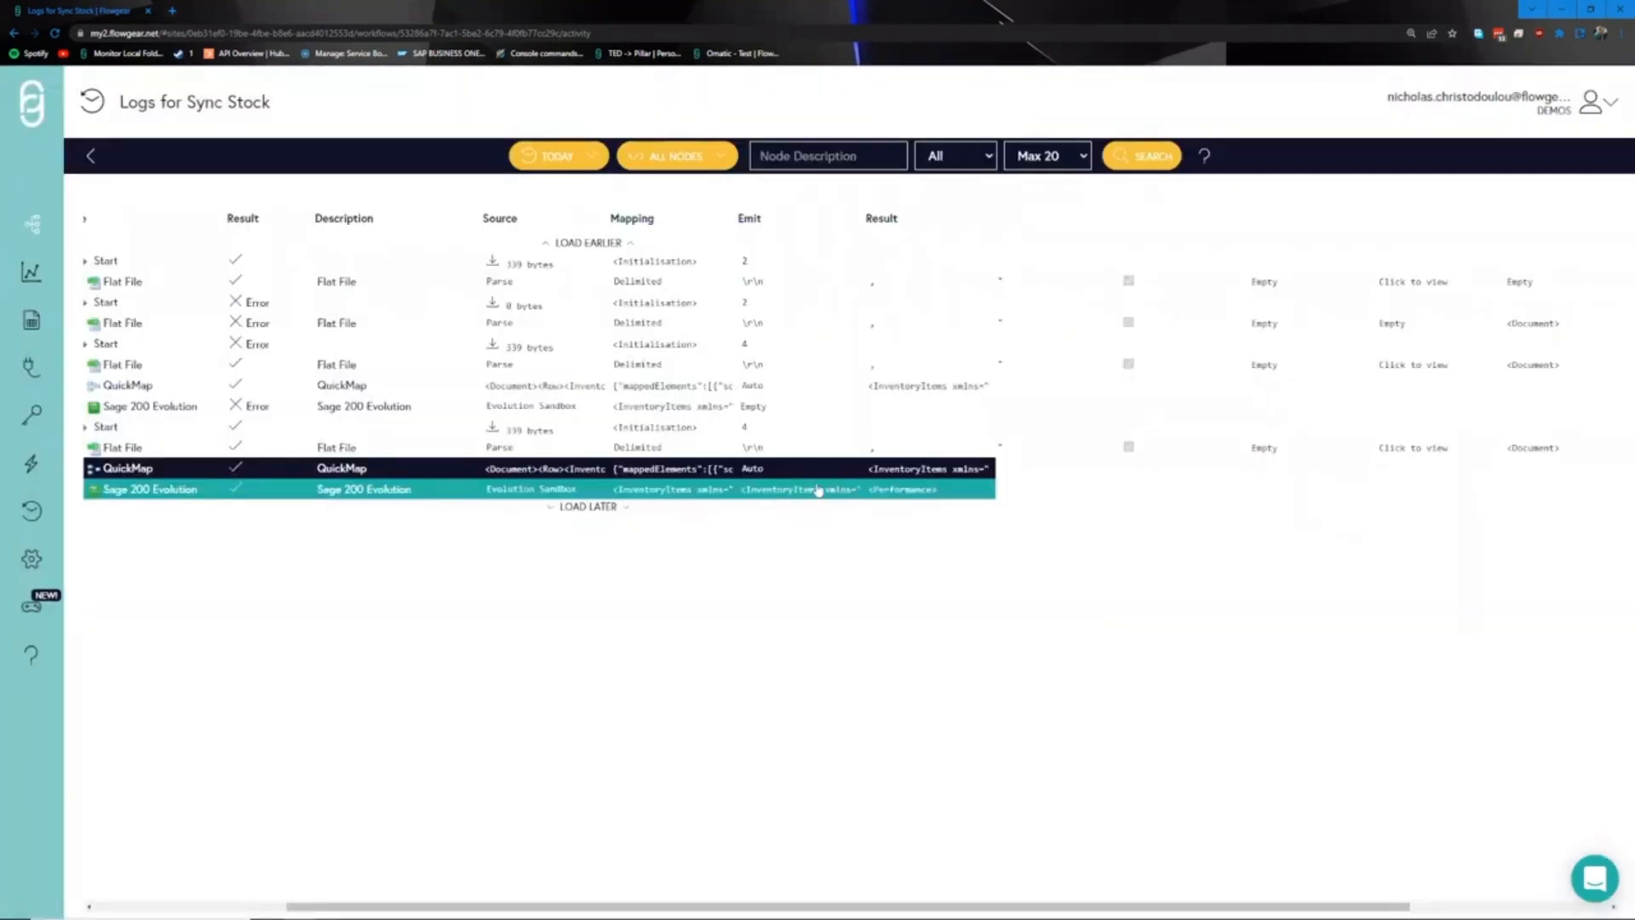
- Check the Sage 200 Evolution step's ResponseXml showing all 3 items processed successfully
click(820, 490)
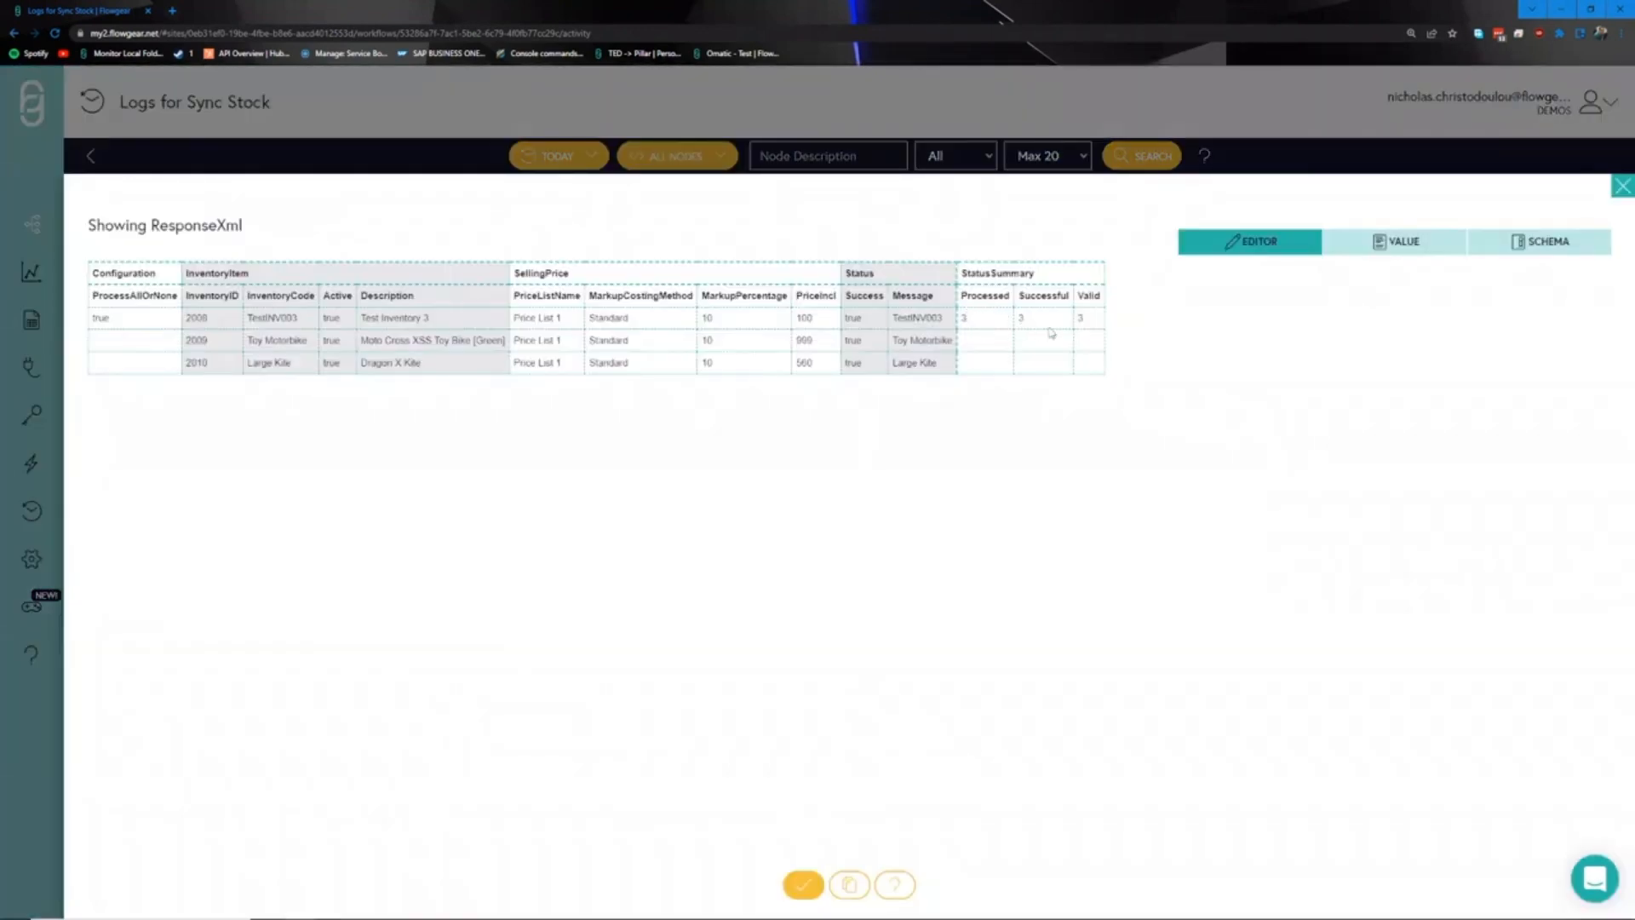
drag(217, 290, 825, 431)
click(775, 375)
click(803, 885)
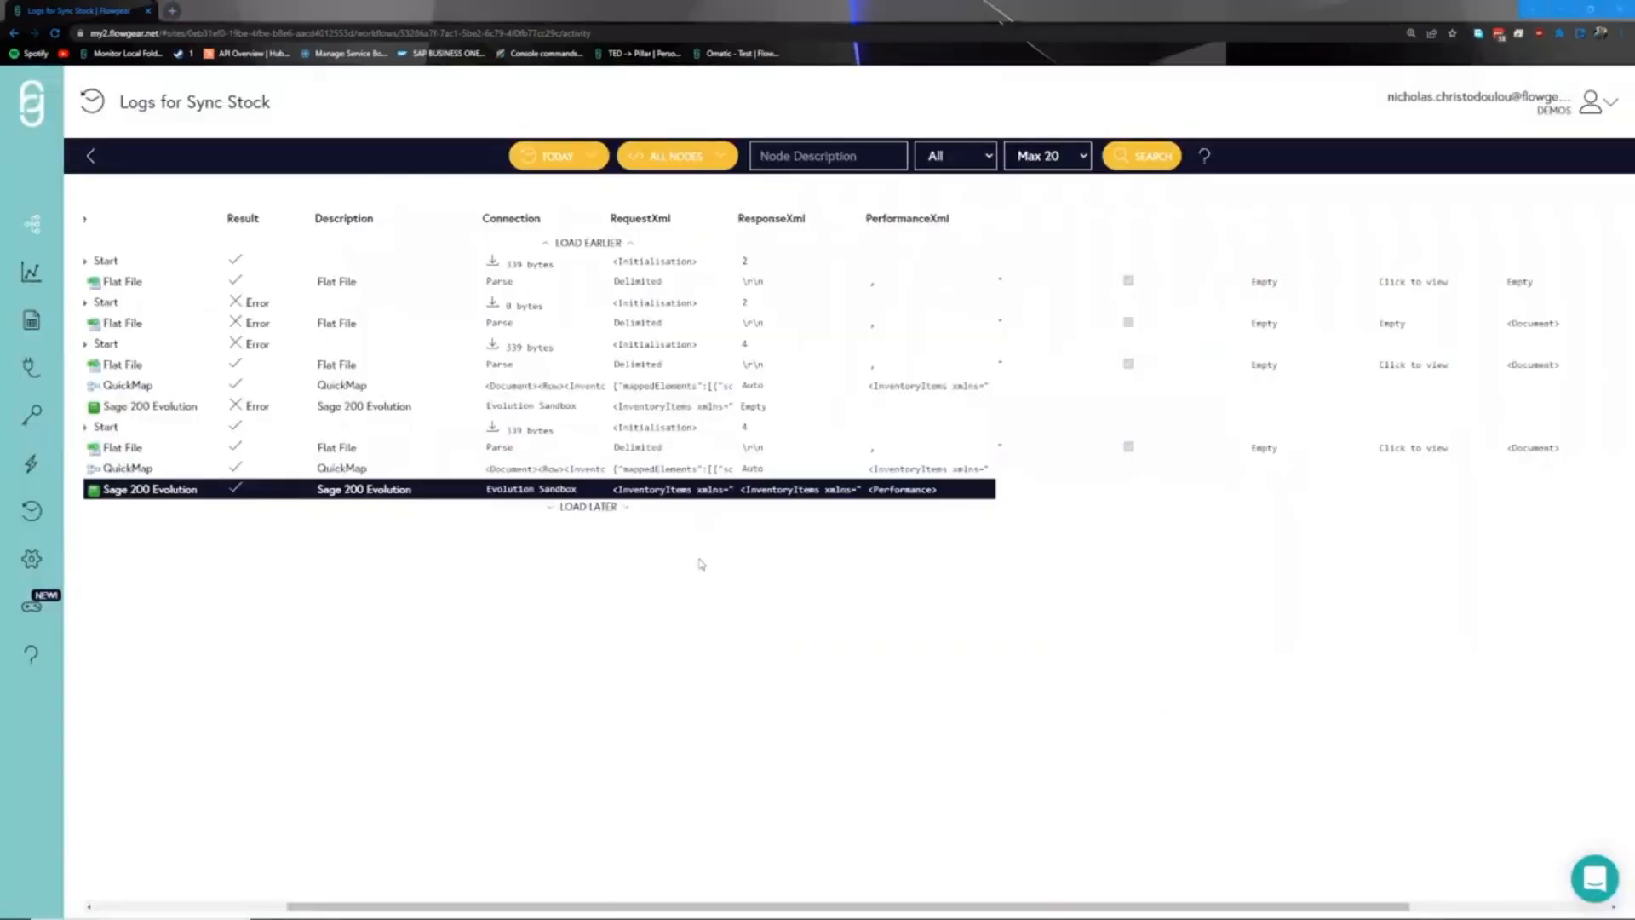
key(alt+Tab)
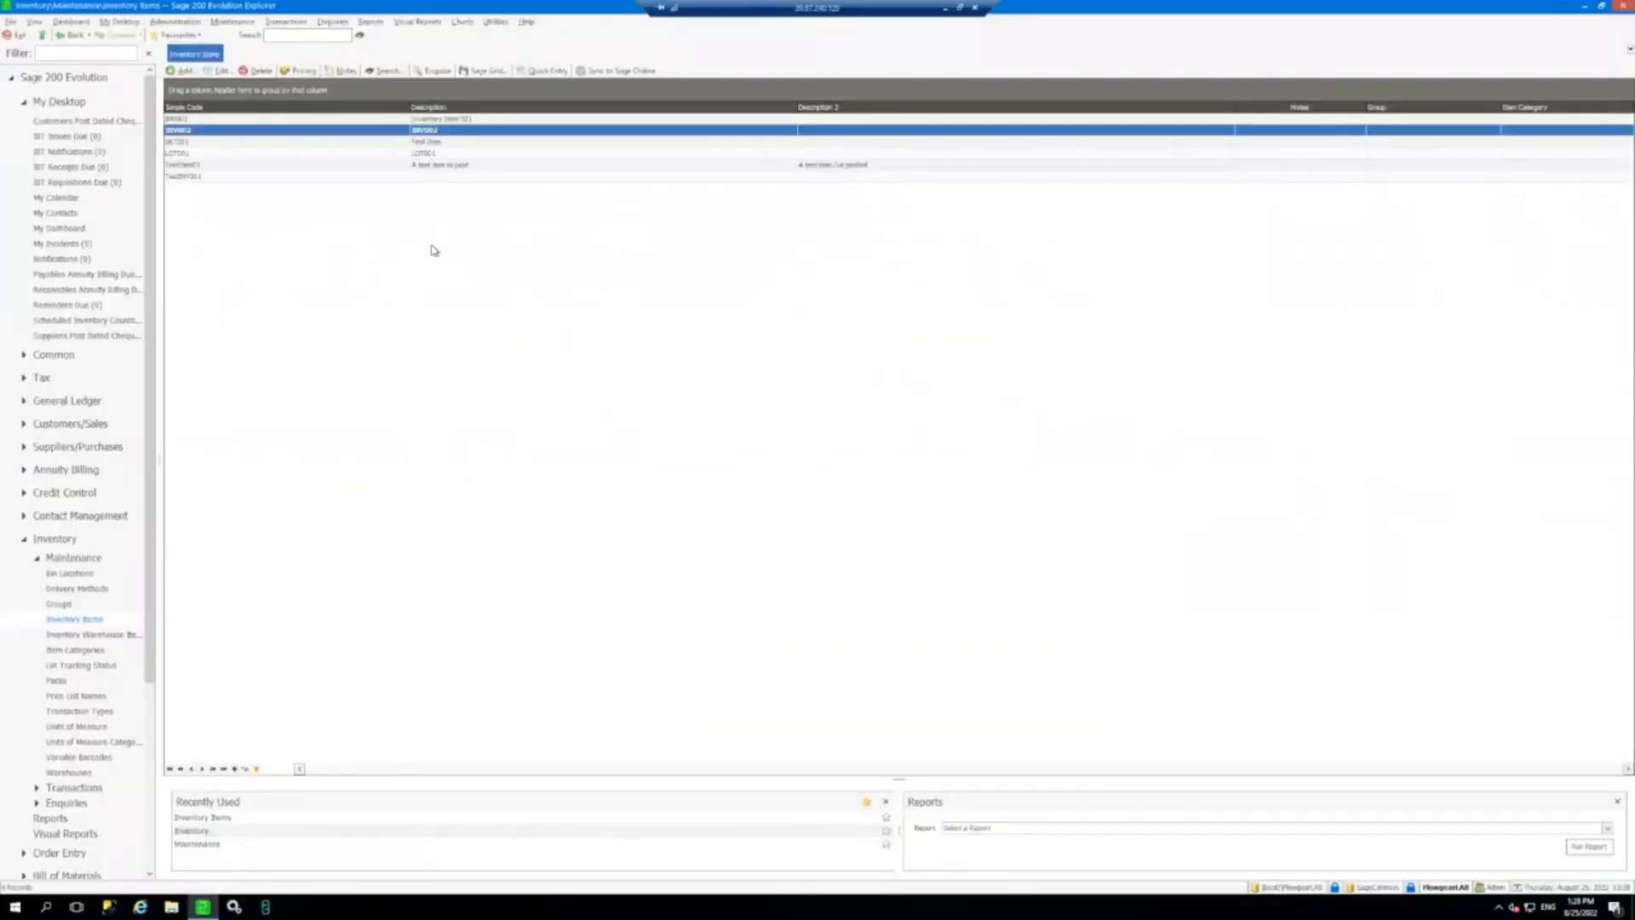
- Refresh Inventory Items with F5 so TestINV003, Toy Motorbike and Large Kite appear
key(F5)
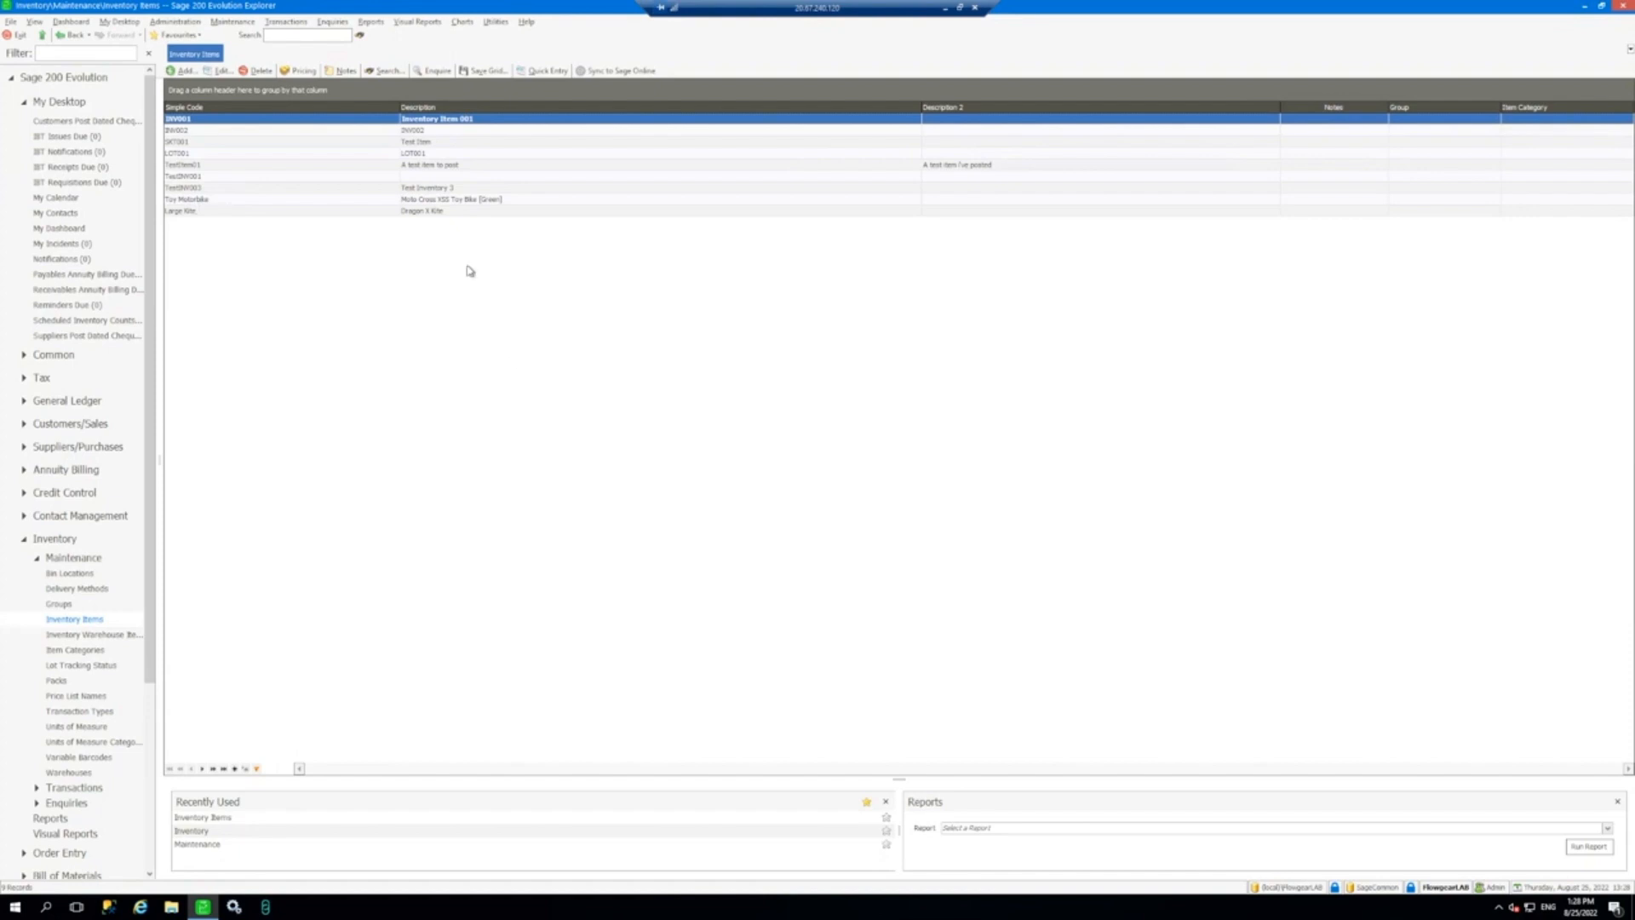
key(alt+Tab)
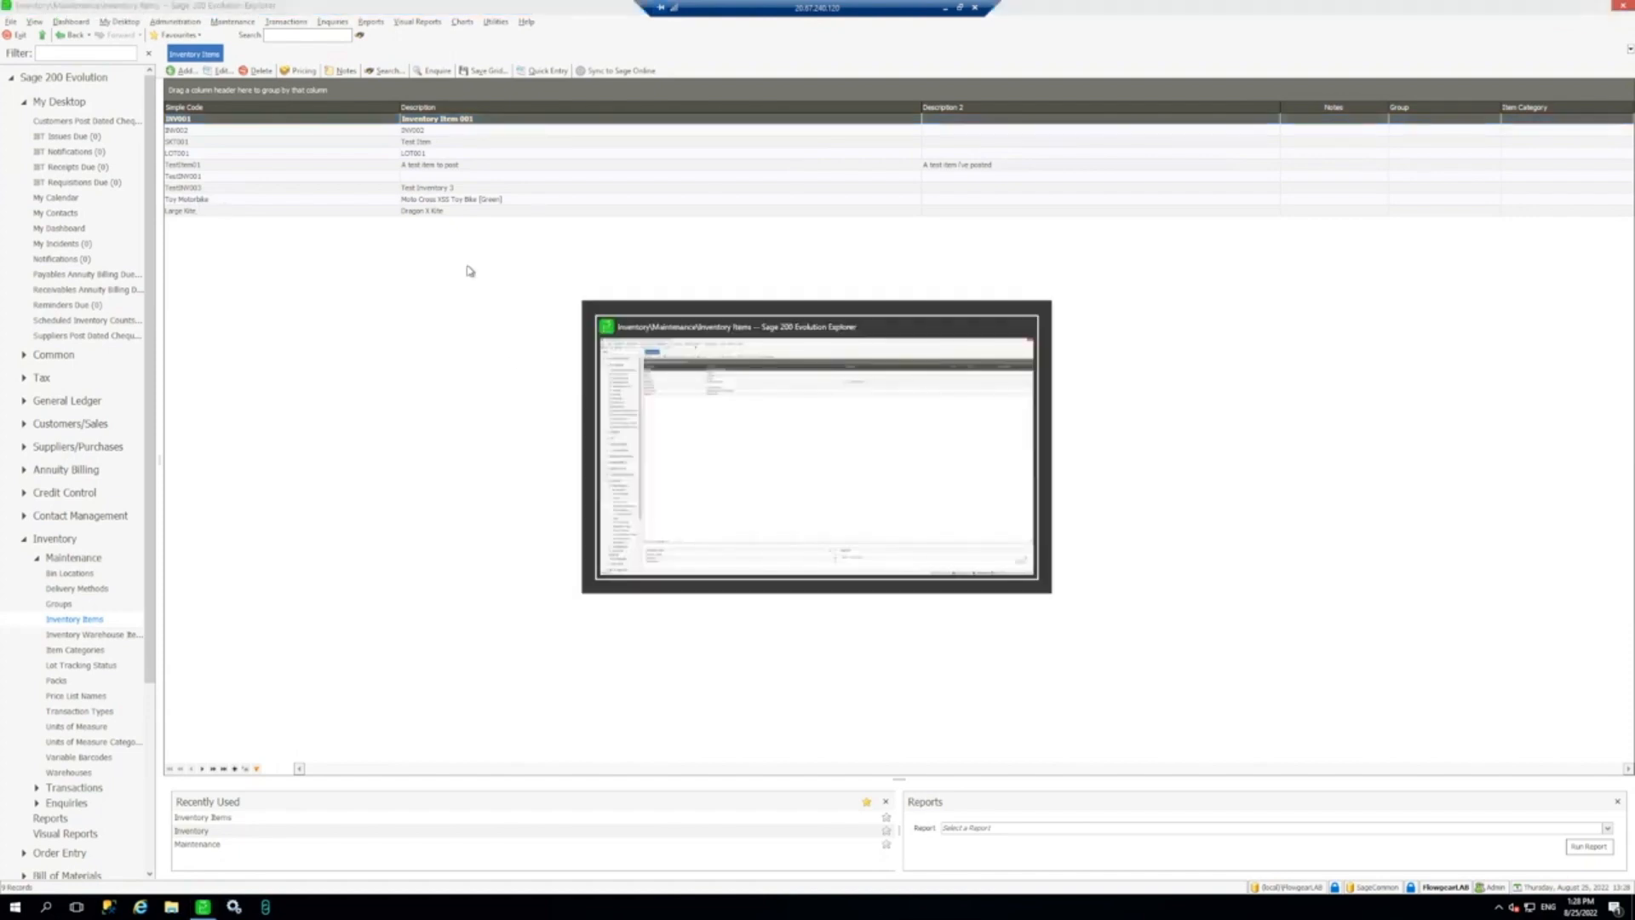
- Go back from the run logs to the Sync Stock design and start adding a new node on the canvas
click(944, 7)
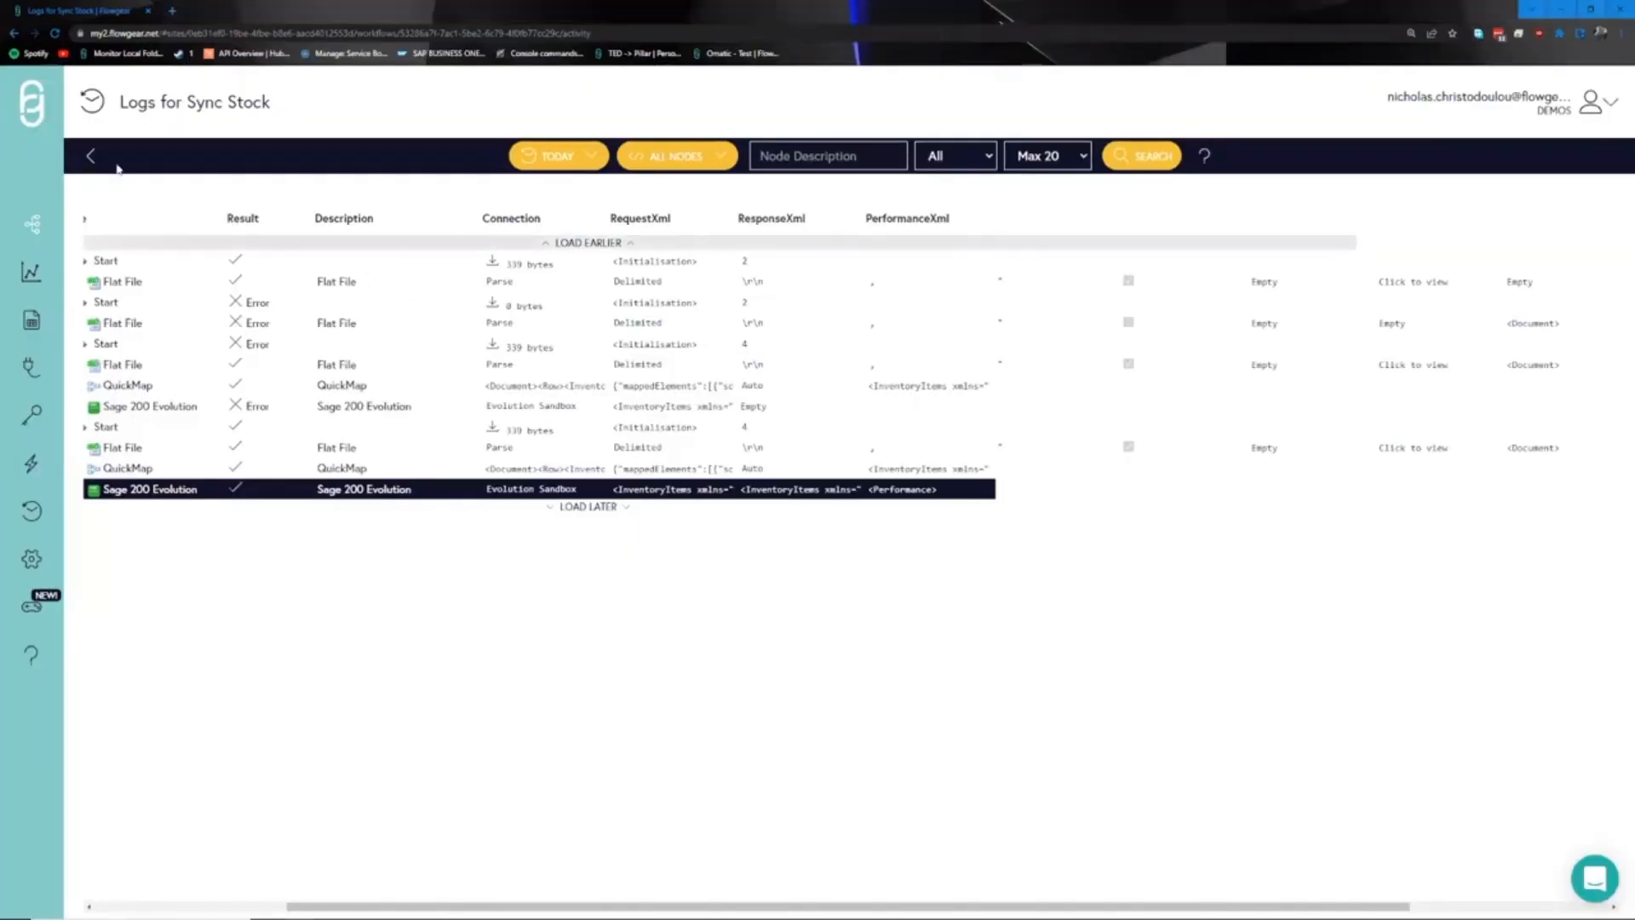
click(90, 156)
click(219, 317)
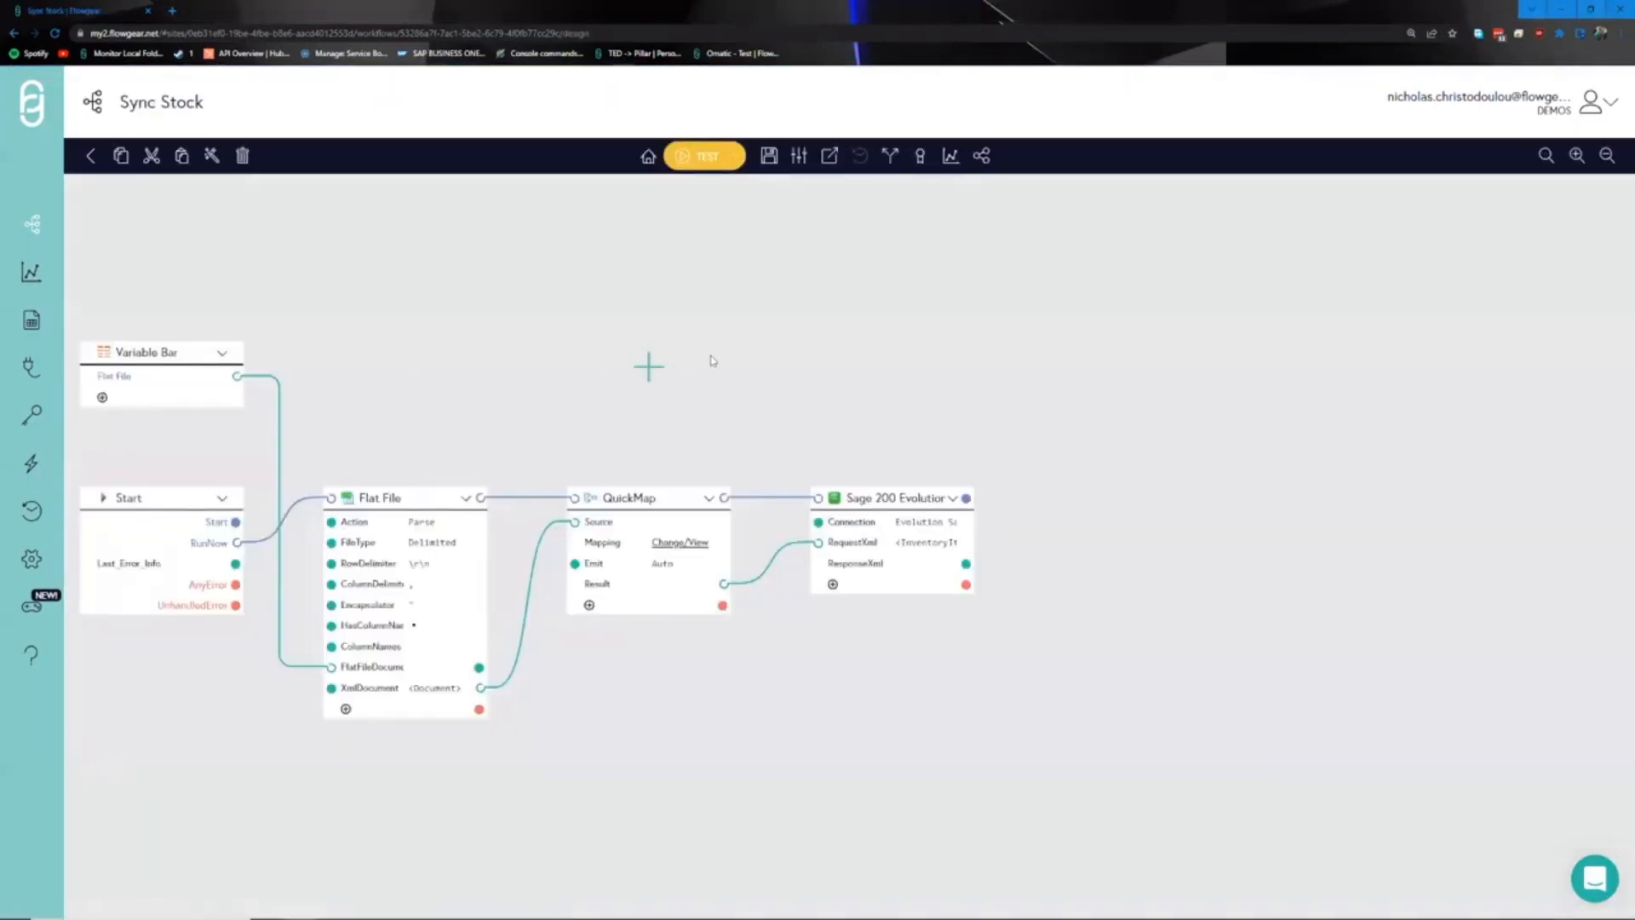
drag(723, 347, 740, 342)
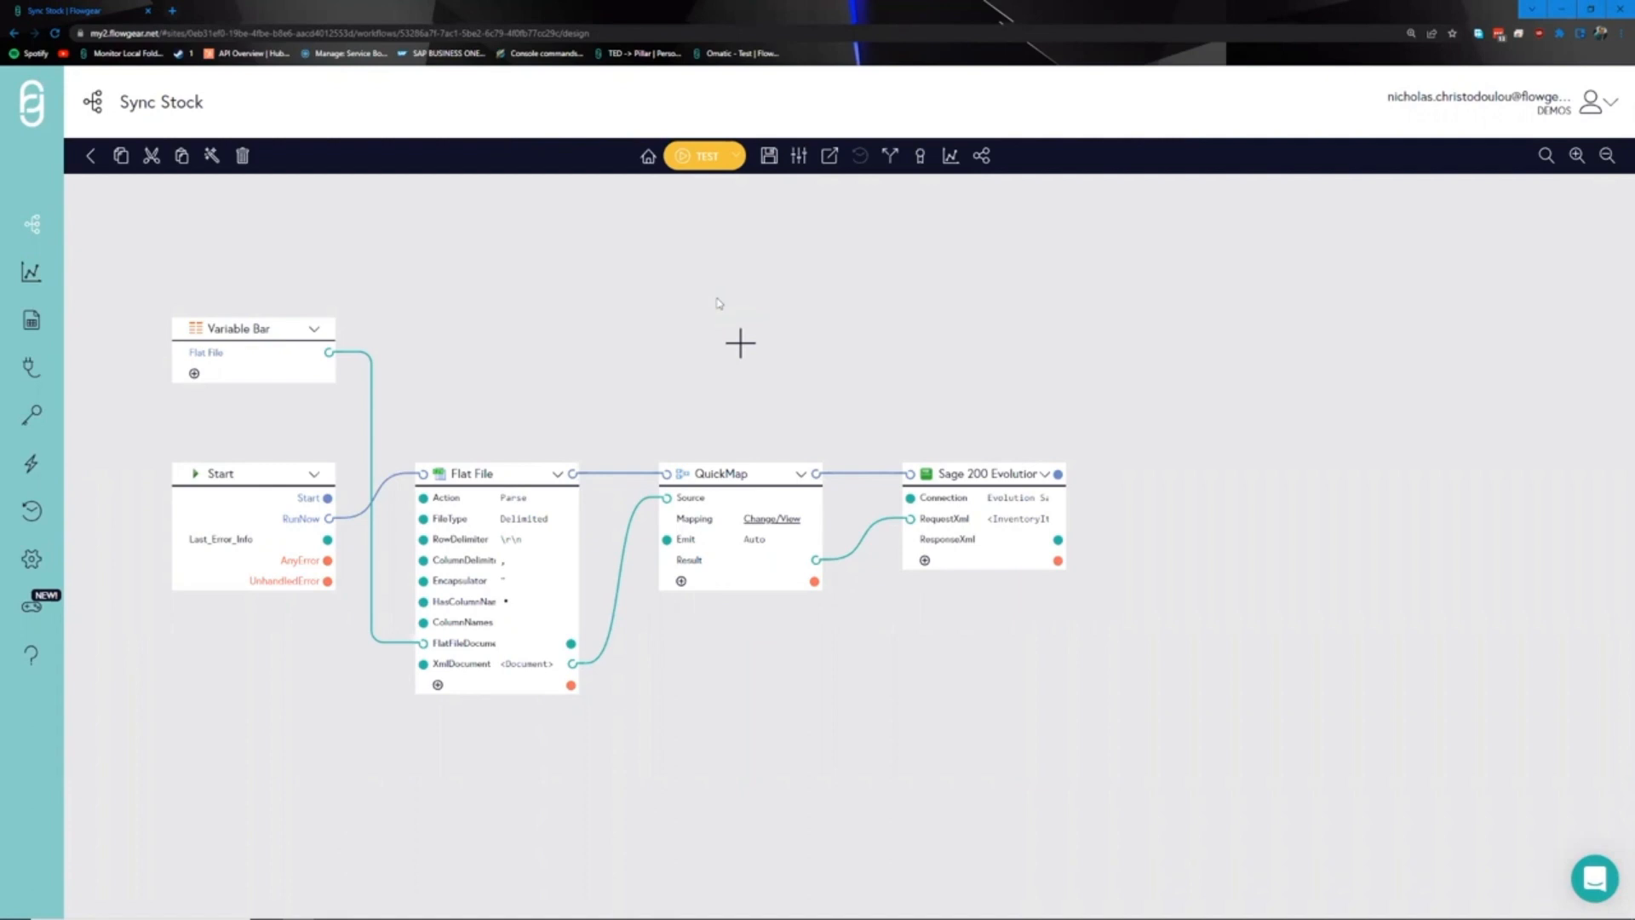
drag(740, 343, 599, 339)
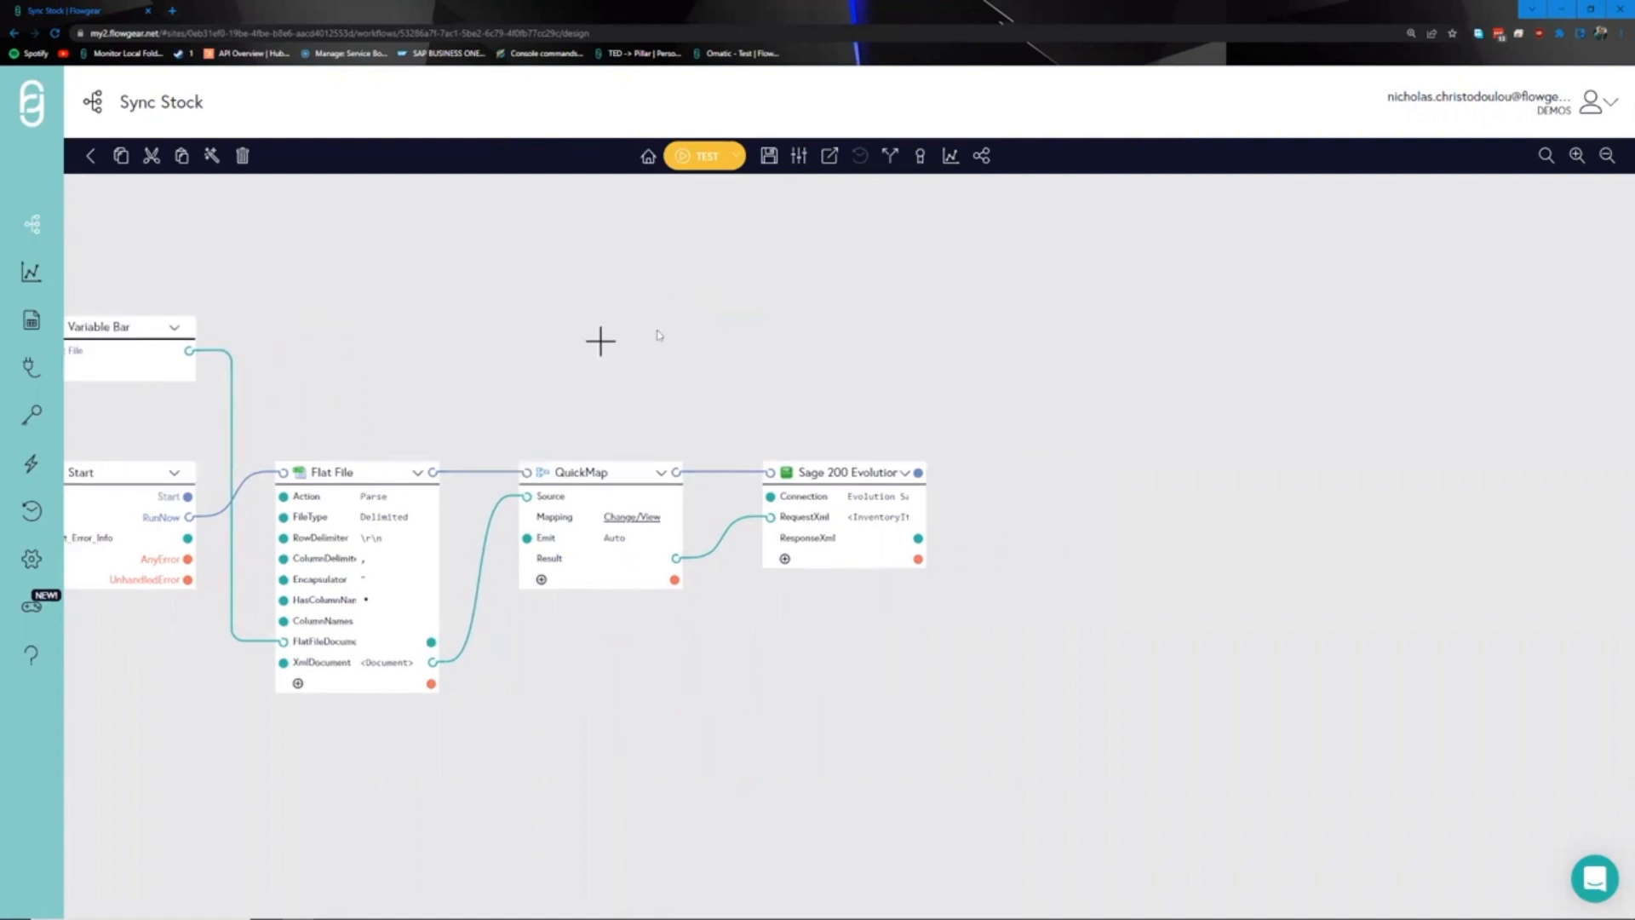
click(1090, 493)
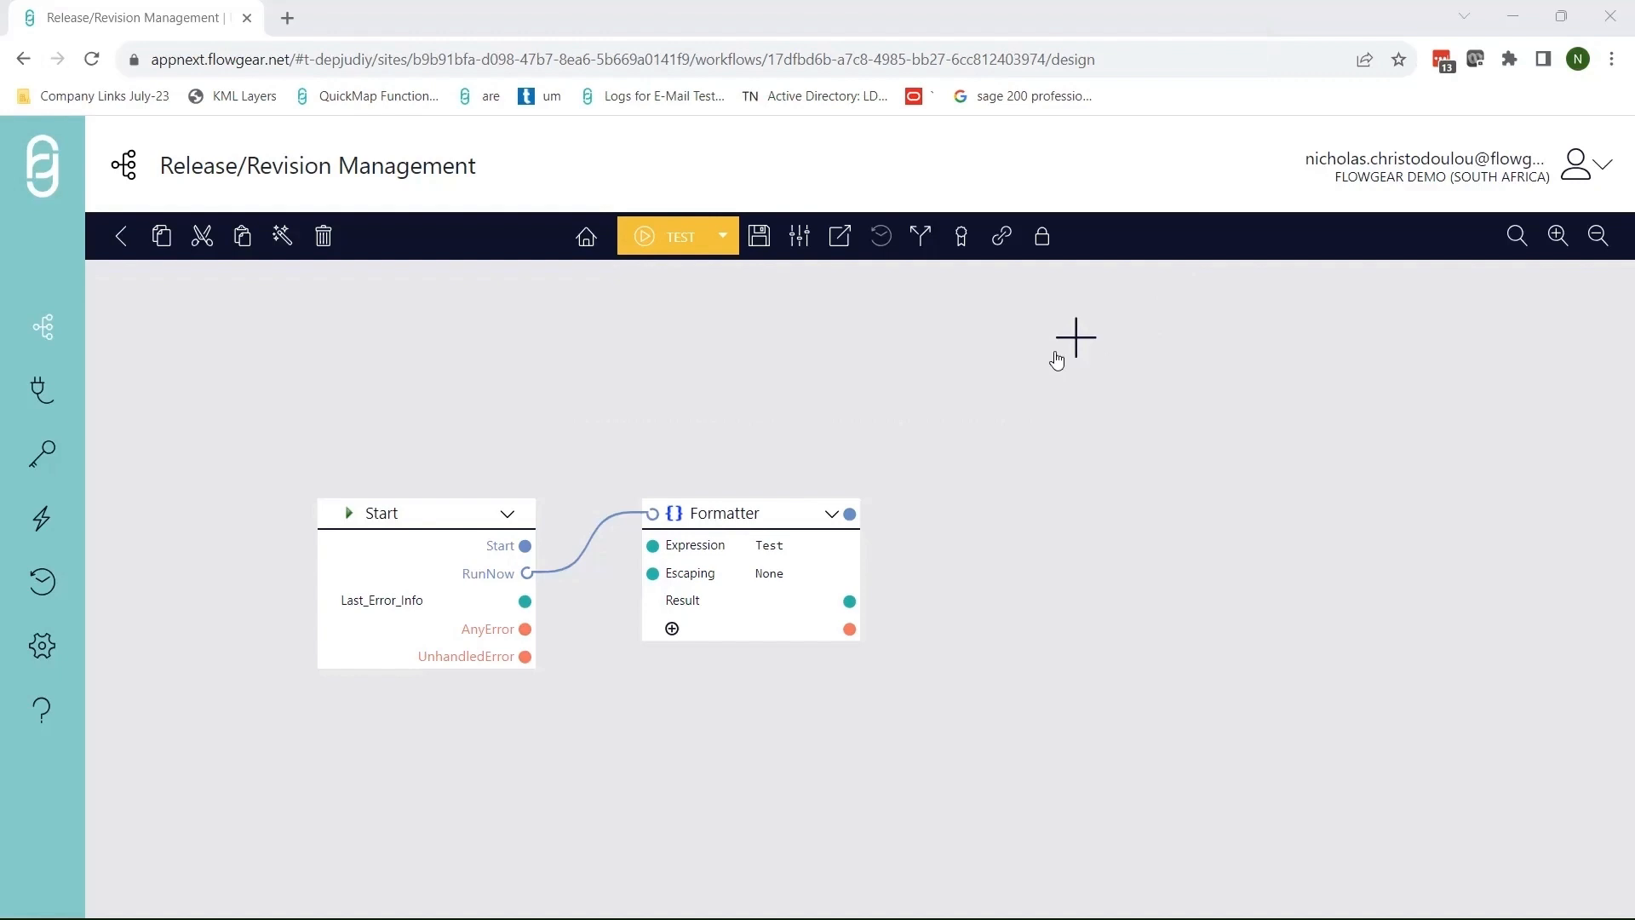
click(798, 238)
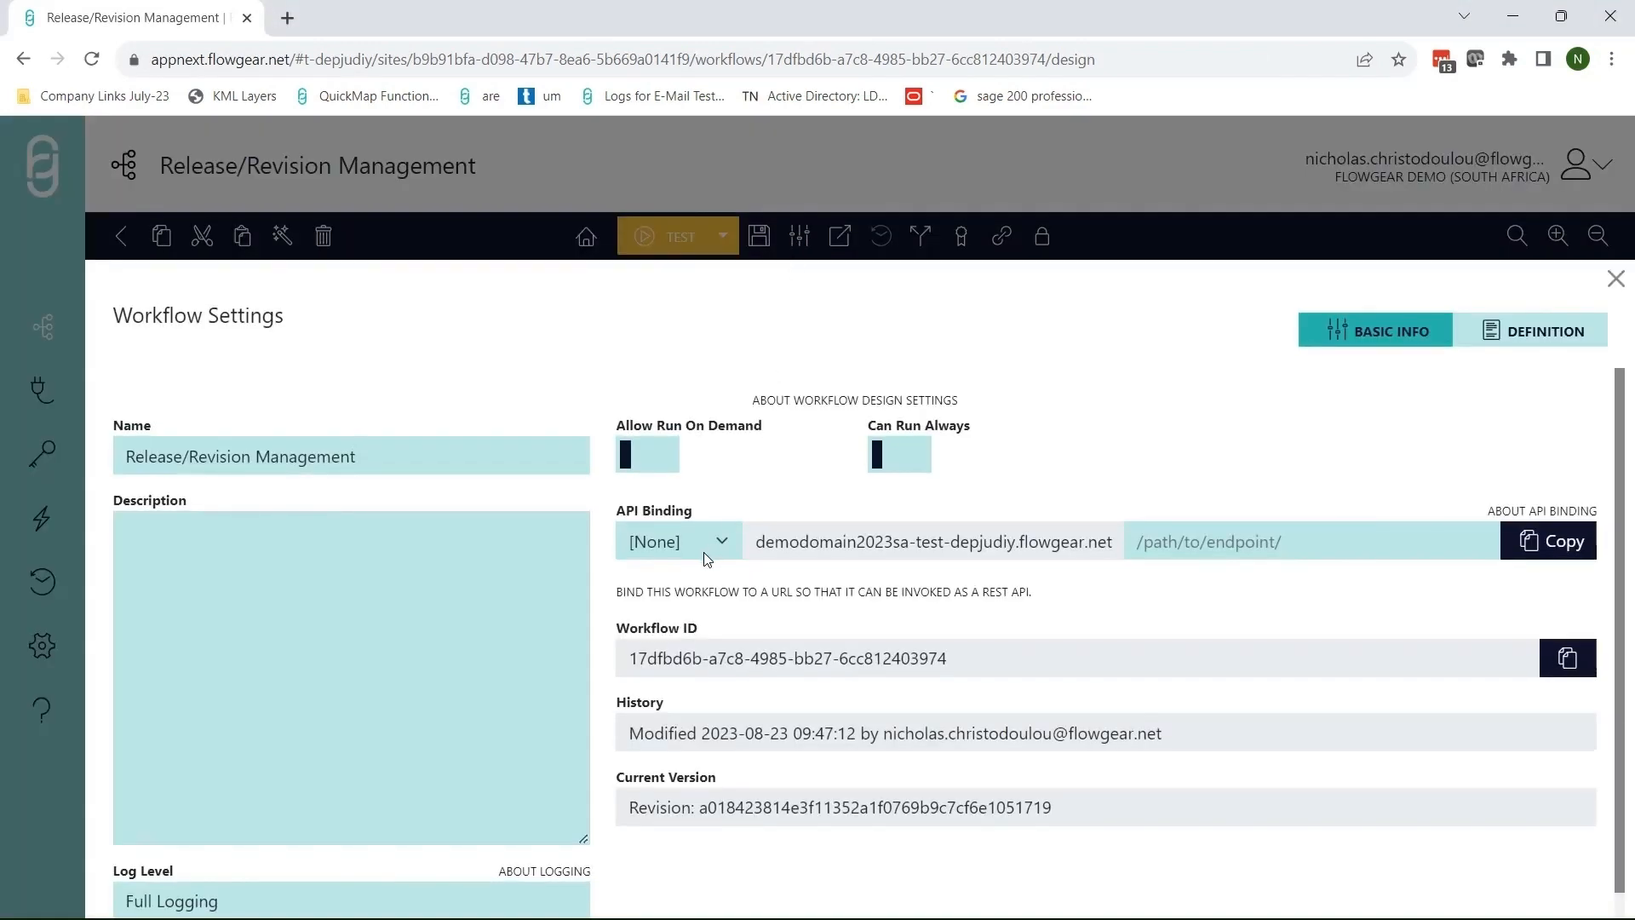
click(713, 543)
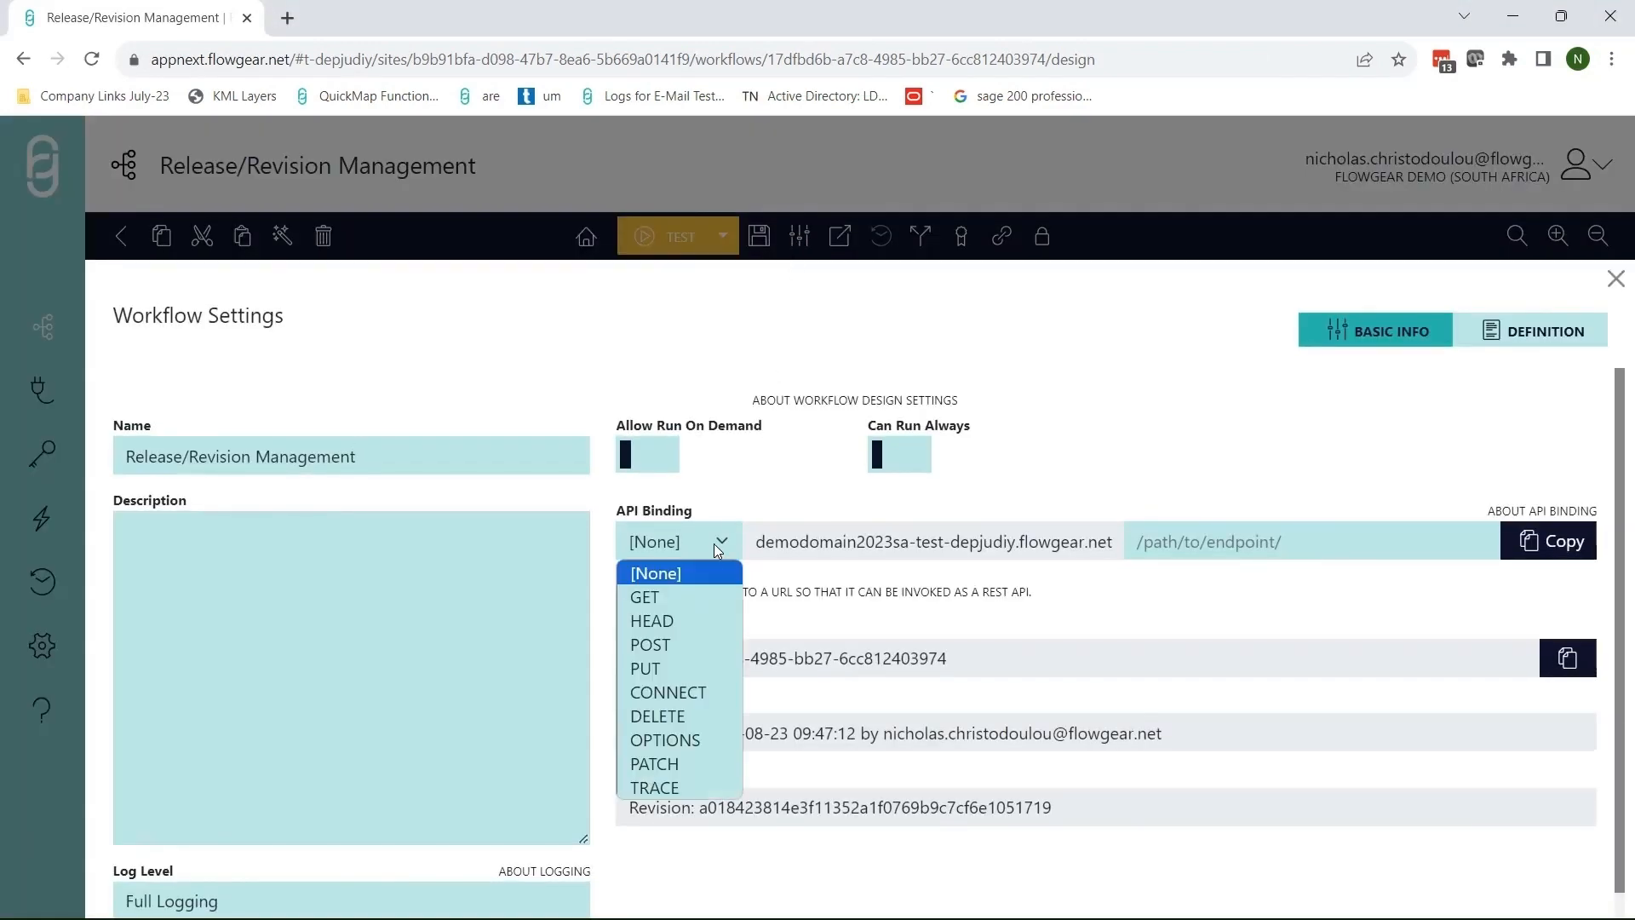
click(683, 595)
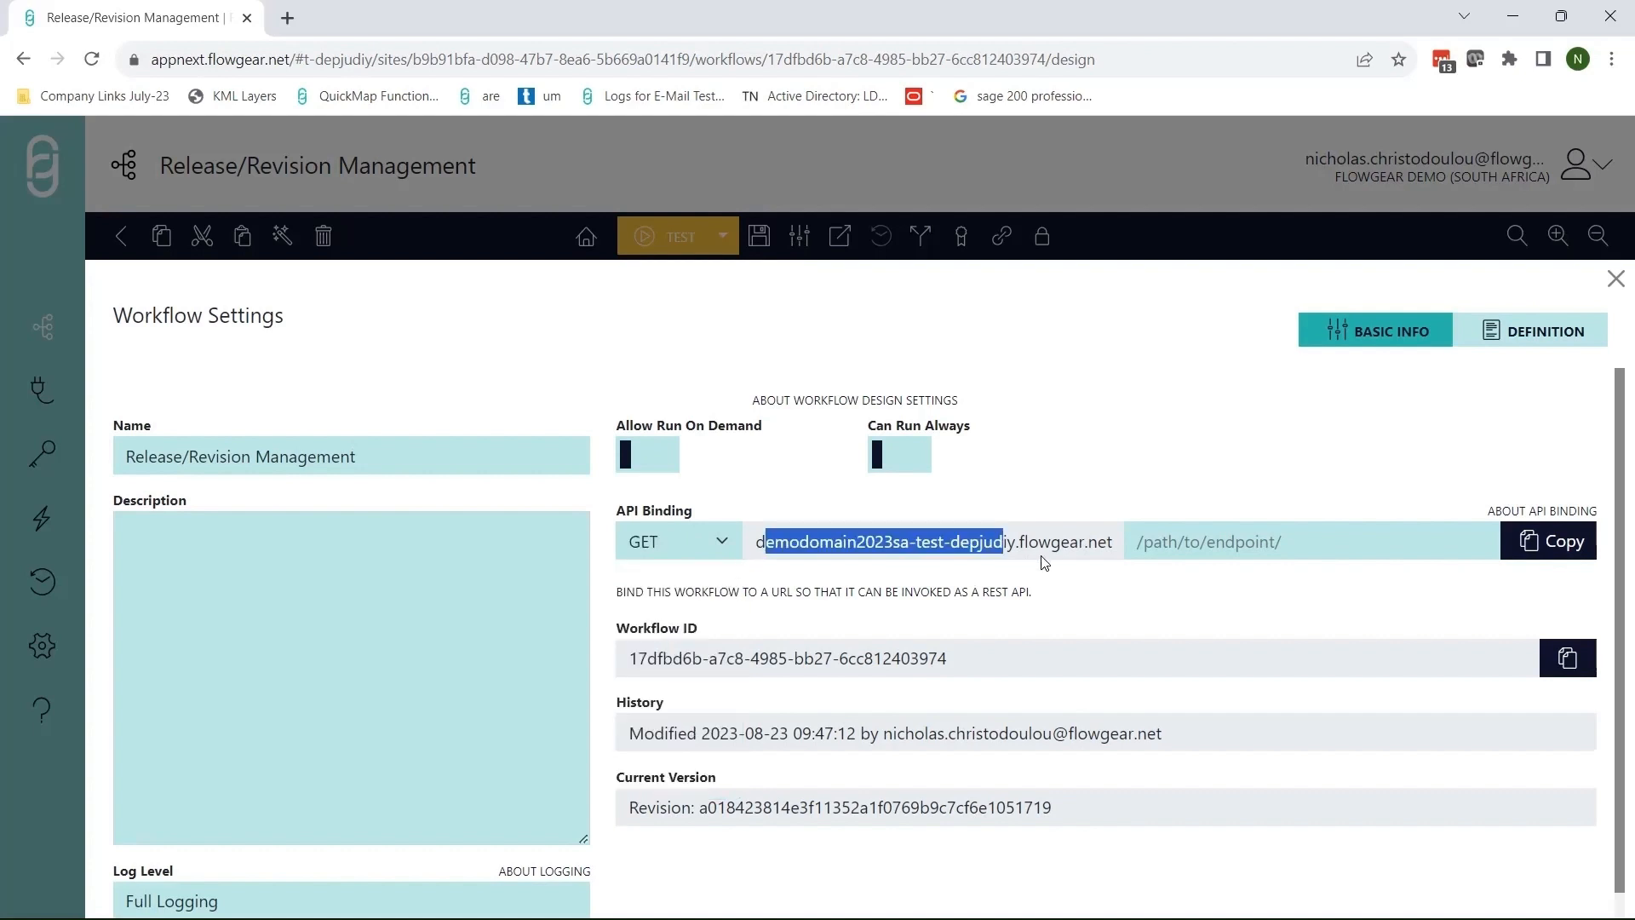
click(1197, 543)
text(/custom)
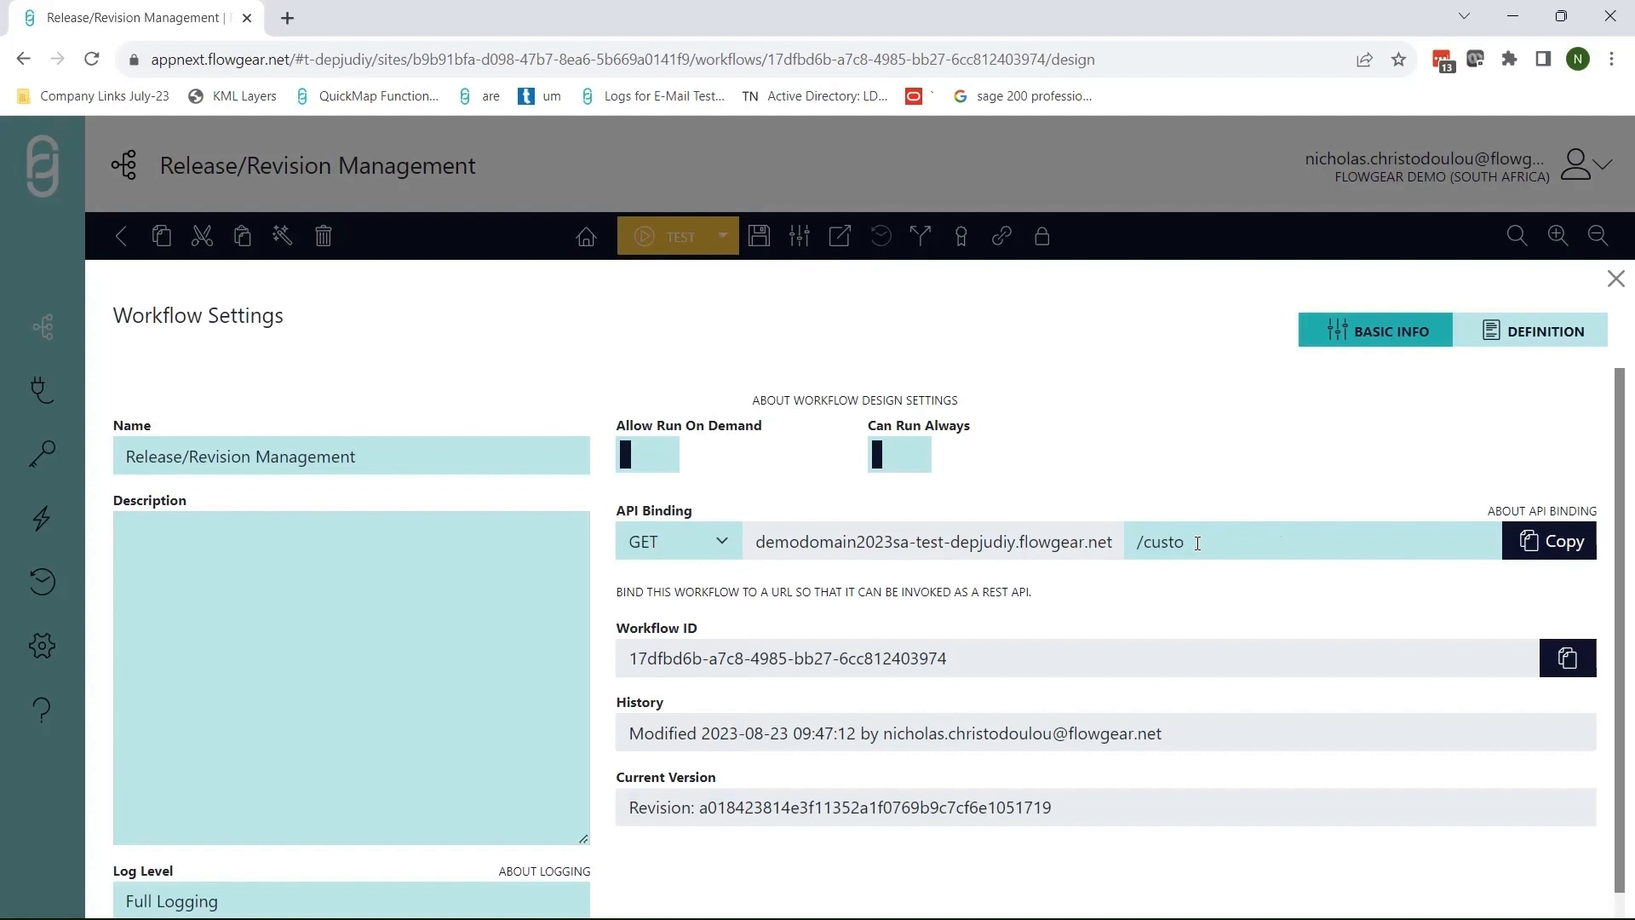
click(1539, 550)
click(561, 60)
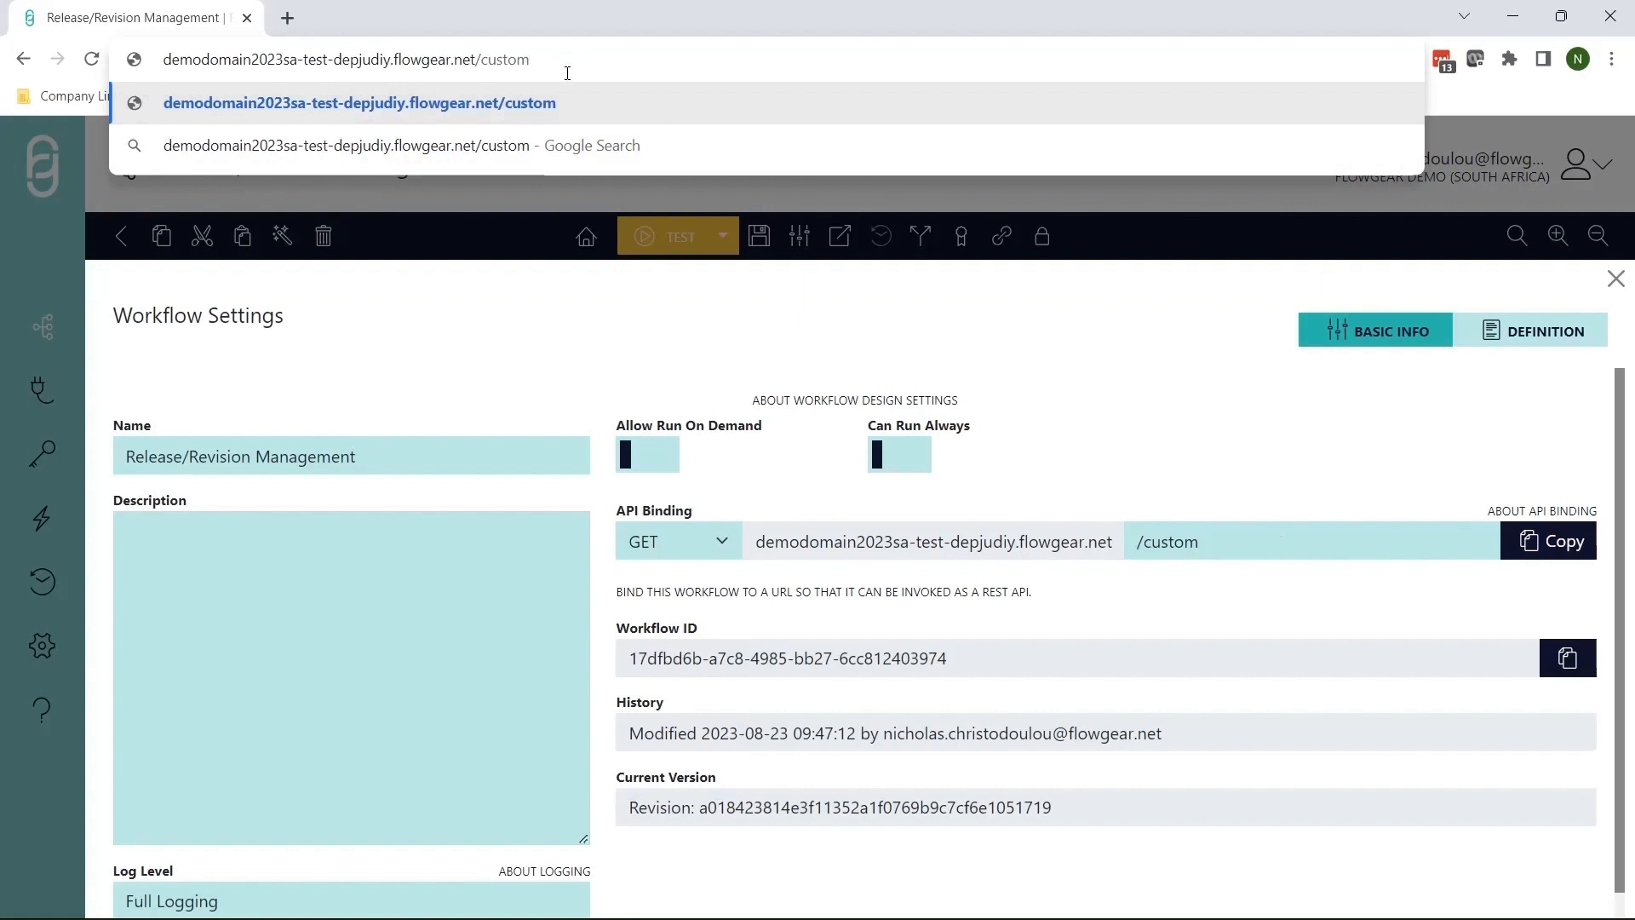
key(ctrl+a)
key(BackSpace)
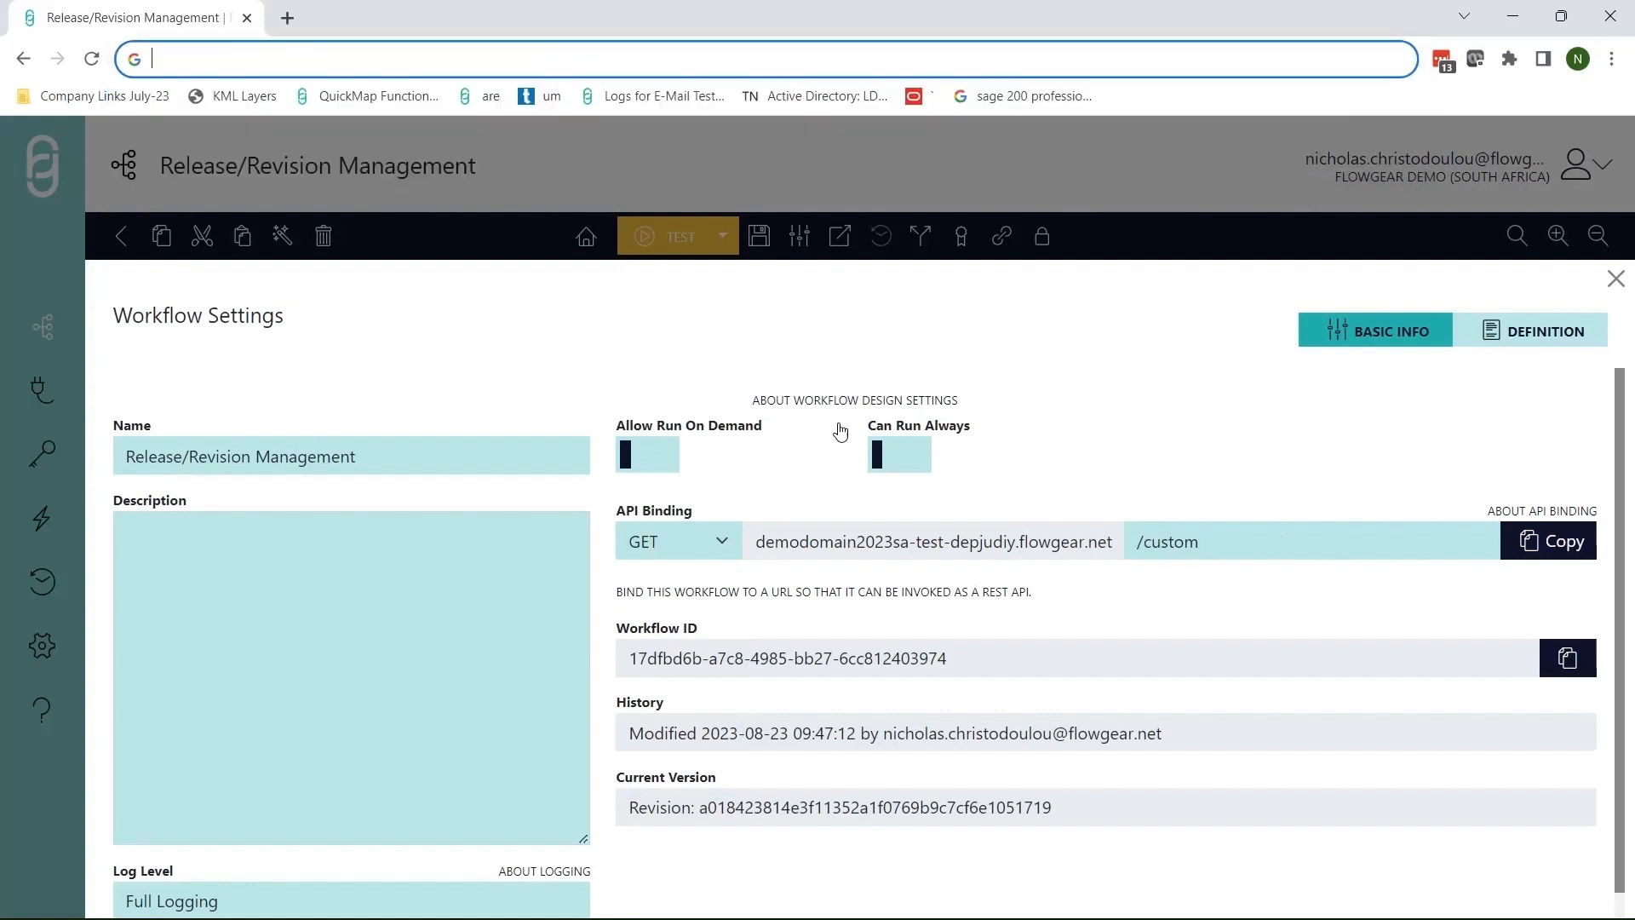
triple_click(1196, 546)
key(BackSpace)
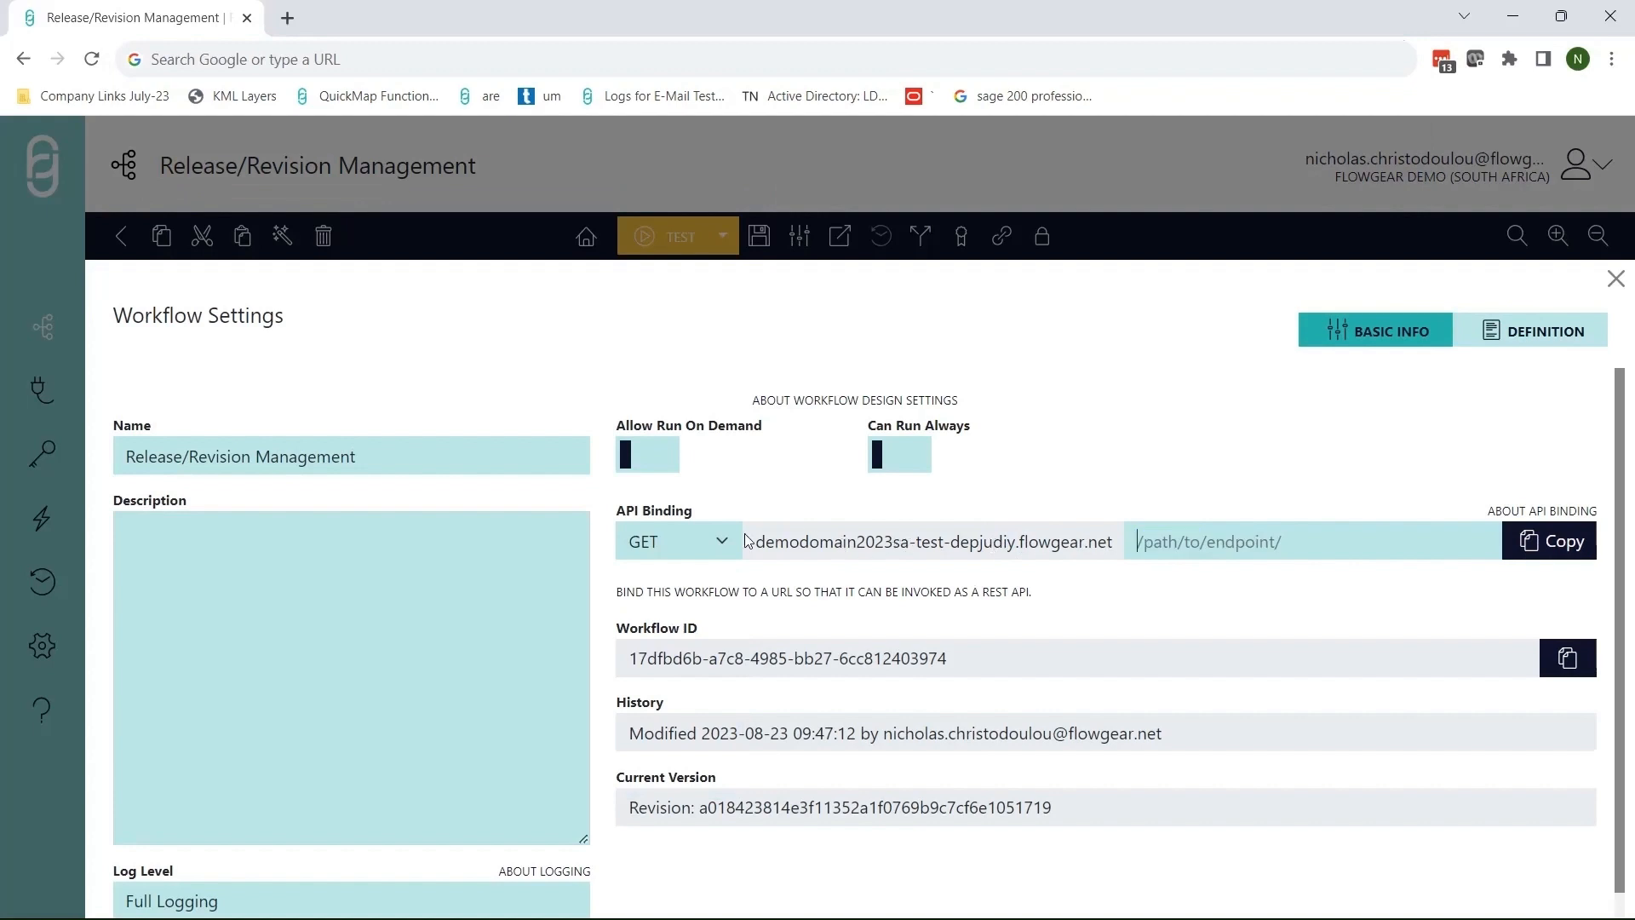
click(711, 542)
click(709, 565)
click(848, 210)
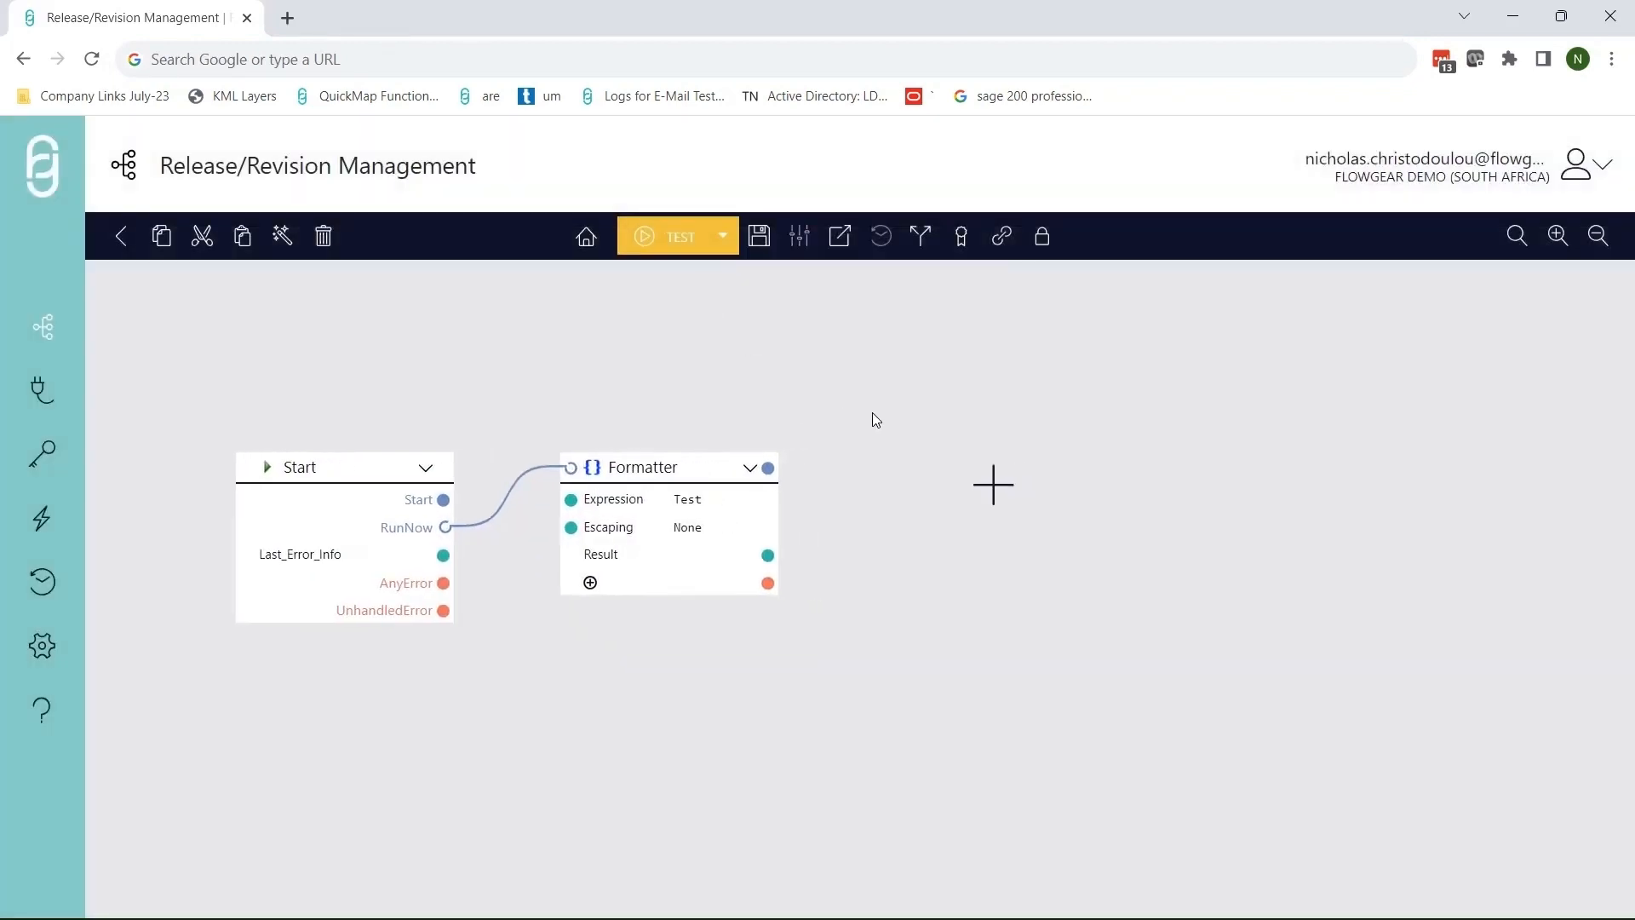
- Browse the workflow's revision history across the 09:37:40, 09:38:07 and 09:47:13 revisions
click(925, 242)
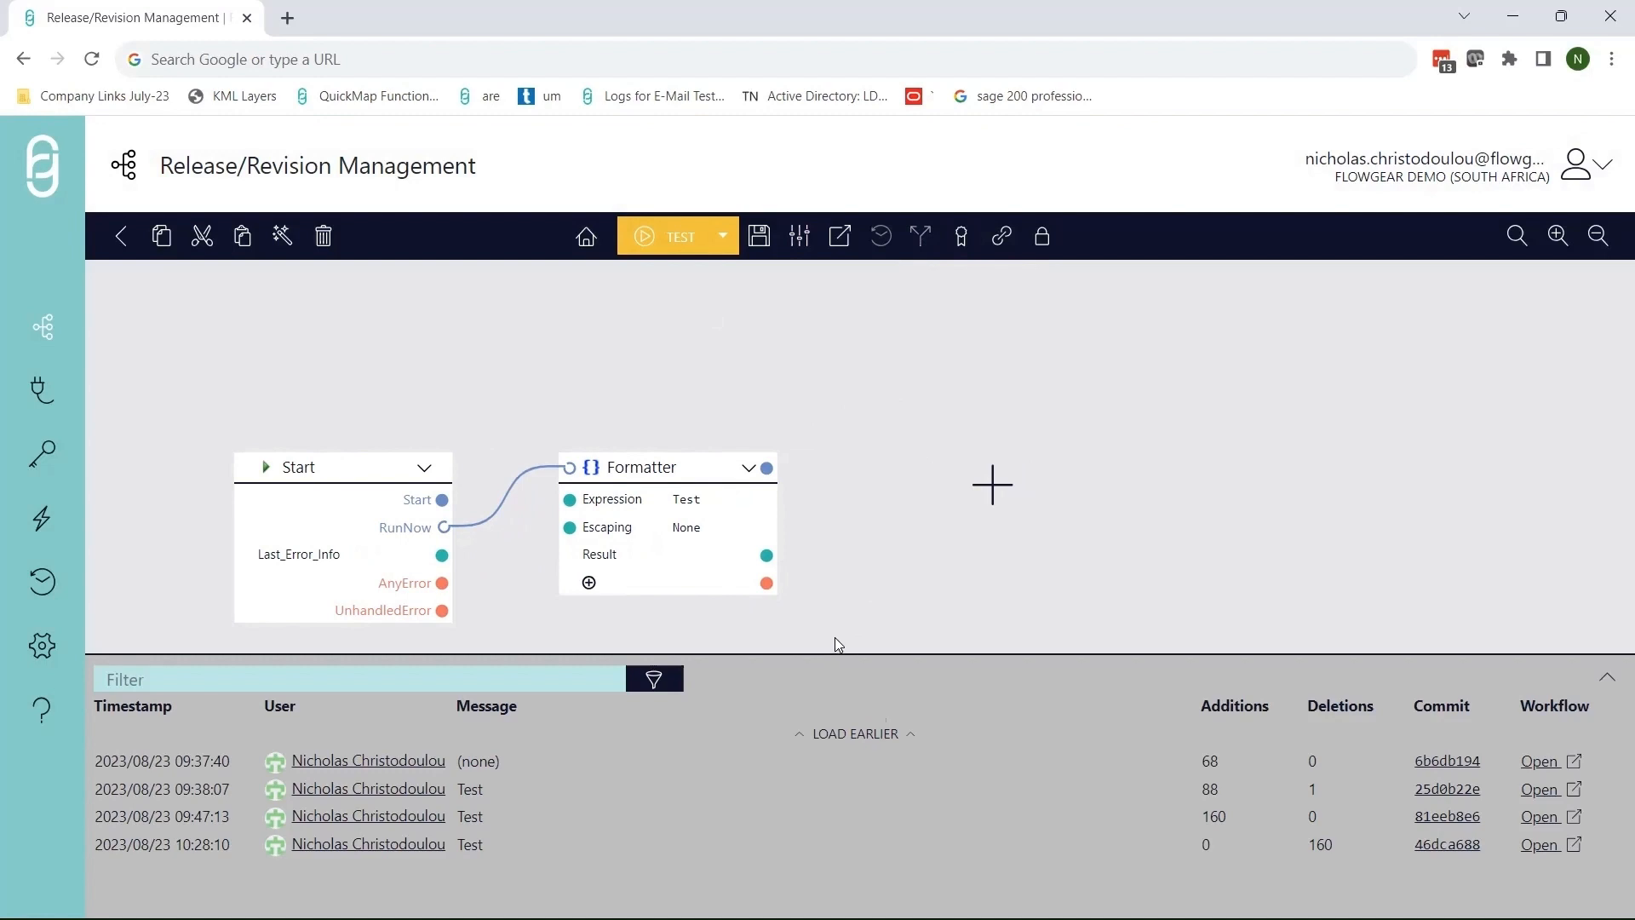
click(1324, 778)
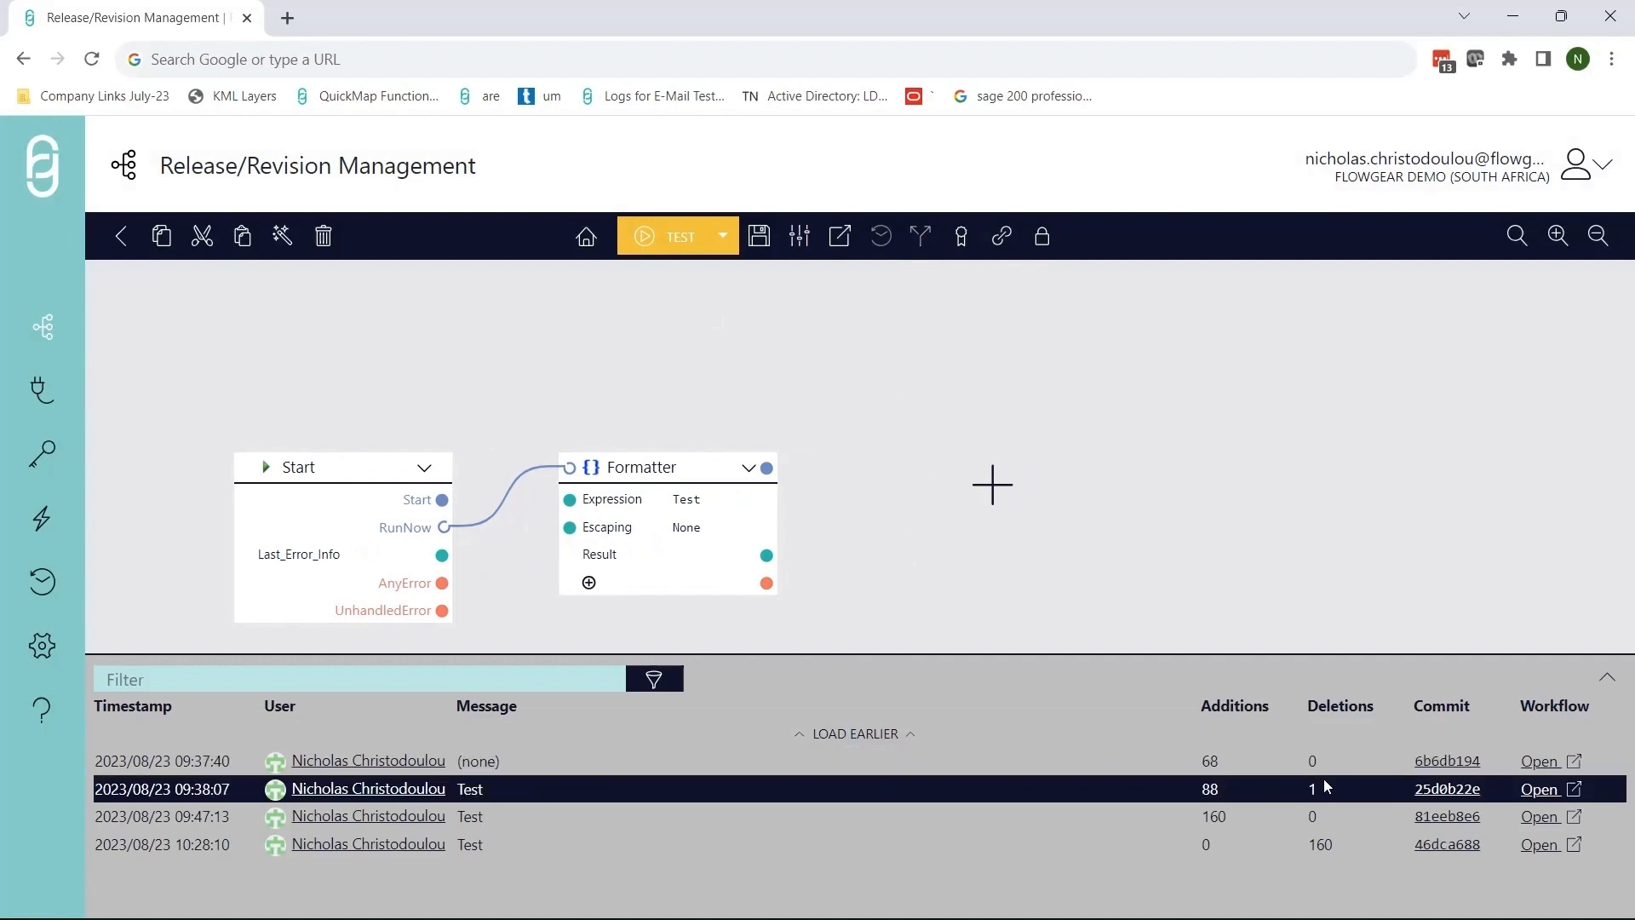
key(Up)
click(1325, 780)
click(1415, 804)
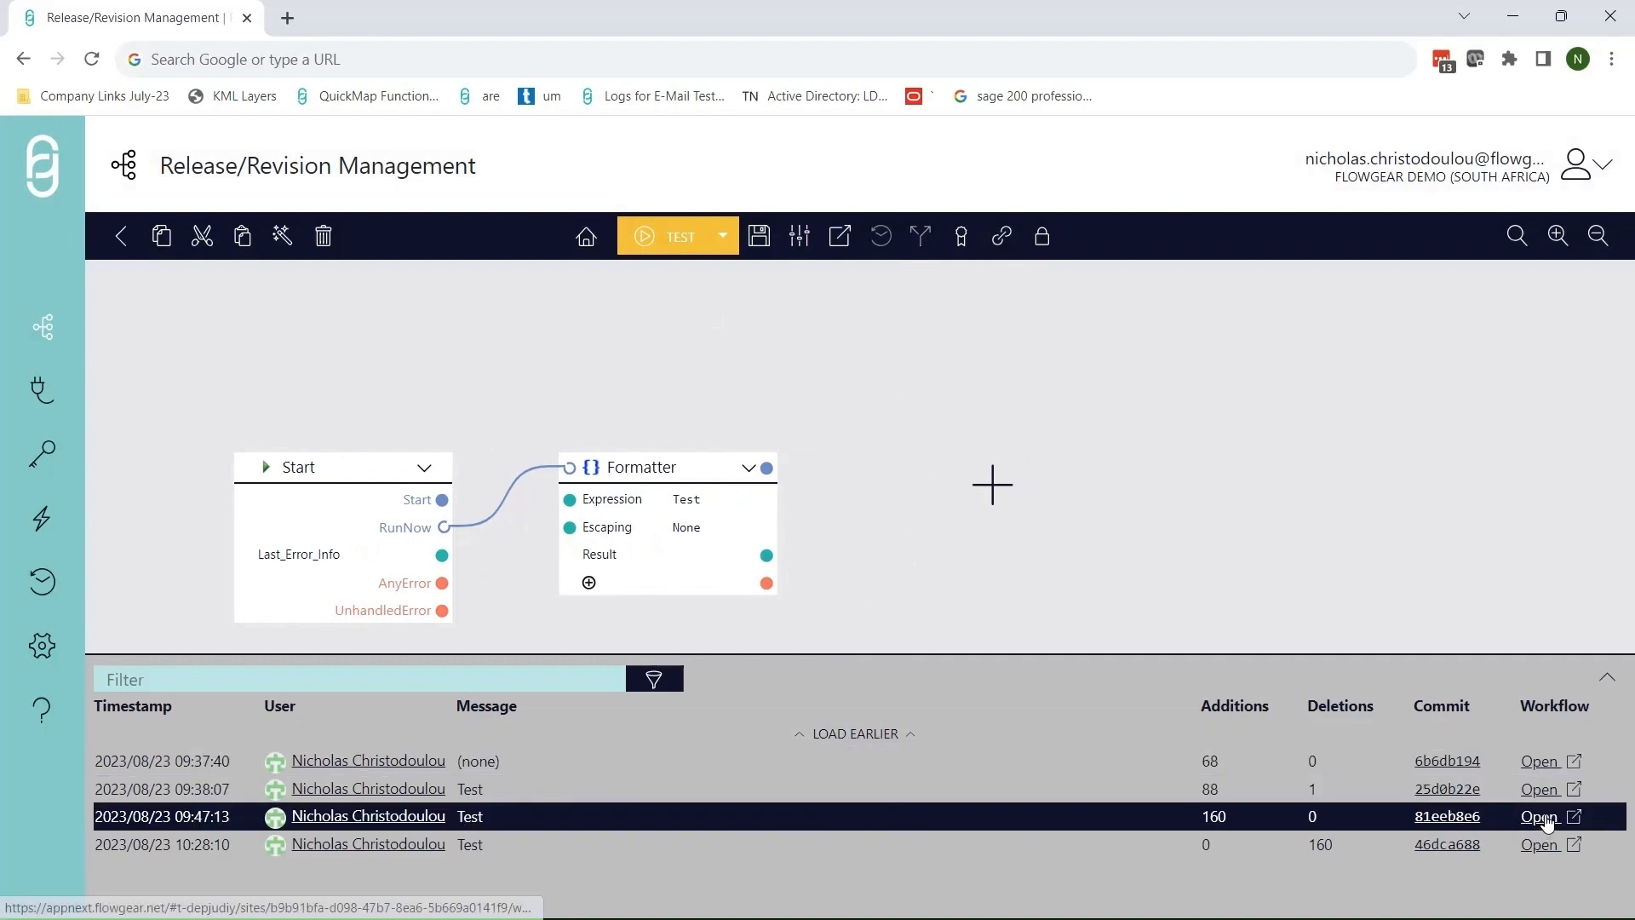
click(1544, 797)
click(1546, 770)
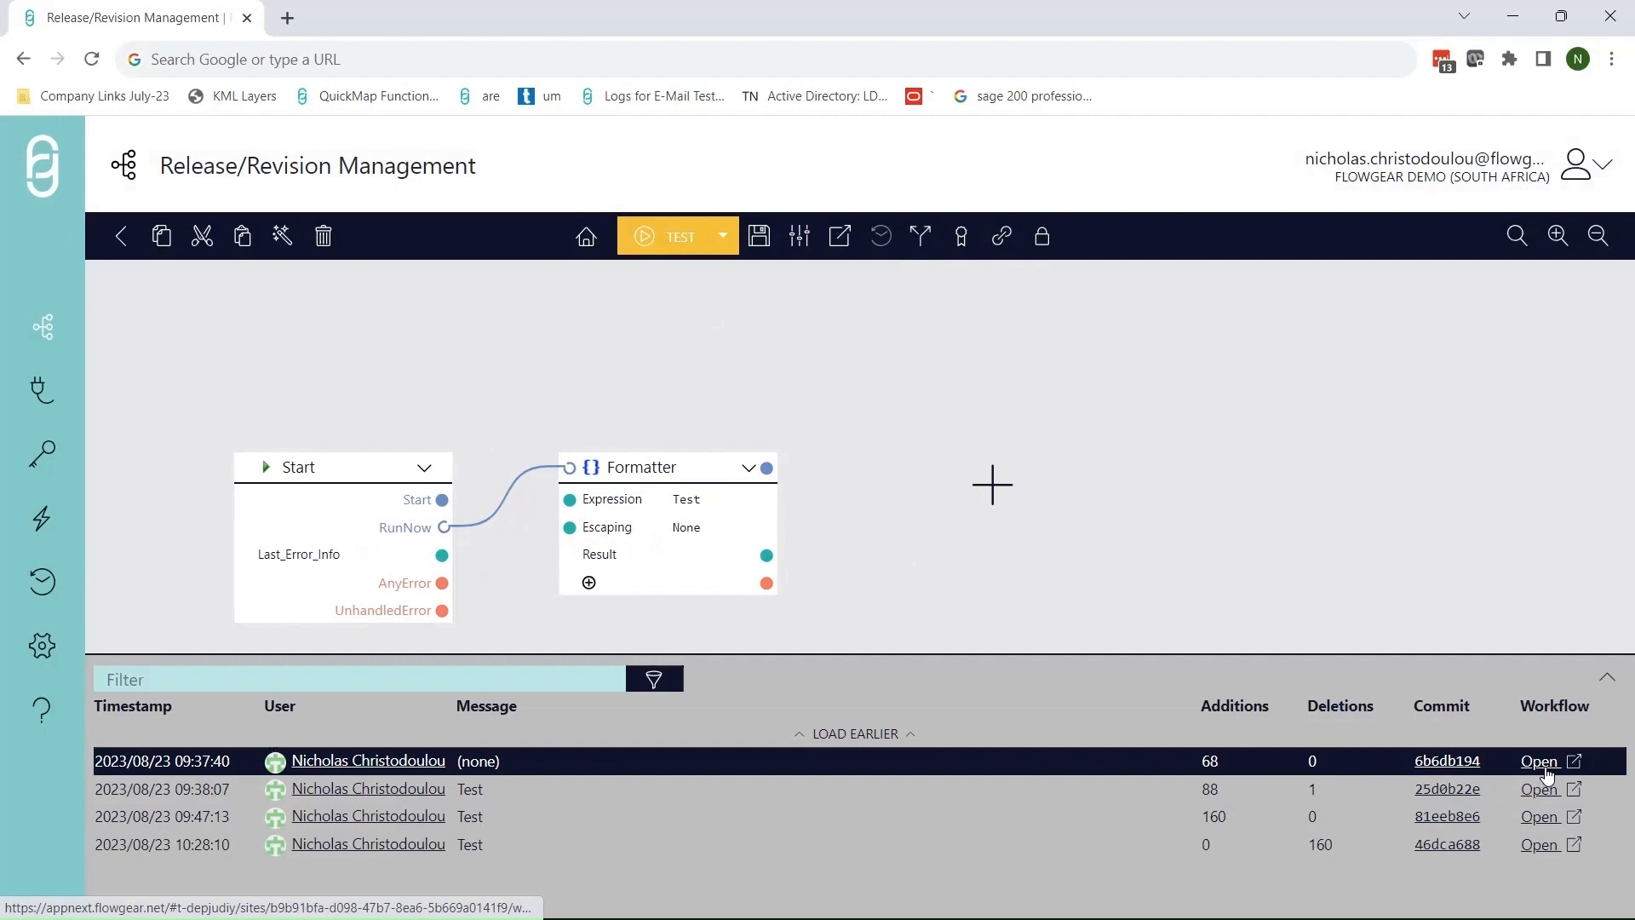
- Open revision 6b6db194 in a new tab, close it, and show the promotion environments
click(1540, 761)
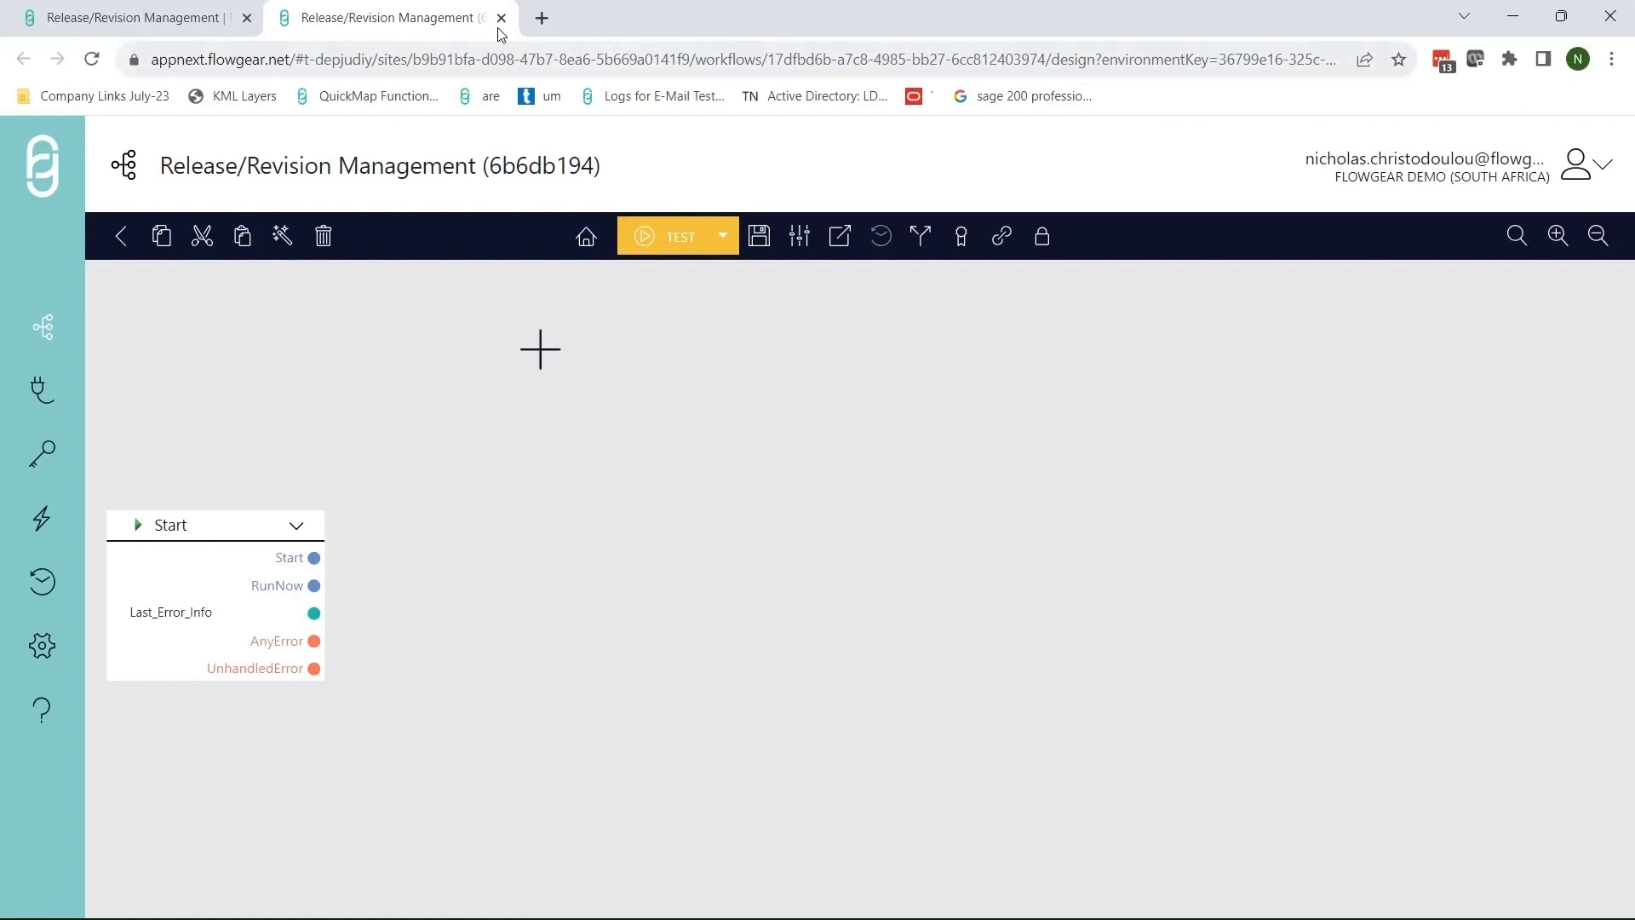
click(501, 18)
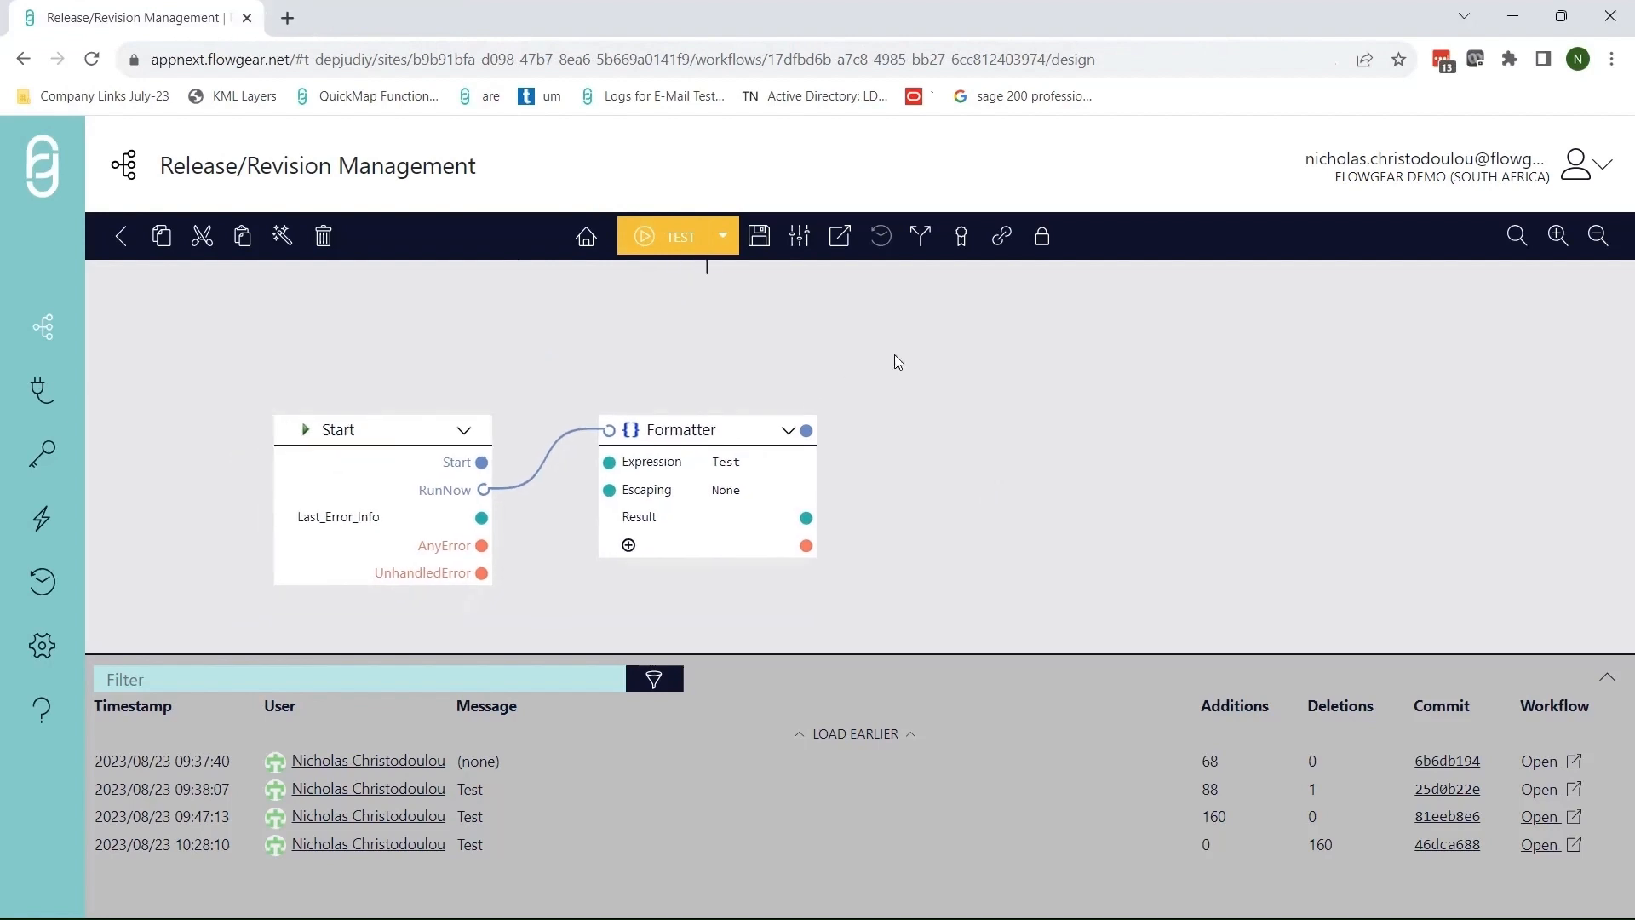
click(961, 245)
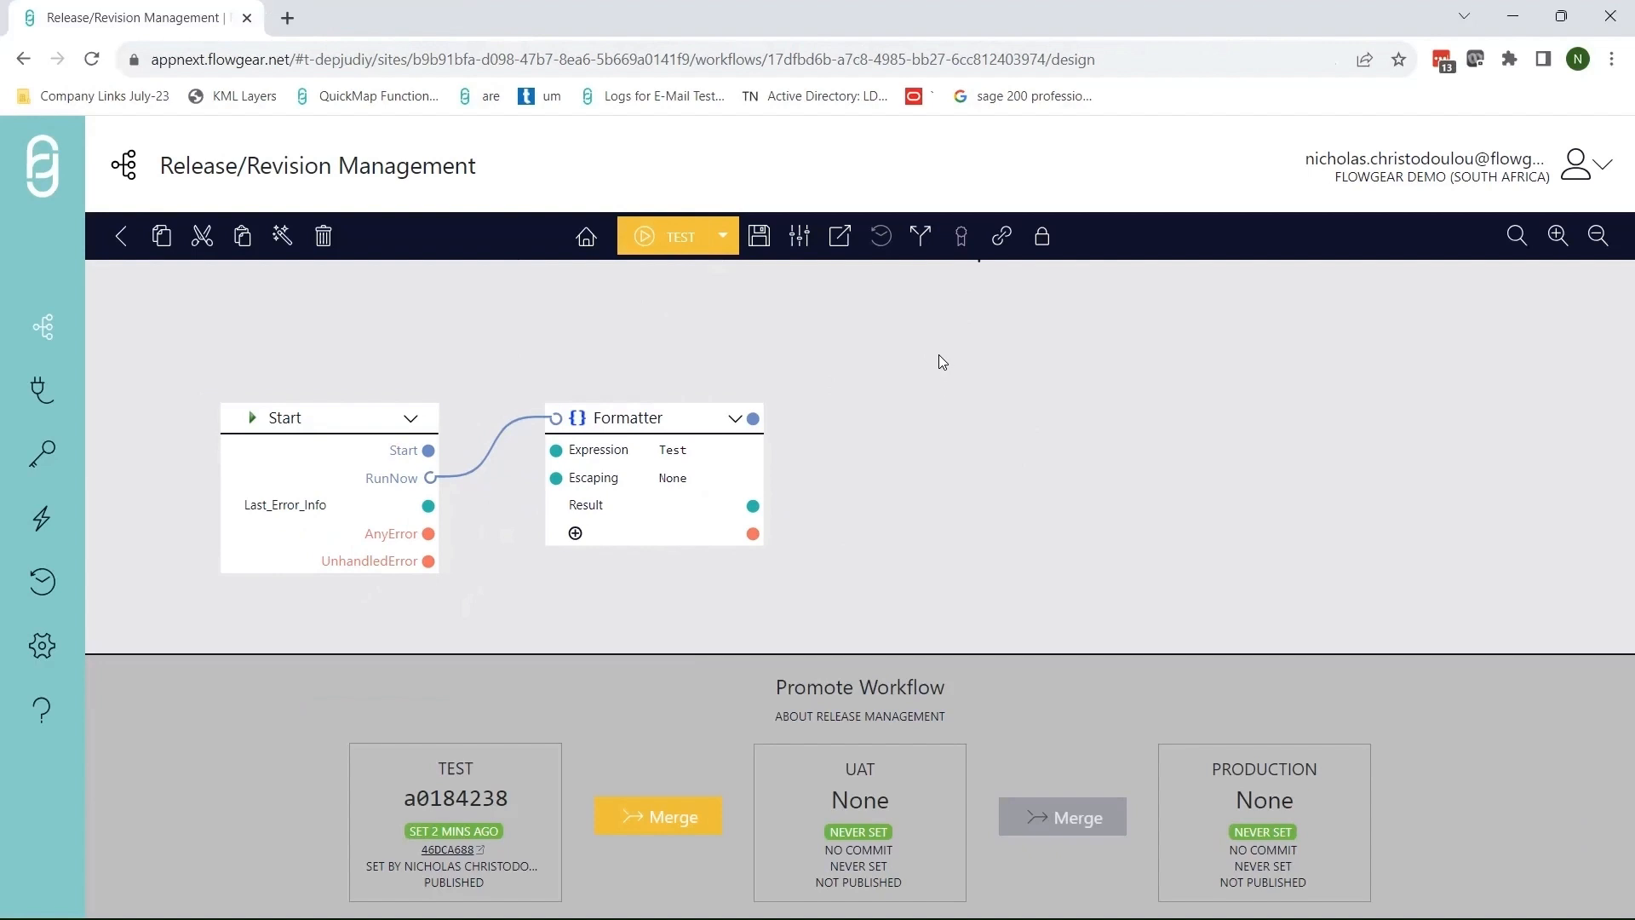
- Revisit the revision history and promotion panels, then save a new revision with message 'Test'
click(923, 239)
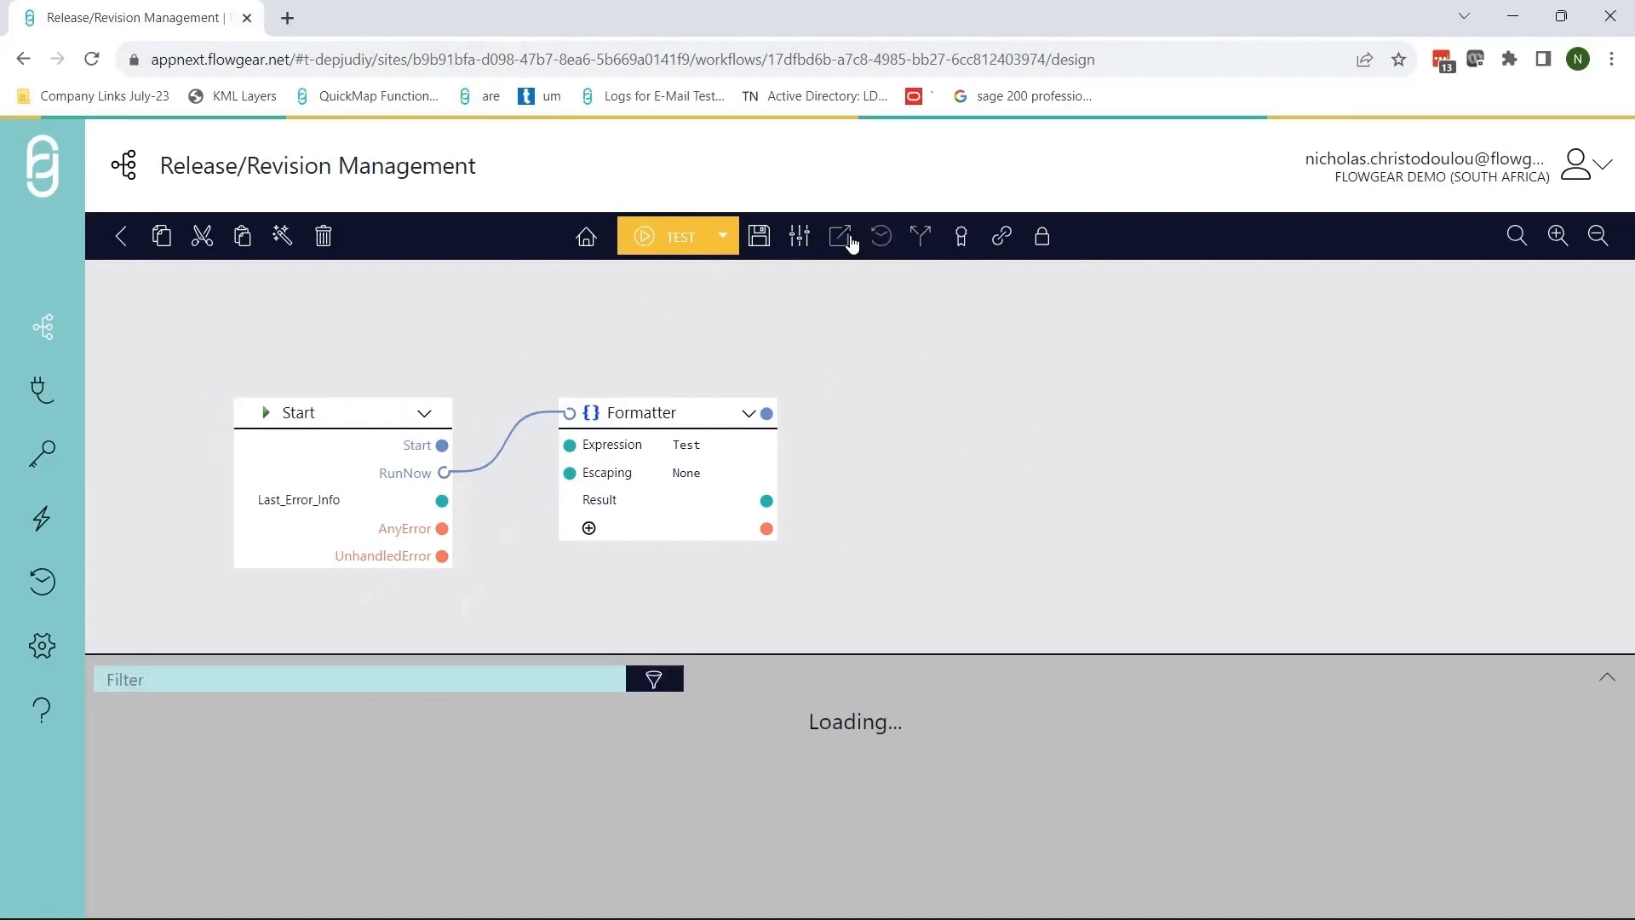
click(924, 242)
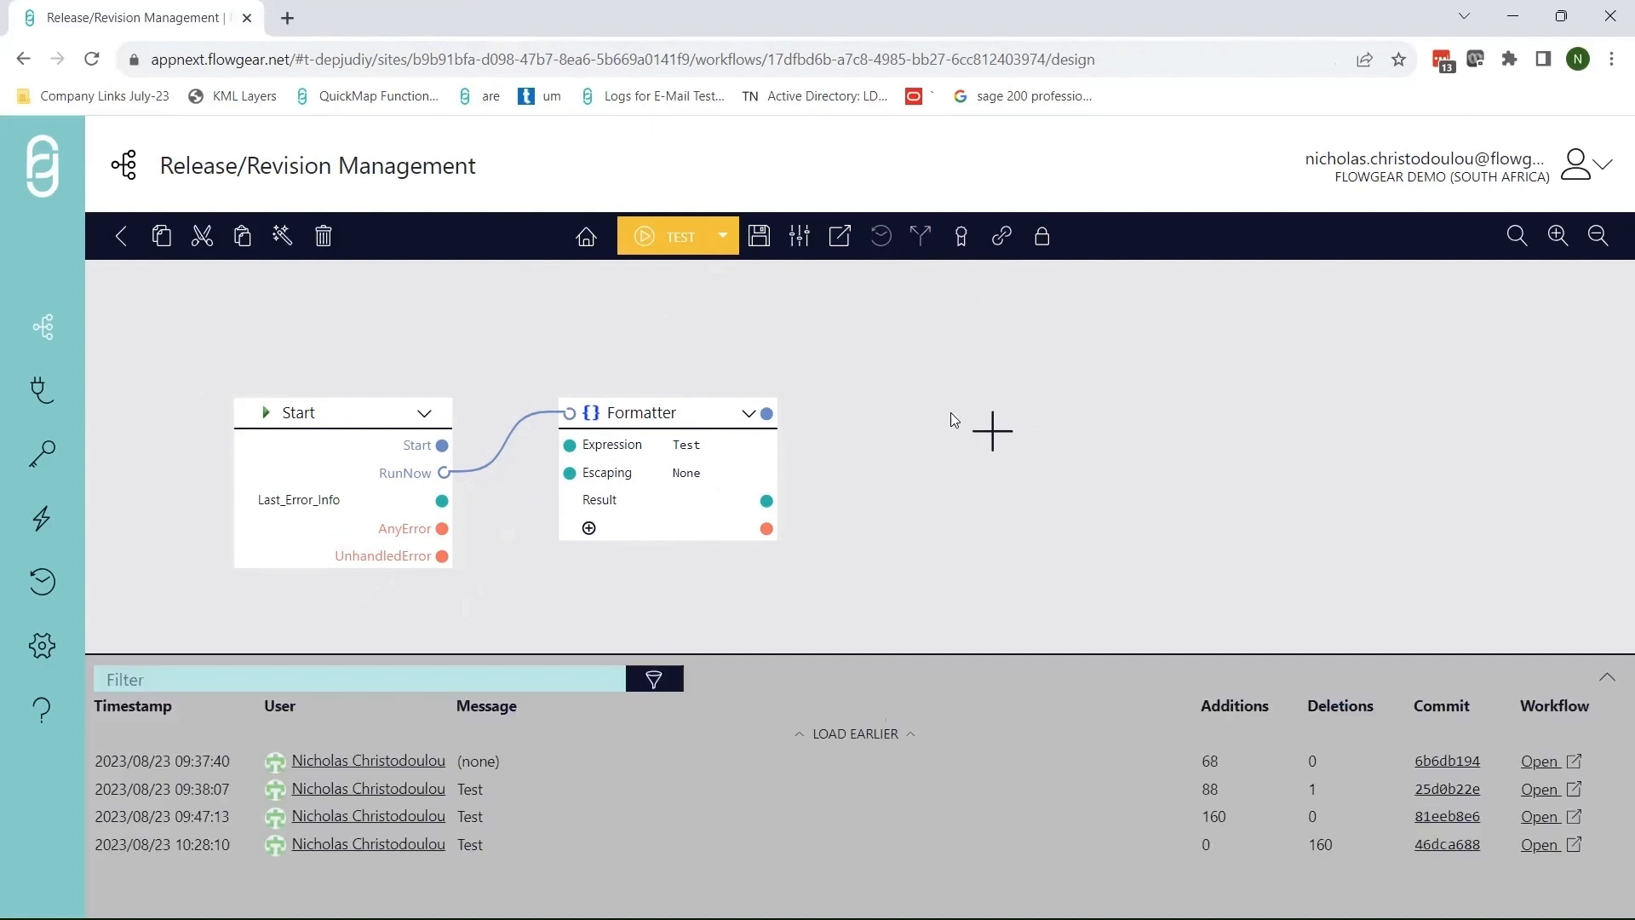
click(921, 238)
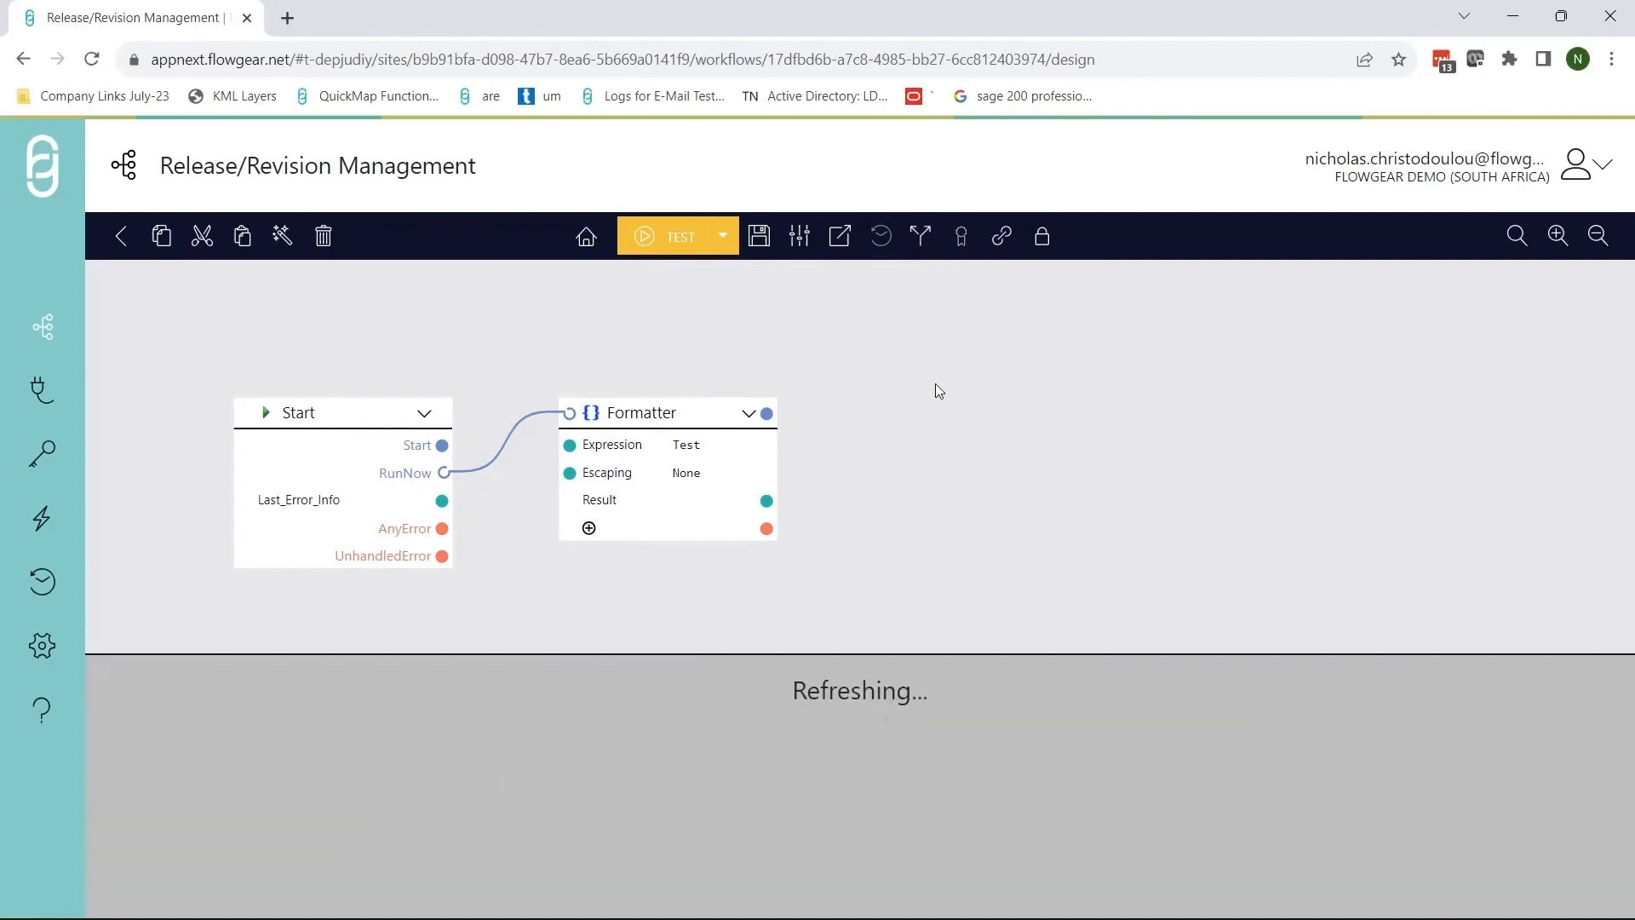
drag(927, 412, 940, 399)
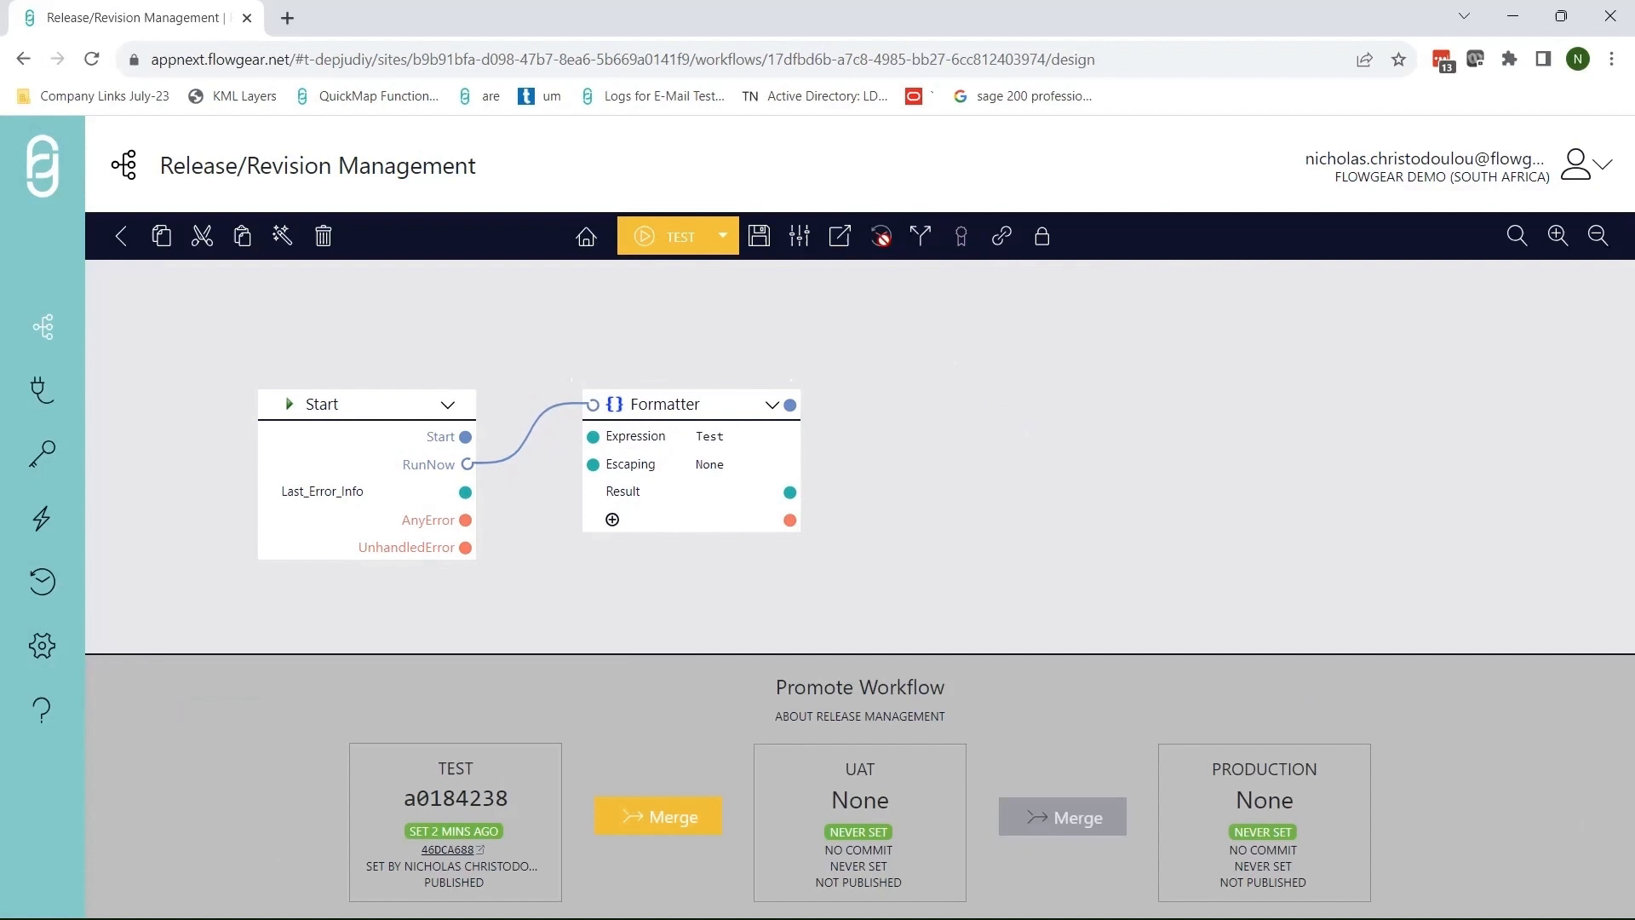
click(759, 236)
text(Test)
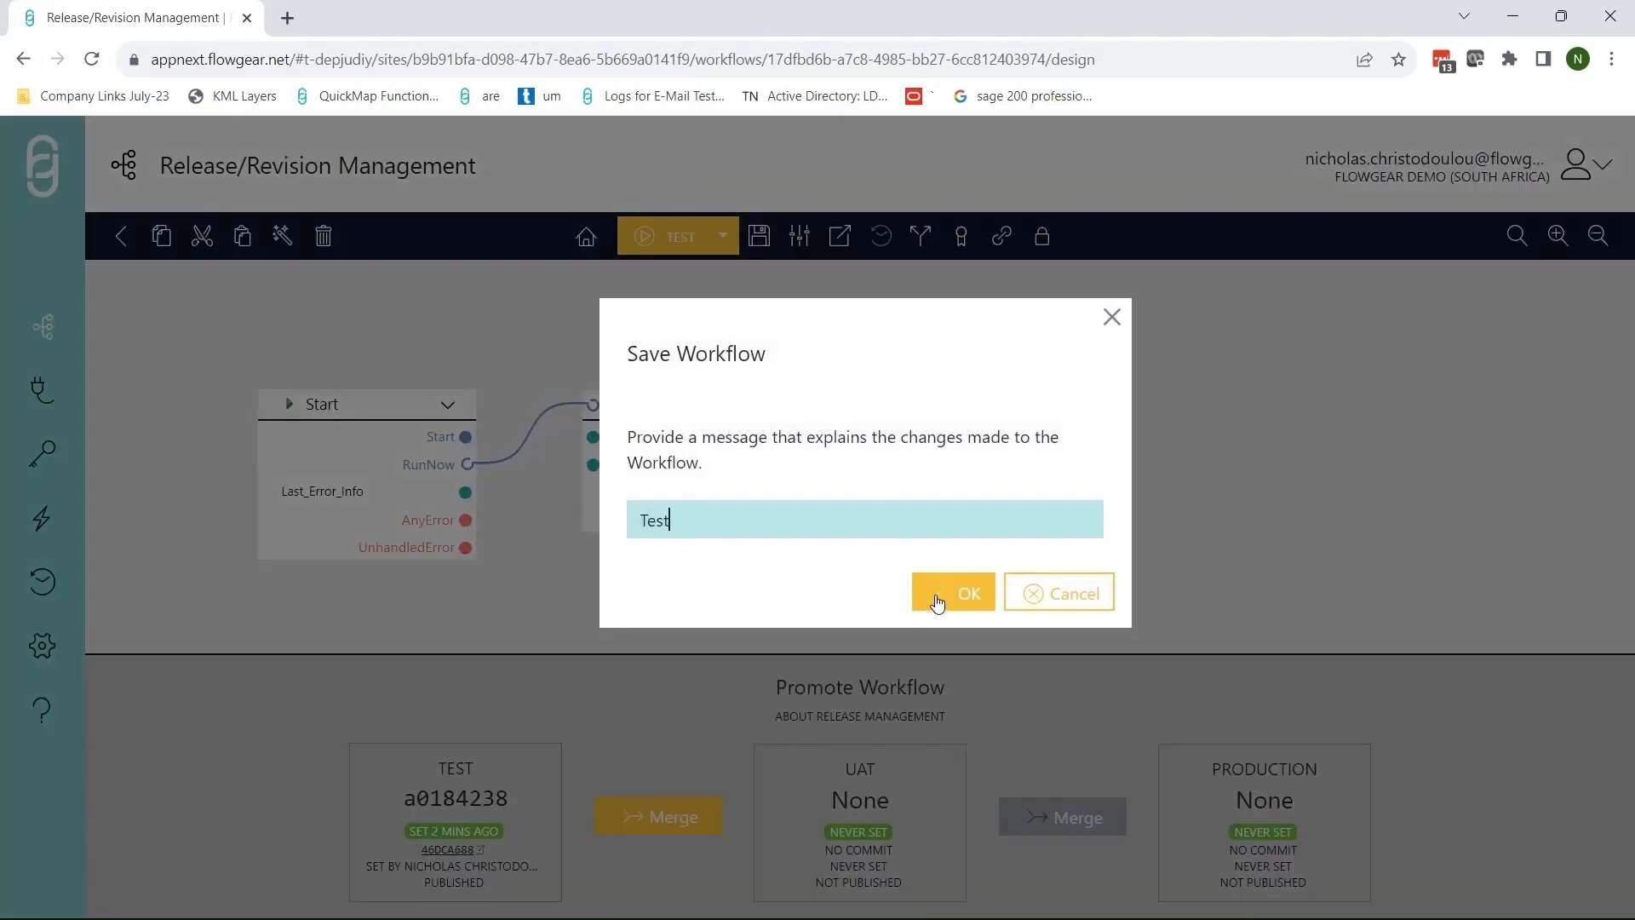
click(937, 593)
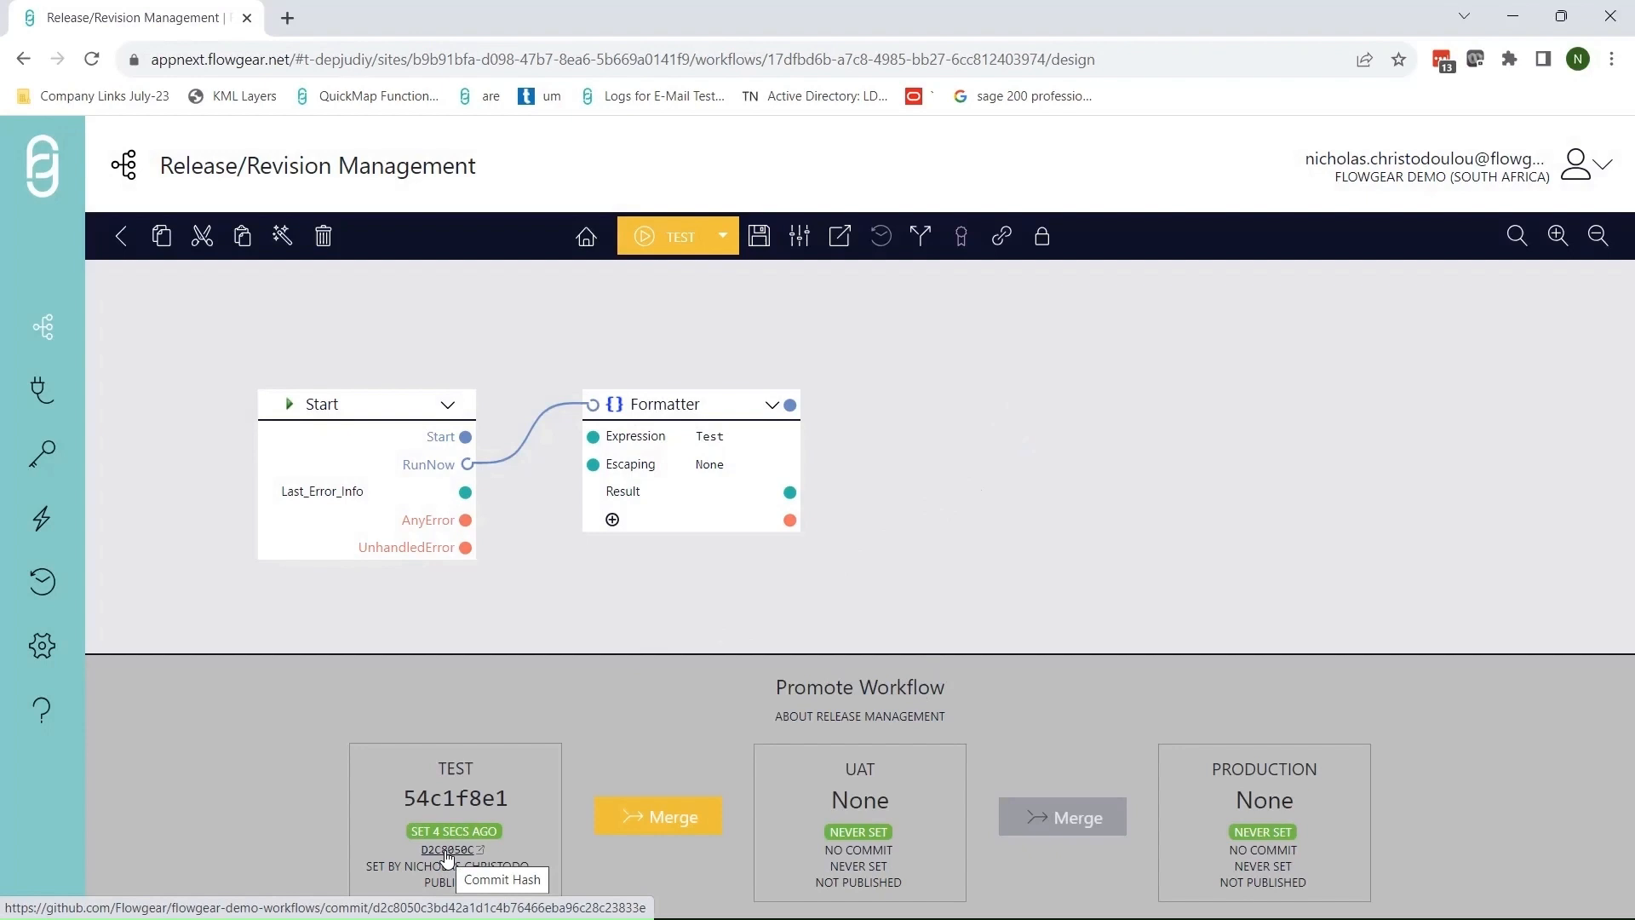
- Review the TEST commit diff adding HttpBindingMethod and HttpBindingUrlPattern "/" to the workflow JSON
click(446, 850)
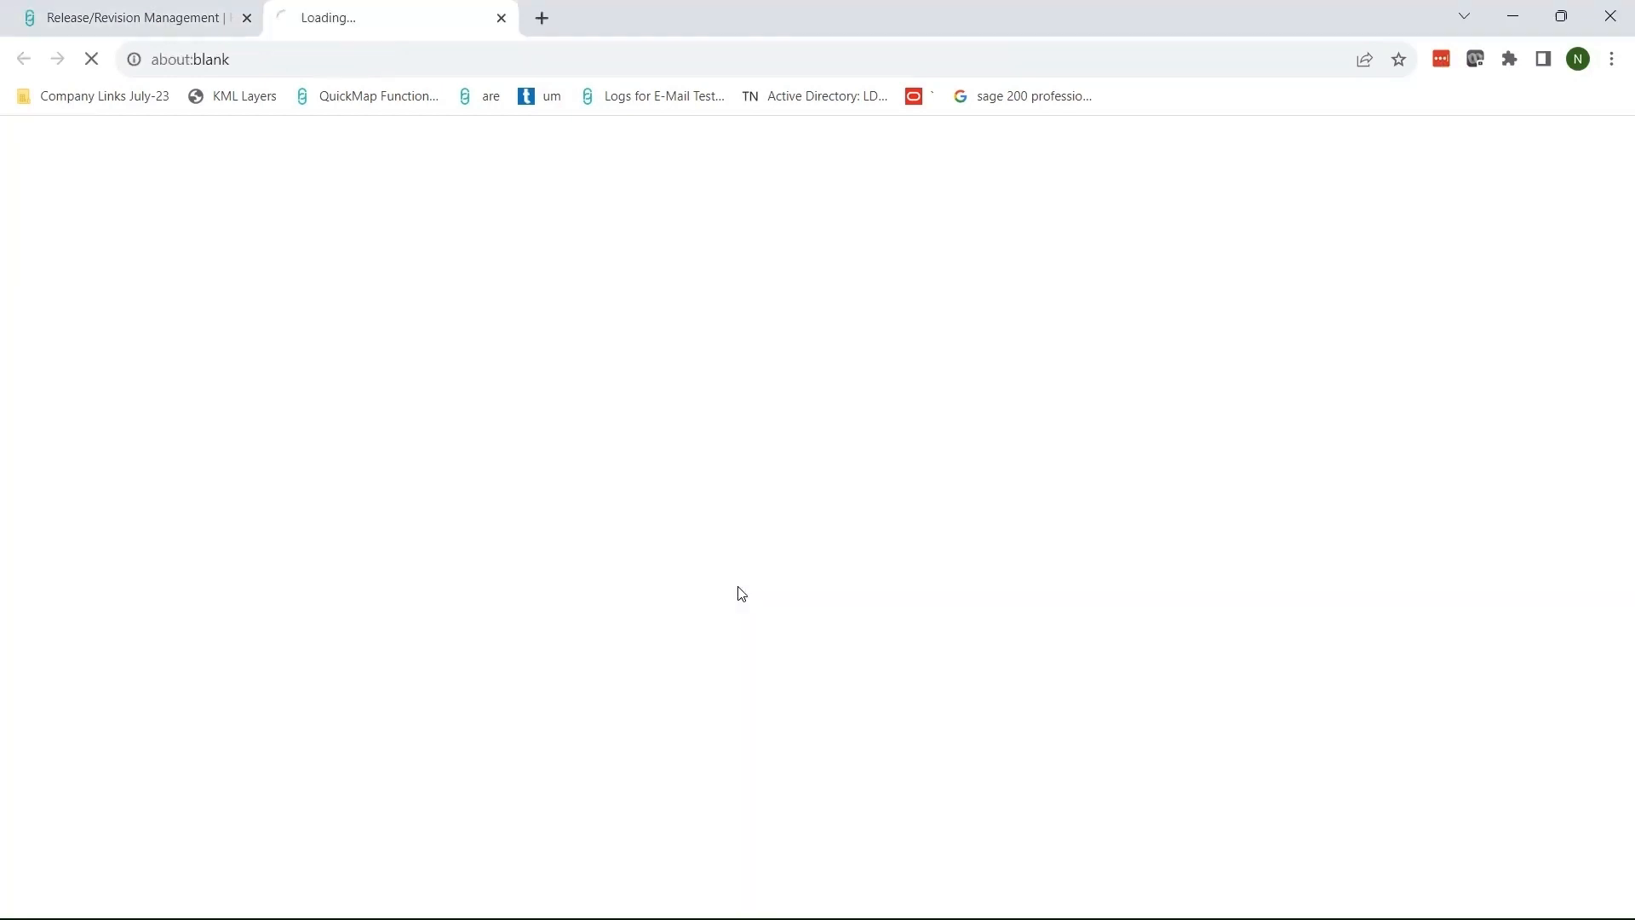
scroll(843, 622, down, 2)
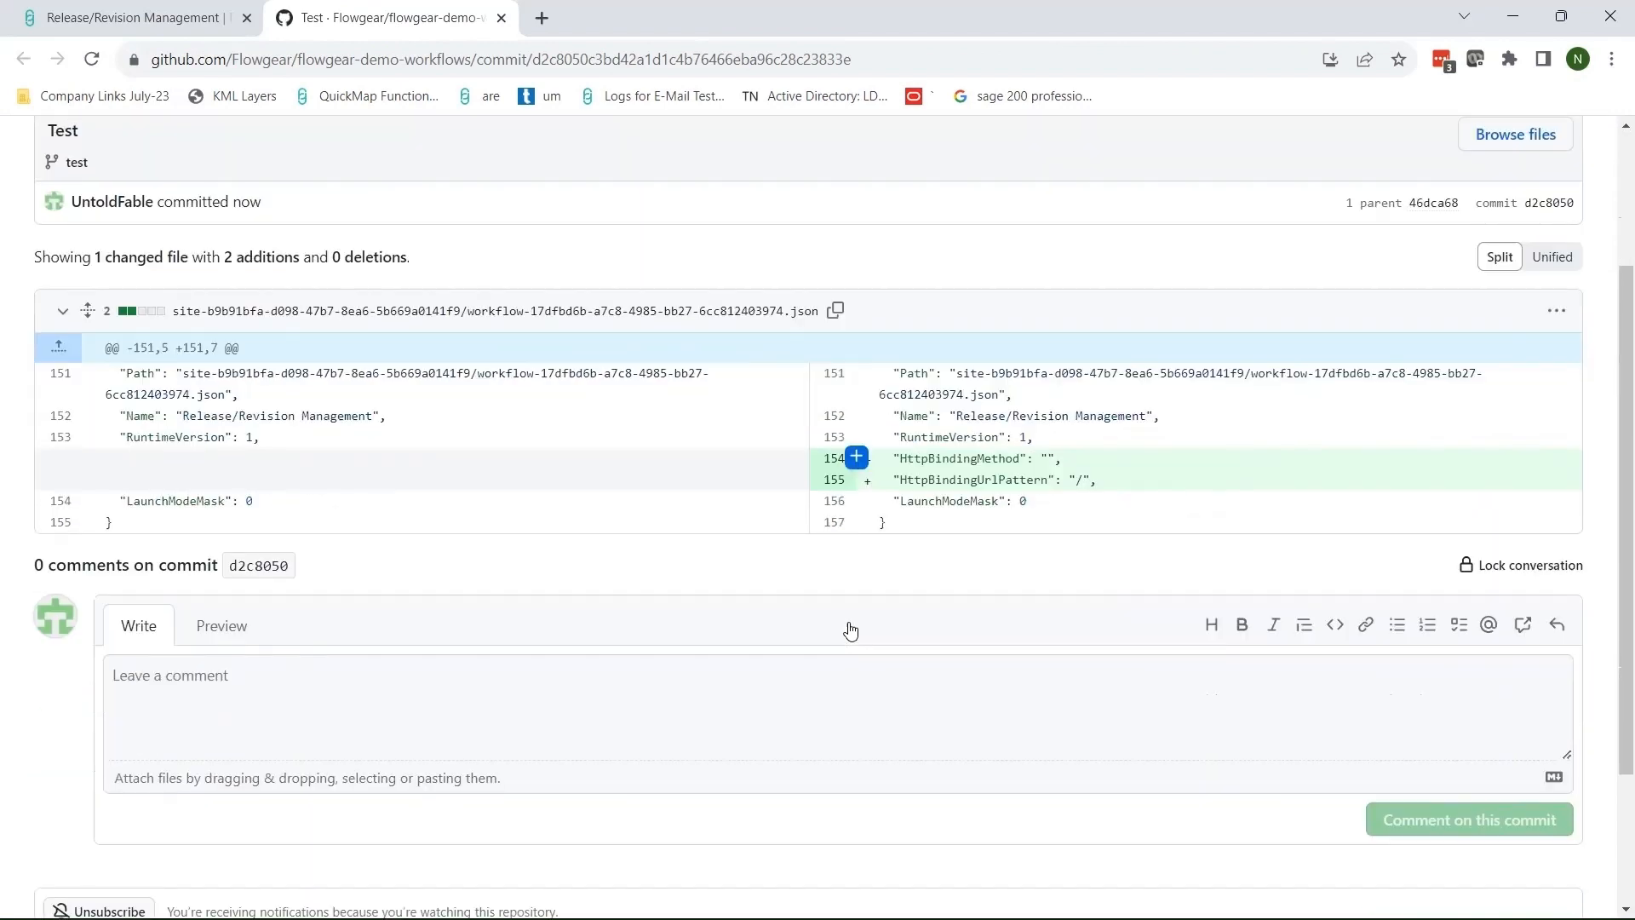
scroll(855, 585, up, 1)
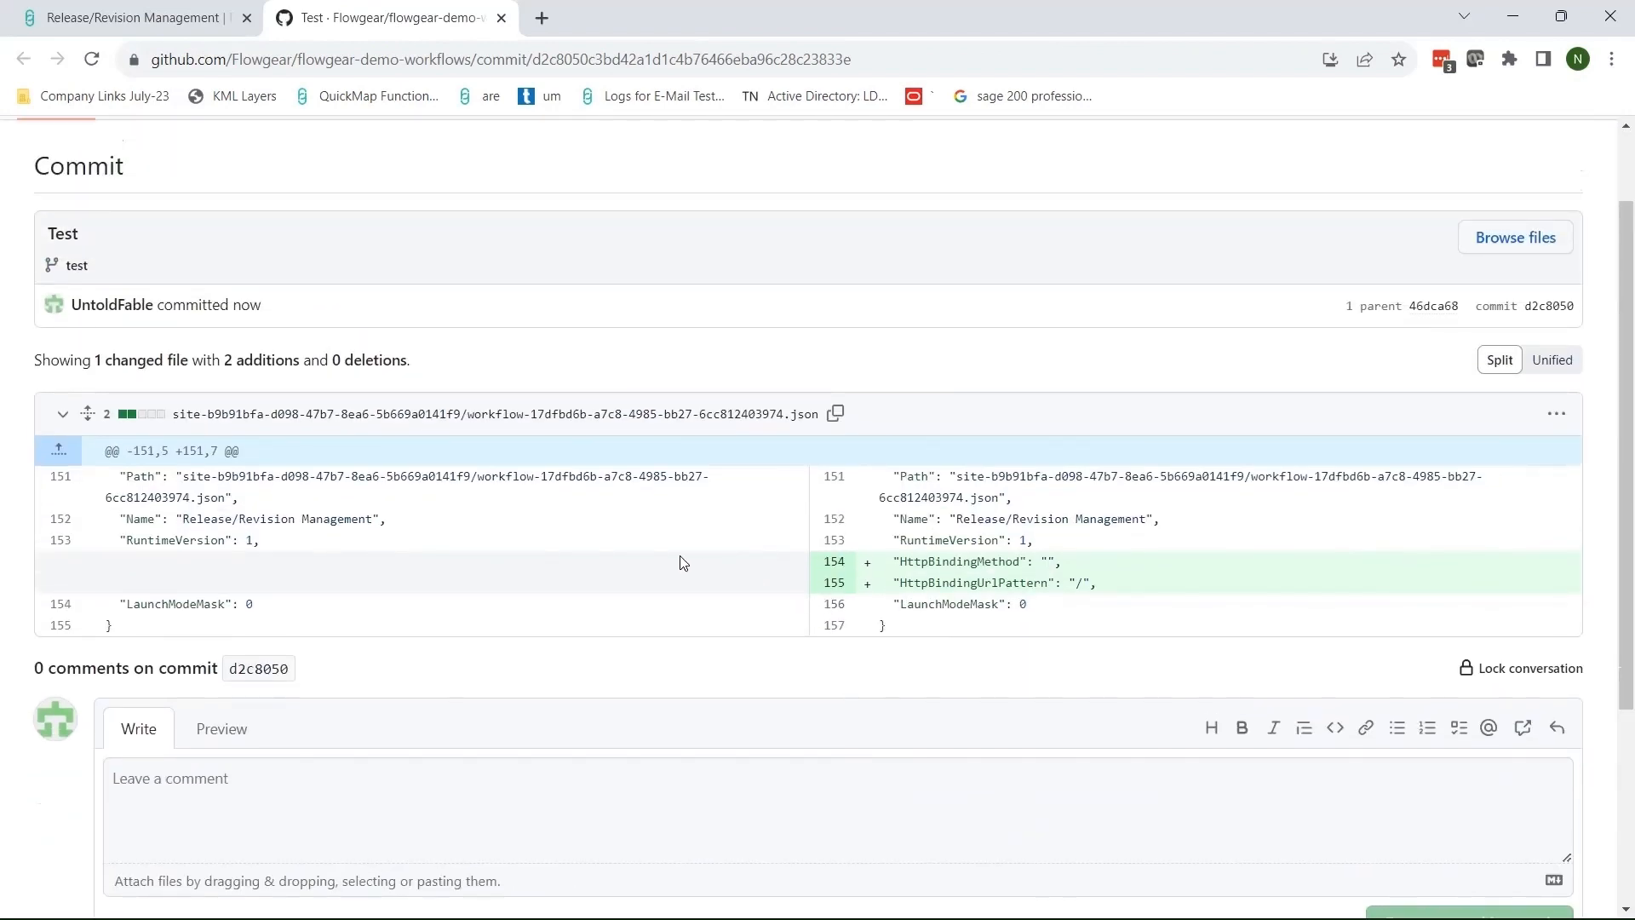
scroll(683, 563, up, 1)
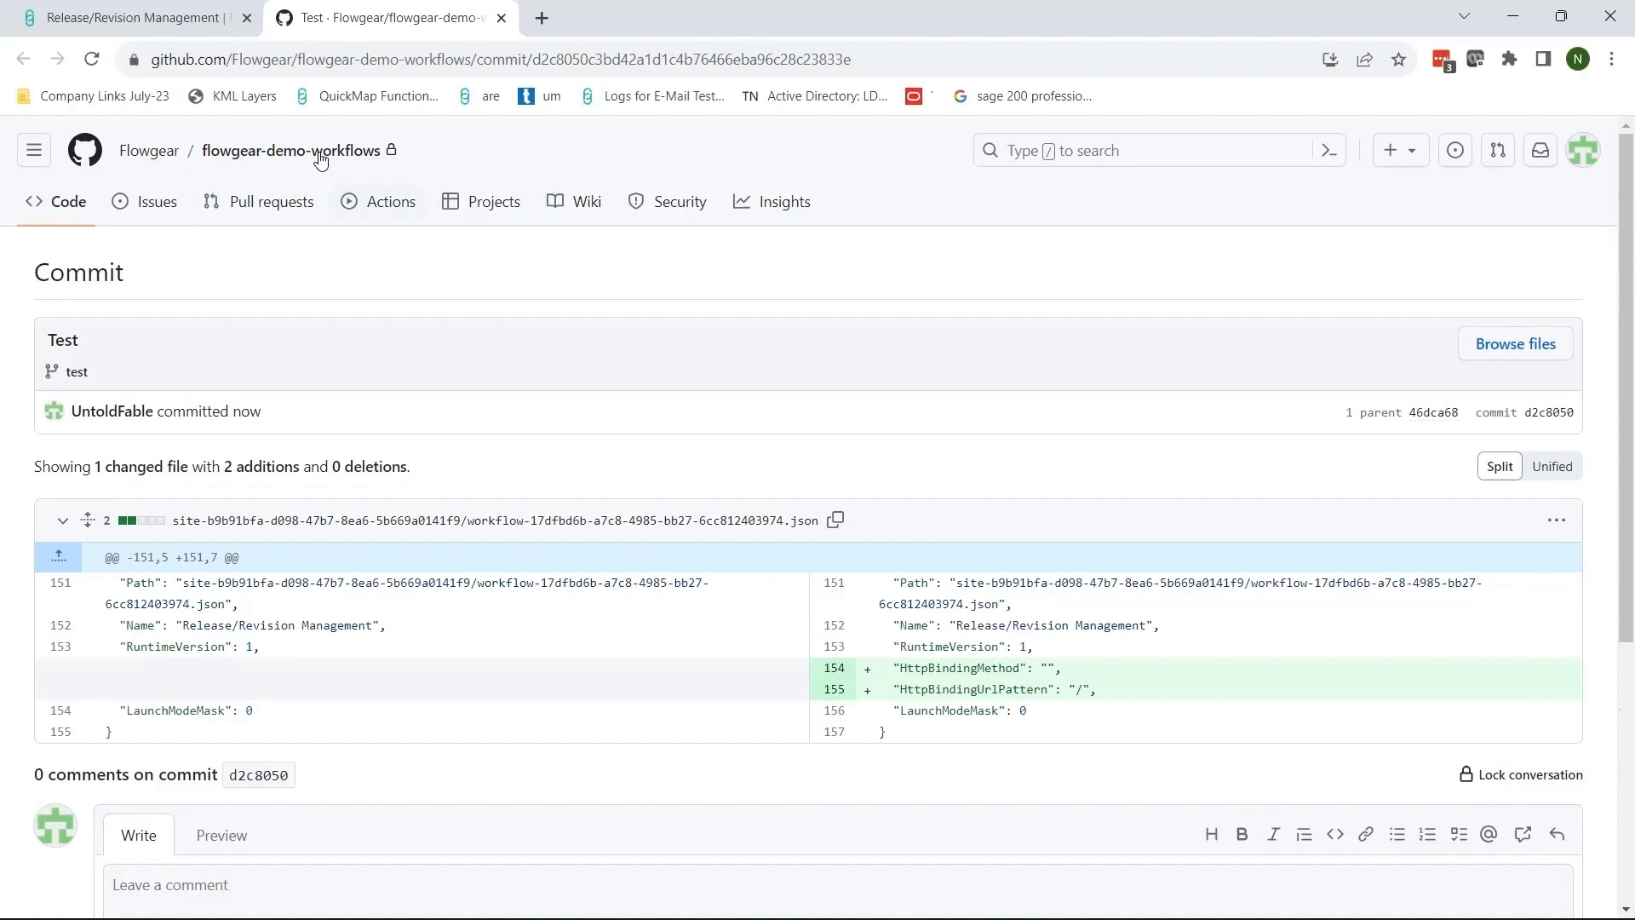
click(195, 24)
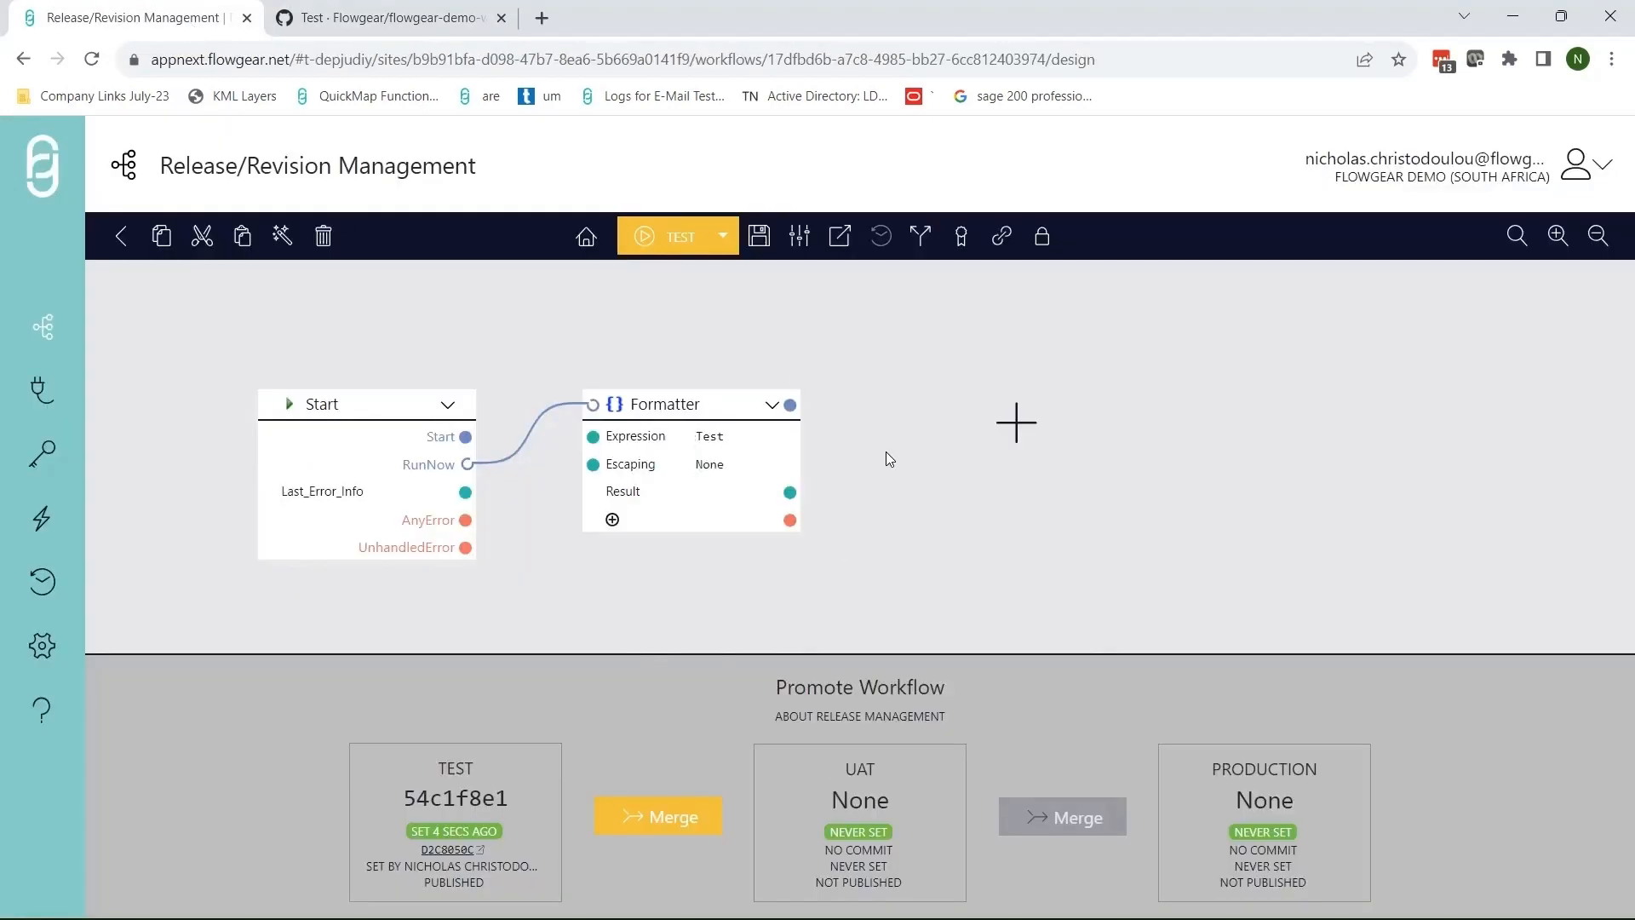